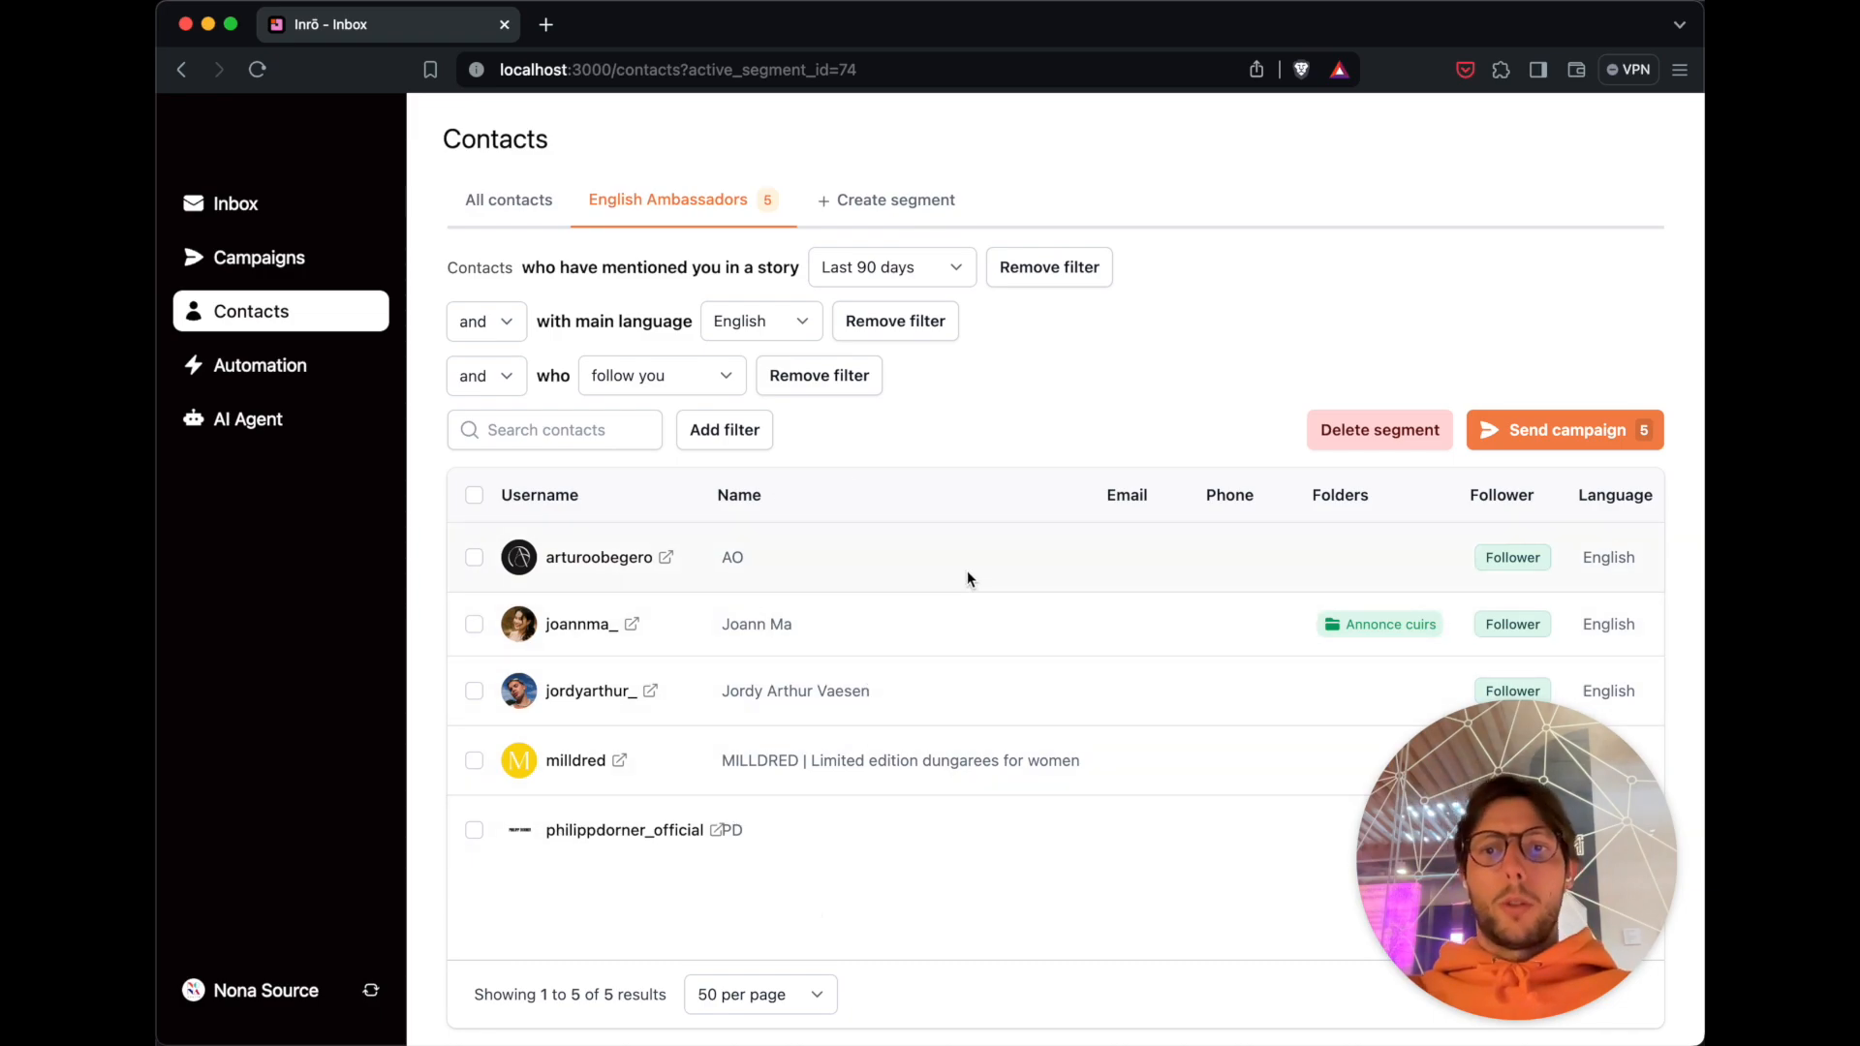
Create a new contact segment named "Fashion designers".
{"action": "left_click", "coordinate": [921, 192]}
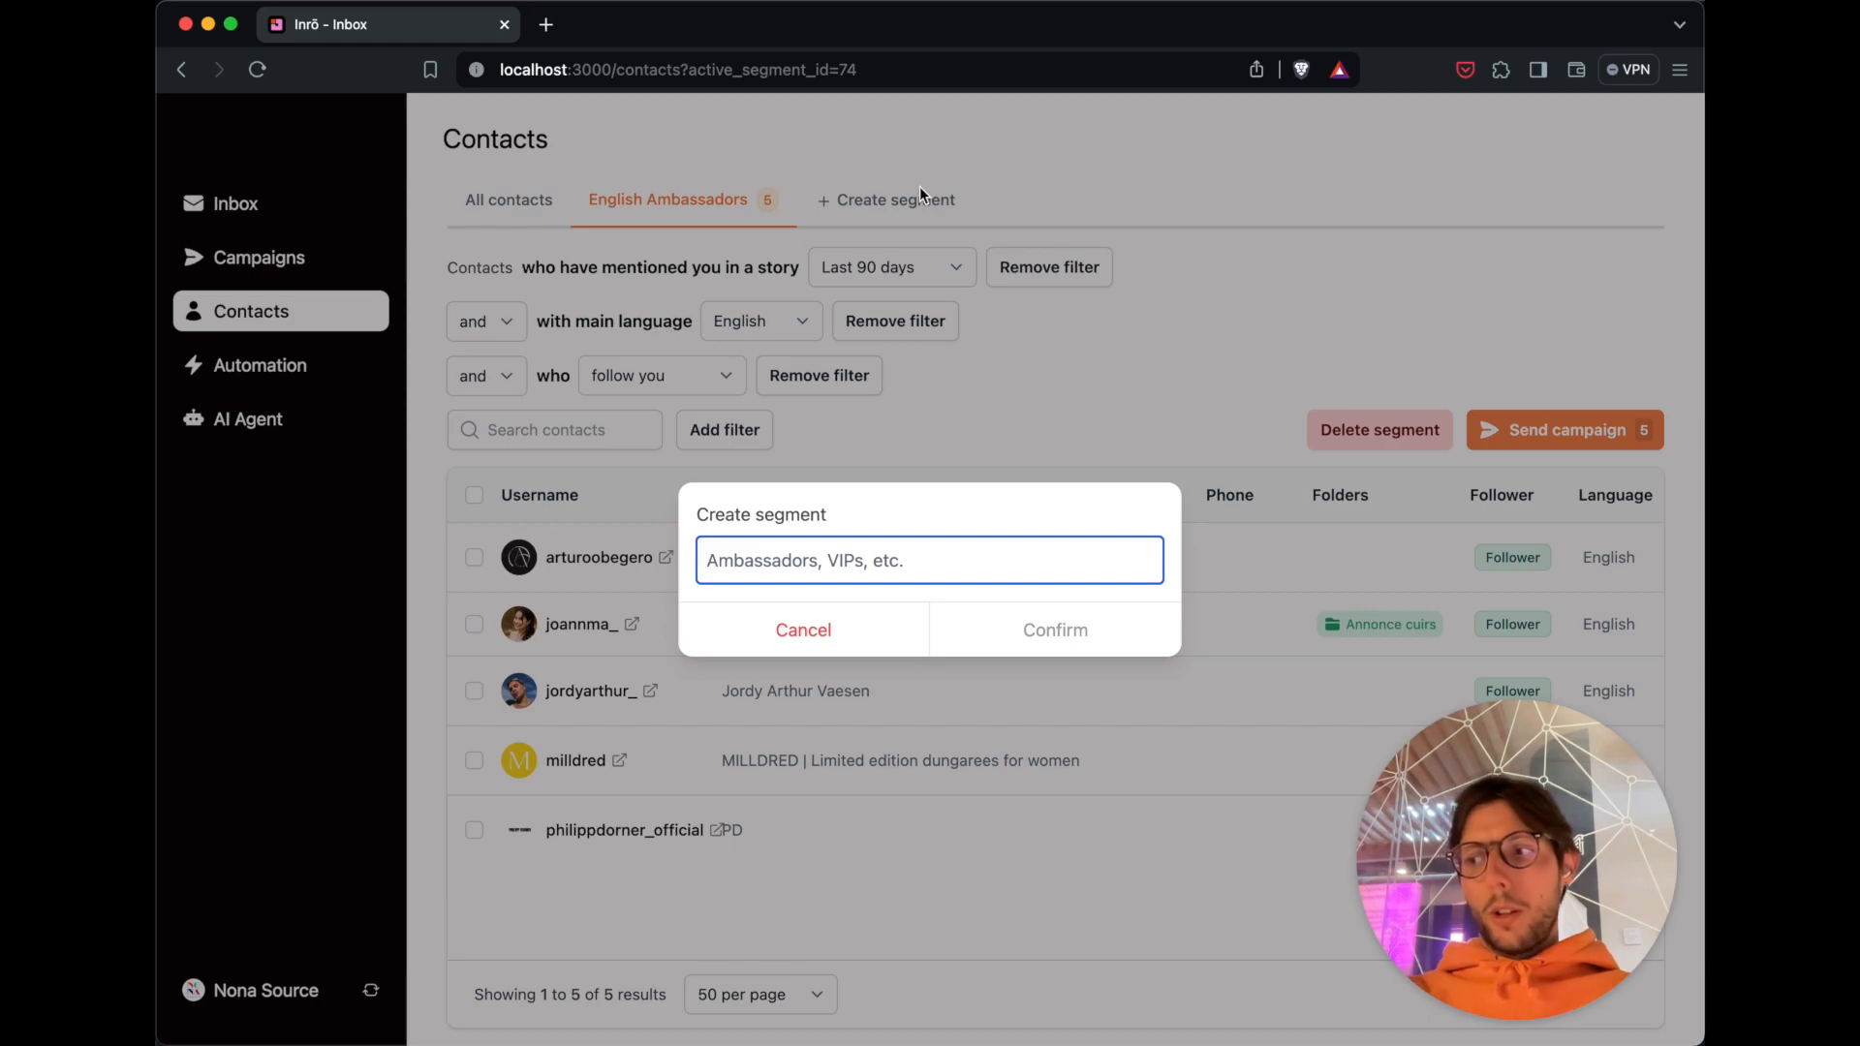
{"action": "type", "text": "Fashion designers"}
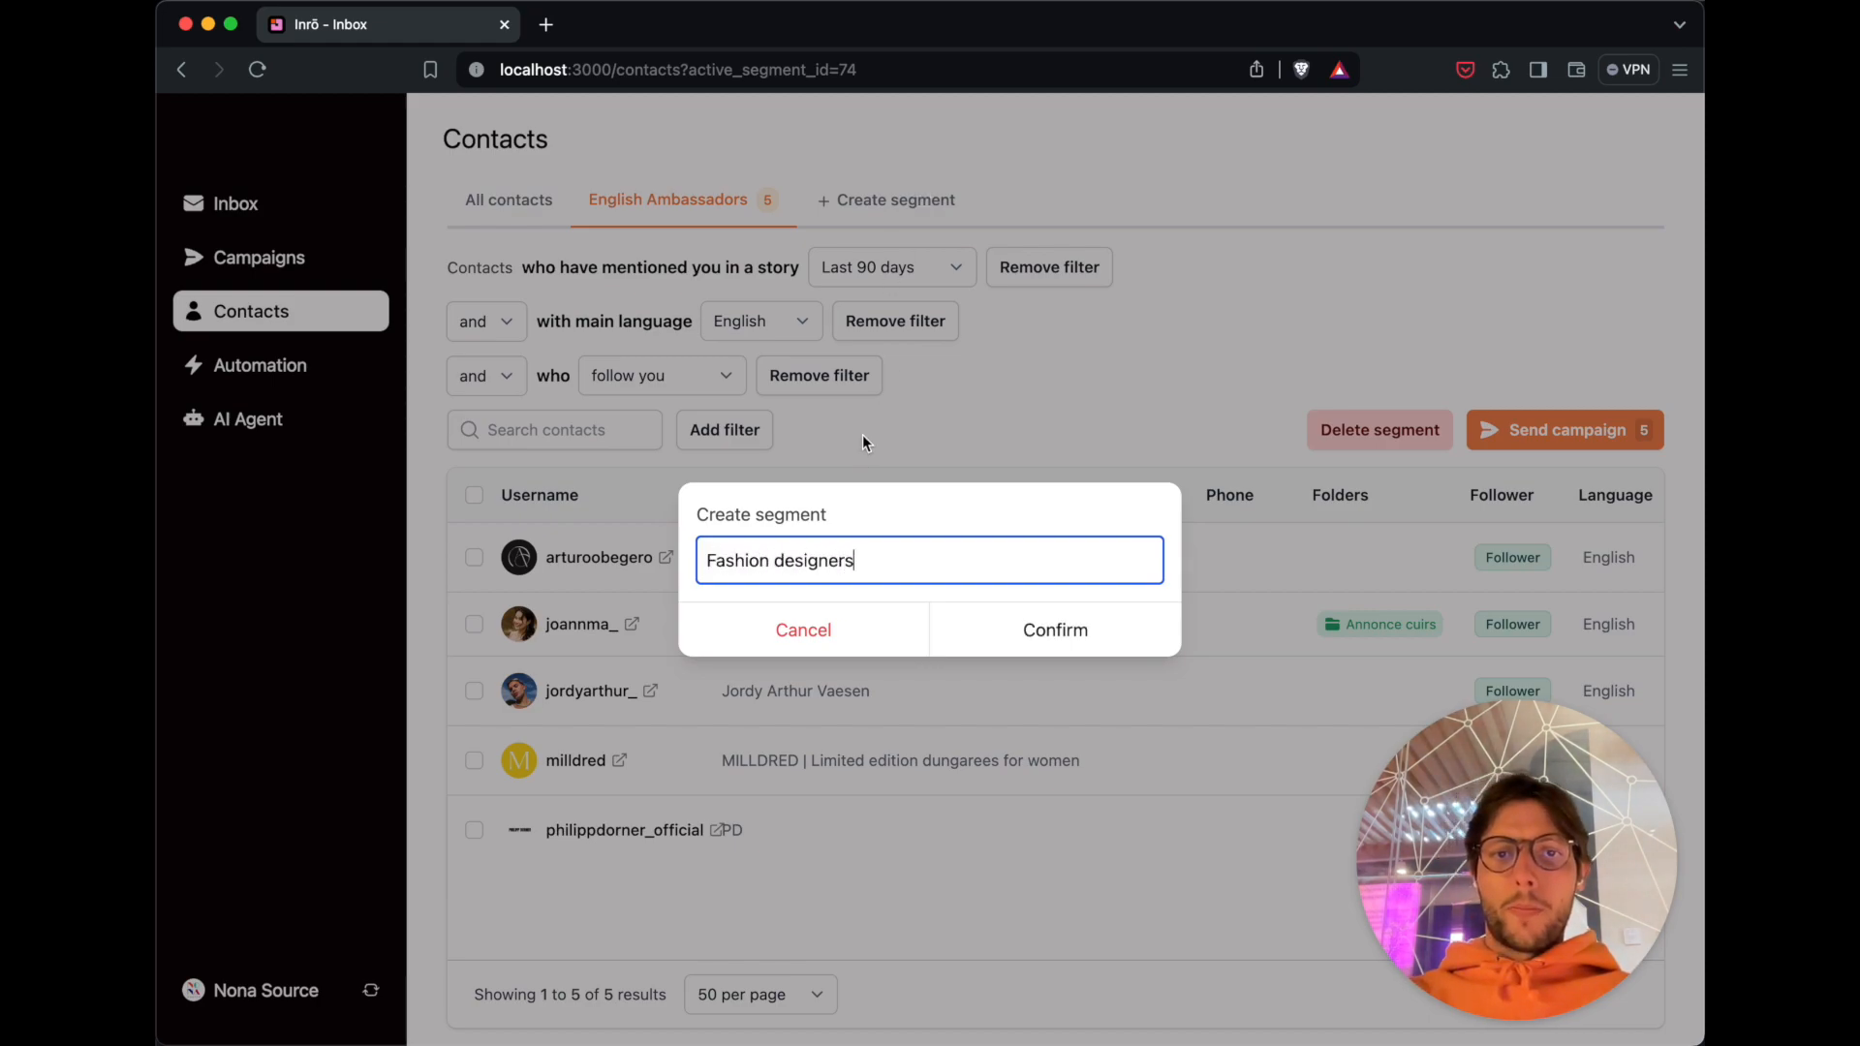
{"action": "left_click", "coordinate": [1036, 630]}
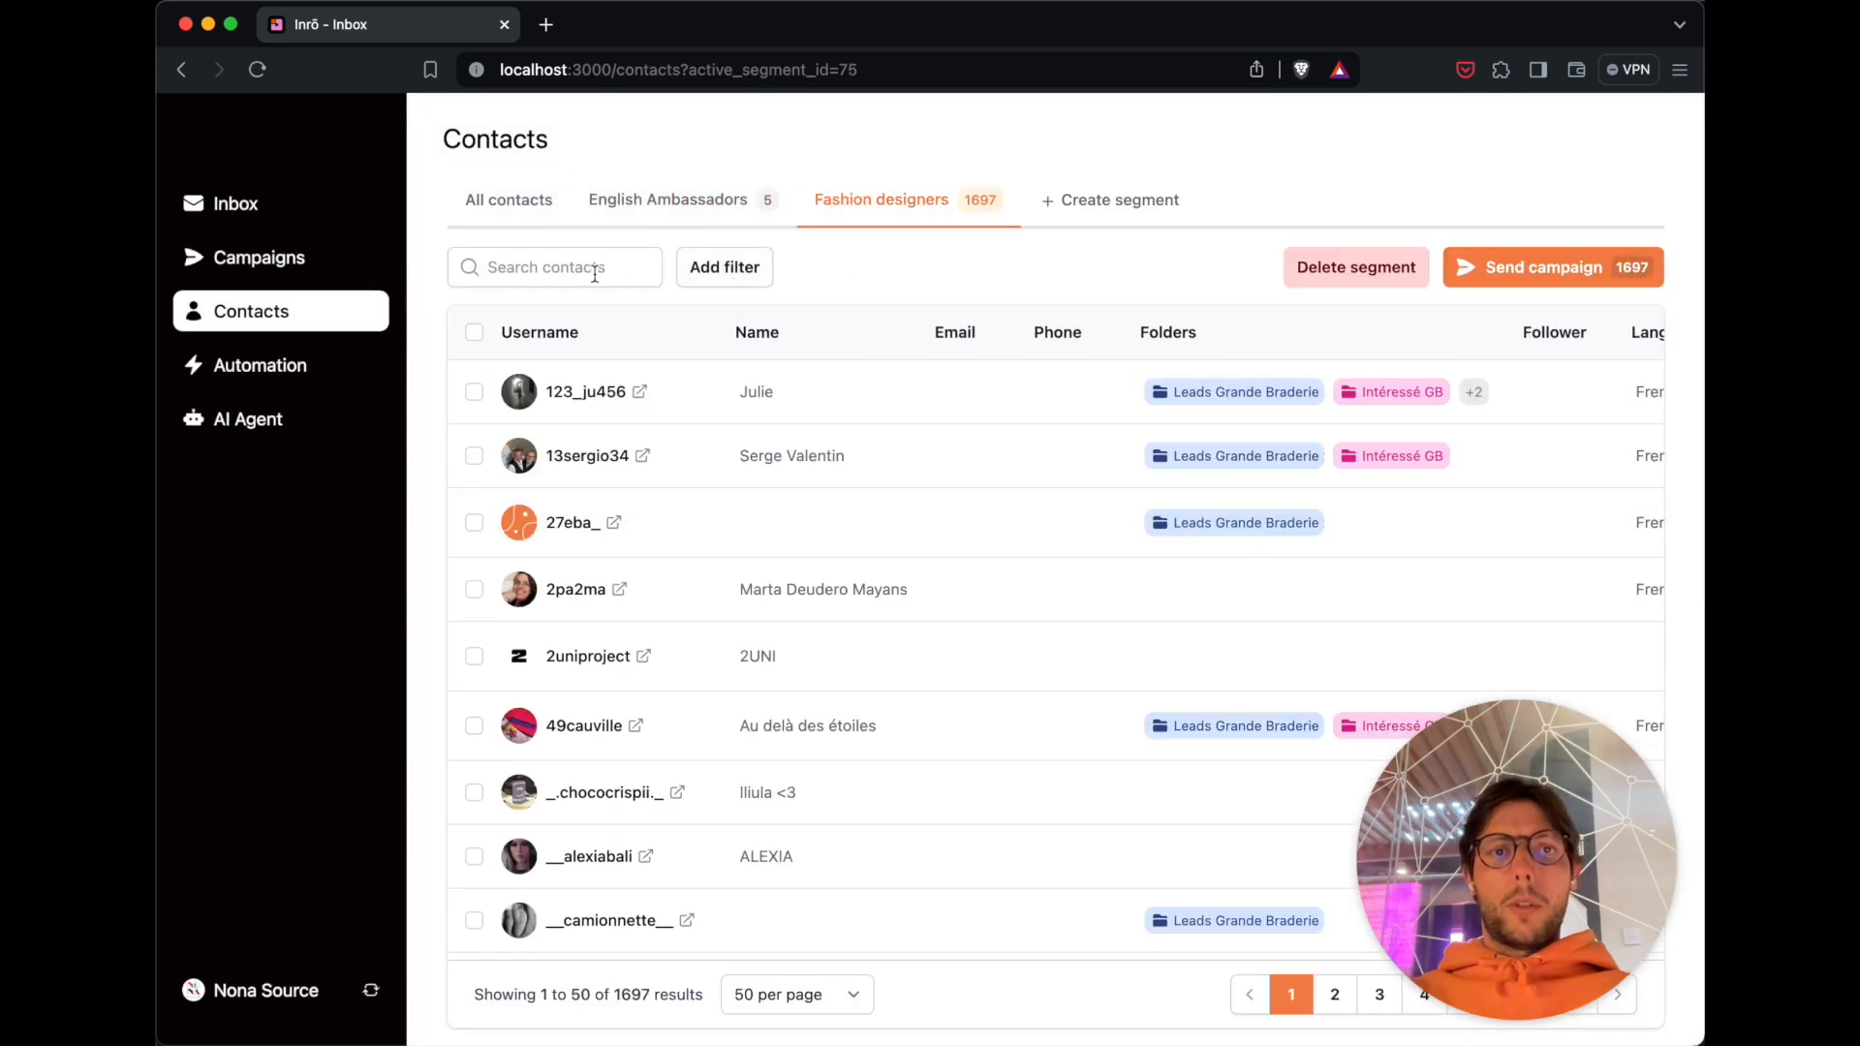
Filter the Fashion designers segment to contacts who have replied to a story in the last 90 days.
{"action": "left_click", "coordinate": [716, 268]}
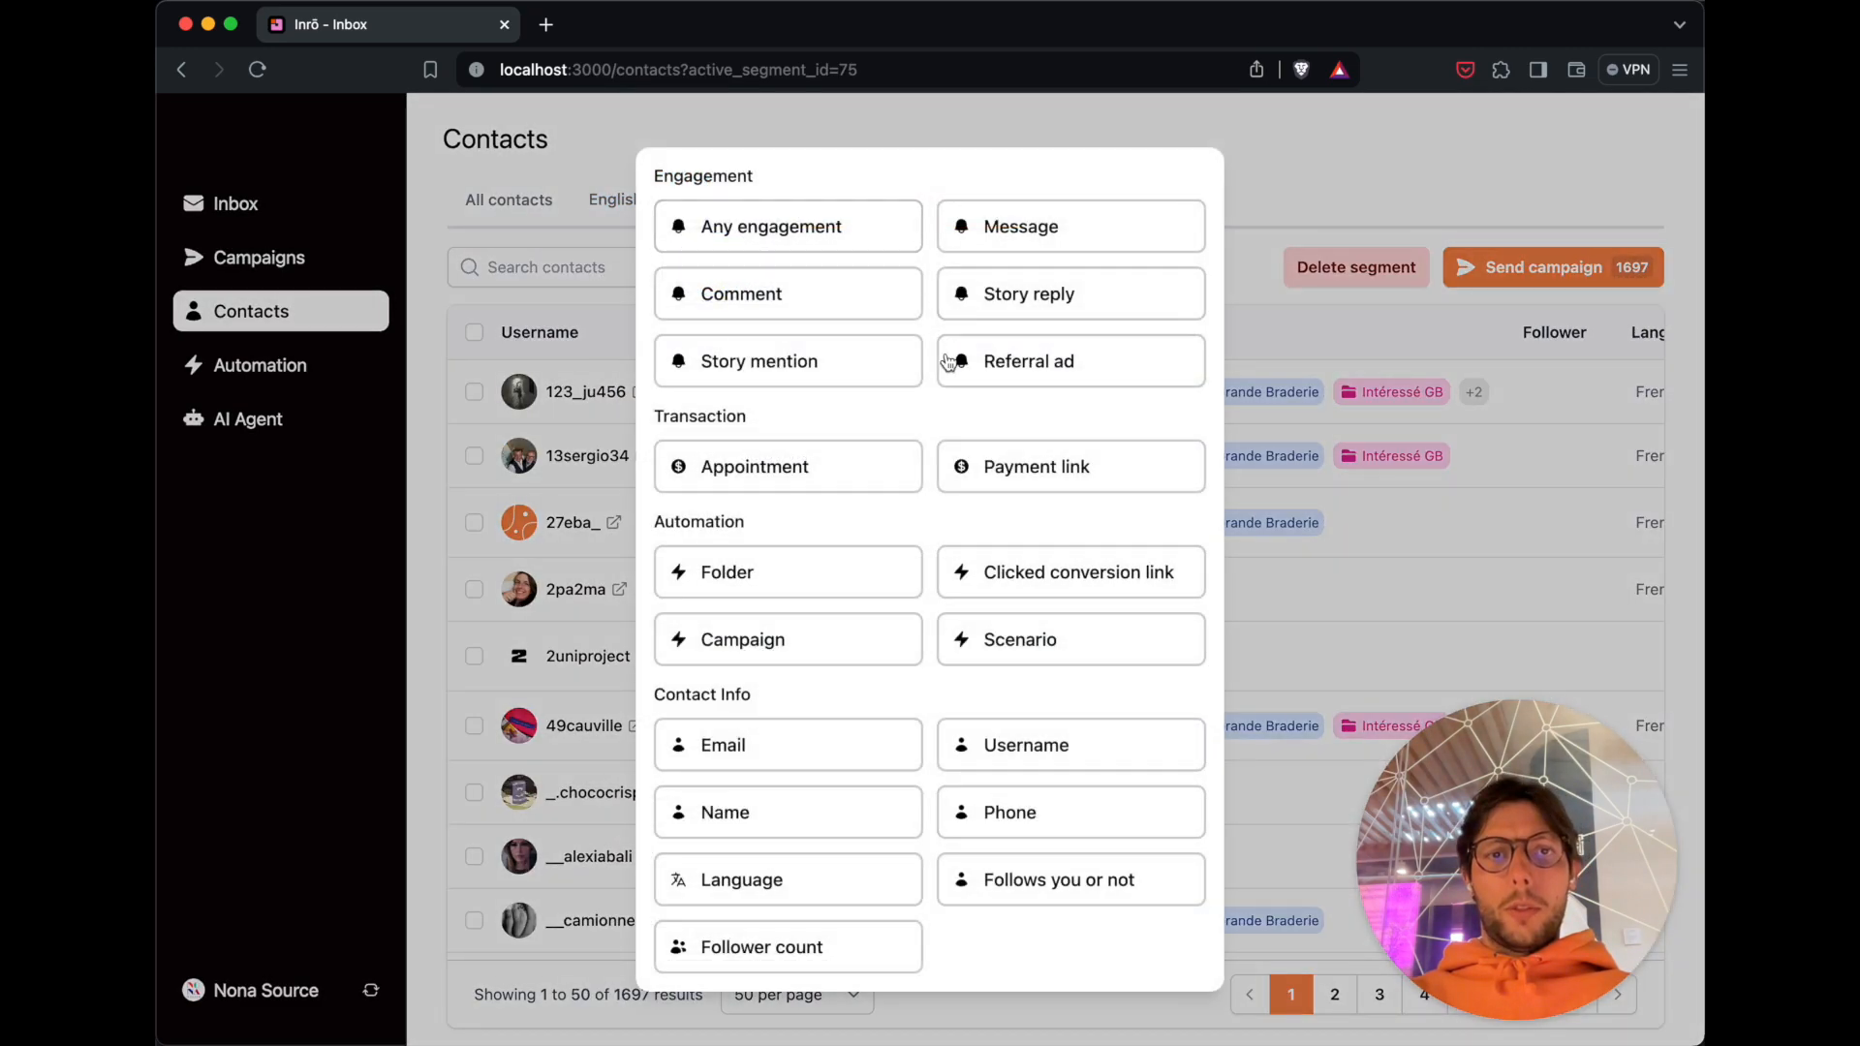
{"action": "left_click", "coordinate": [1027, 293]}
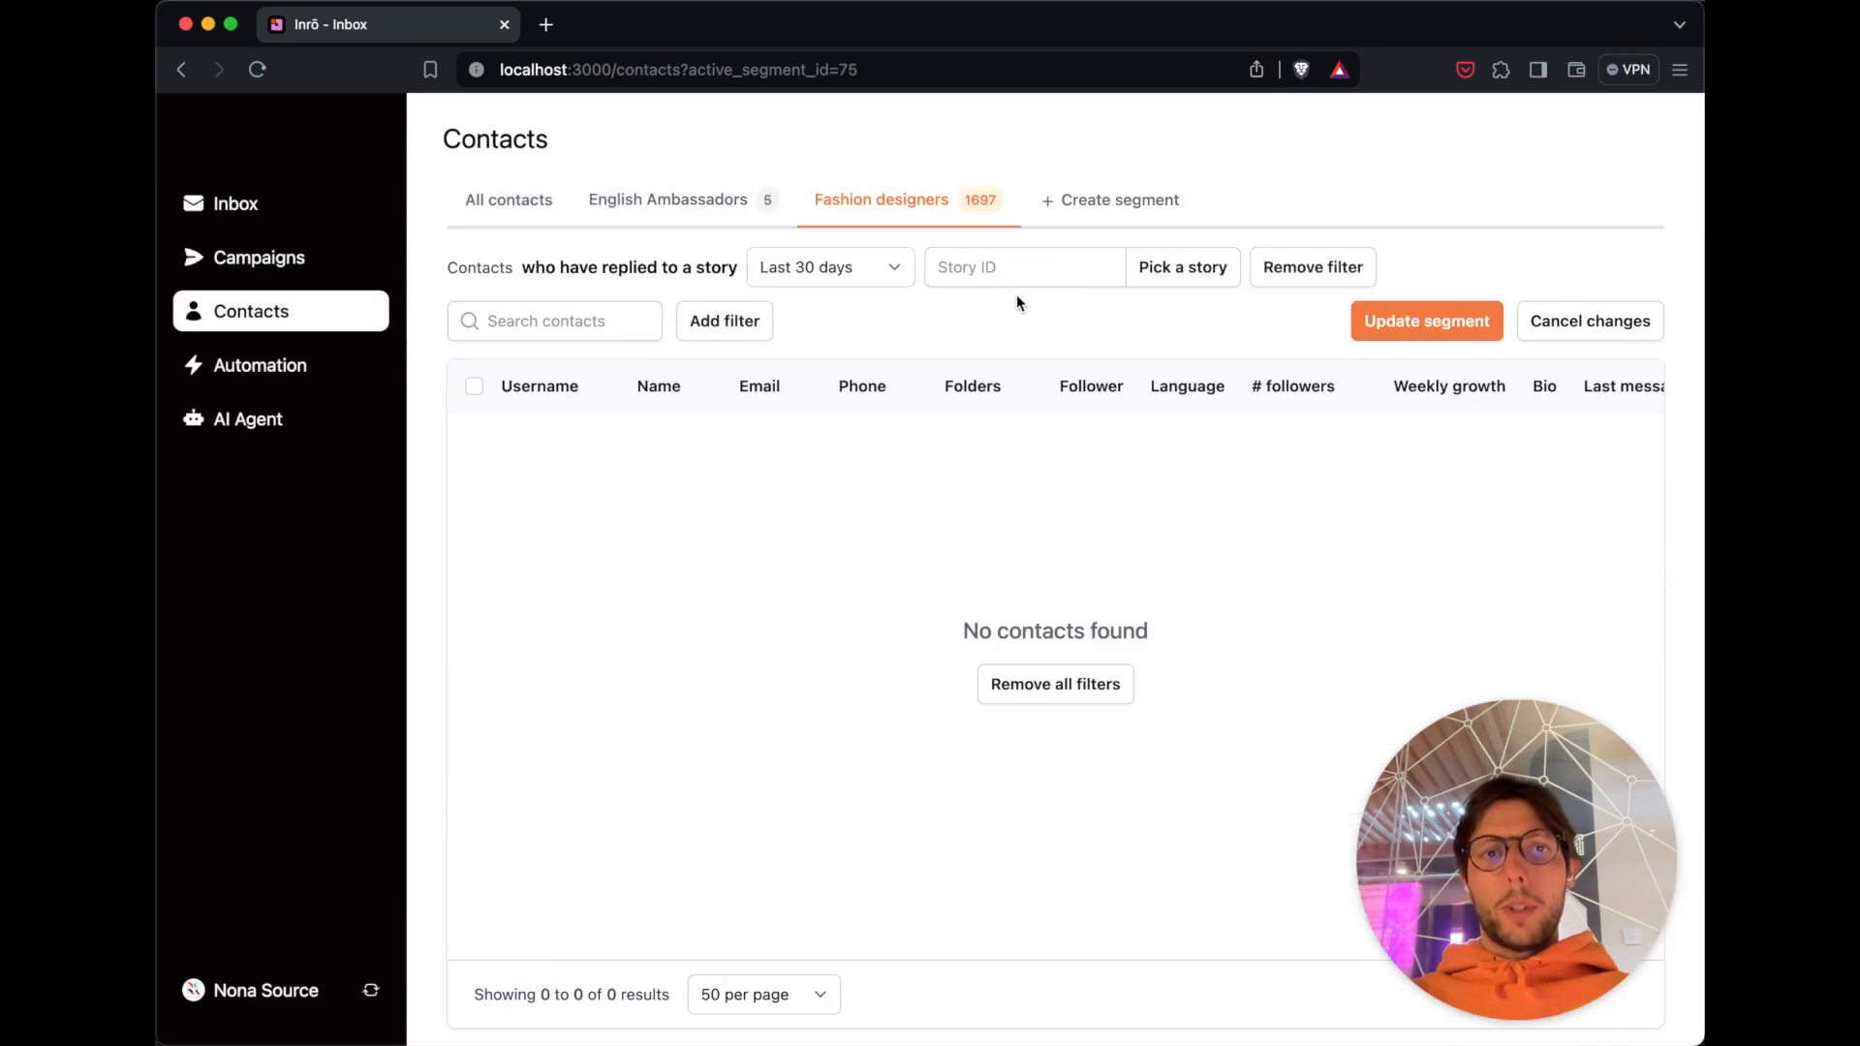
{"action": "left_click", "coordinate": [853, 271]}
{"action": "left_click", "coordinate": [850, 295]}
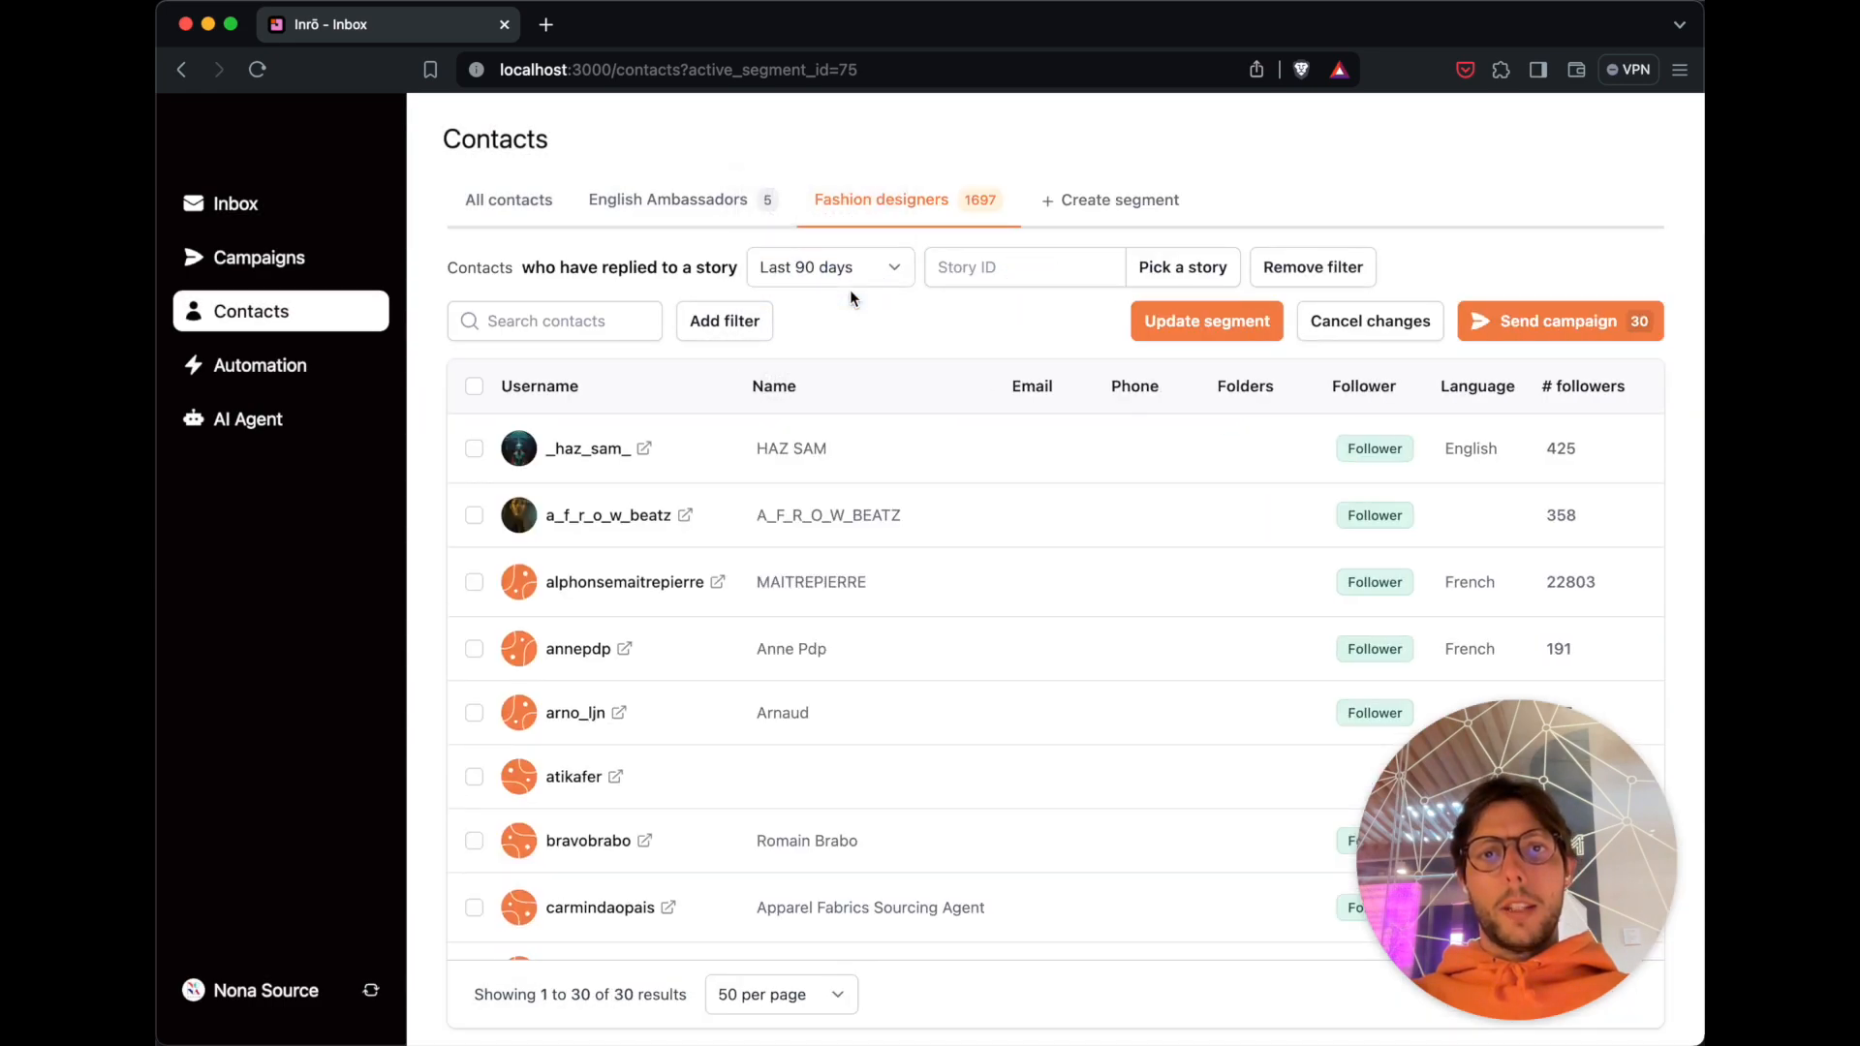
Add a filter for contacts who follow you and search the segment's contacts for "fashion".
{"action": "left_click", "coordinate": [726, 321]}
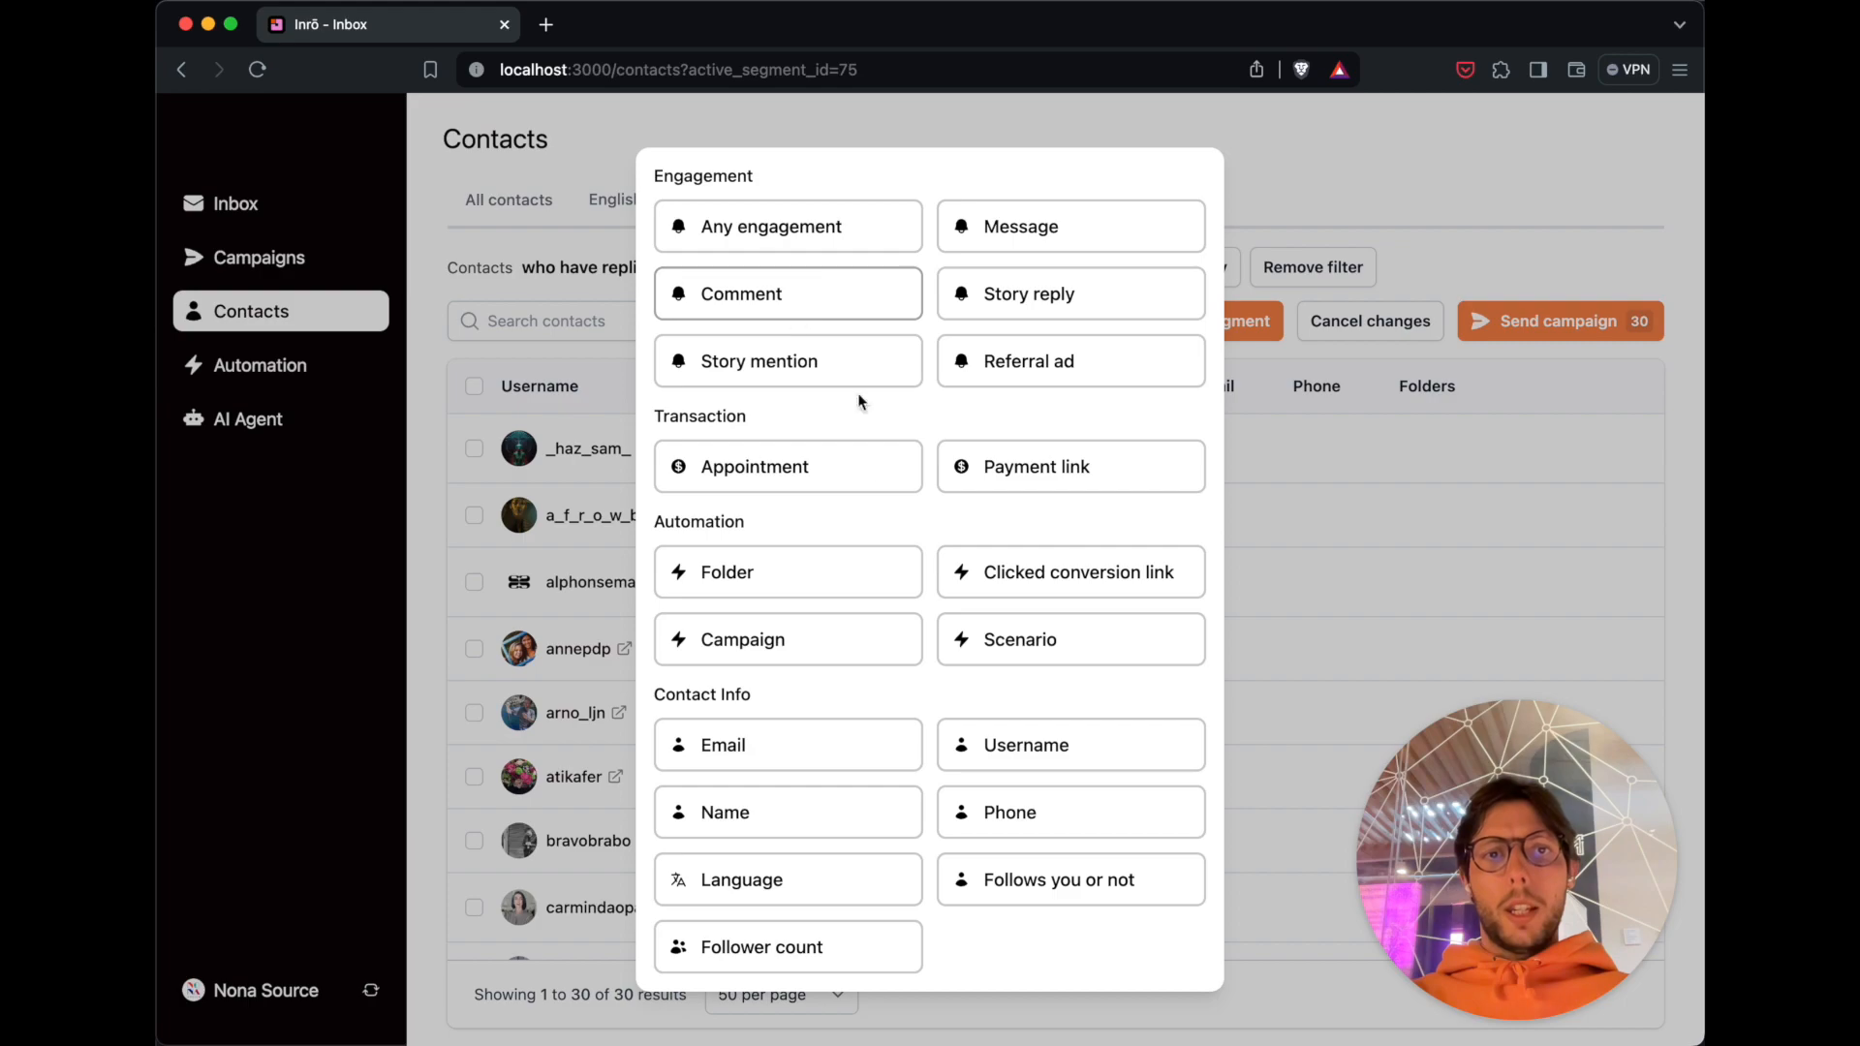
{"action": "left_click", "coordinate": [1114, 878]}
{"action": "left_click", "coordinate": [582, 374]}
{"action": "type", "text": "fashion"}
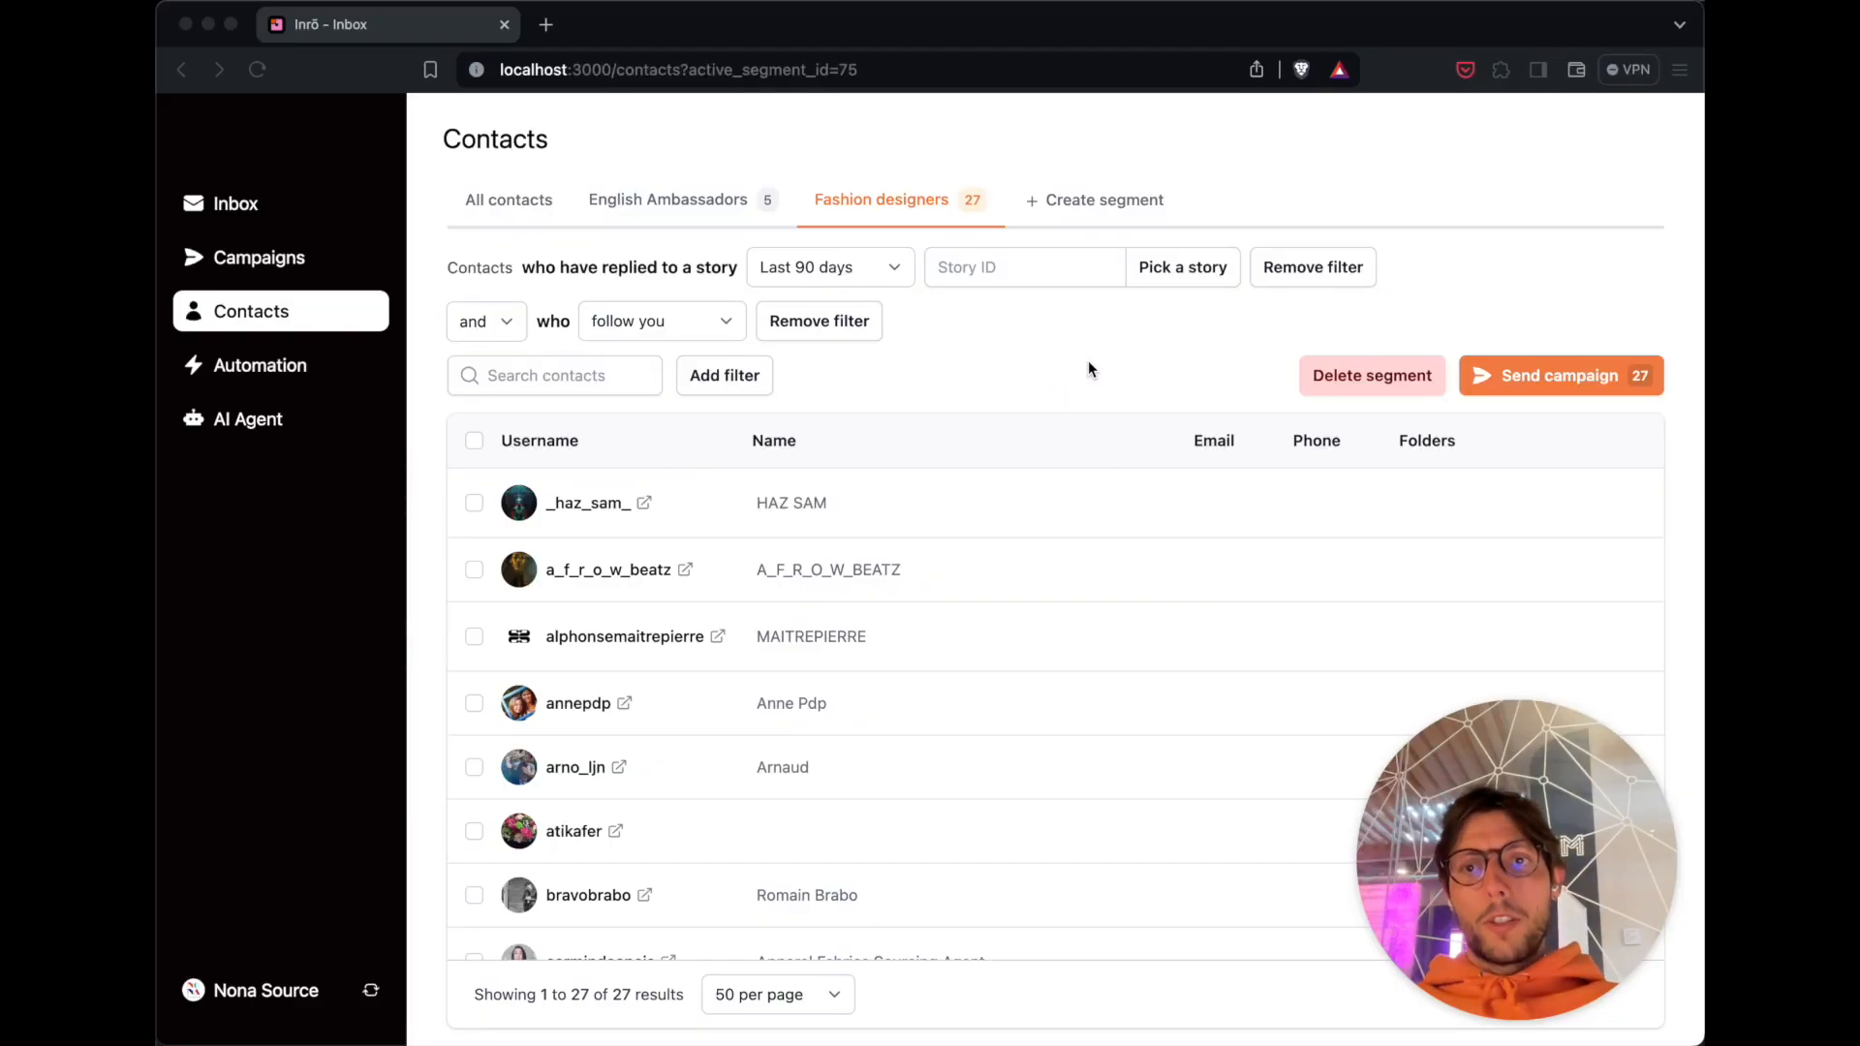
Start a campaign to the Fashion designers segment and name it "Early access to new collection".
{"action": "left_click", "coordinate": [1560, 378]}
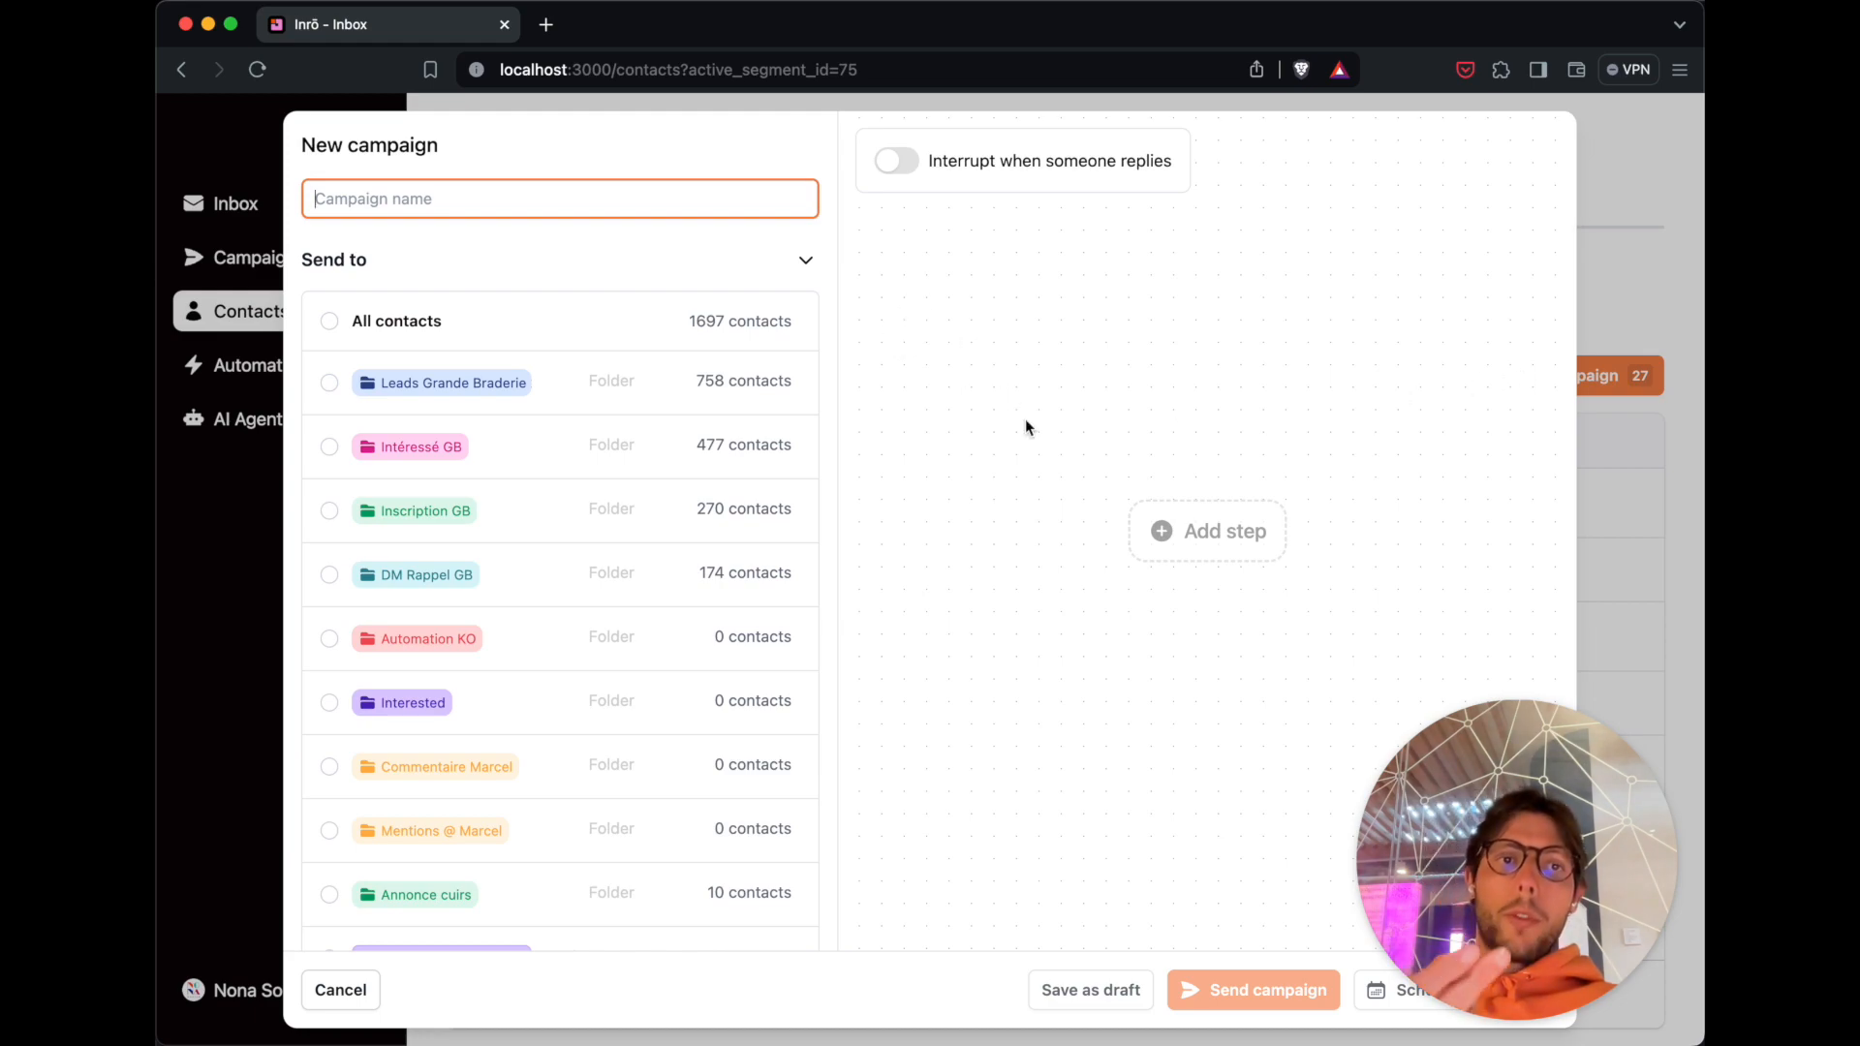
{"action": "scroll", "coordinate": [481, 436], "scroll_direction": "down", "scroll_amount": 3}
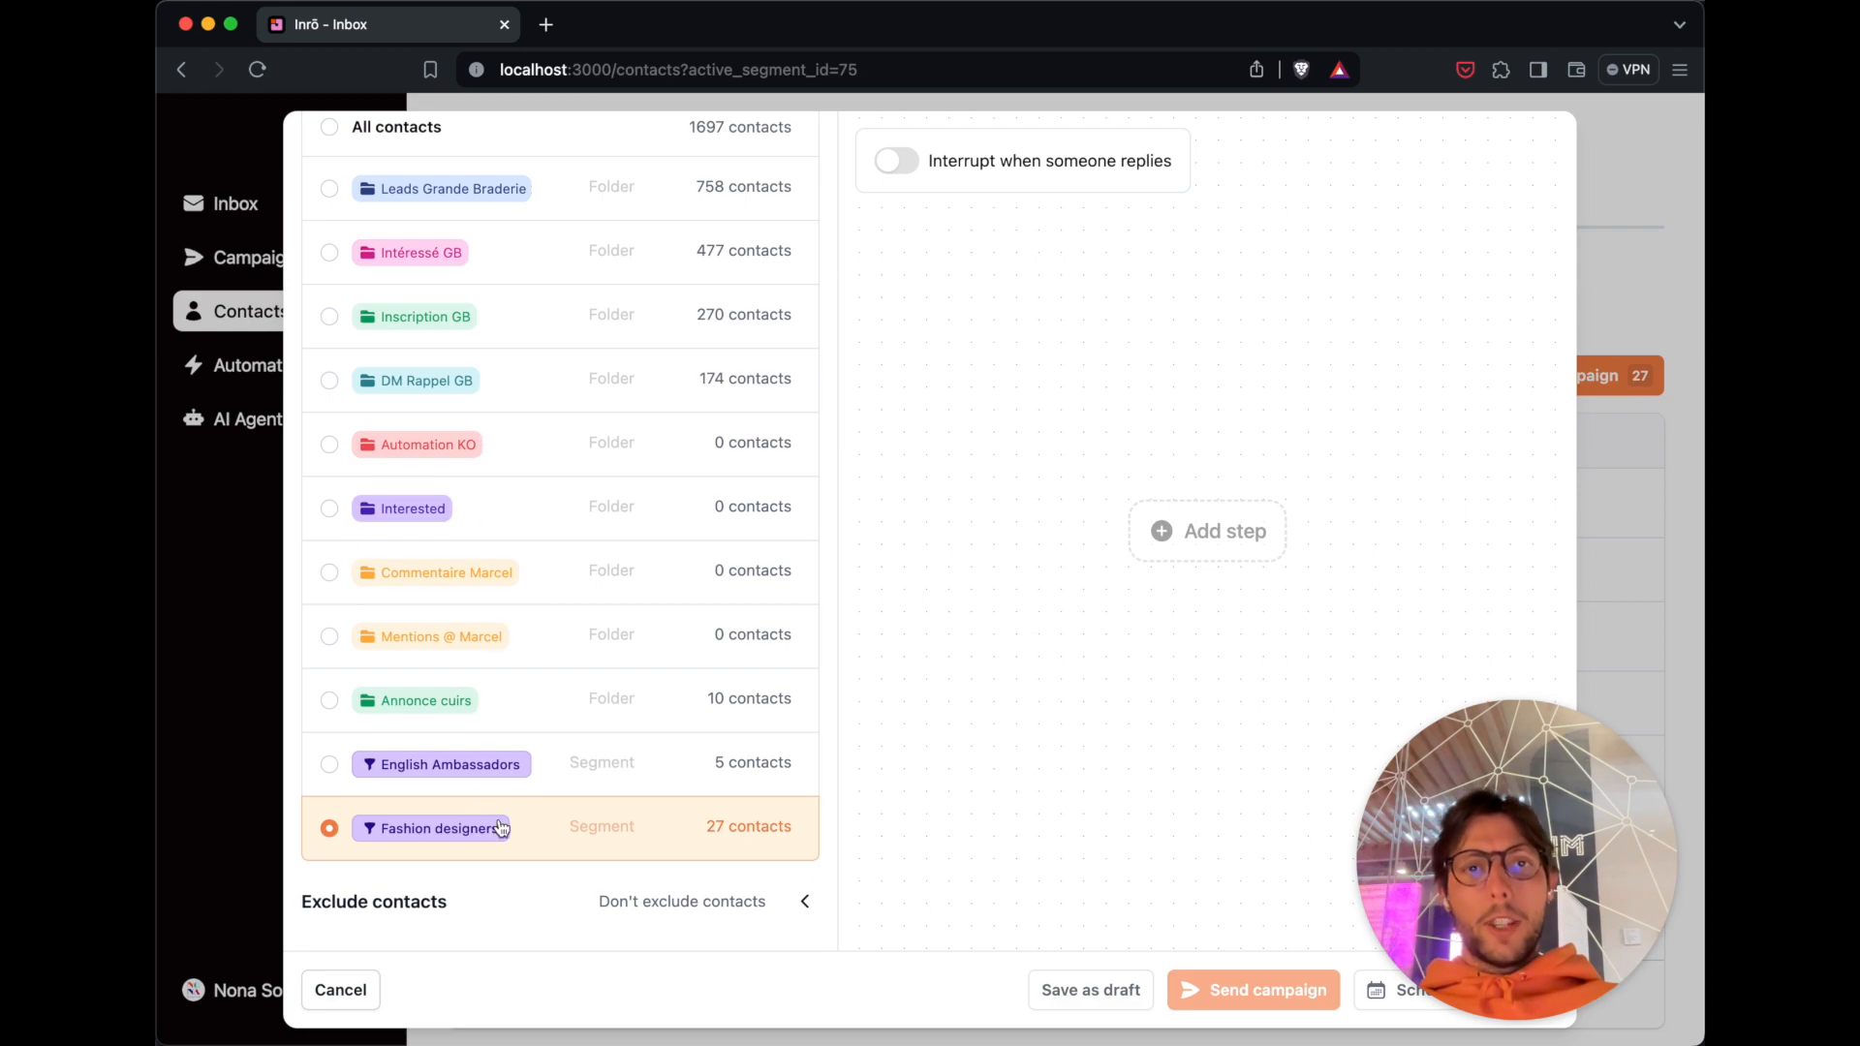
{"action": "scroll", "coordinate": [514, 585], "scroll_direction": "up", "scroll_amount": 3}
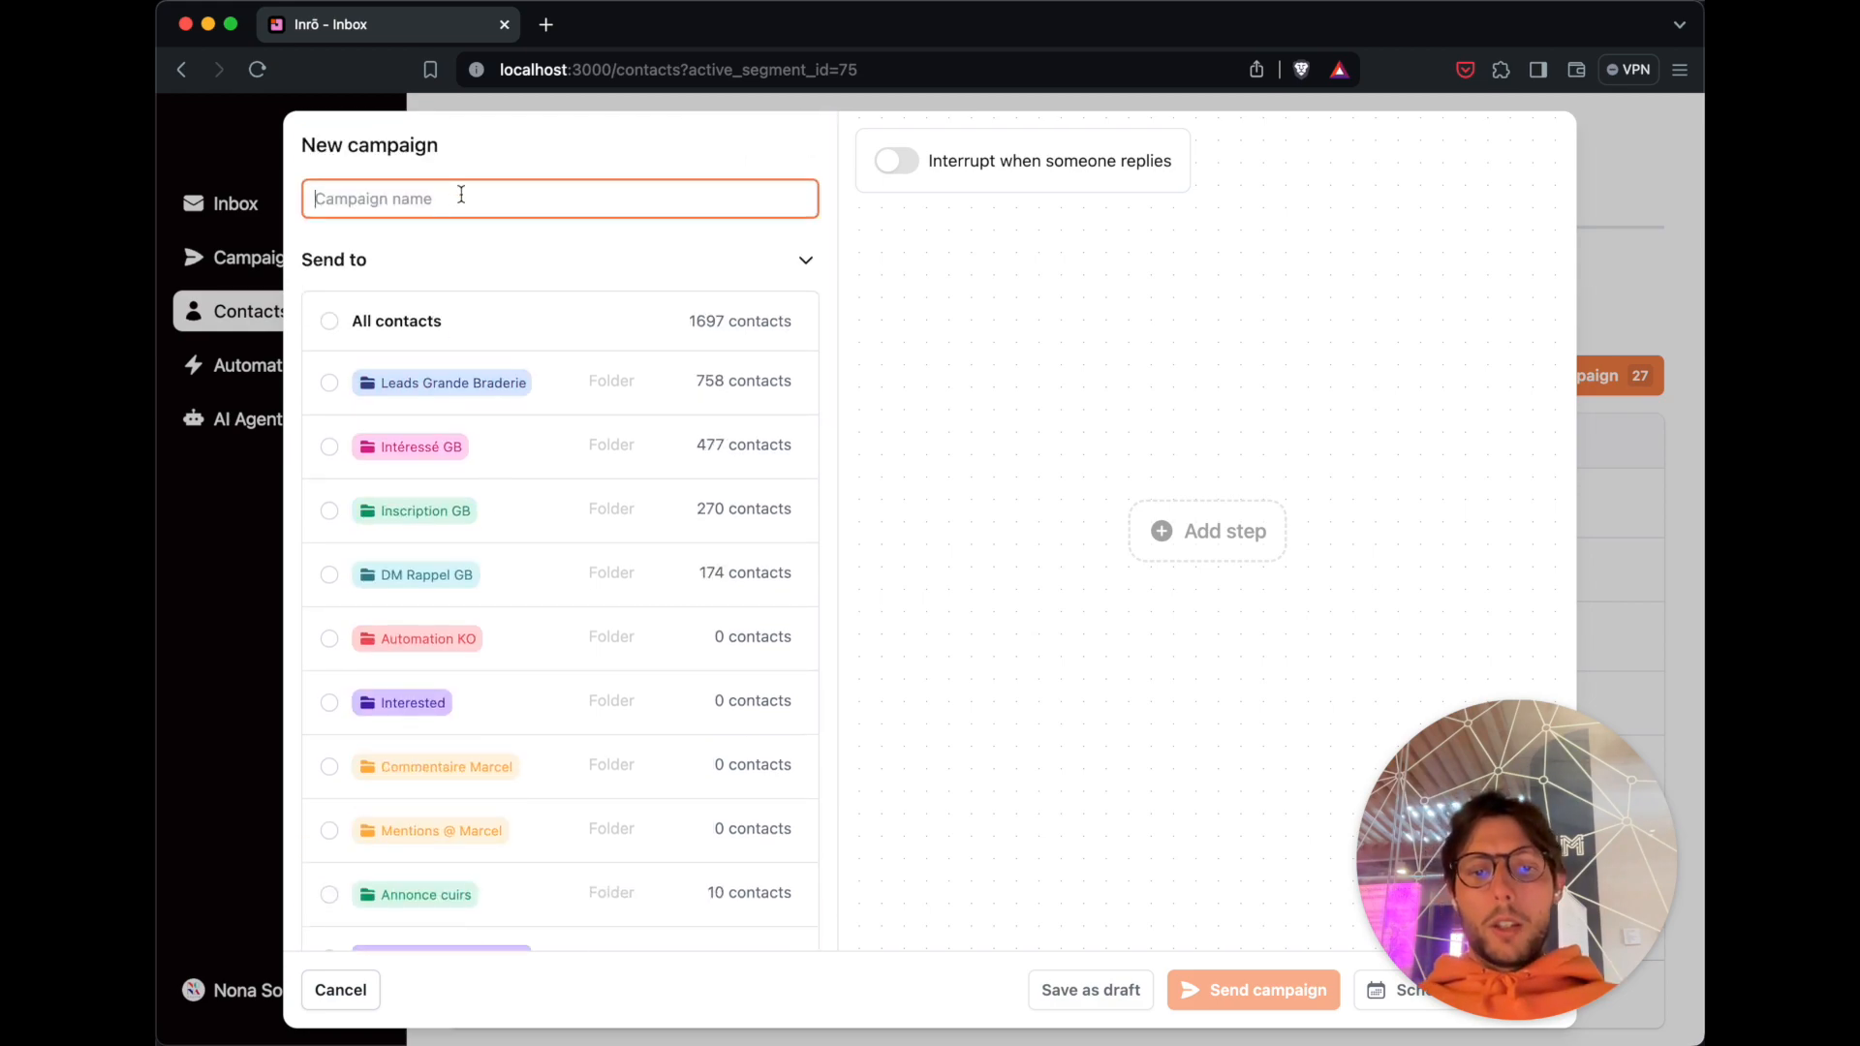
{"action": "type", "text": "Early acces"}
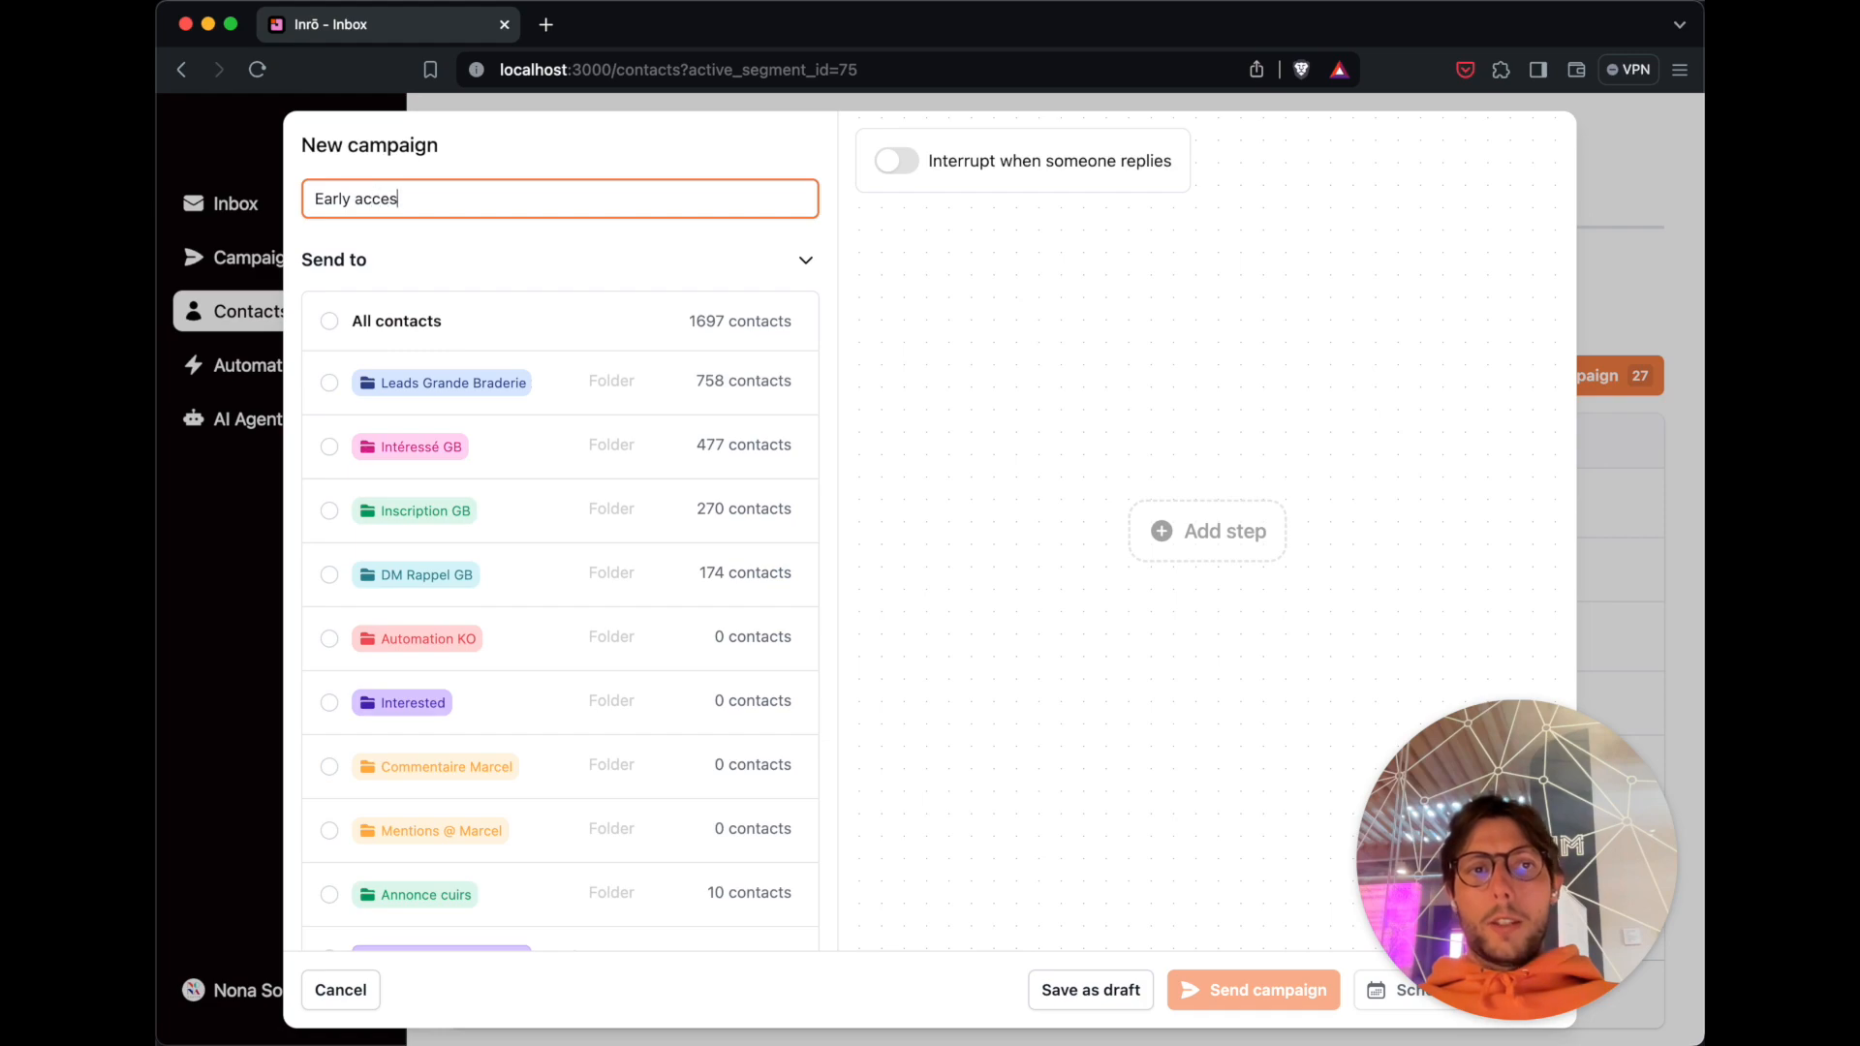
{"action": "type", "text": "s to new collection"}
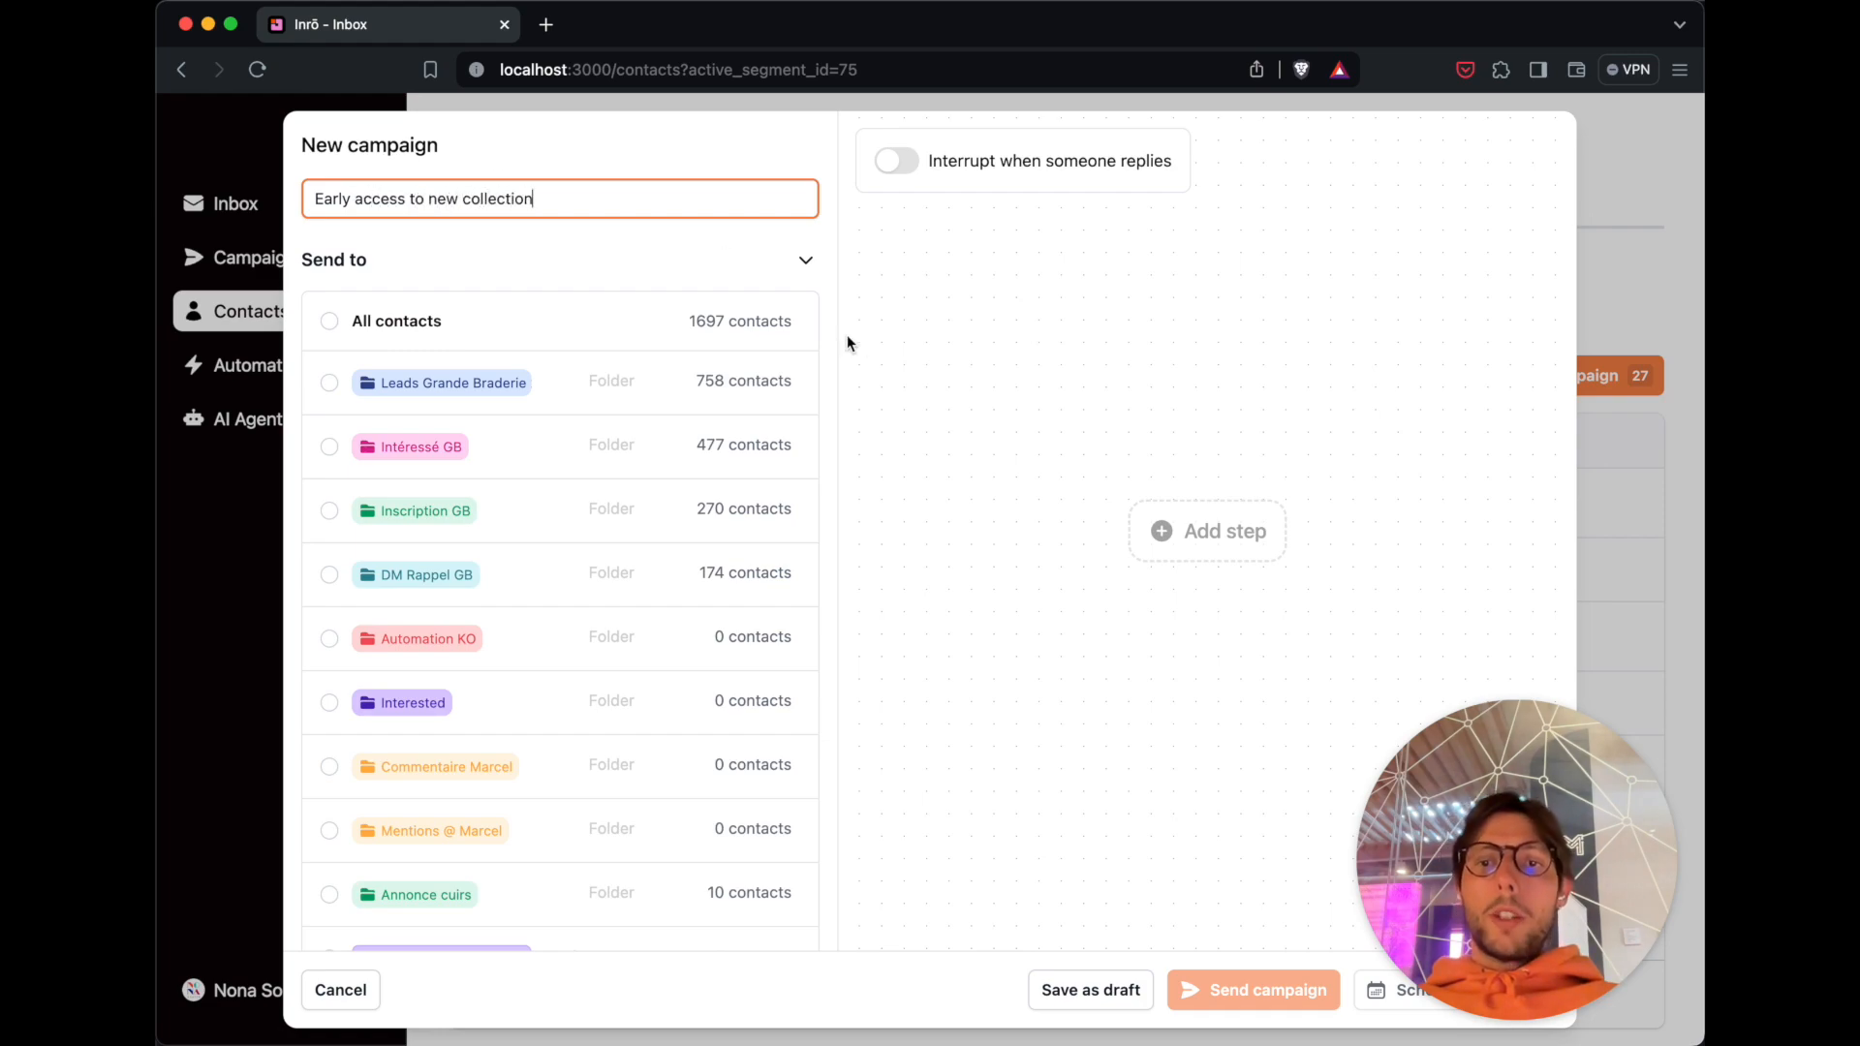
Add a message step reading "Hi, we're launching our new collection soon. We can give you an early access if you want?".
{"action": "left_click_drag", "start_coordinate": [1196, 397], "coordinate": [1194, 291]}
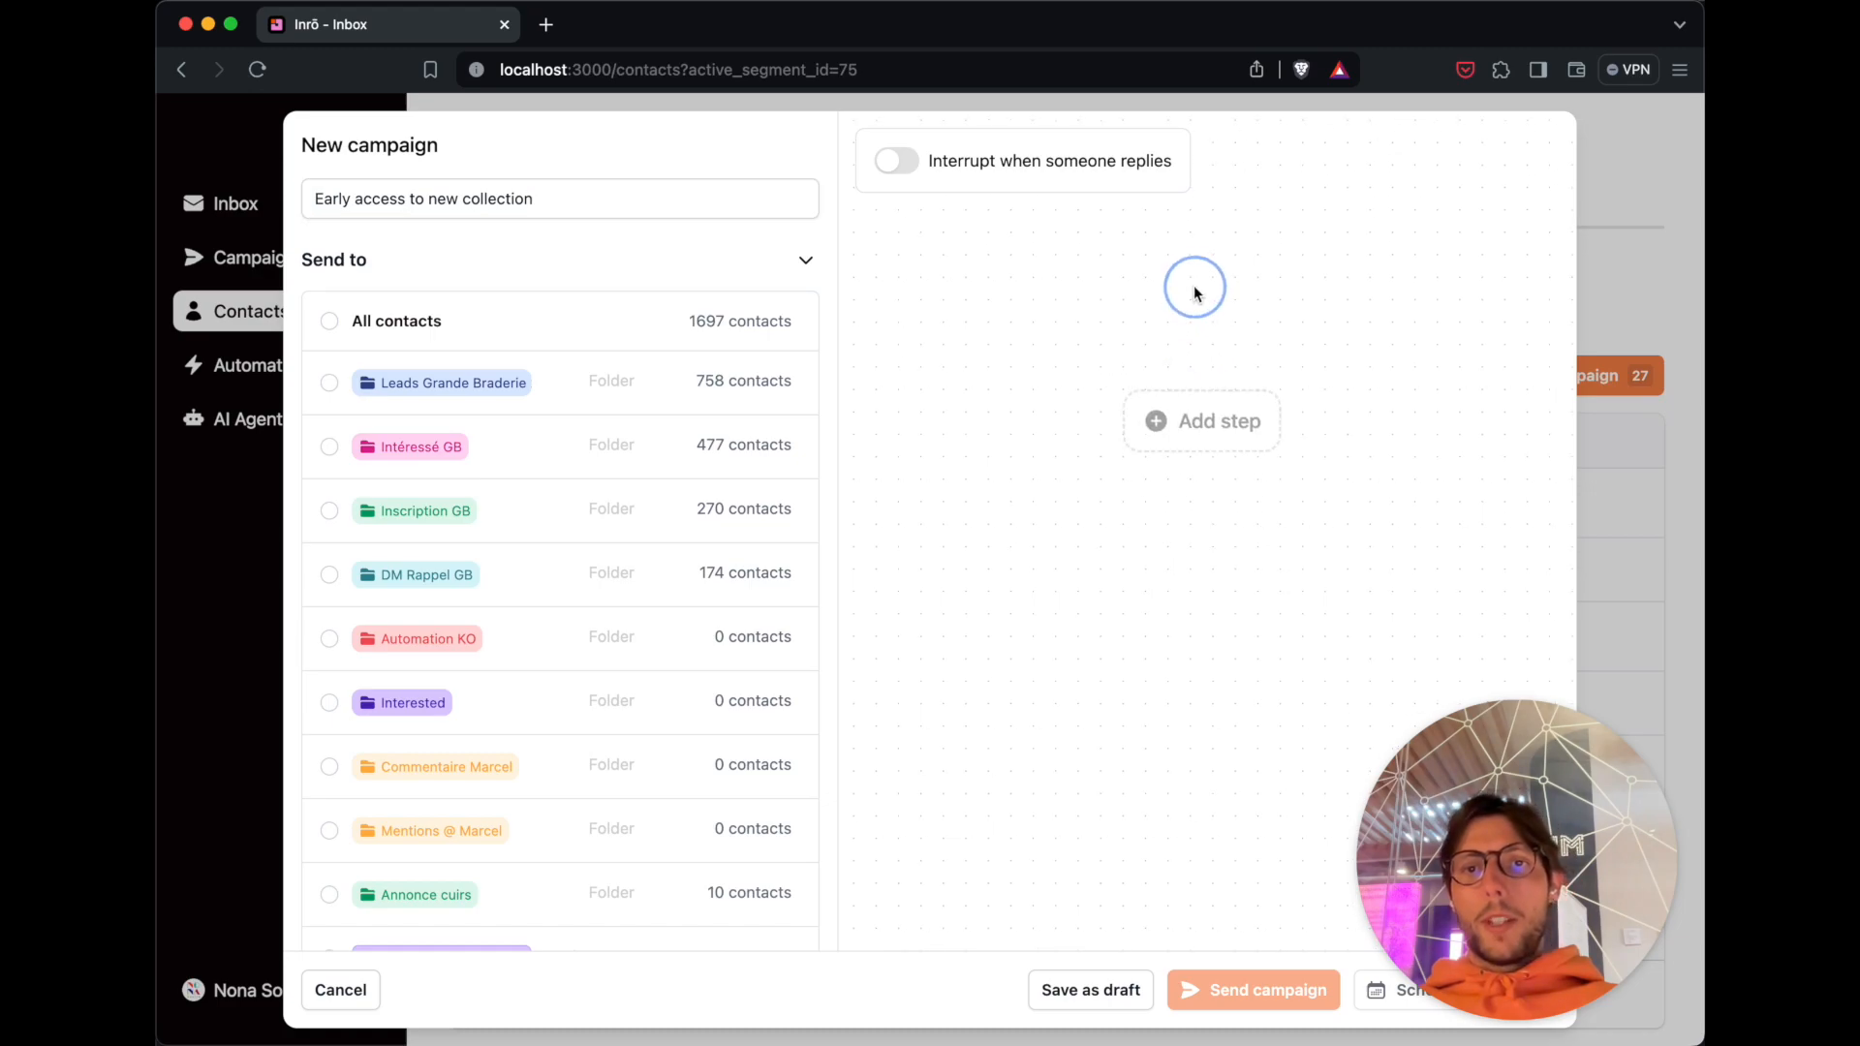
{"action": "left_click", "coordinate": [1204, 421]}
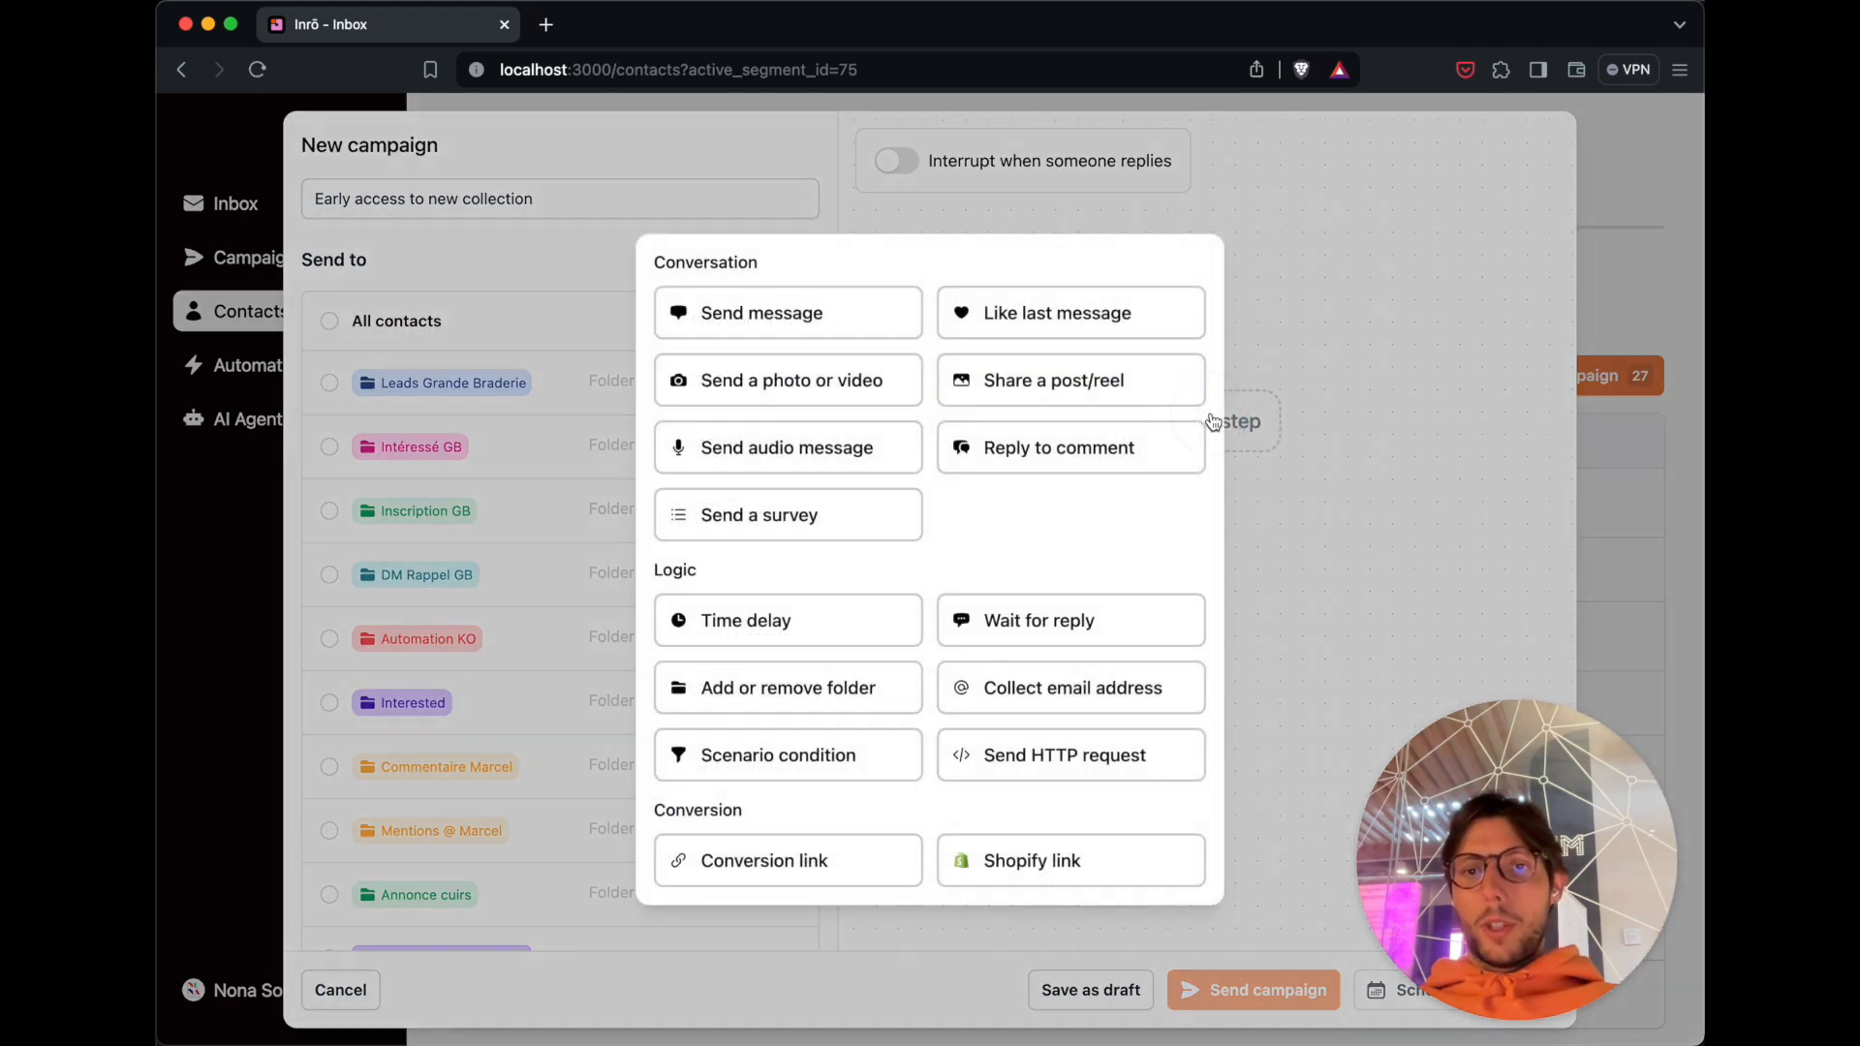
{"action": "left_click", "coordinate": [800, 321]}
{"action": "type", "text": "Hi, we're launching our new collection soon. W"}
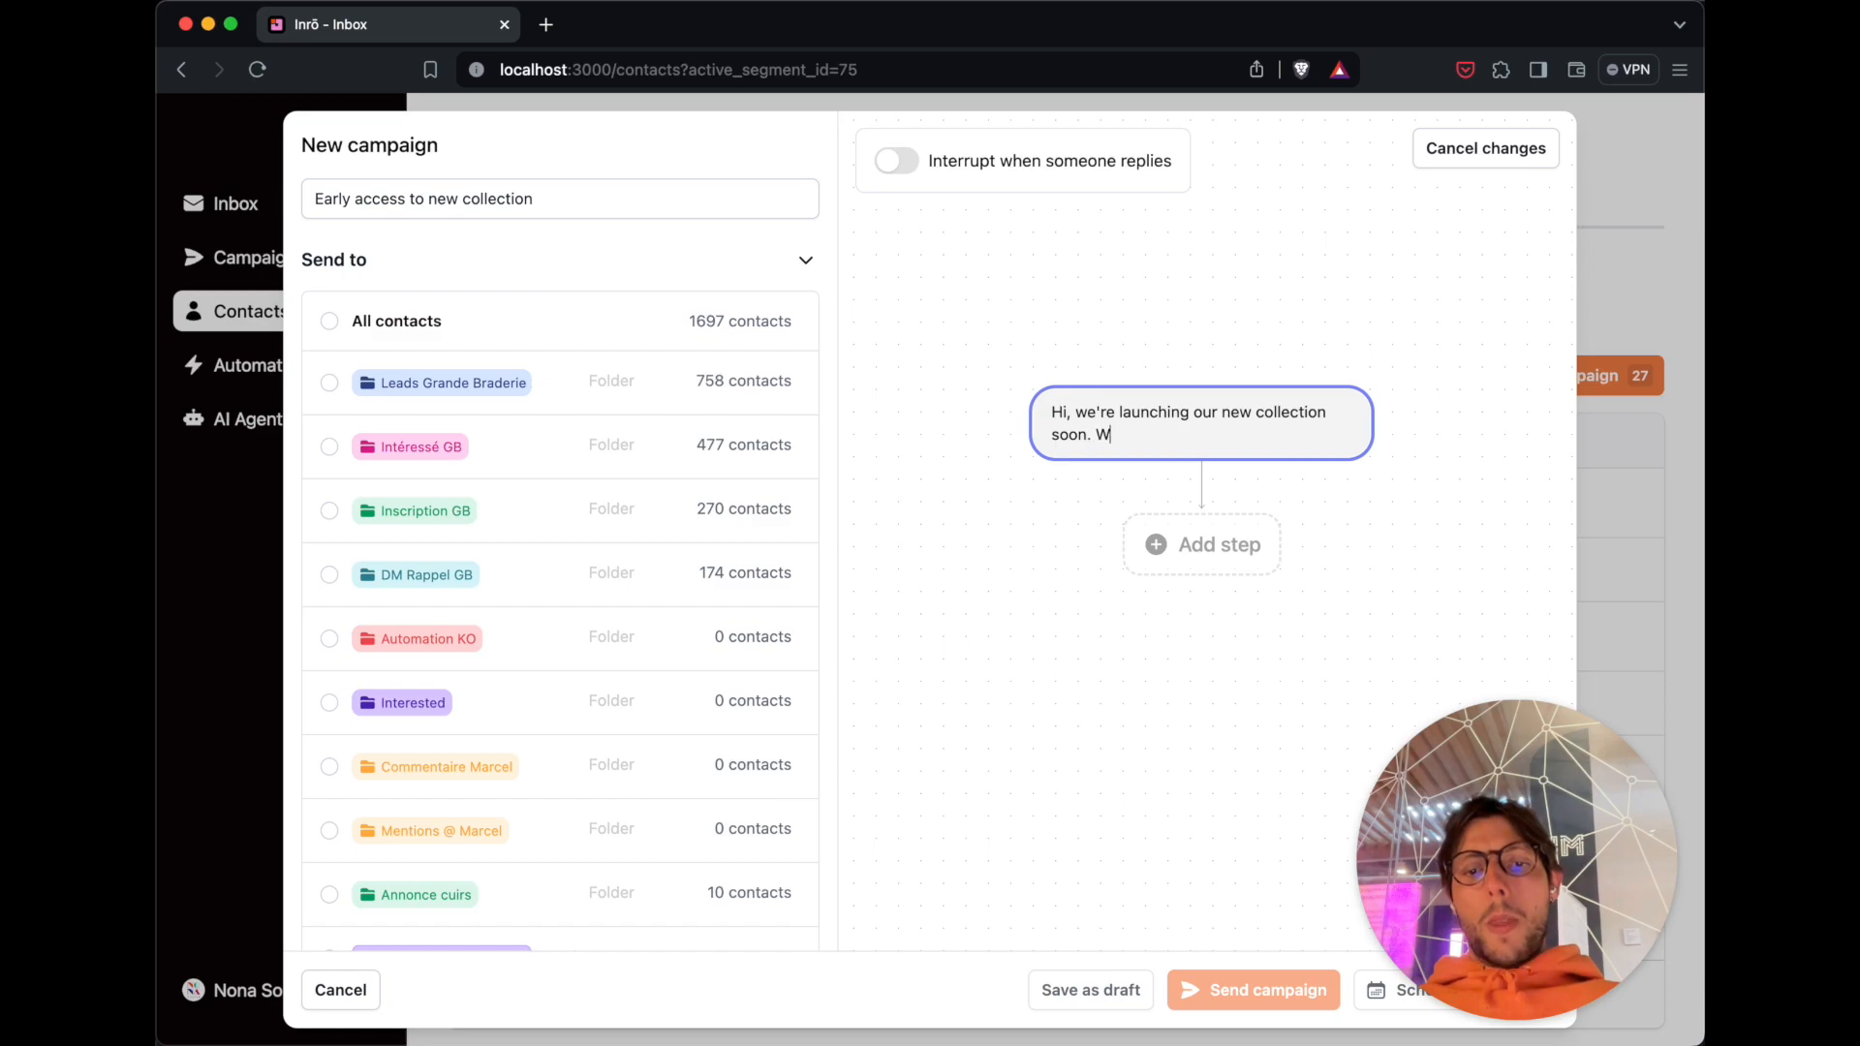
{"action": "type", "text": "e can give "}
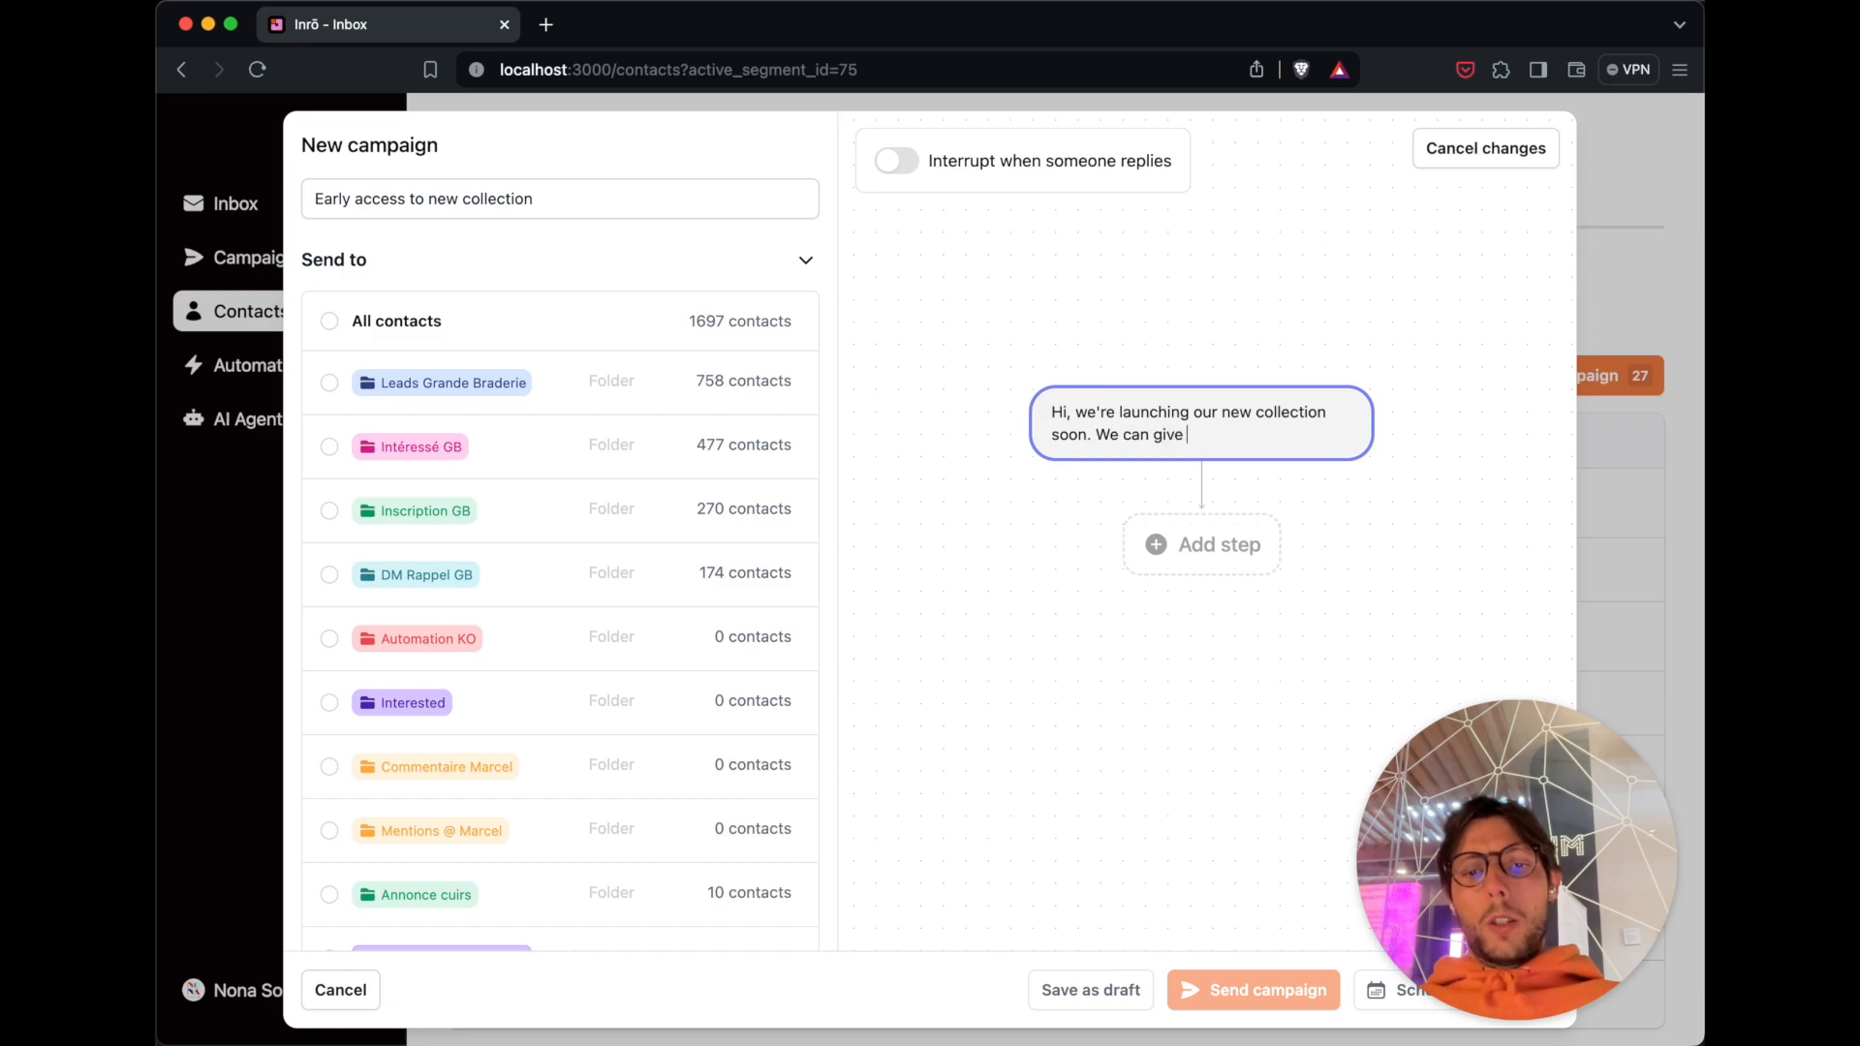
{"action": "type", "text": "you an early access if"}
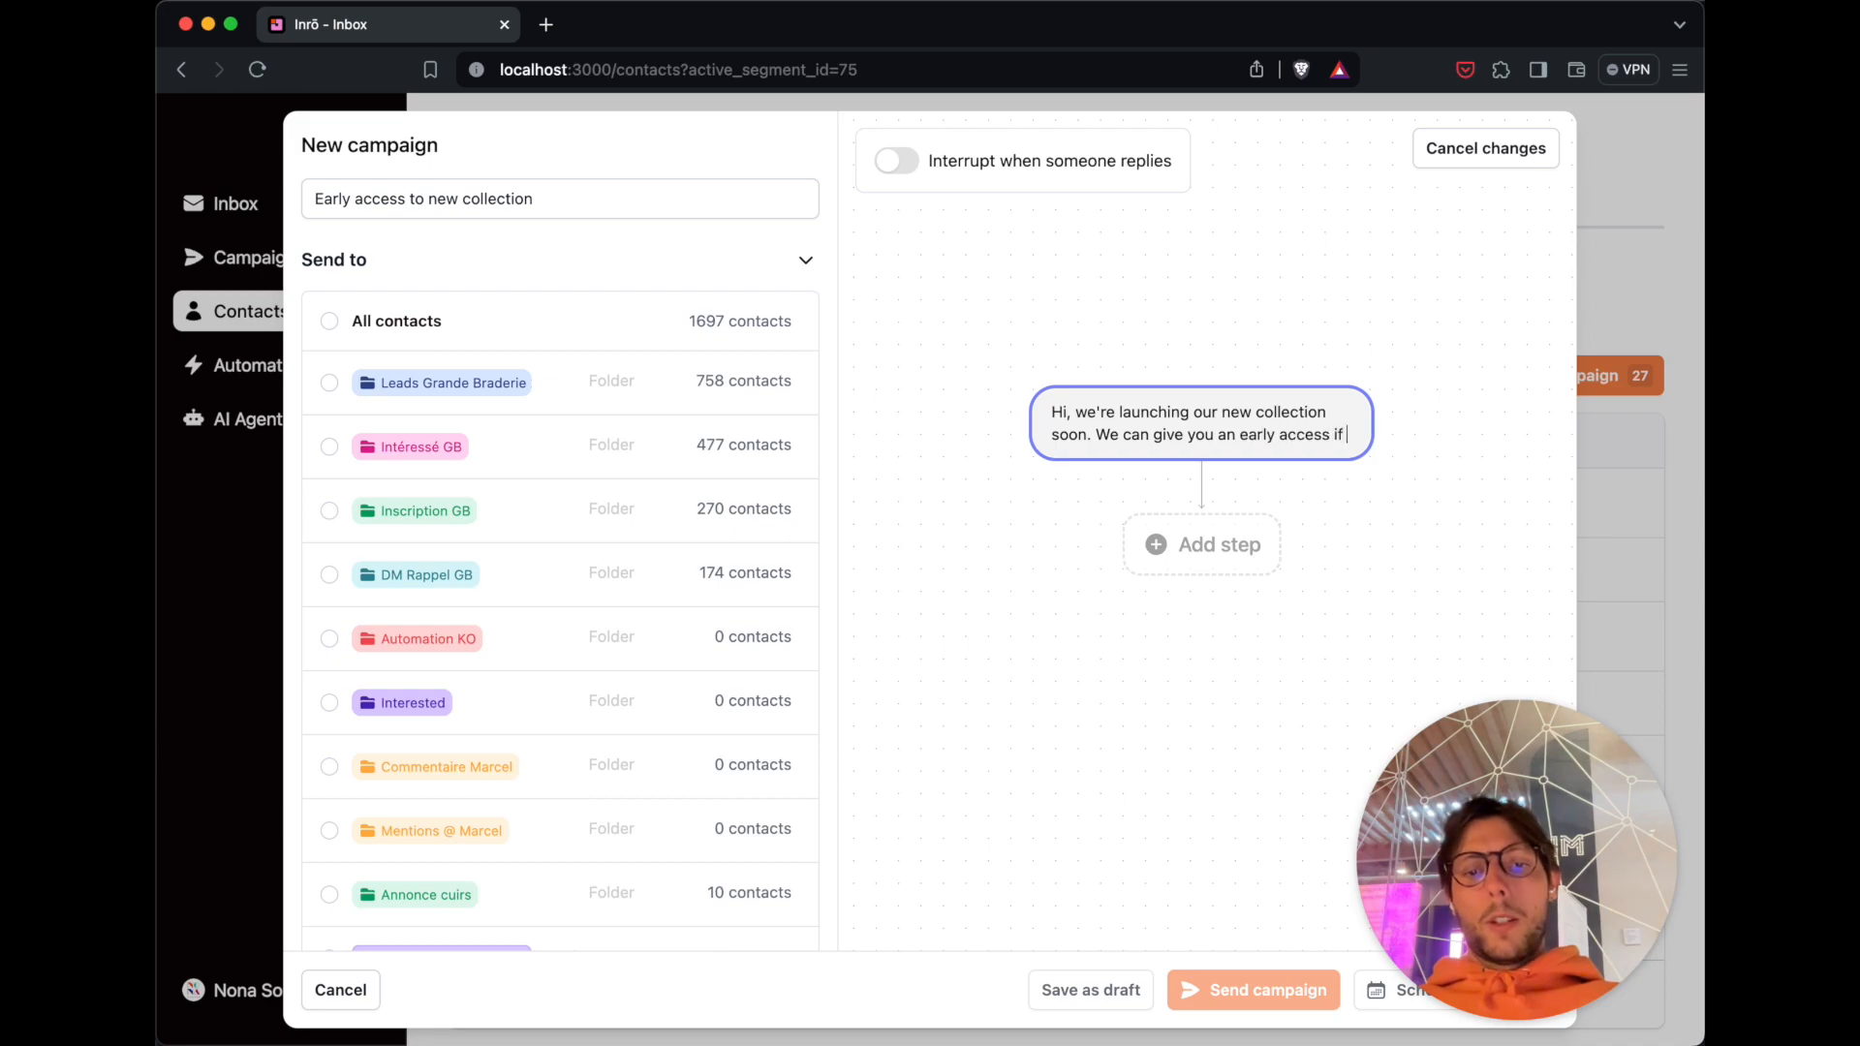
{"action": "type", "text": " you want?"}
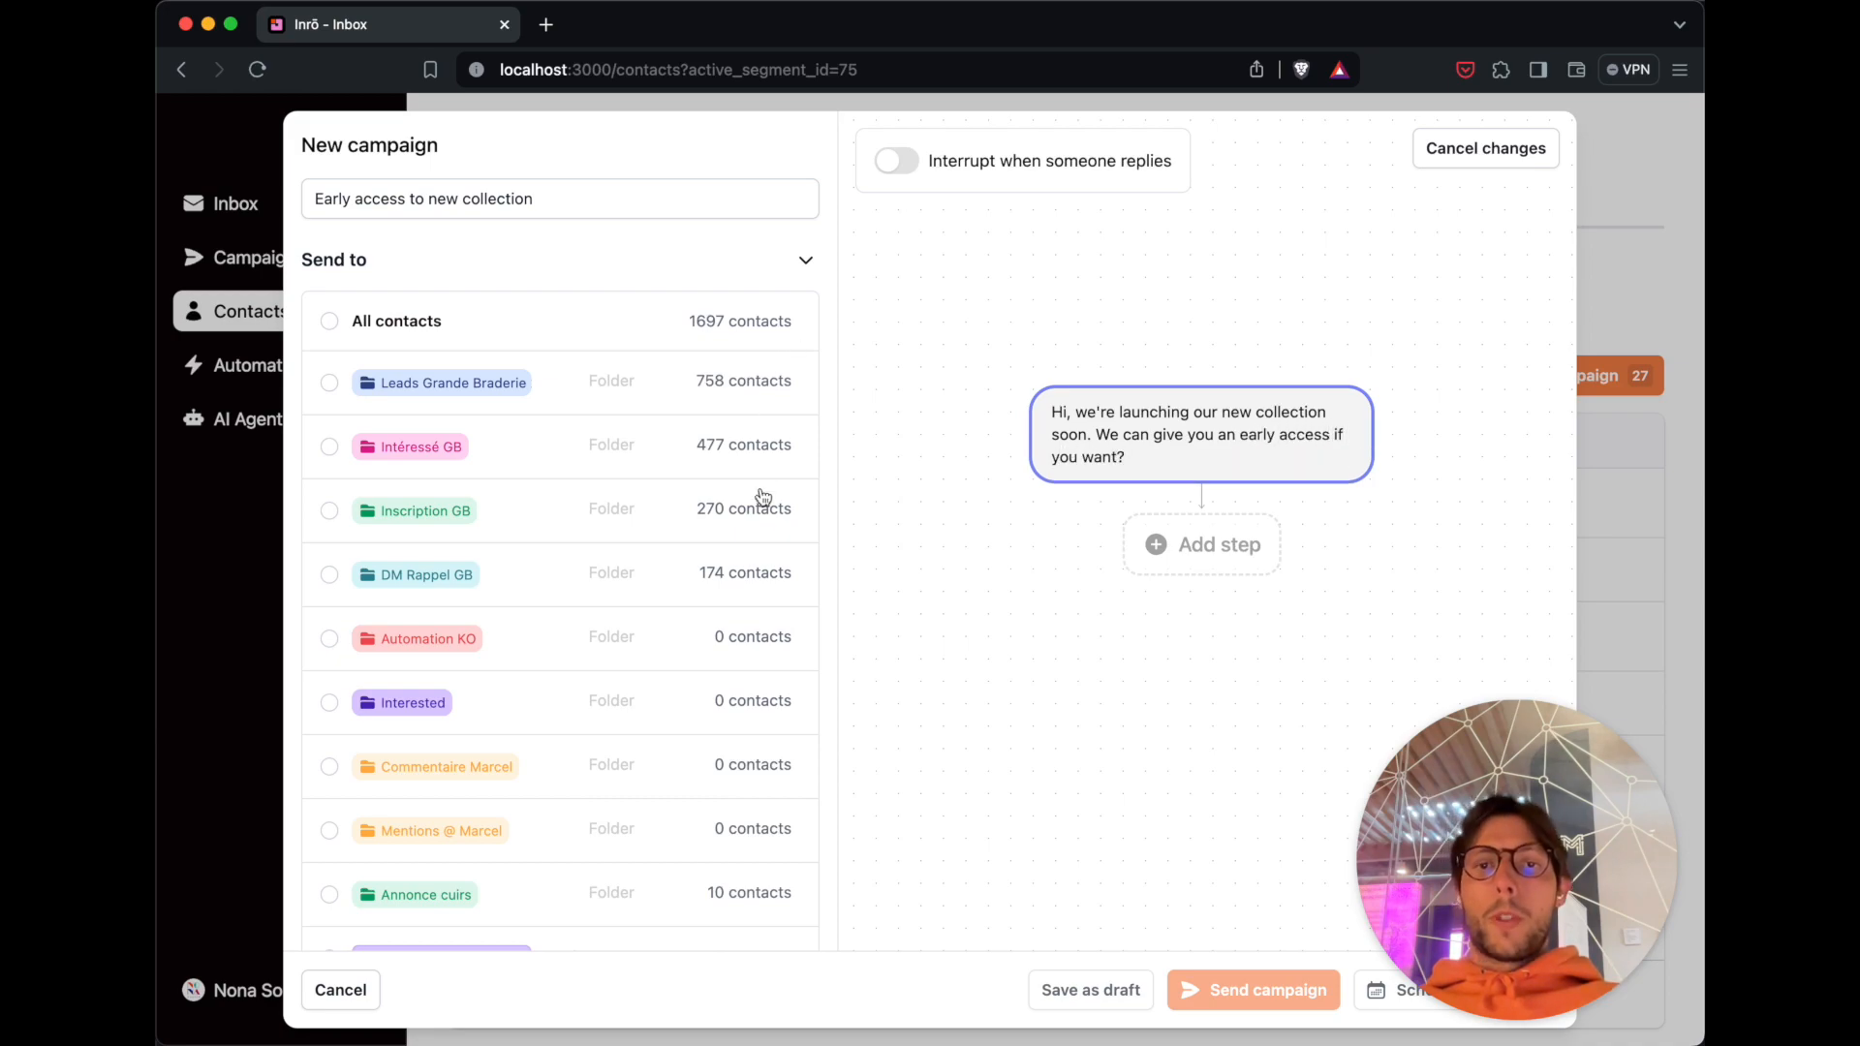
{"action": "left_click", "coordinate": [938, 619]}
Add a conversion link step after the message, using the Deadstock Leathers & Fake link.
{"action": "left_click", "coordinate": [1240, 627]}
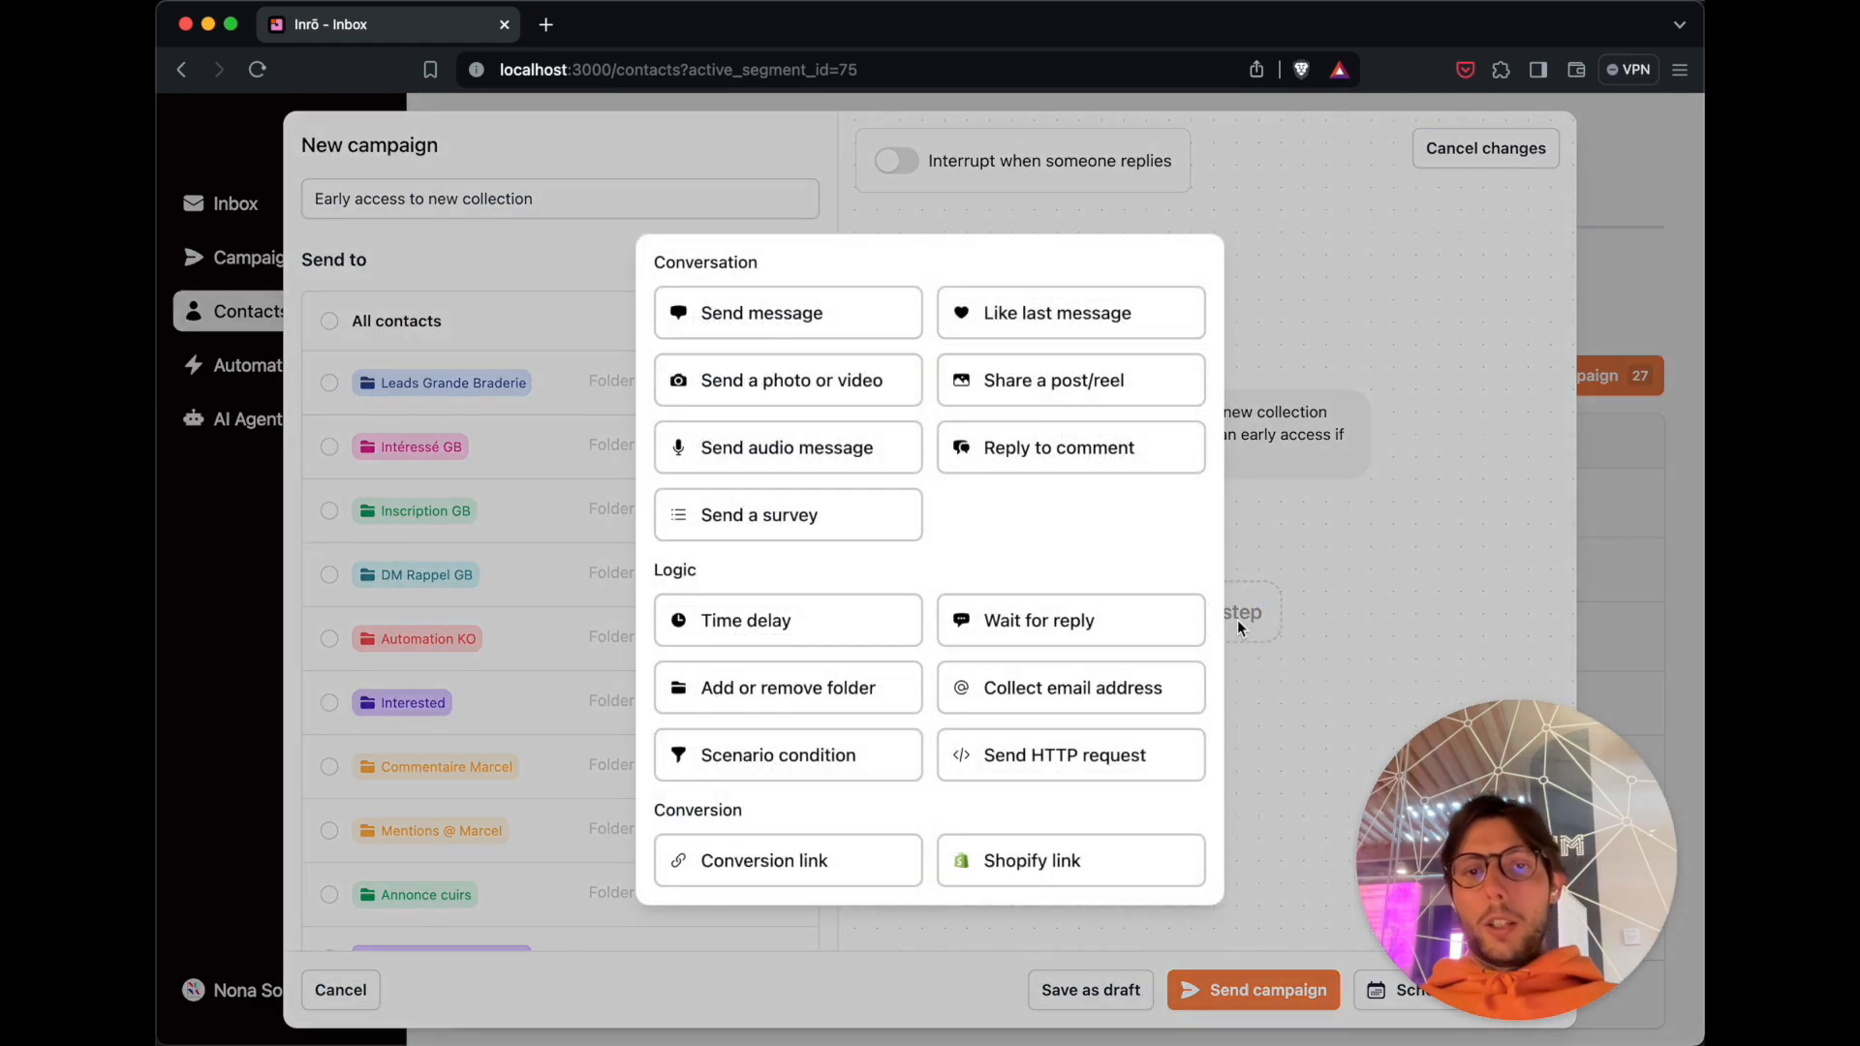
{"action": "left_click", "coordinate": [815, 861]}
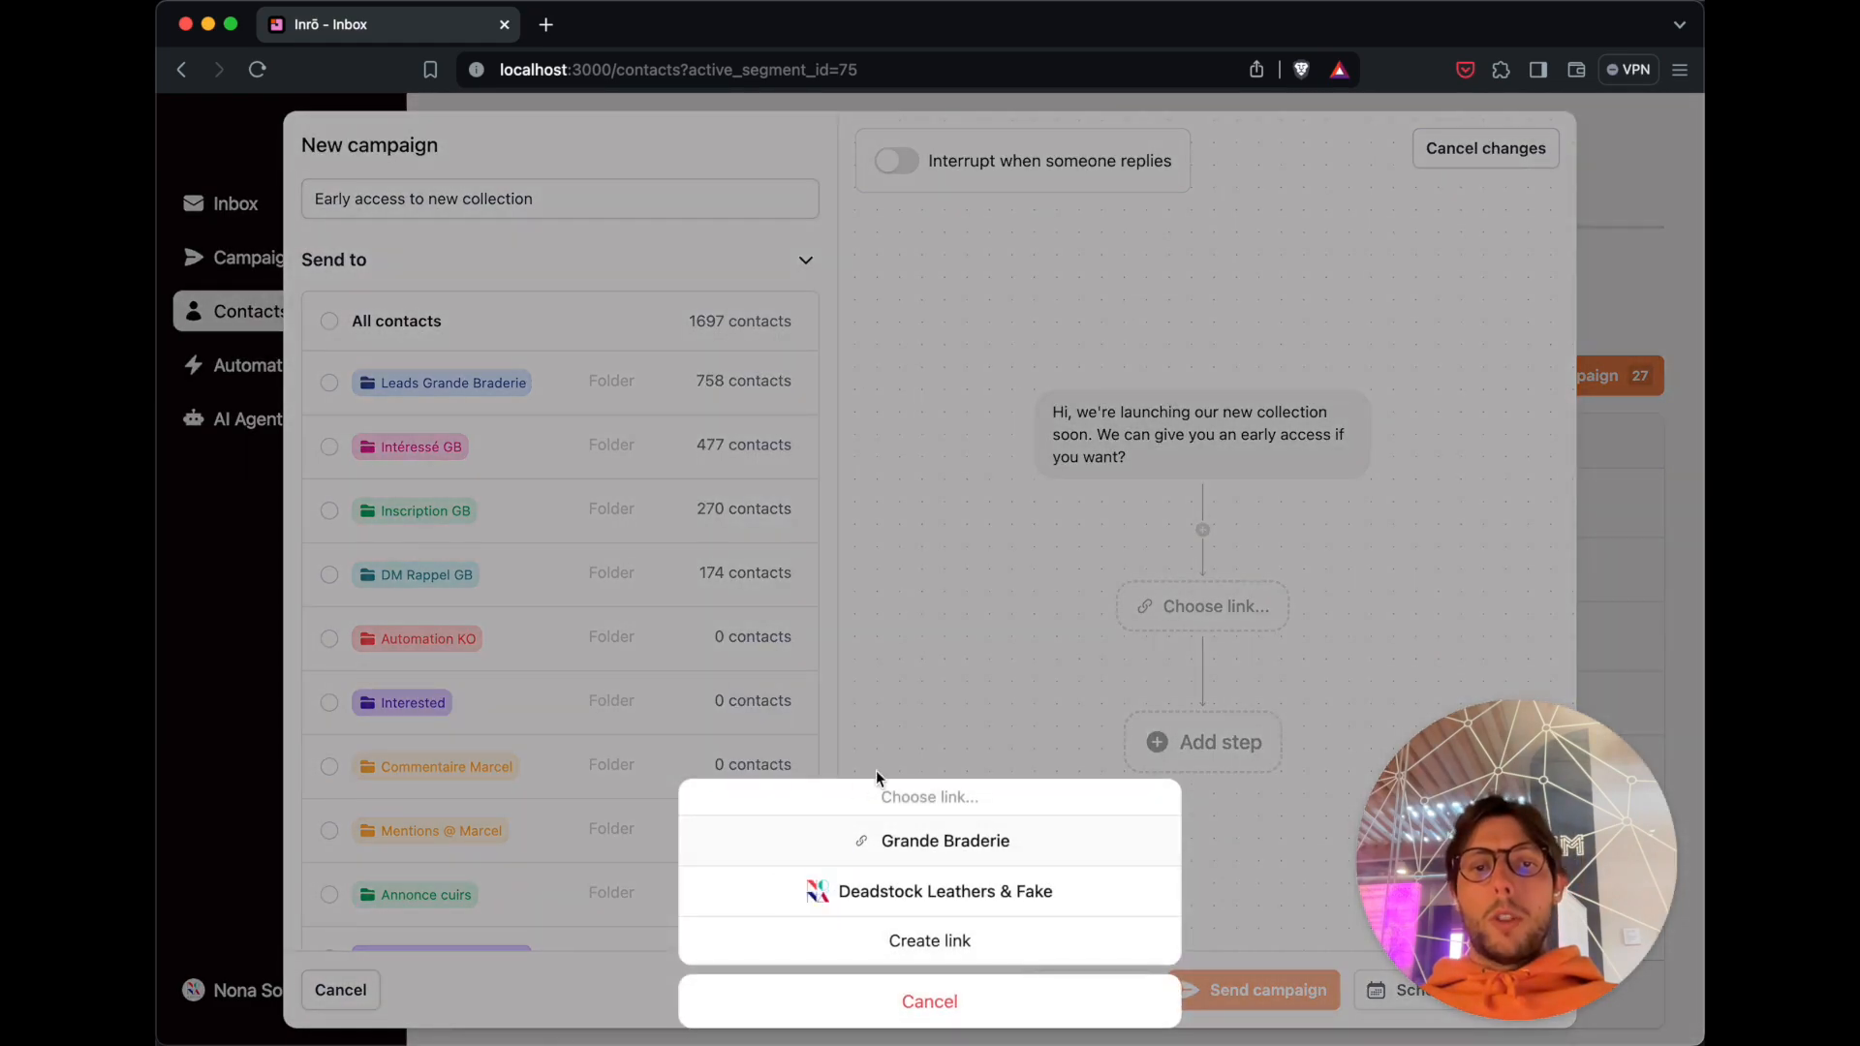
{"action": "left_click", "coordinate": [1081, 899]}
Have contacts who click the link added to a new green folder named "Leather early access".
{"action": "scroll", "coordinate": [925, 565], "scroll_direction": "down", "scroll_amount": 4}
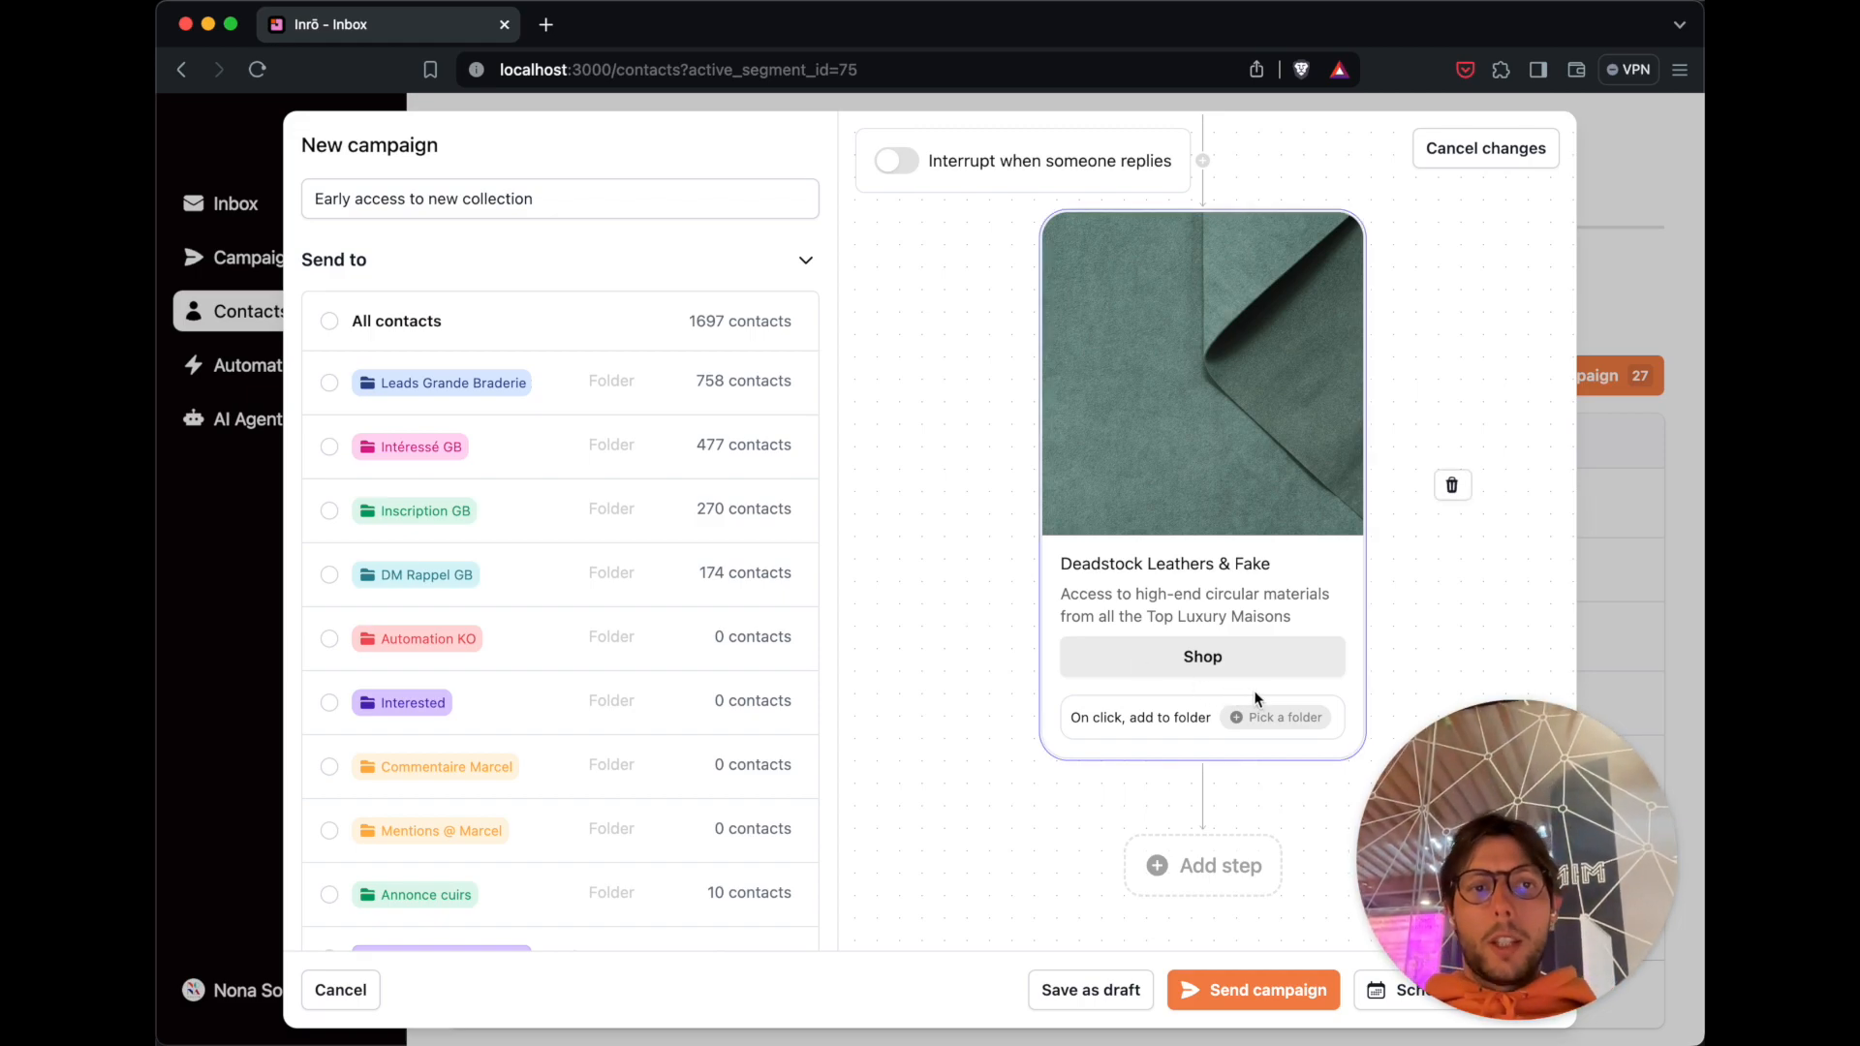
{"action": "left_click", "coordinate": [1275, 717]}
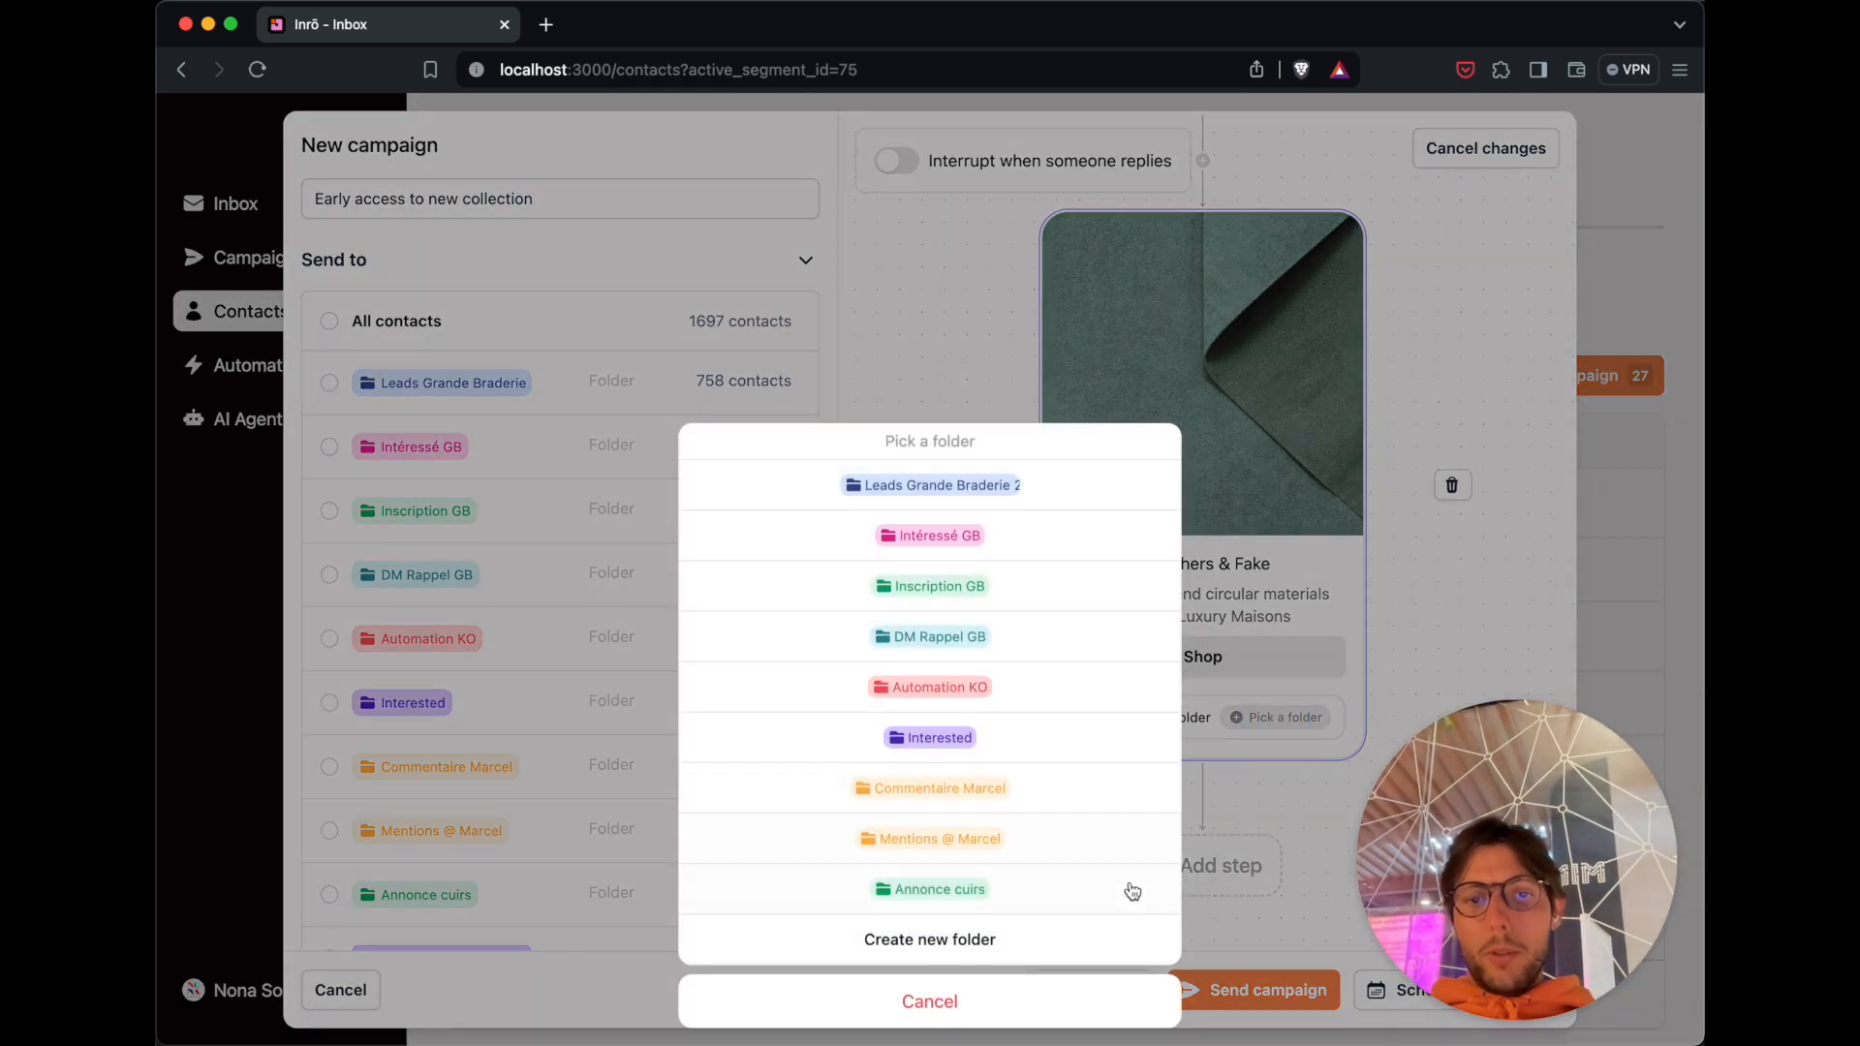
{"action": "left_click", "coordinate": [1490, 1015]}
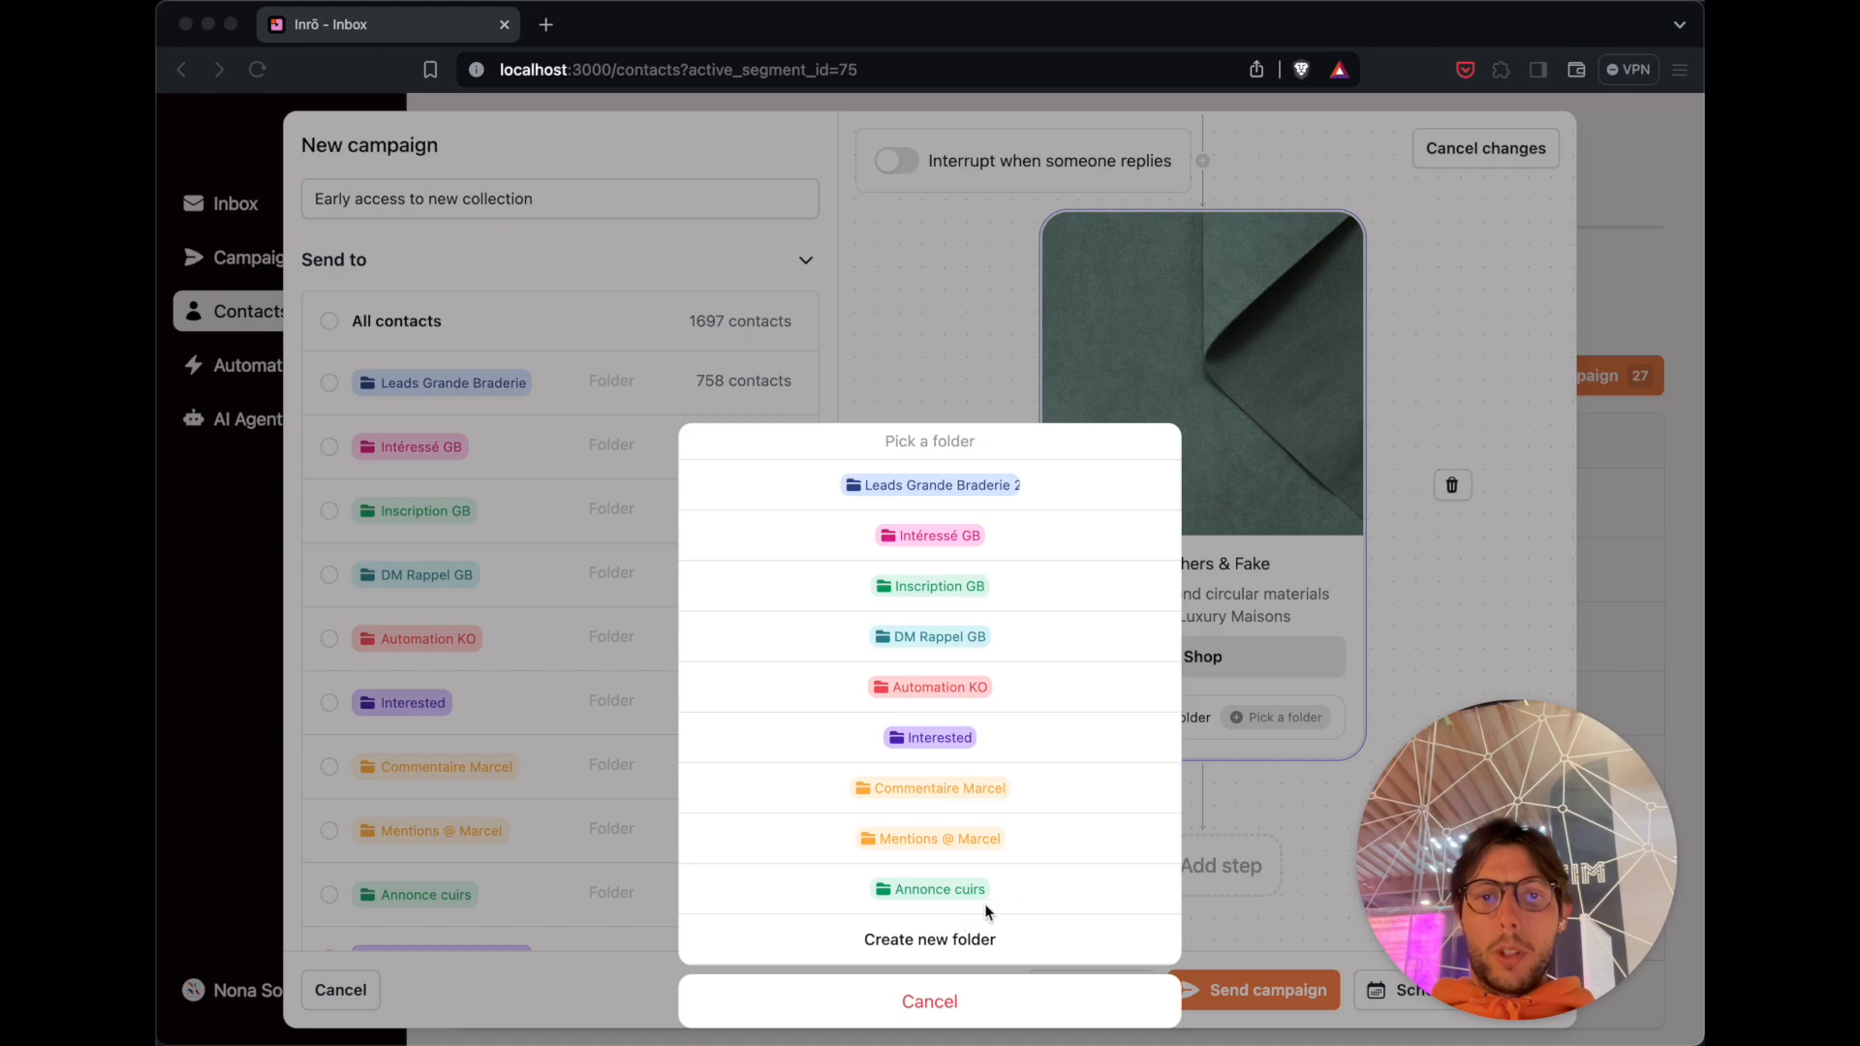
{"action": "left_click", "coordinate": [1039, 890]}
{"action": "left_click", "coordinate": [966, 937]}
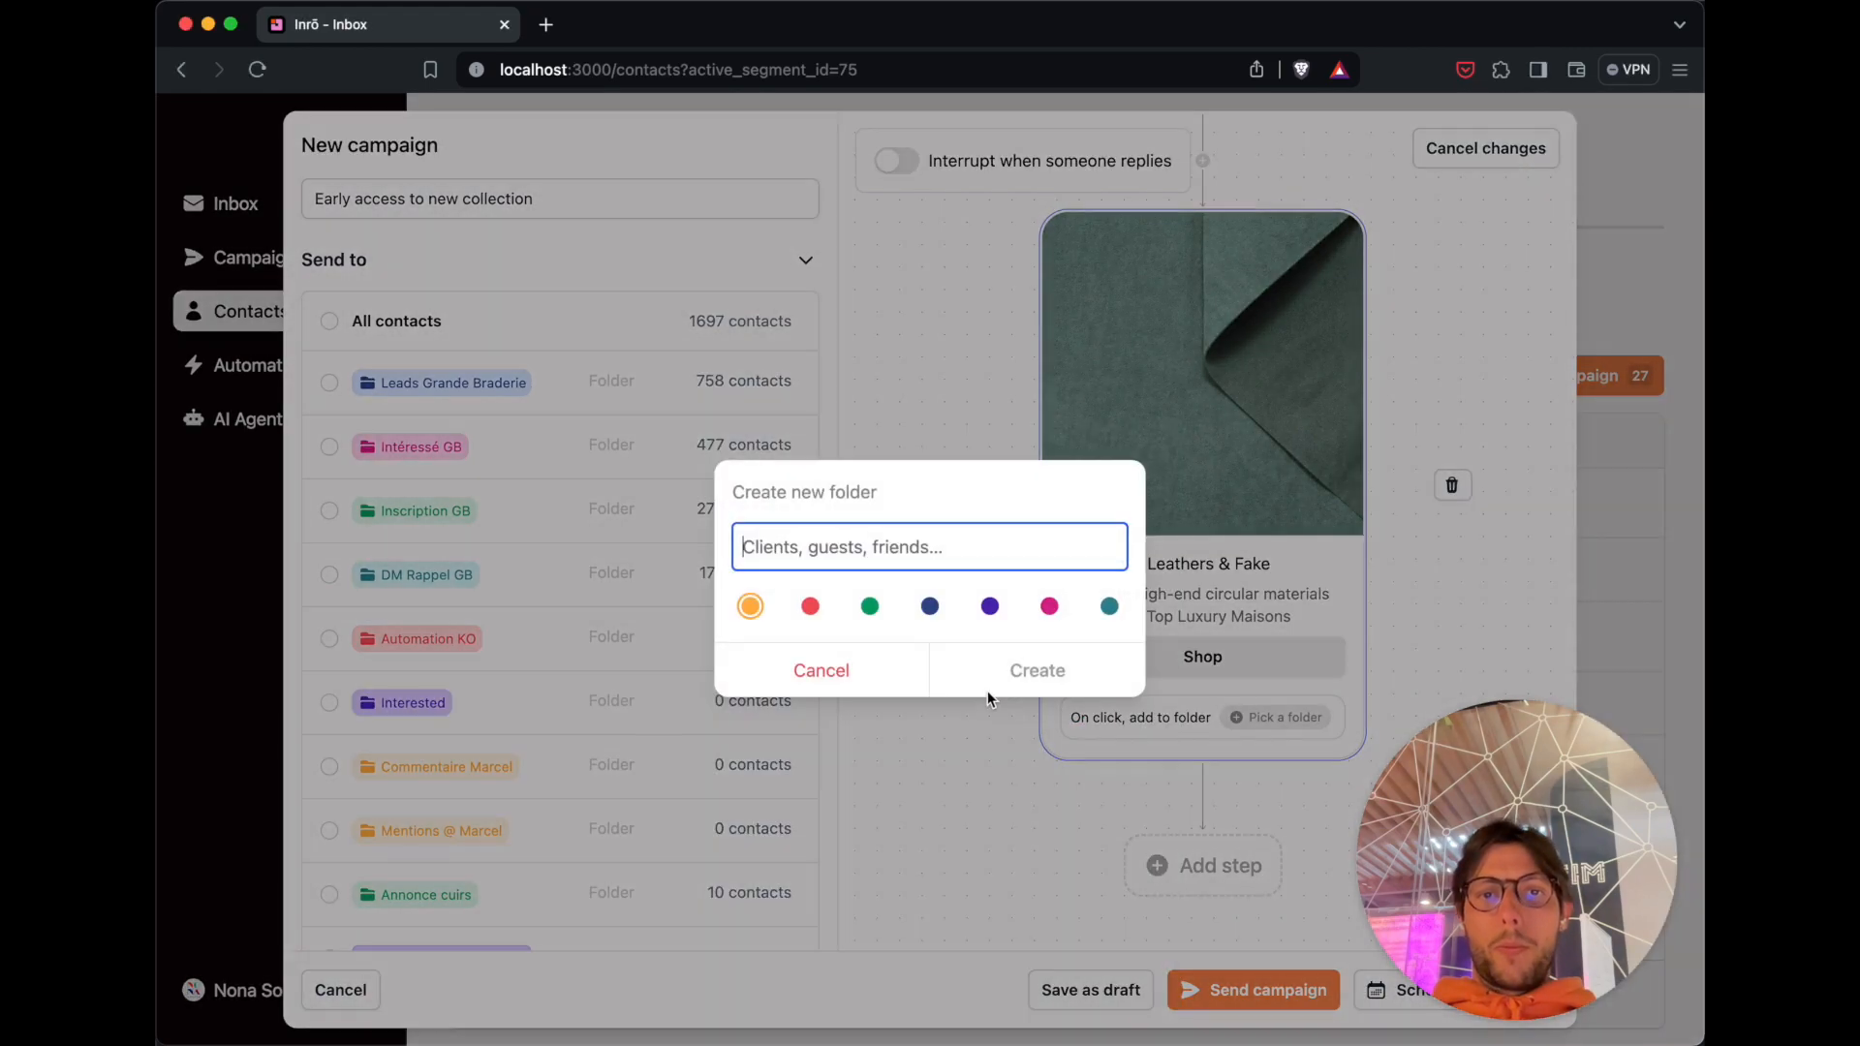
{"action": "type", "text": "Early a"}
{"action": "key", "text": "BackSpace"}
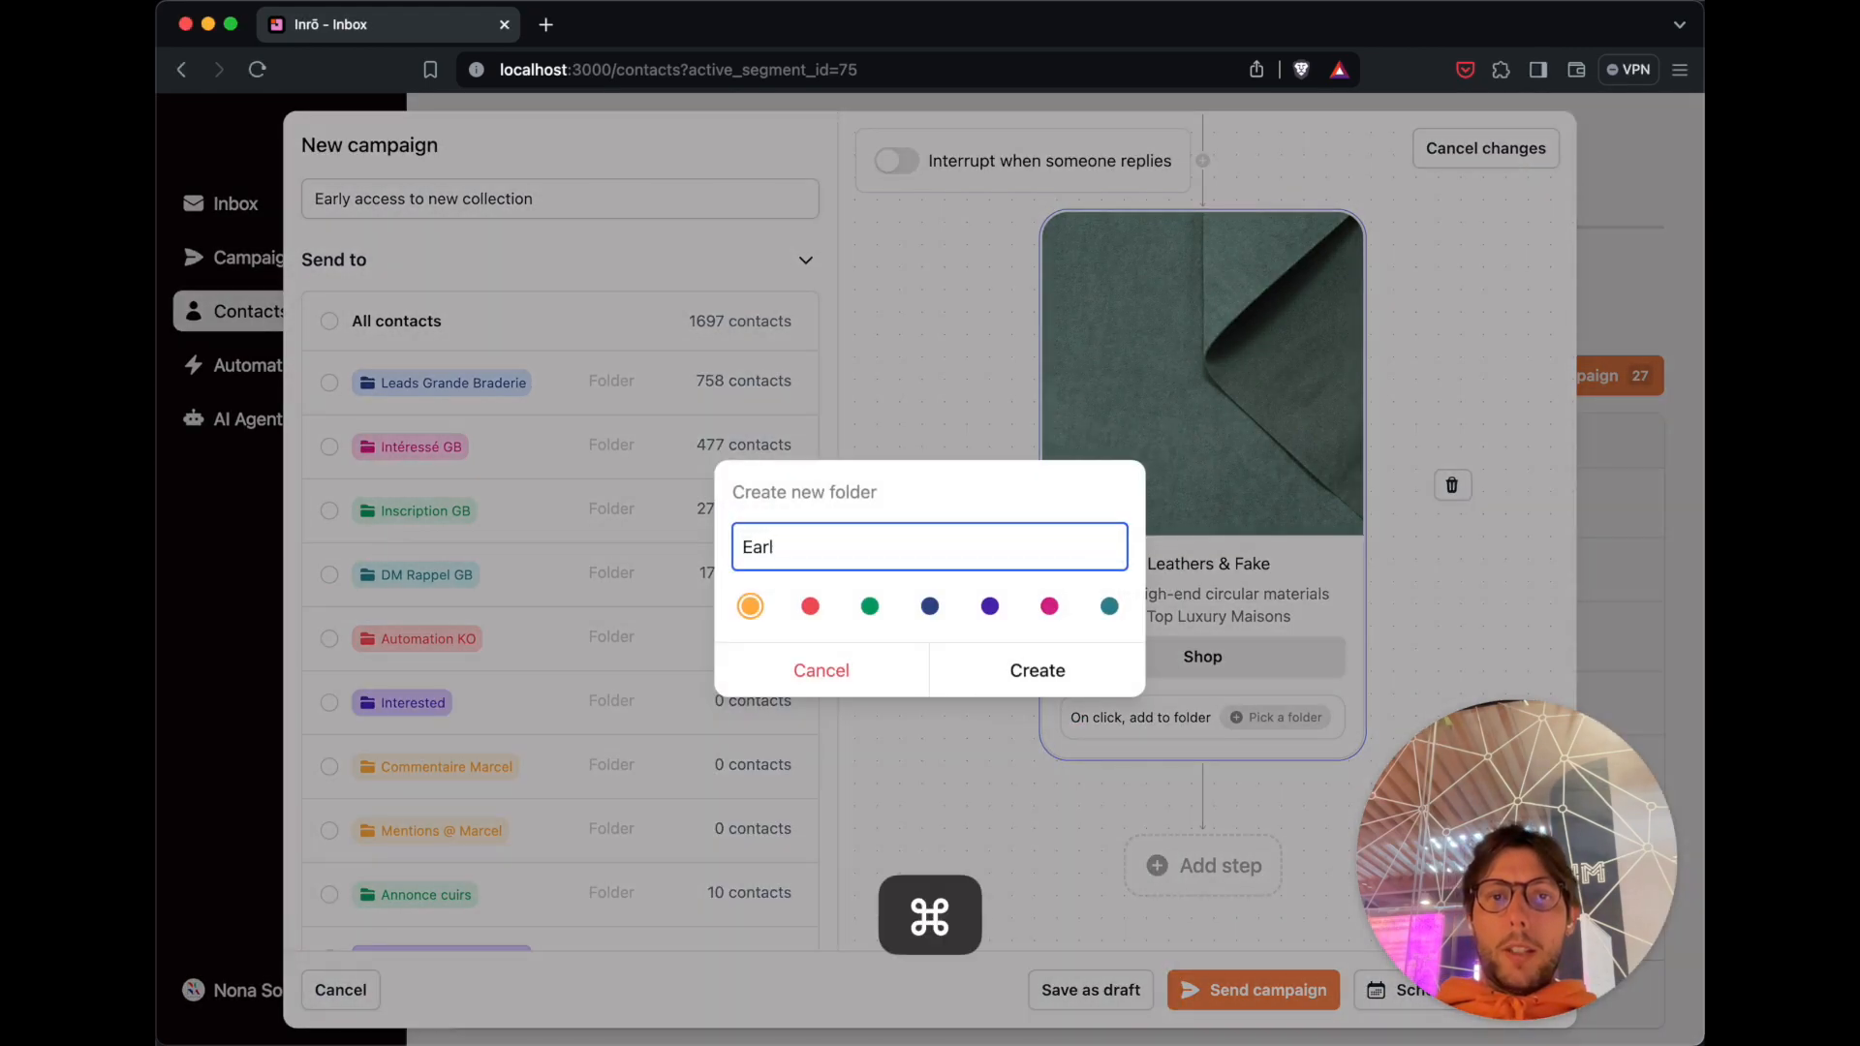
{"action": "key", "text": "super+a"}
{"action": "type", "text": "Leather early access"}
{"action": "left_click", "coordinate": [870, 606]}
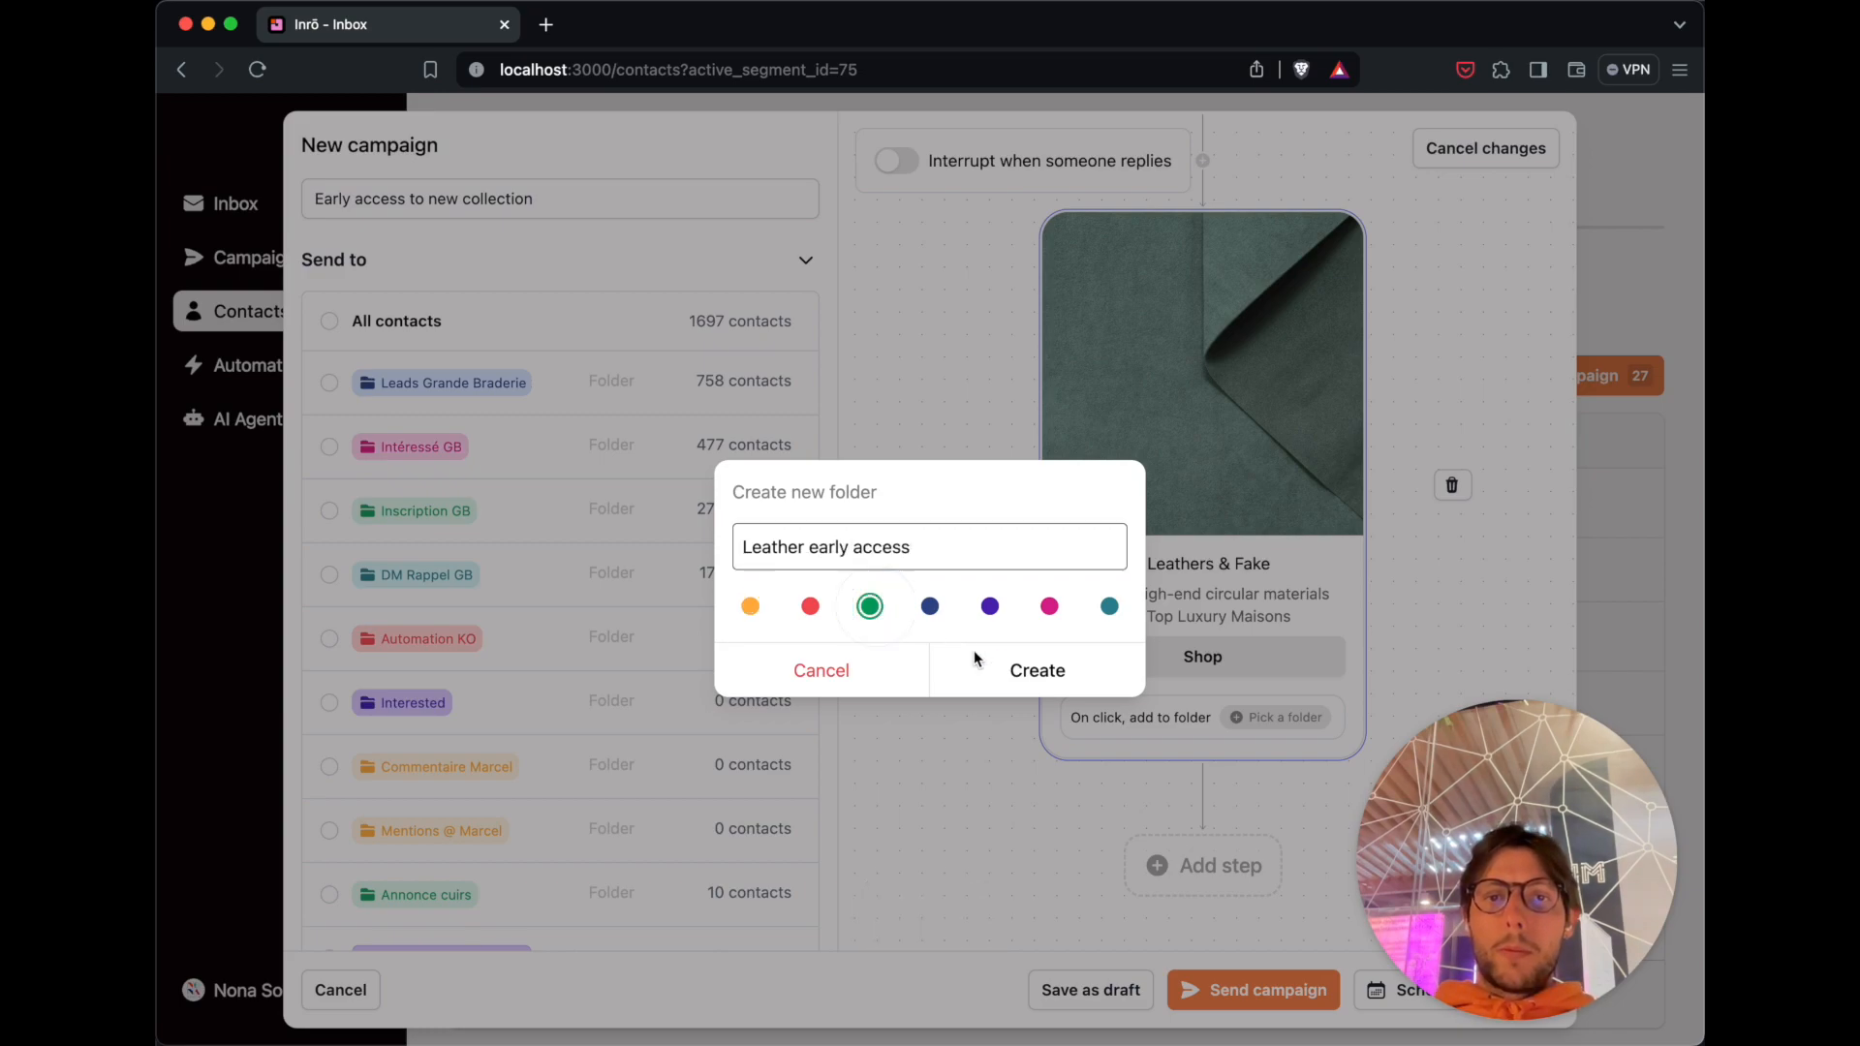
{"action": "left_click", "coordinate": [1004, 671]}
Add a time delay of 2 days after the Deadstock Leathers & Fake link.
{"action": "scroll", "coordinate": [922, 469], "scroll_direction": "down", "scroll_amount": 4}
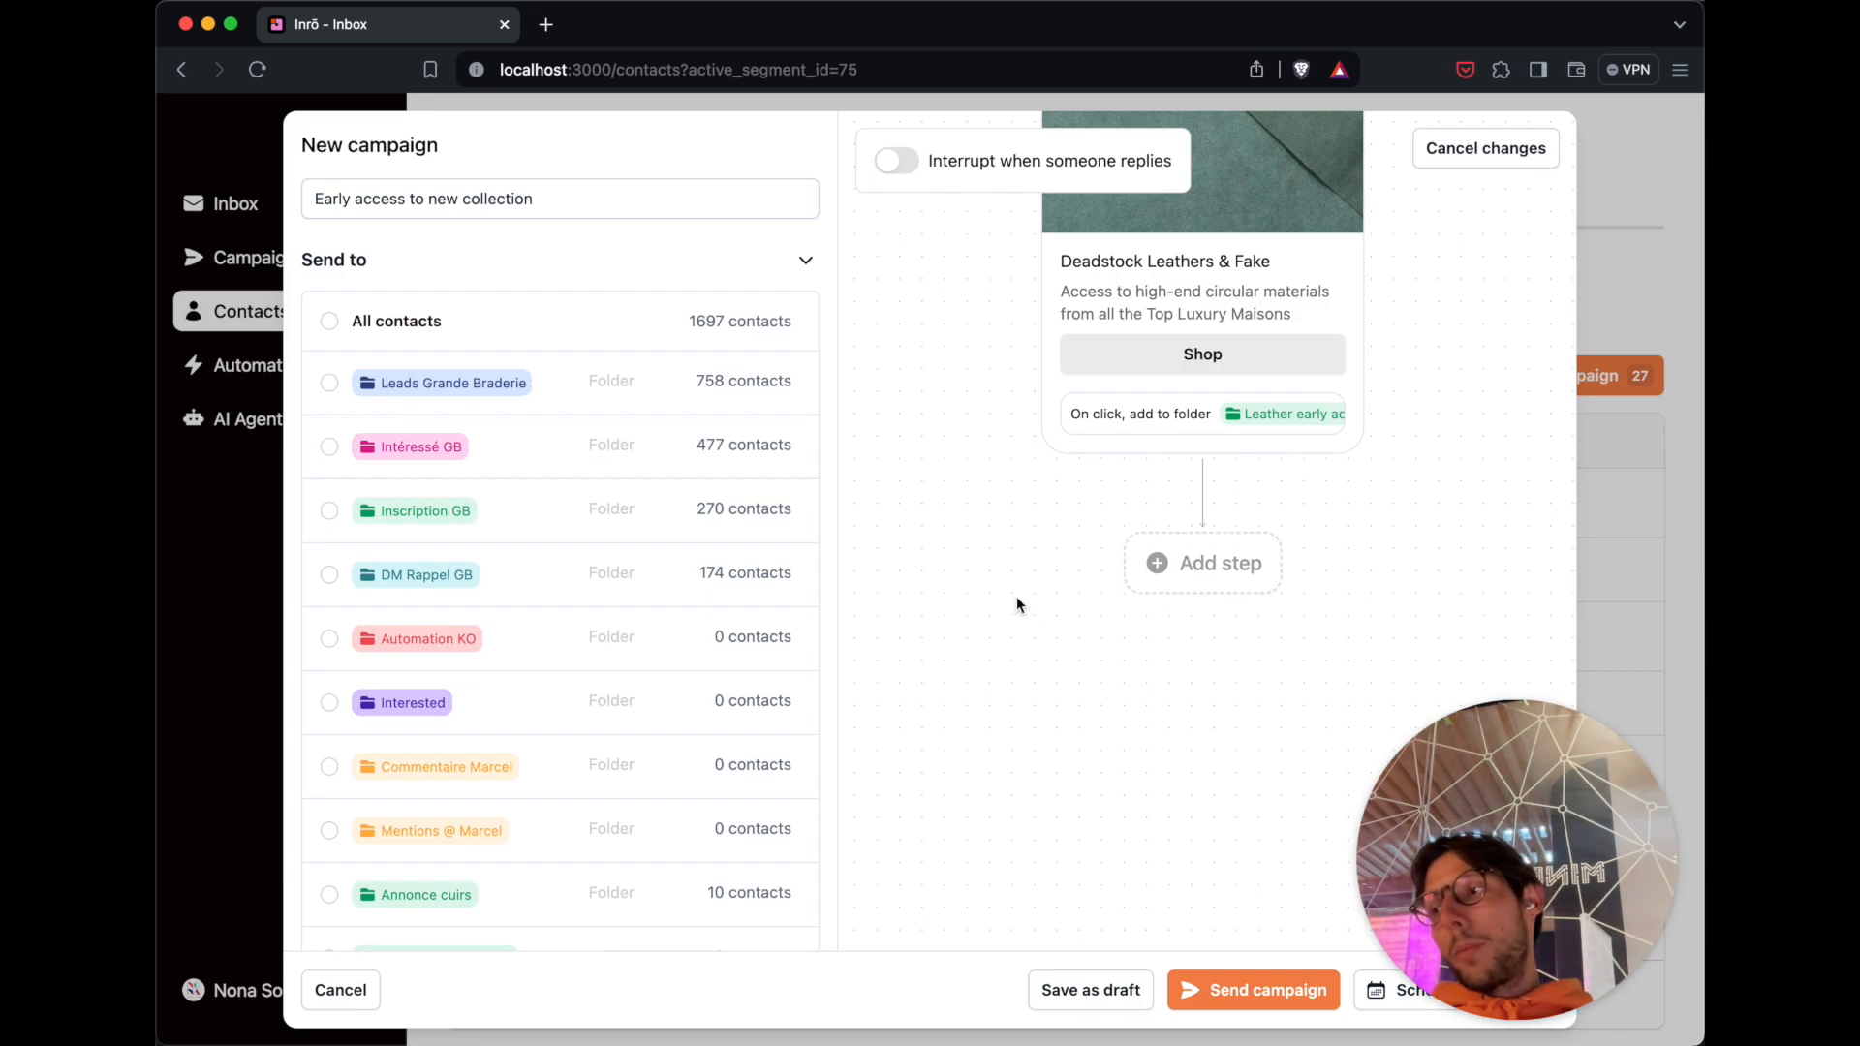
{"action": "left_click", "coordinate": [1157, 565]}
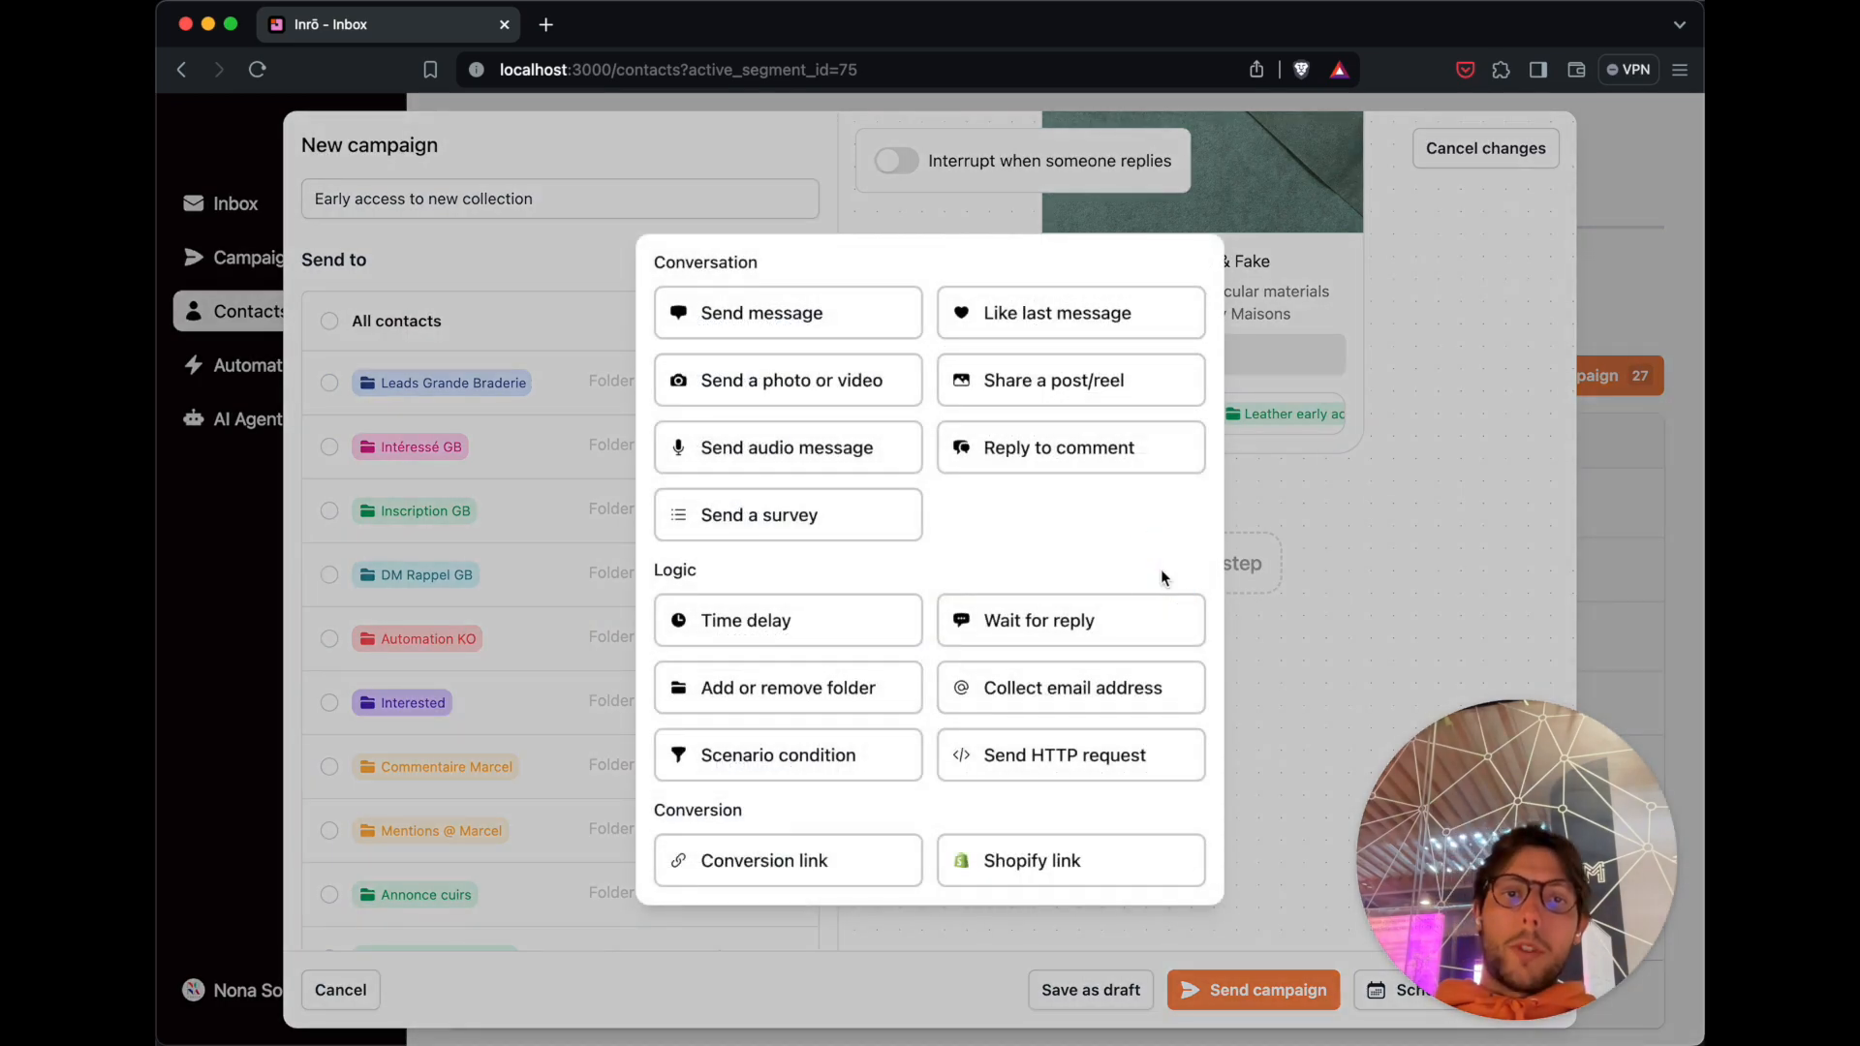
{"action": "left_click", "coordinate": [833, 632]}
{"action": "left_click", "coordinate": [1252, 570]}
{"action": "left_click", "coordinate": [1256, 646]}
{"action": "double_click", "coordinate": [1202, 562]}
{"action": "type", "text": "2"}
Add a scenario condition after the delay that stops the scenario if the last link was clicked.
{"action": "scroll", "coordinate": [897, 698], "scroll_direction": "down", "scroll_amount": 3}
{"action": "left_click", "coordinate": [1200, 580]}
{"action": "left_click", "coordinate": [835, 756]}
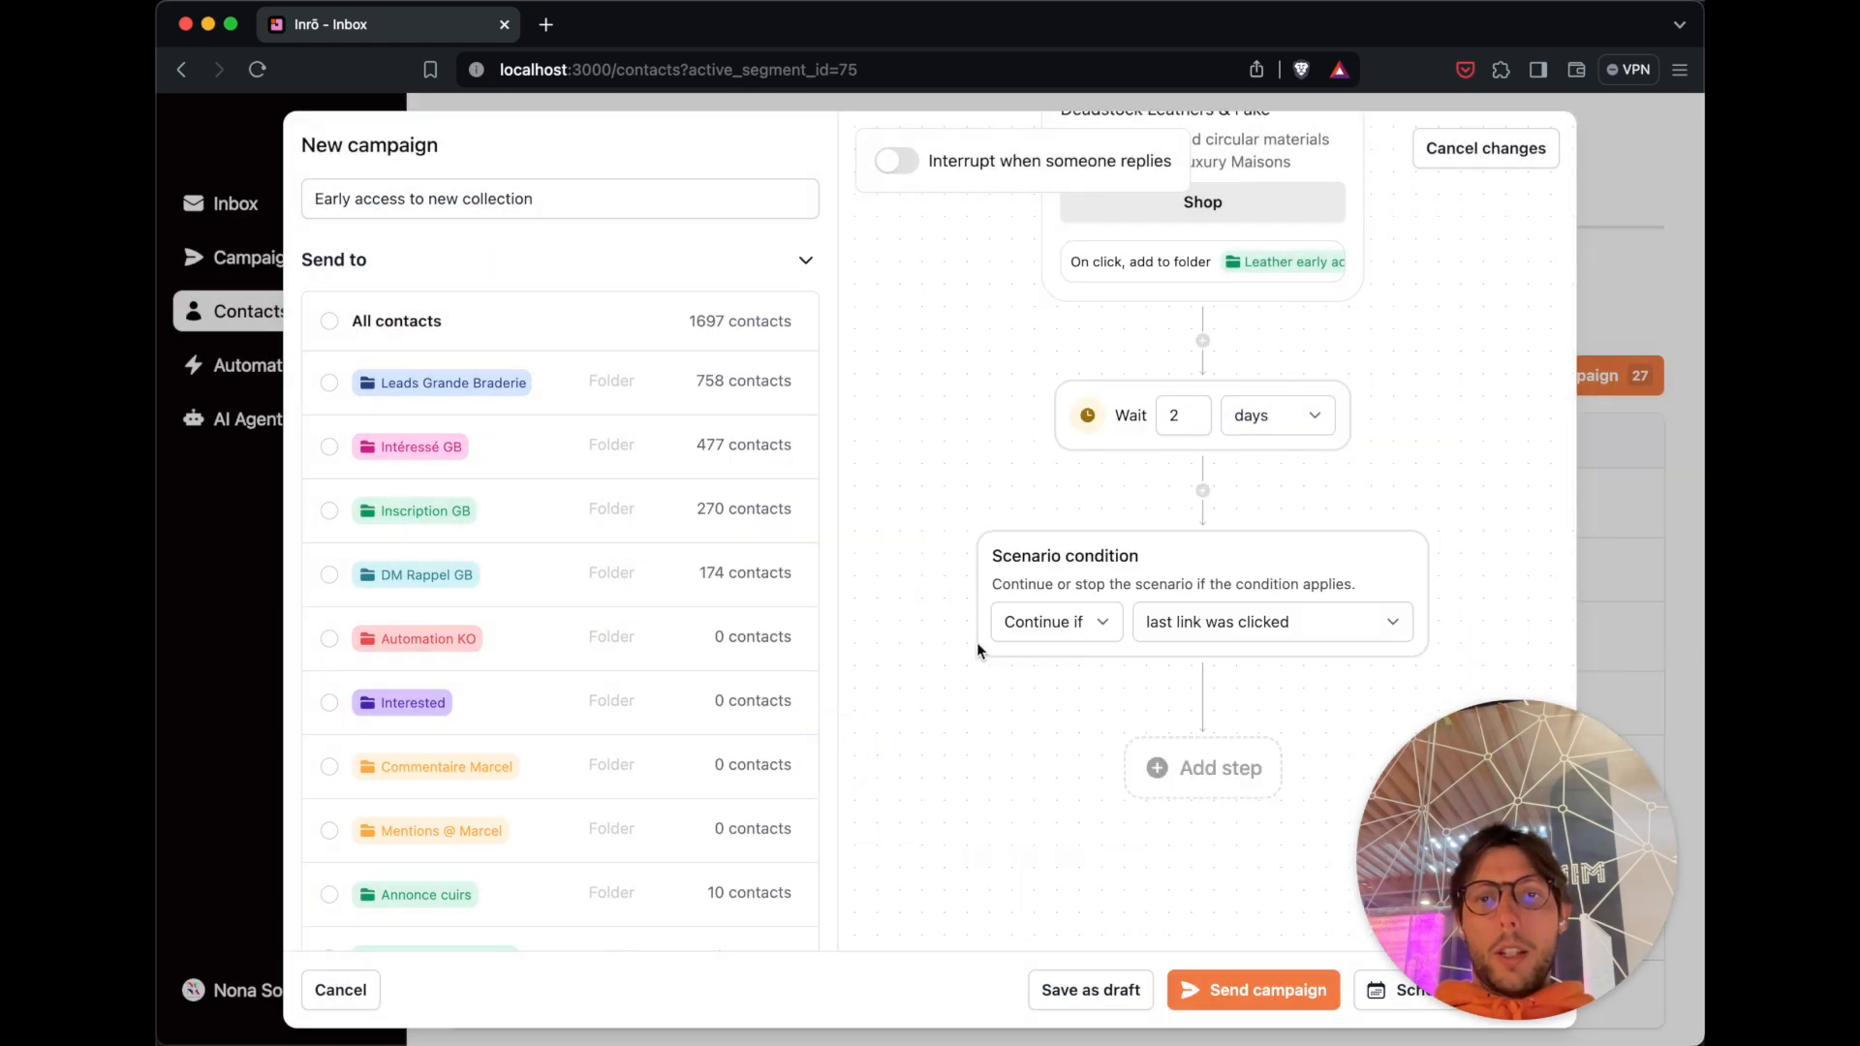
{"action": "left_click", "coordinate": [1075, 625]}
{"action": "left_click", "coordinate": [1068, 652]}
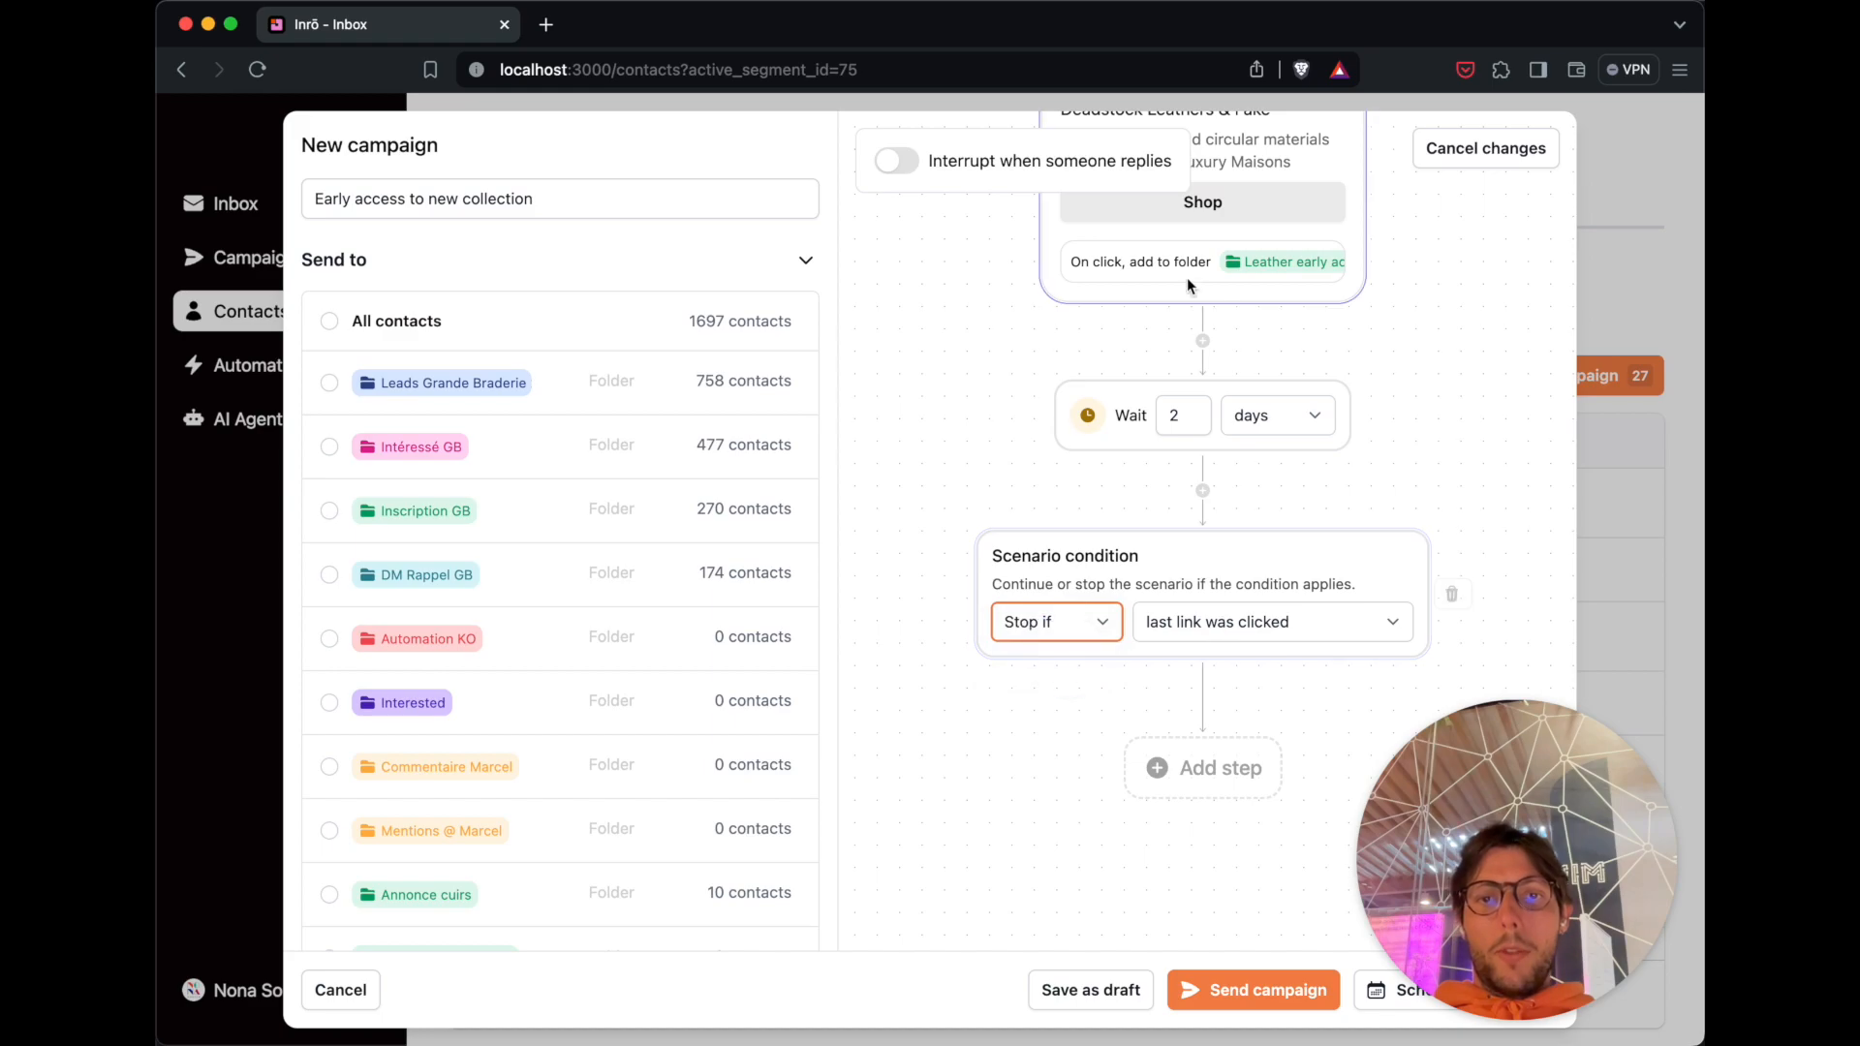
Add a message after the scenario condition reading "We're launching soon, don't hesitate if you want to see our new products before everyone!".
{"action": "scroll", "coordinate": [1229, 502], "scroll_direction": "down", "scroll_amount": 3}
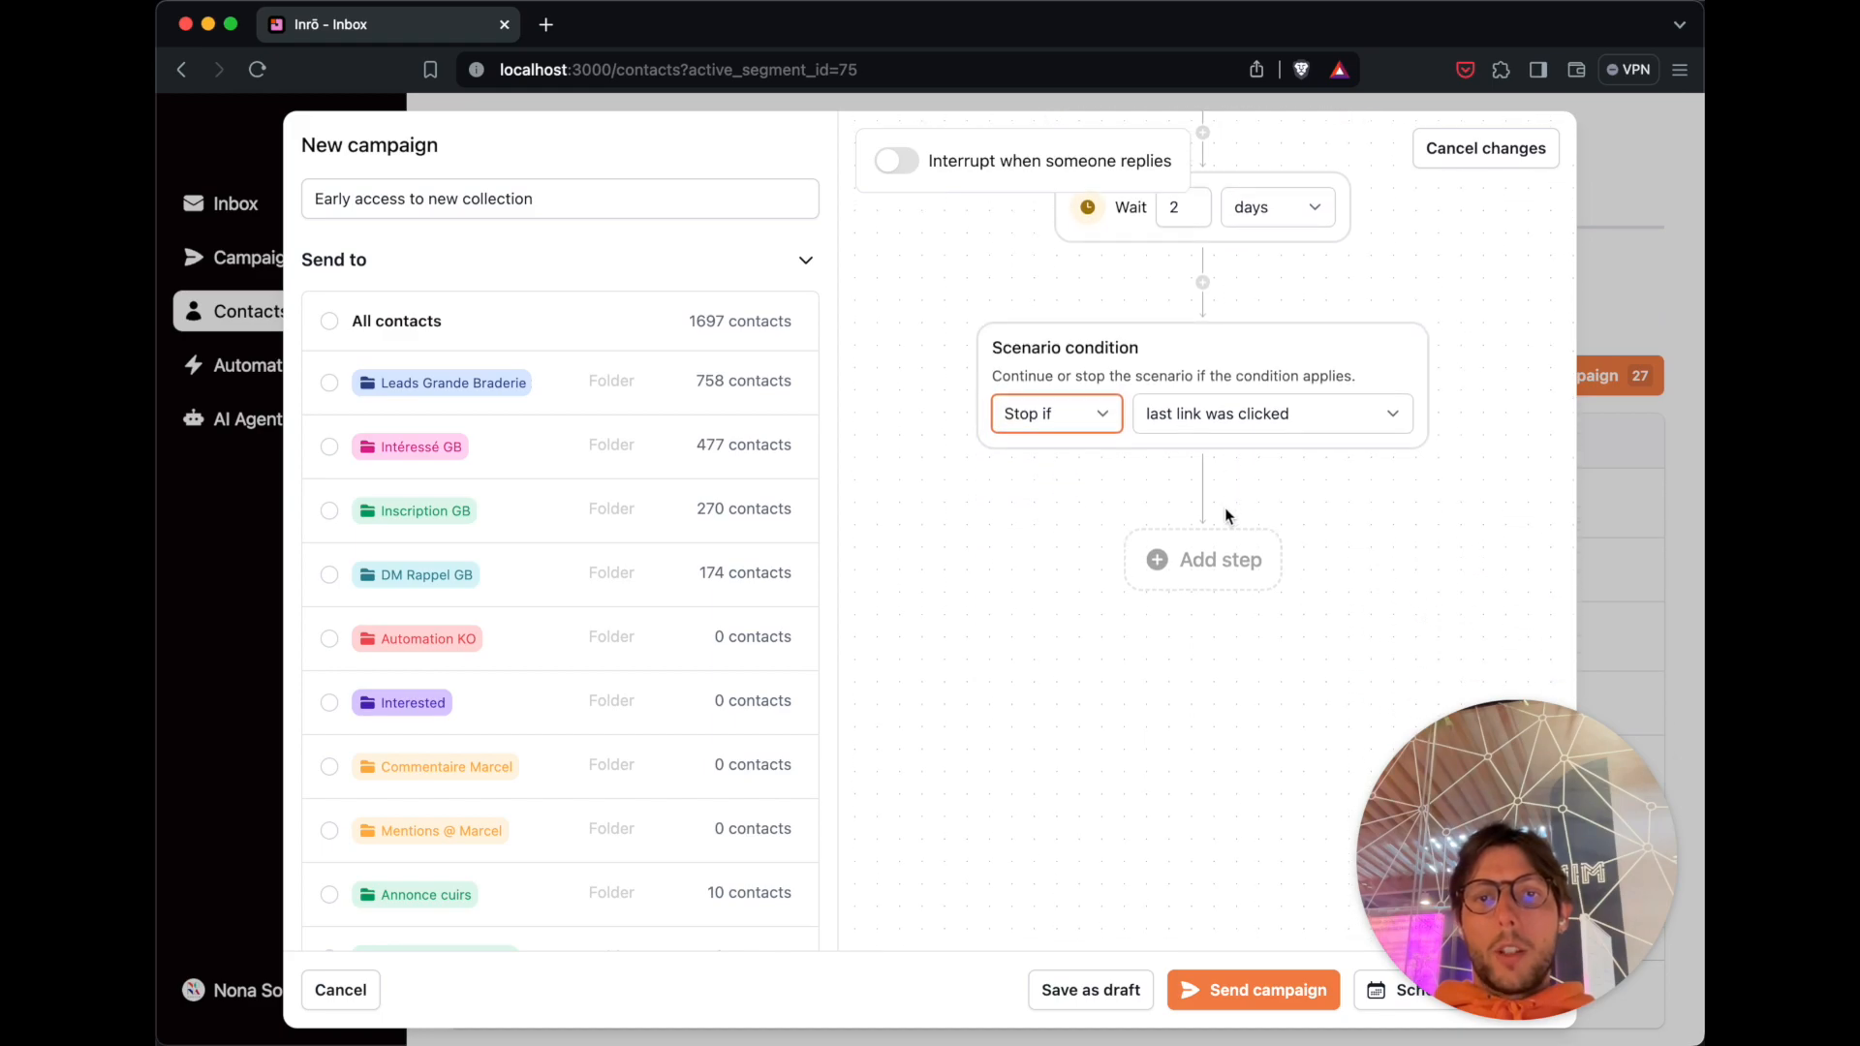
{"action": "left_click", "coordinate": [1207, 560]}
{"action": "left_click", "coordinate": [760, 314]}
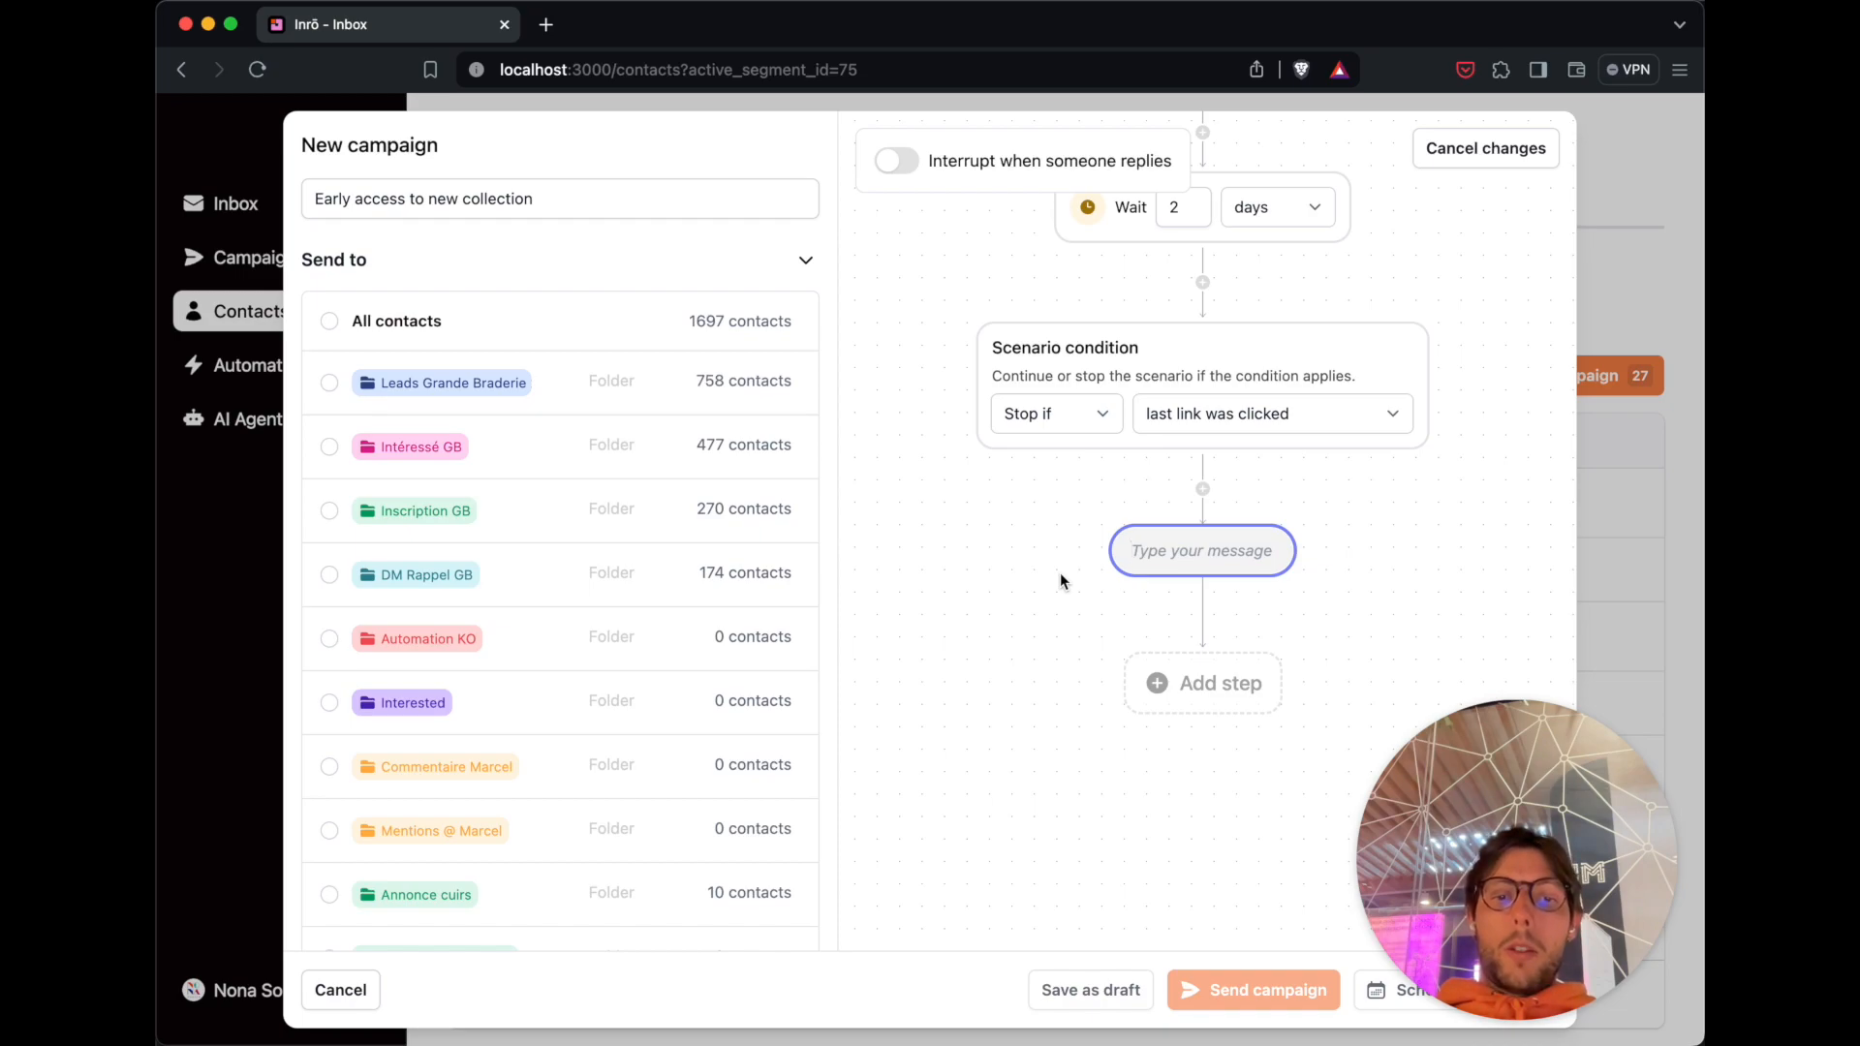
{"action": "type", "text": "We're launching soon, don't hesitate if y"}
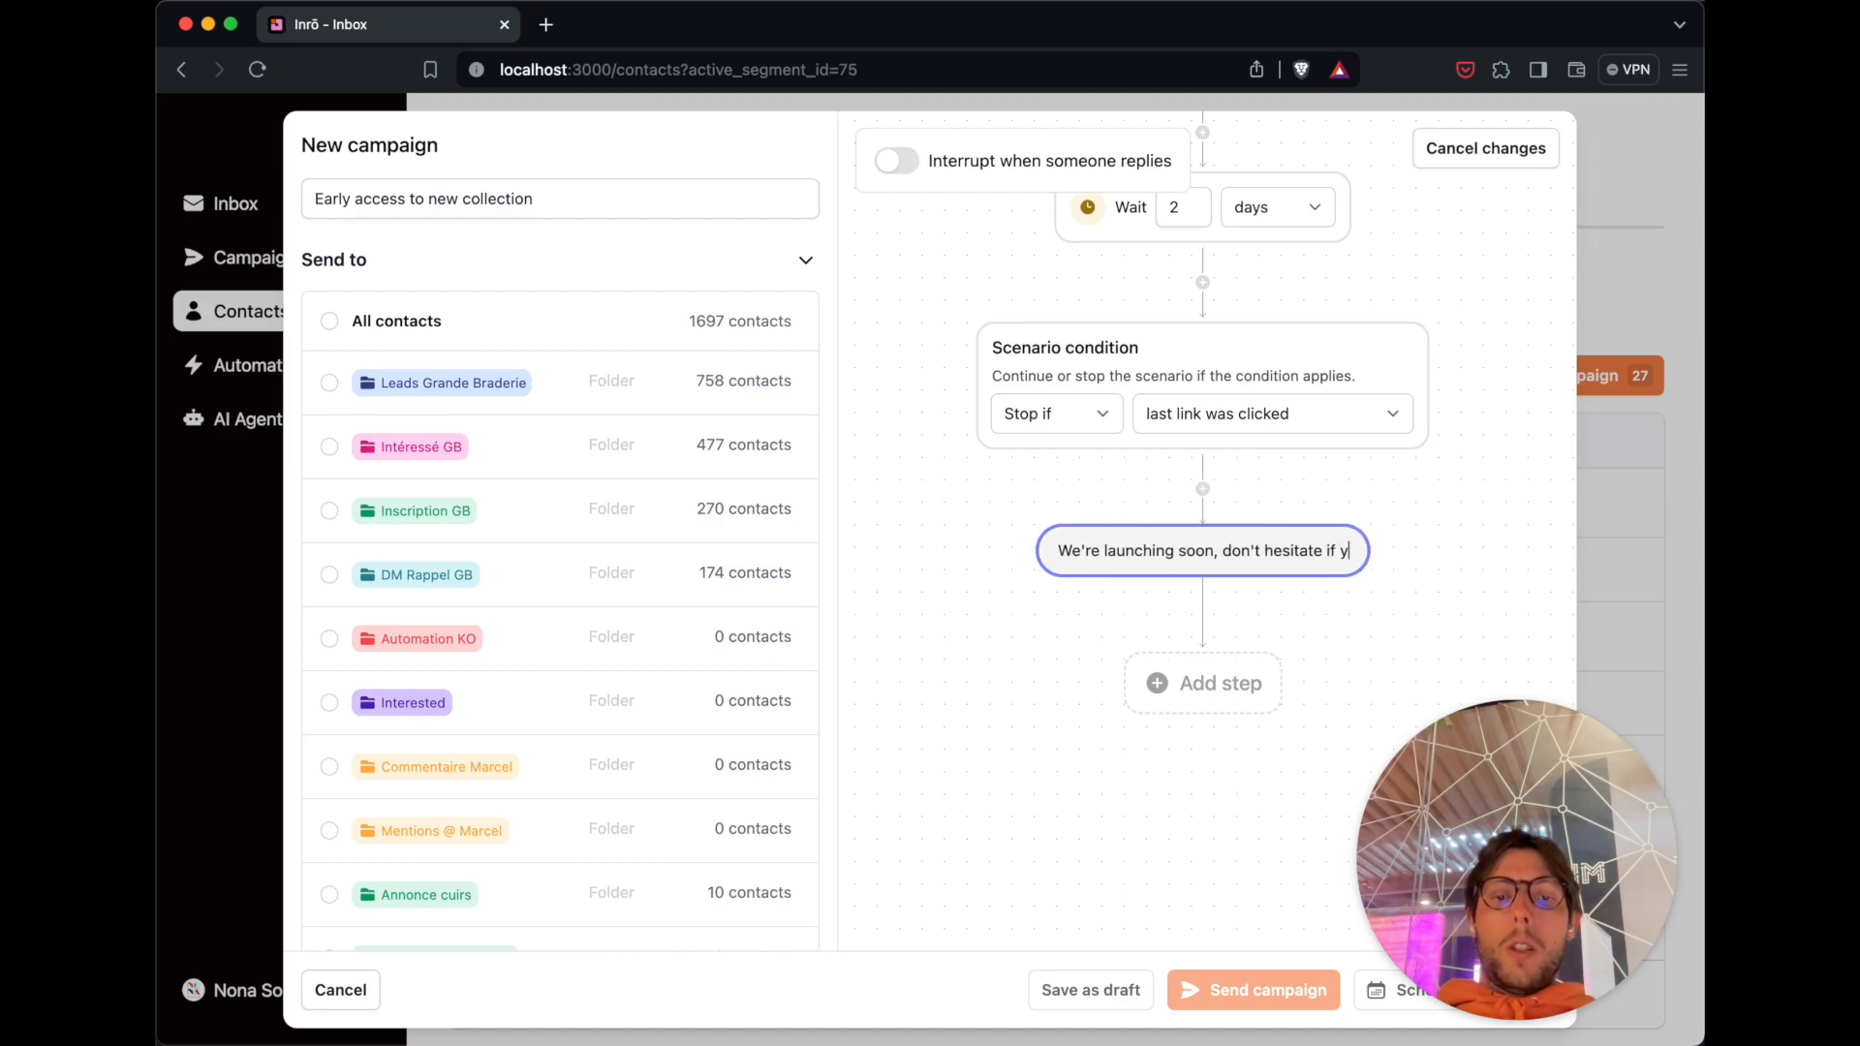
{"action": "type", "text": "ou want to see our"}
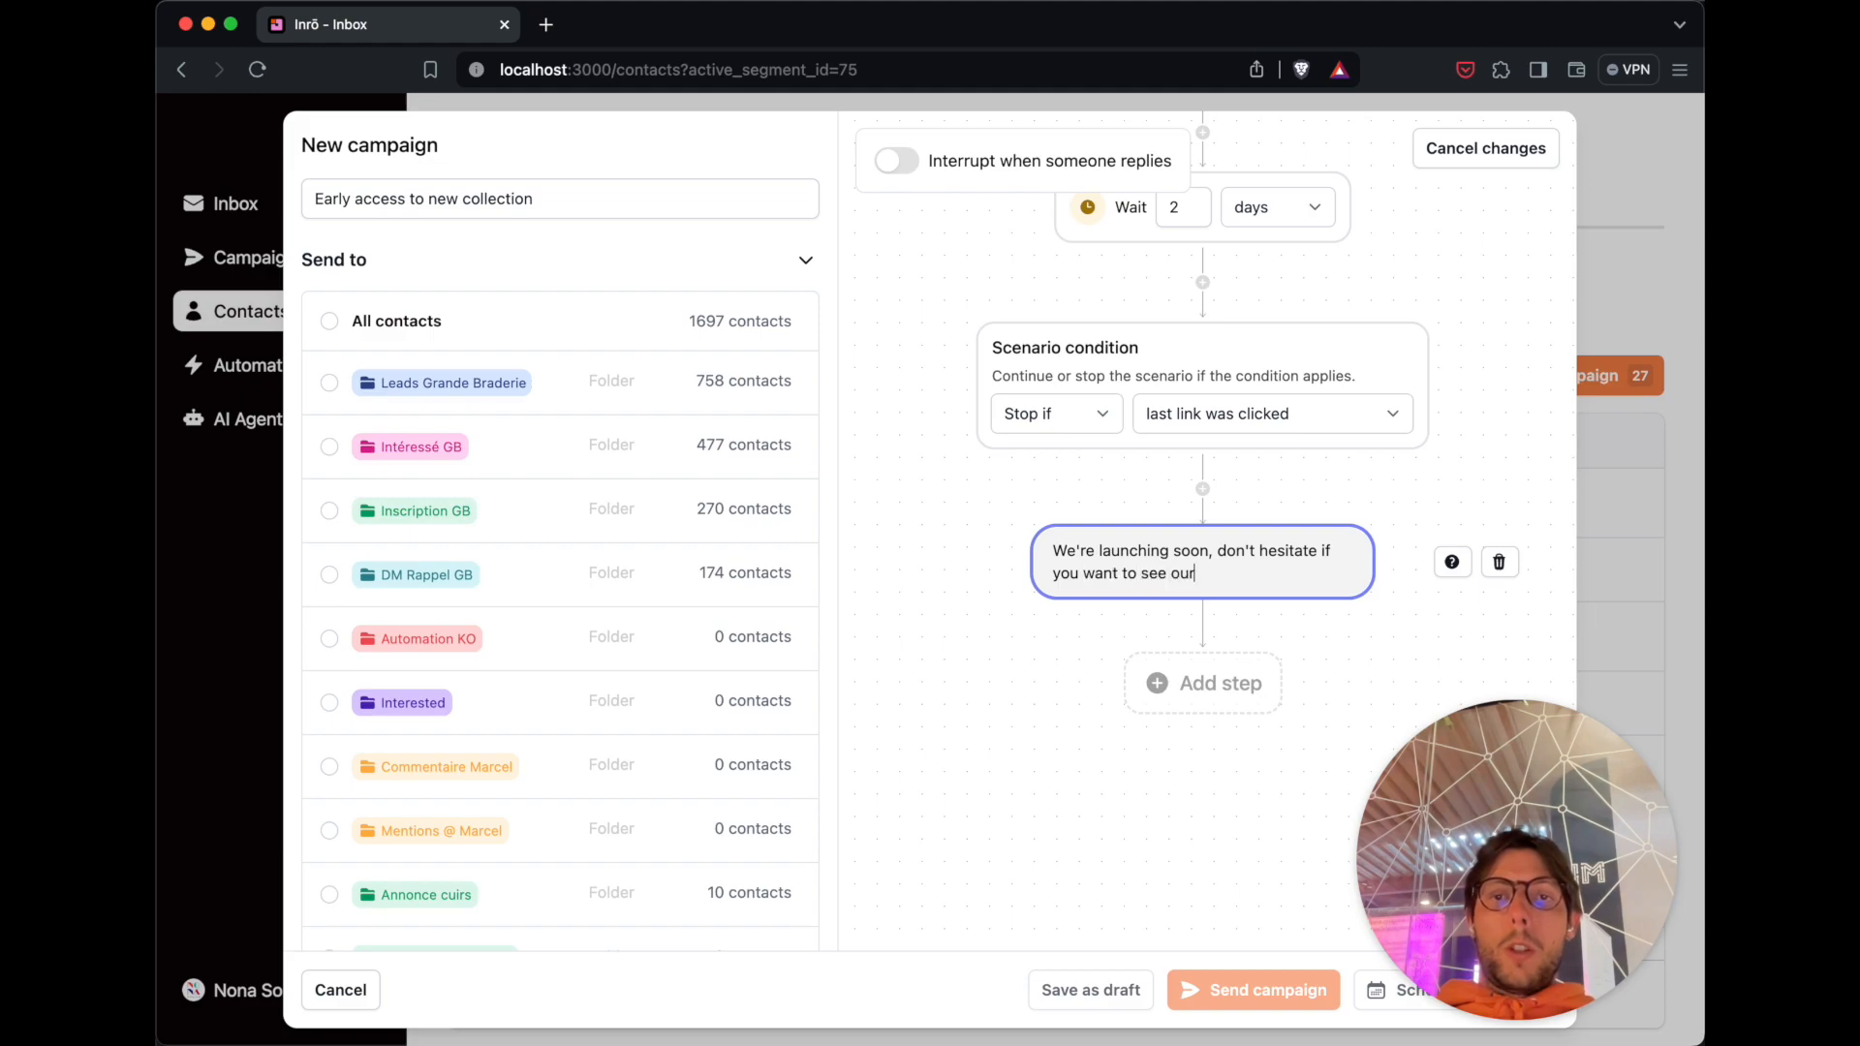
{"action": "type", "text": " new products before"}
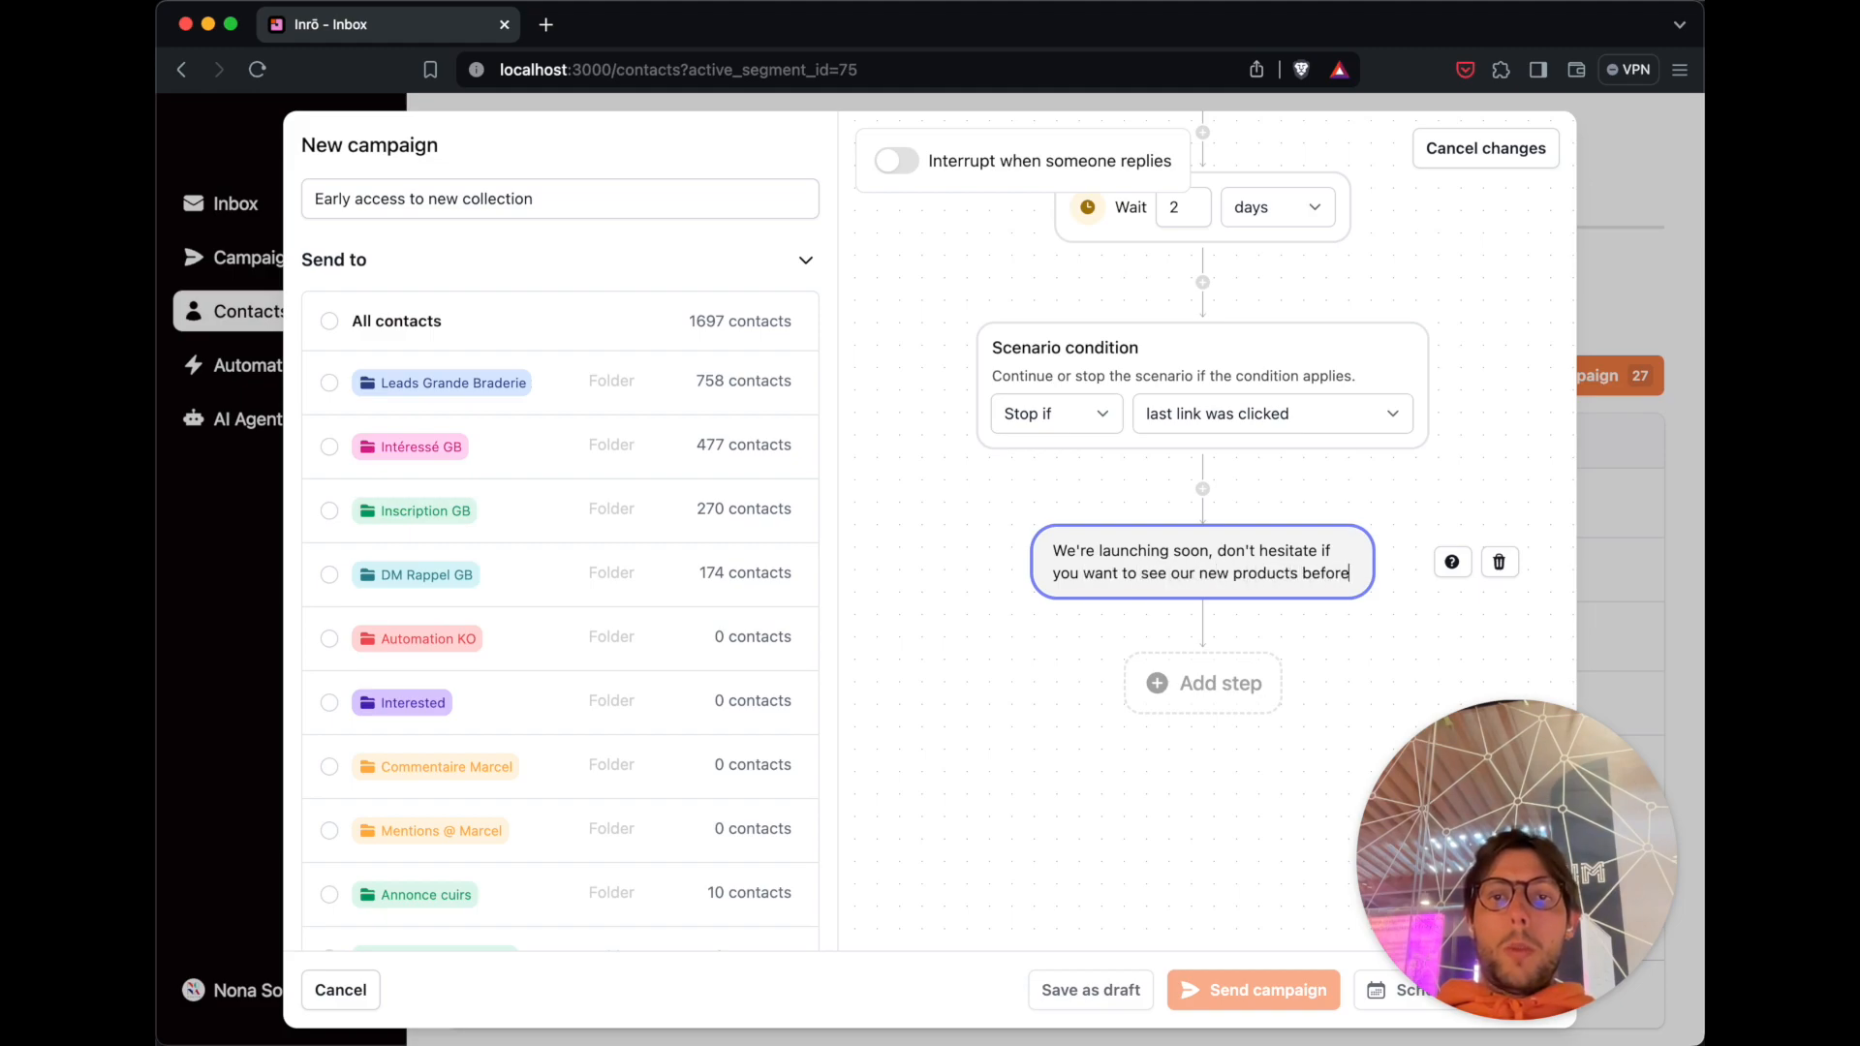
{"action": "type", "text": " every"}
{"action": "left_click", "coordinate": [1021, 752]}
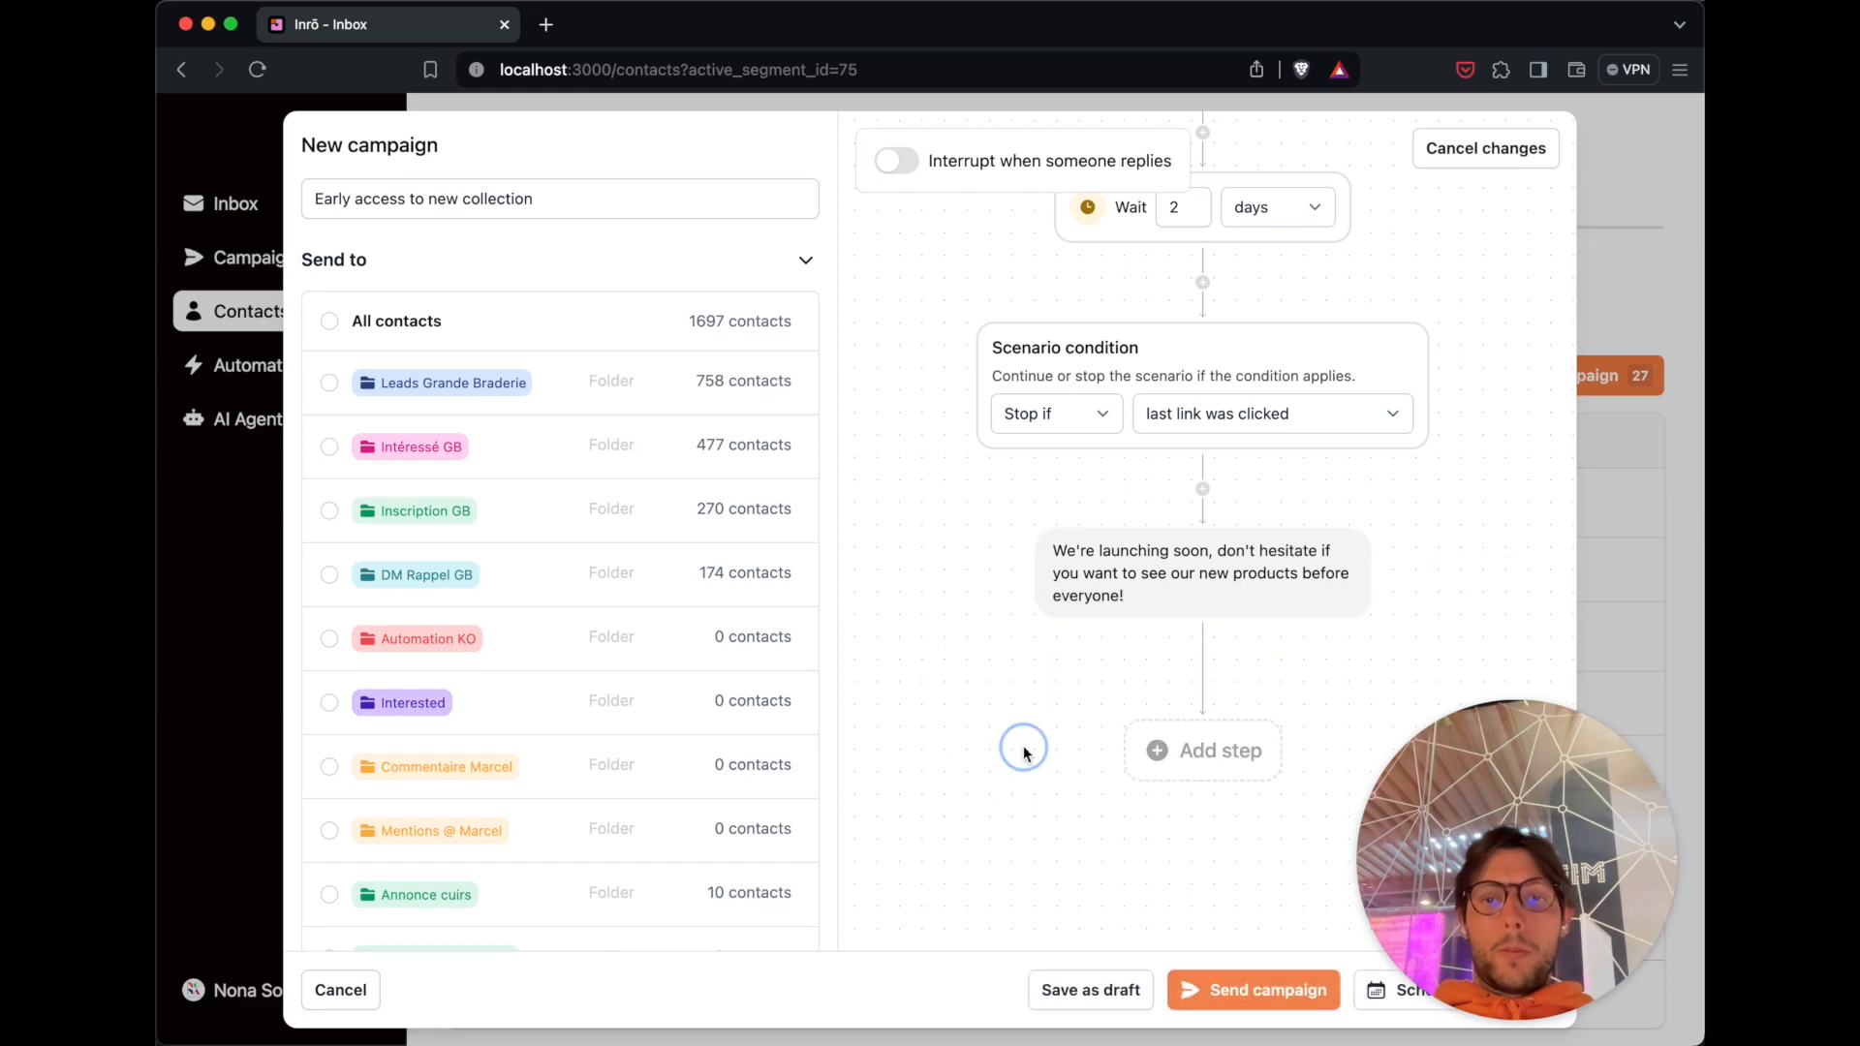
Add the Deadstock Leathers & Fake conversion link after the follow-up message, adding contacts who click it to the "Leather early access" folder.
{"action": "left_click", "coordinate": [1240, 656]}
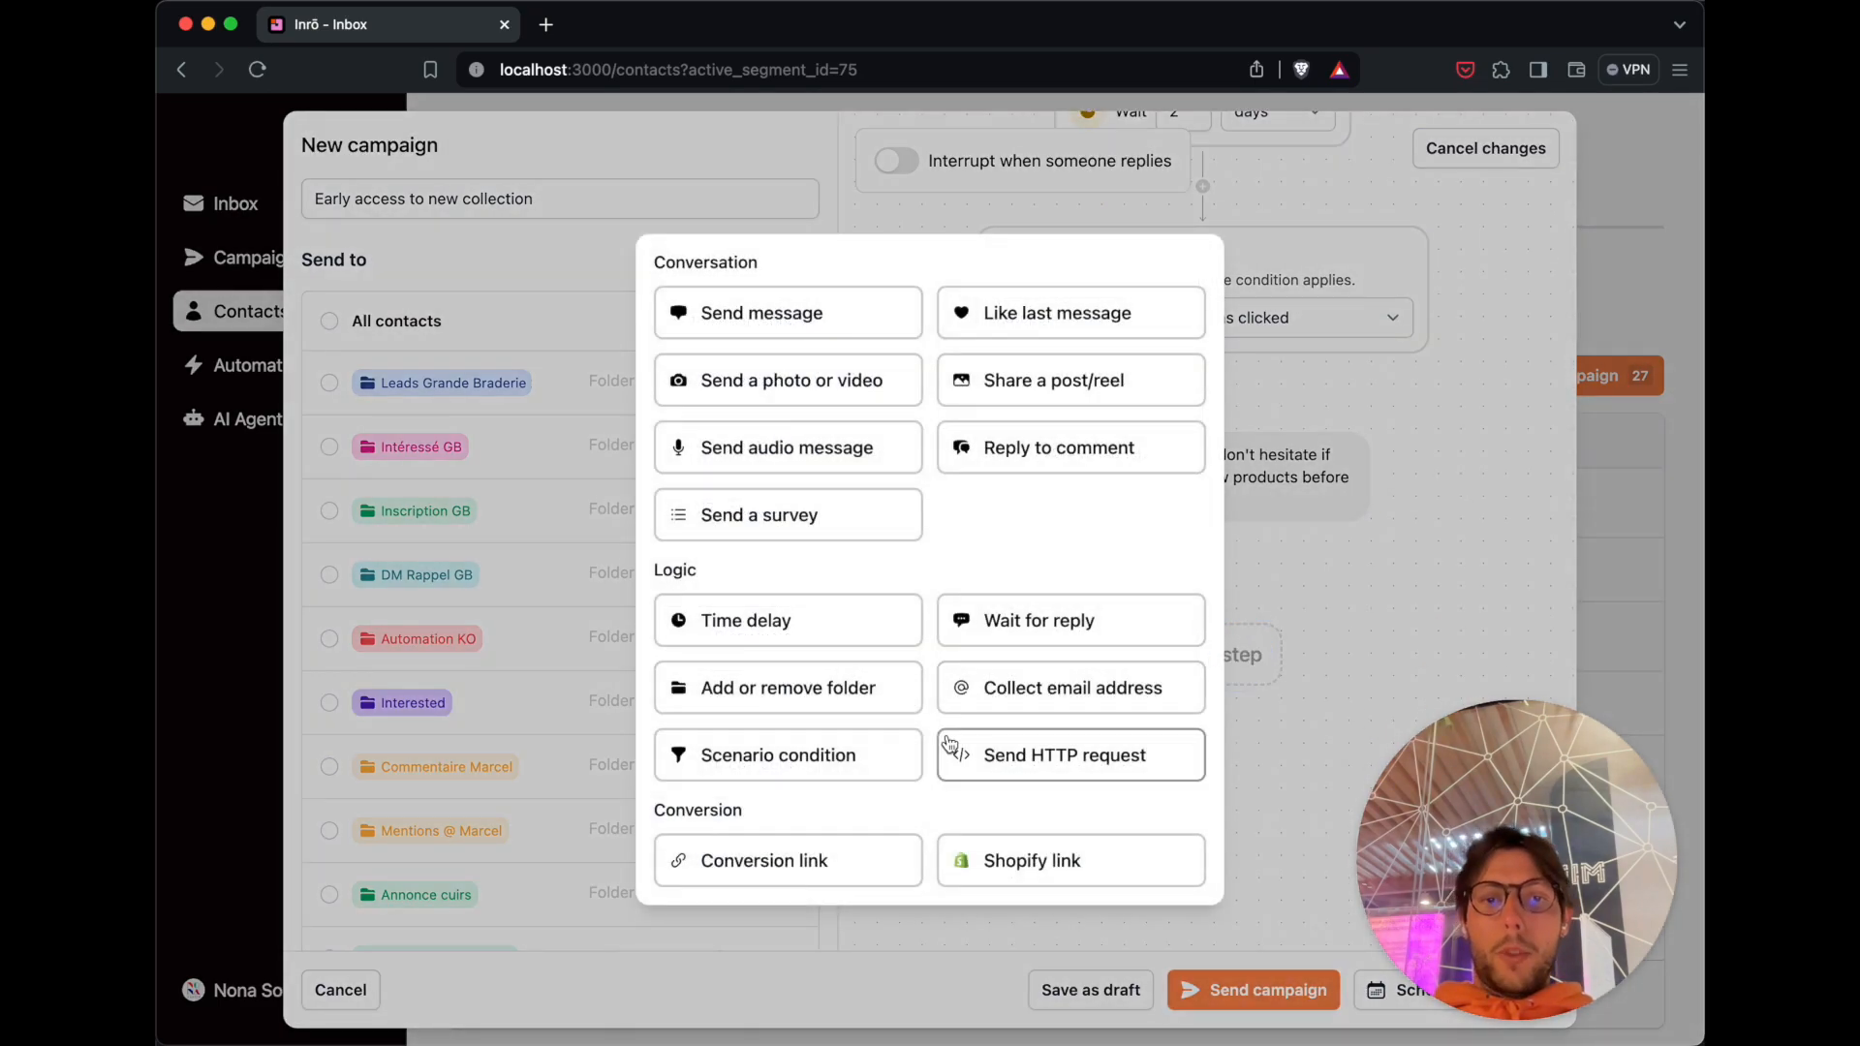
{"action": "left_click", "coordinate": [865, 847]}
{"action": "left_click", "coordinate": [976, 904]}
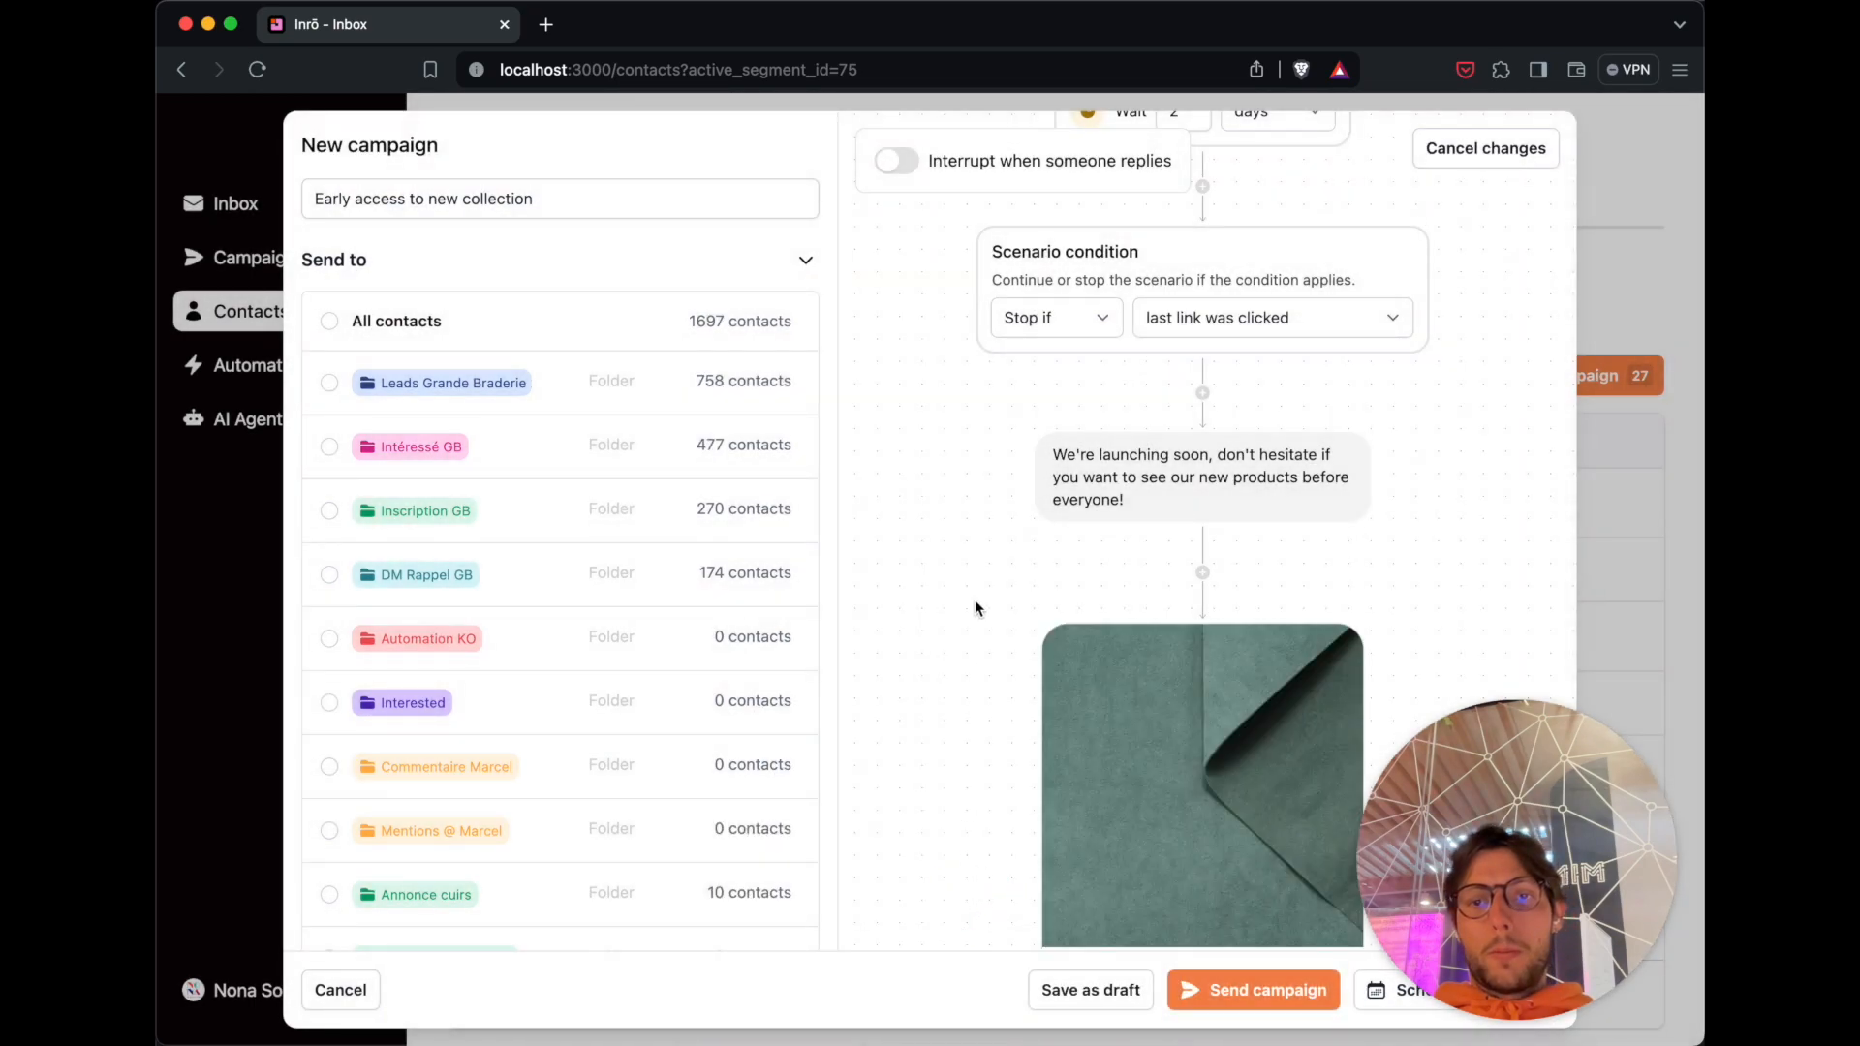
{"action": "scroll", "coordinate": [975, 601], "scroll_direction": "down", "scroll_amount": 5}
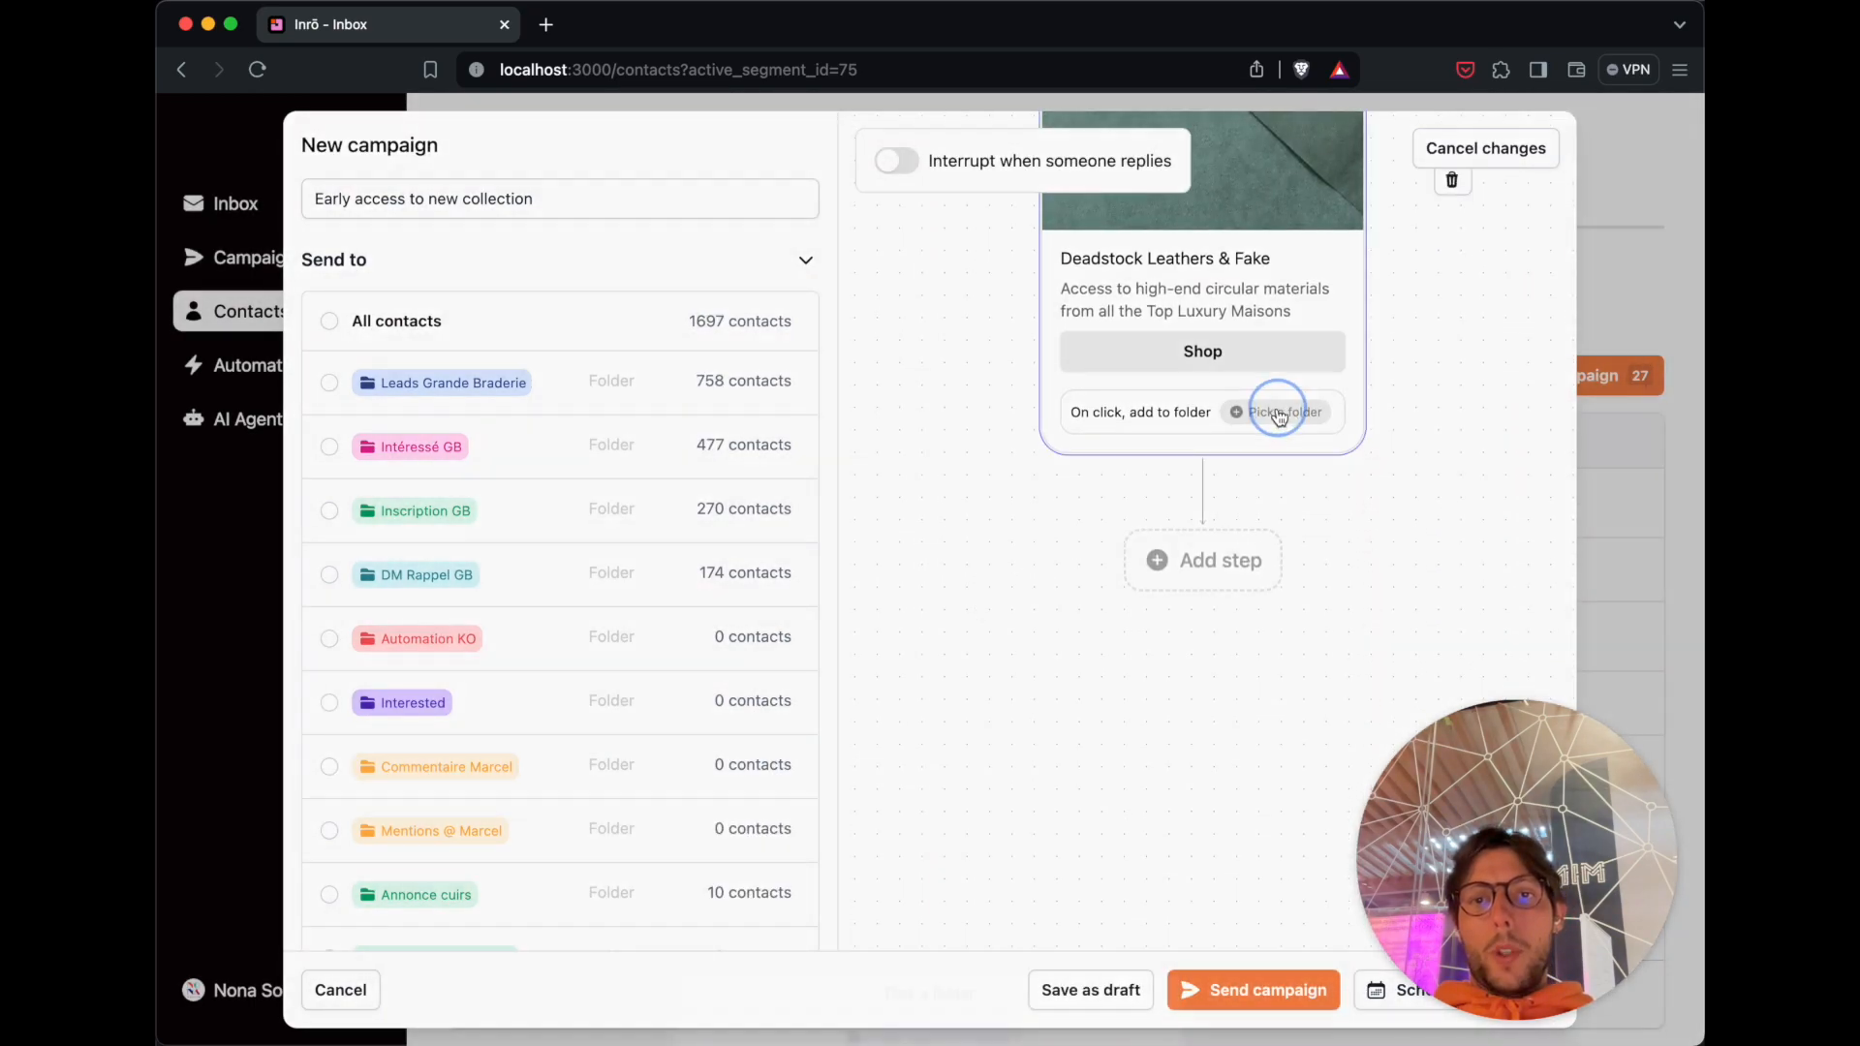
{"action": "left_click", "coordinate": [1250, 417]}
{"action": "left_click", "coordinate": [1015, 887]}
Add a time delay of 2 days after the second Deadstock Leathers & Fake link.
{"action": "scroll", "coordinate": [933, 560], "scroll_direction": "down", "scroll_amount": 2}
{"action": "left_click", "coordinate": [1204, 397]}
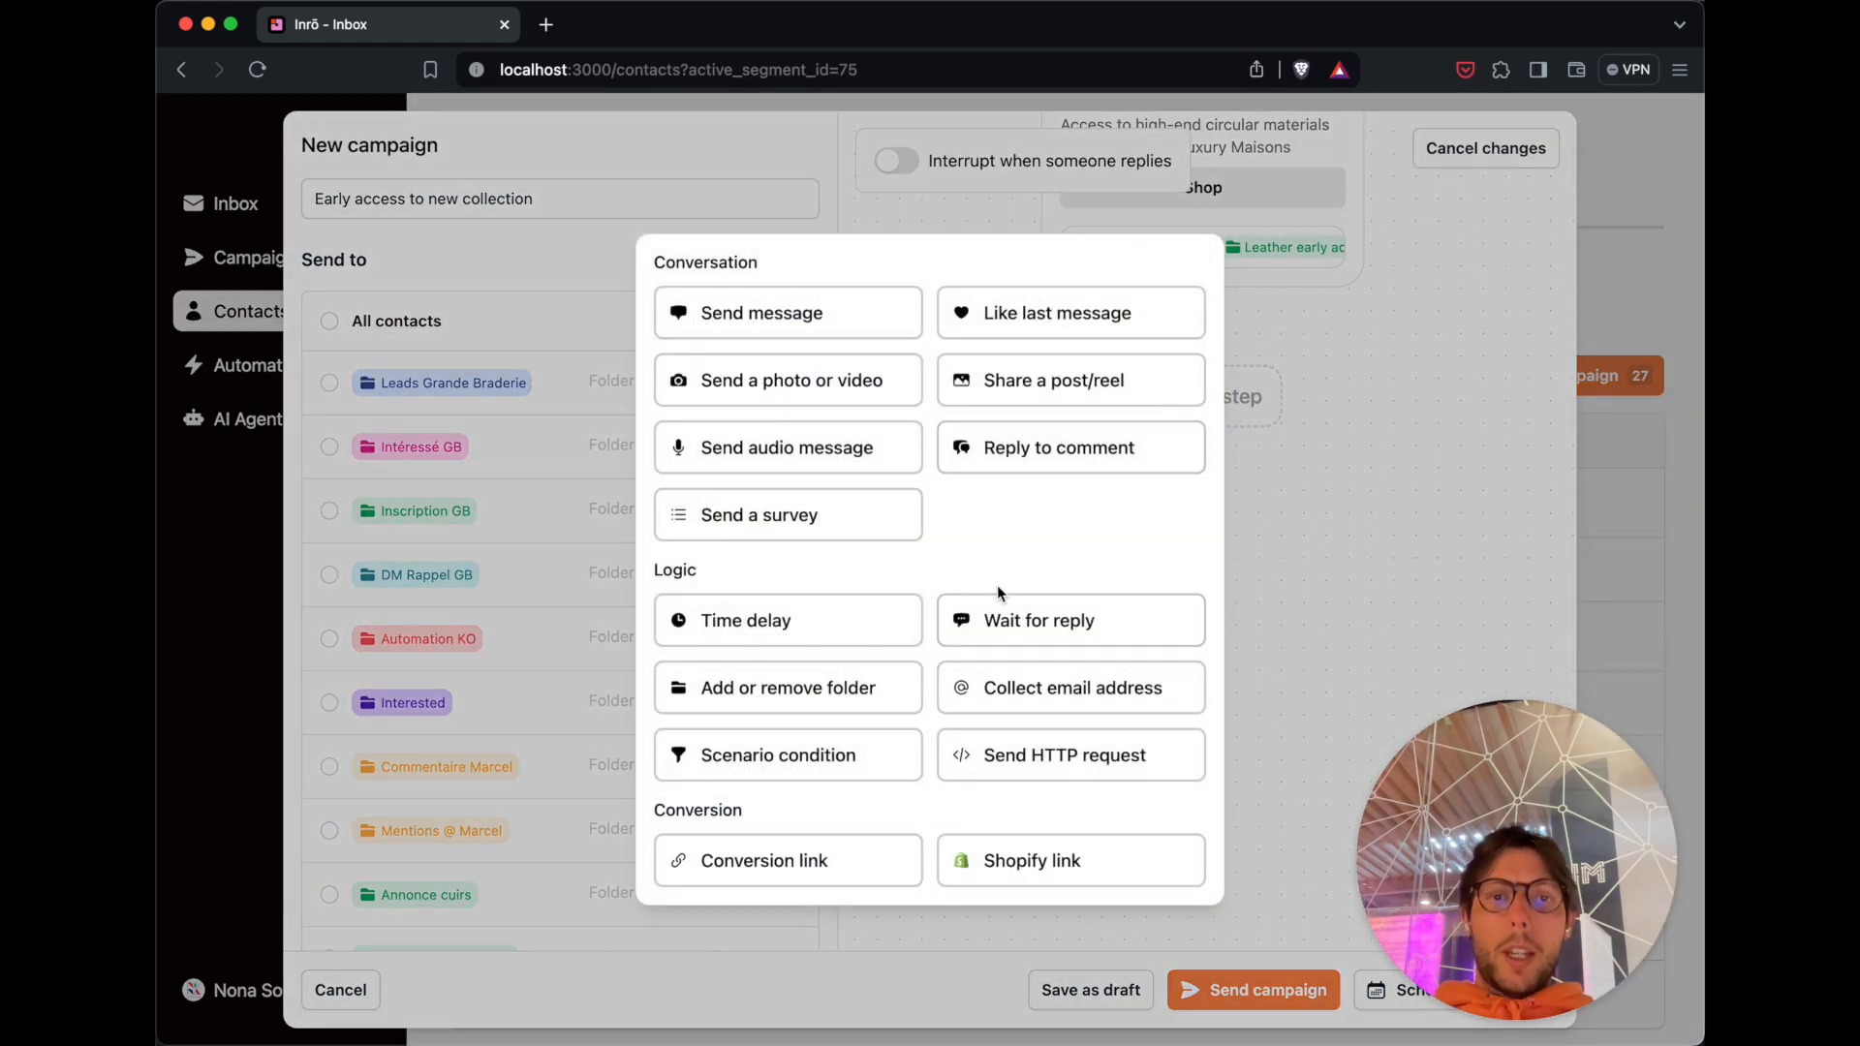
{"action": "left_click", "coordinate": [858, 625]}
{"action": "double_click", "coordinate": [1190, 406]}
{"action": "type", "text": "2"}
{"action": "left_click", "coordinate": [1277, 399]}
{"action": "left_click", "coordinate": [1266, 479]}
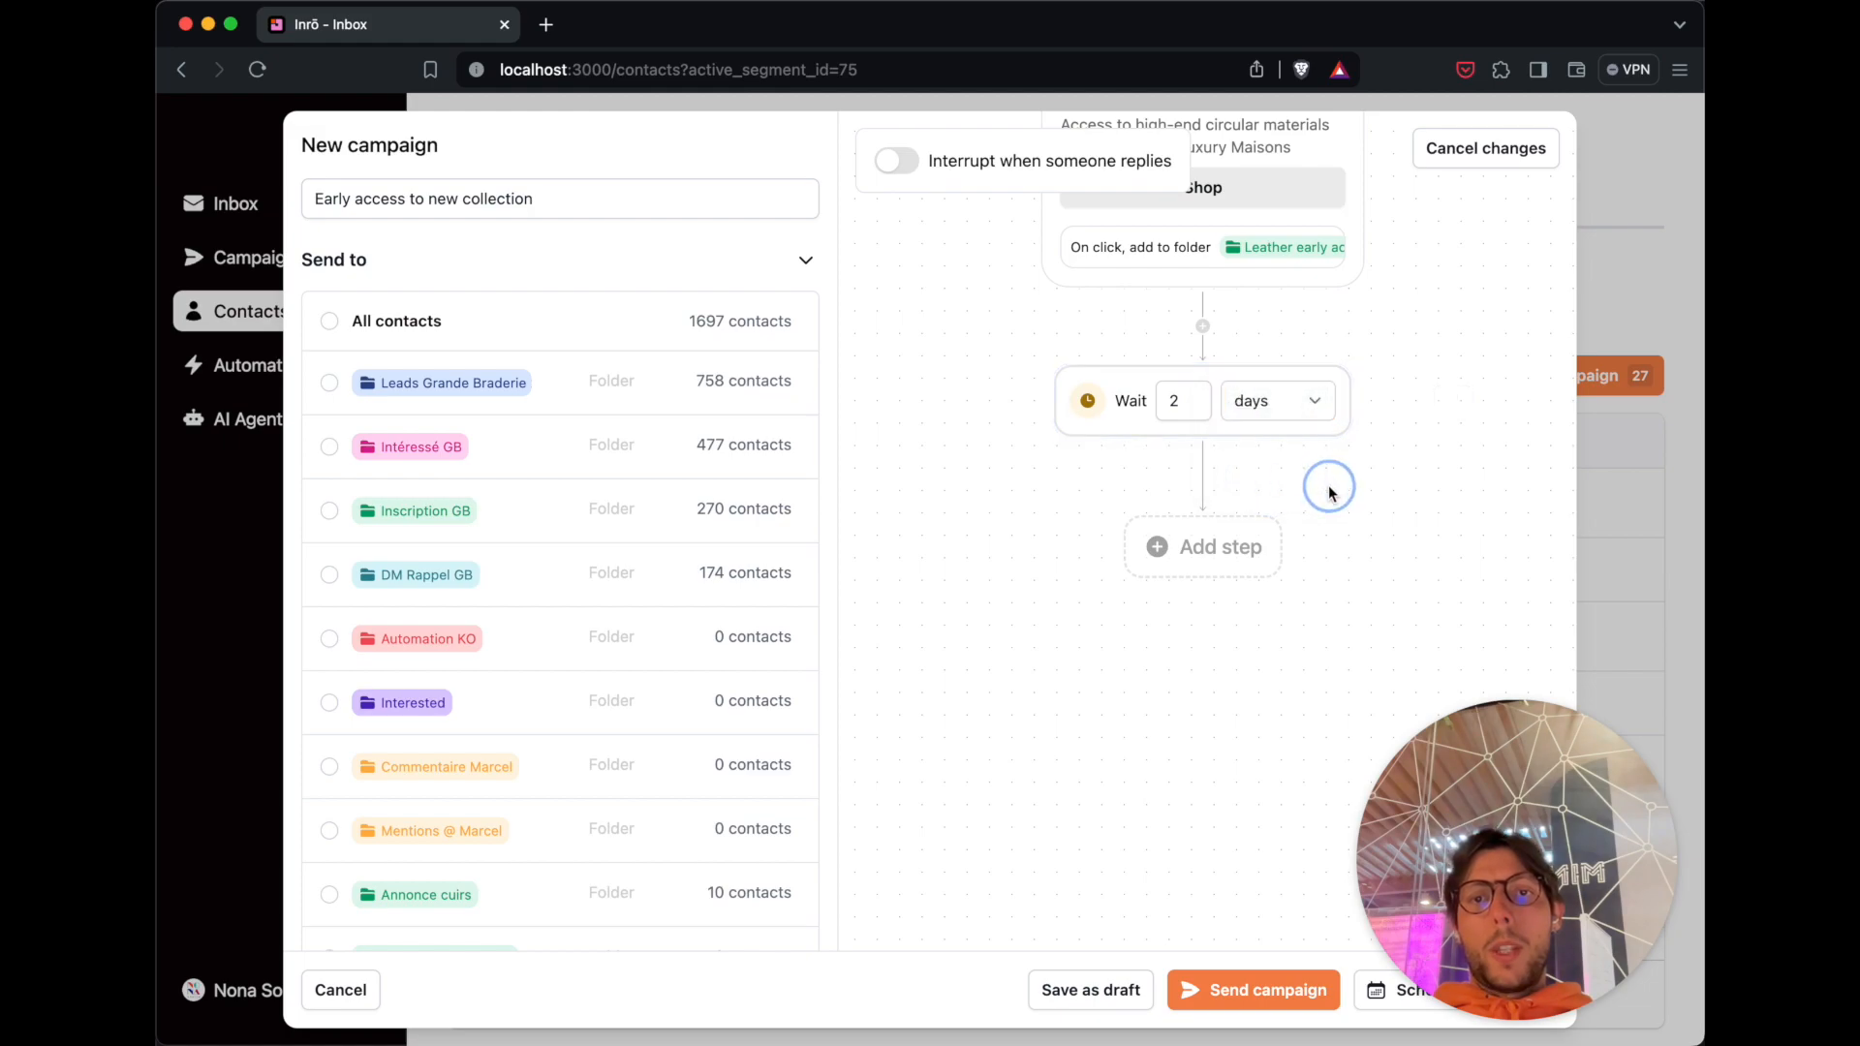
Add a scenario condition after the second delay that stops the scenario if the last link was clicked.
{"action": "left_click", "coordinate": [1223, 547]}
{"action": "left_click", "coordinate": [805, 767]}
{"action": "left_click", "coordinate": [1056, 607]}
{"action": "left_click", "coordinate": [1066, 634]}
Add a final step placing contacts in a new red folder named "Funnel Dropout", and save the campaign as a draft.
{"action": "left_click", "coordinate": [1221, 754]}
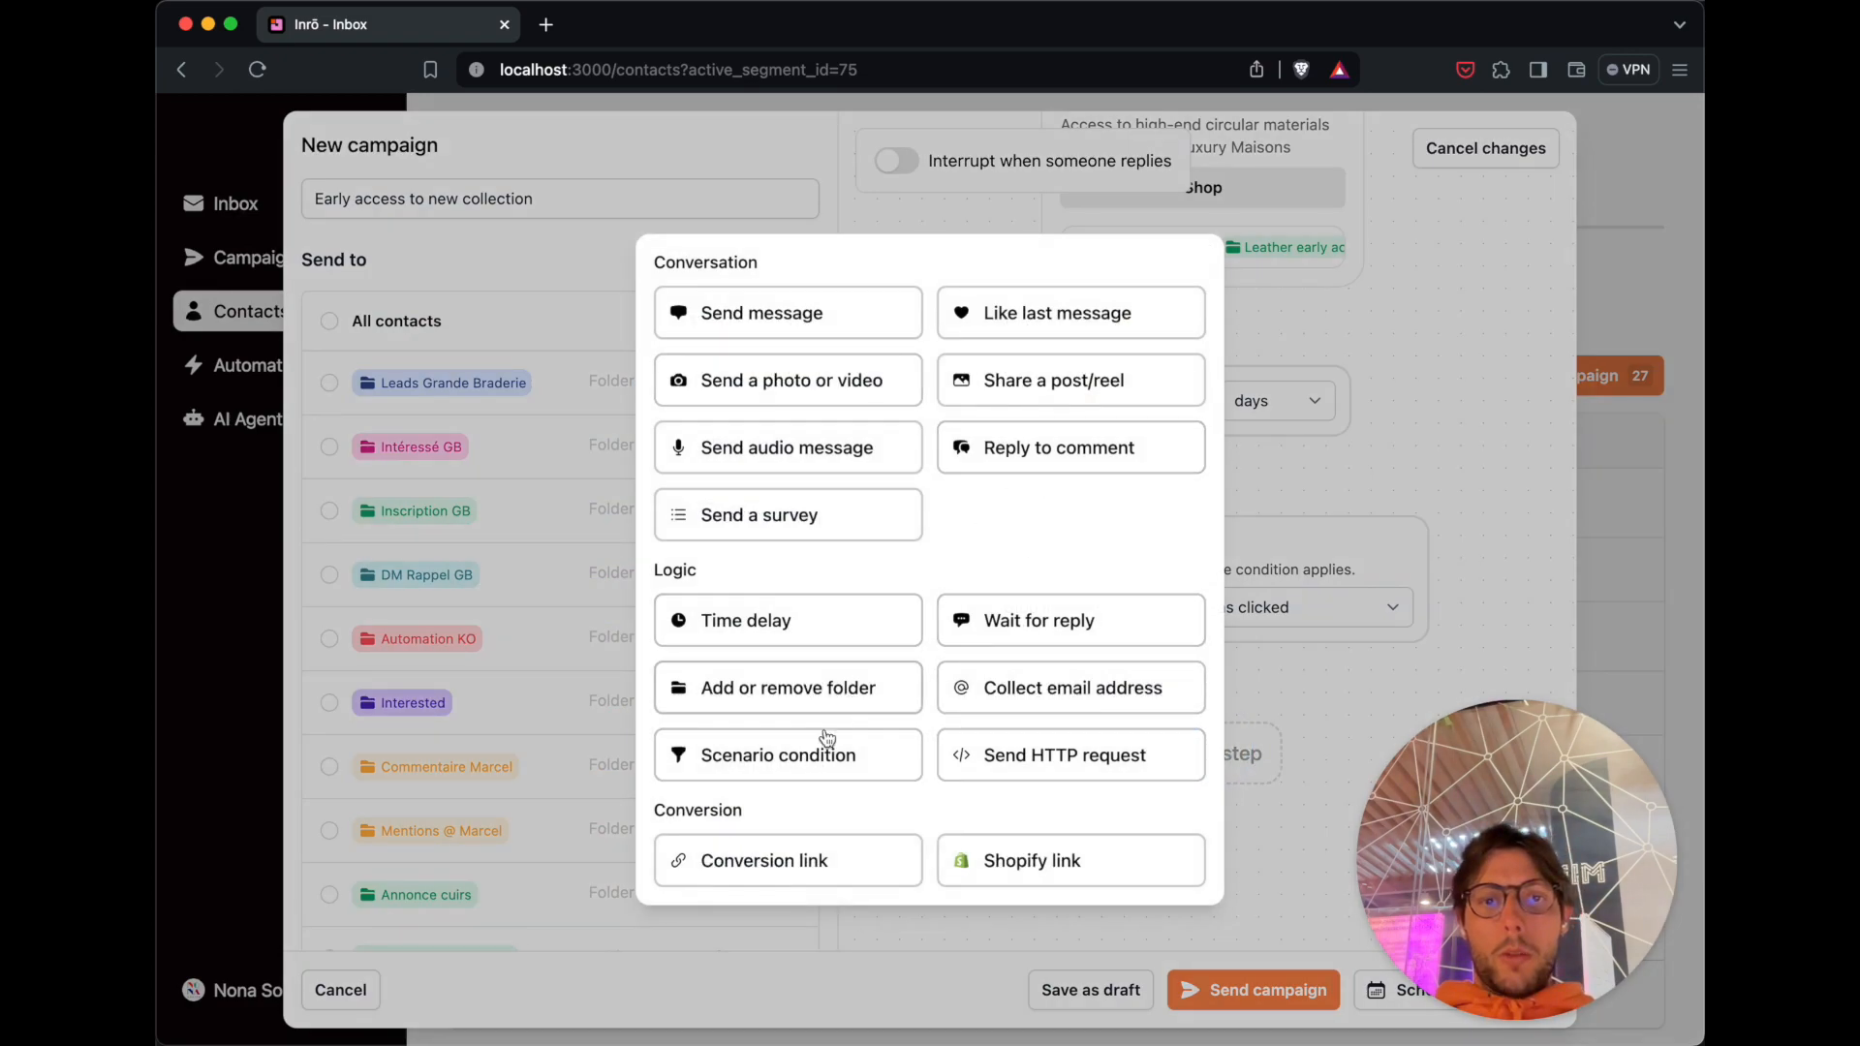
{"action": "left_click", "coordinate": [828, 694]}
{"action": "left_click", "coordinate": [1304, 661]}
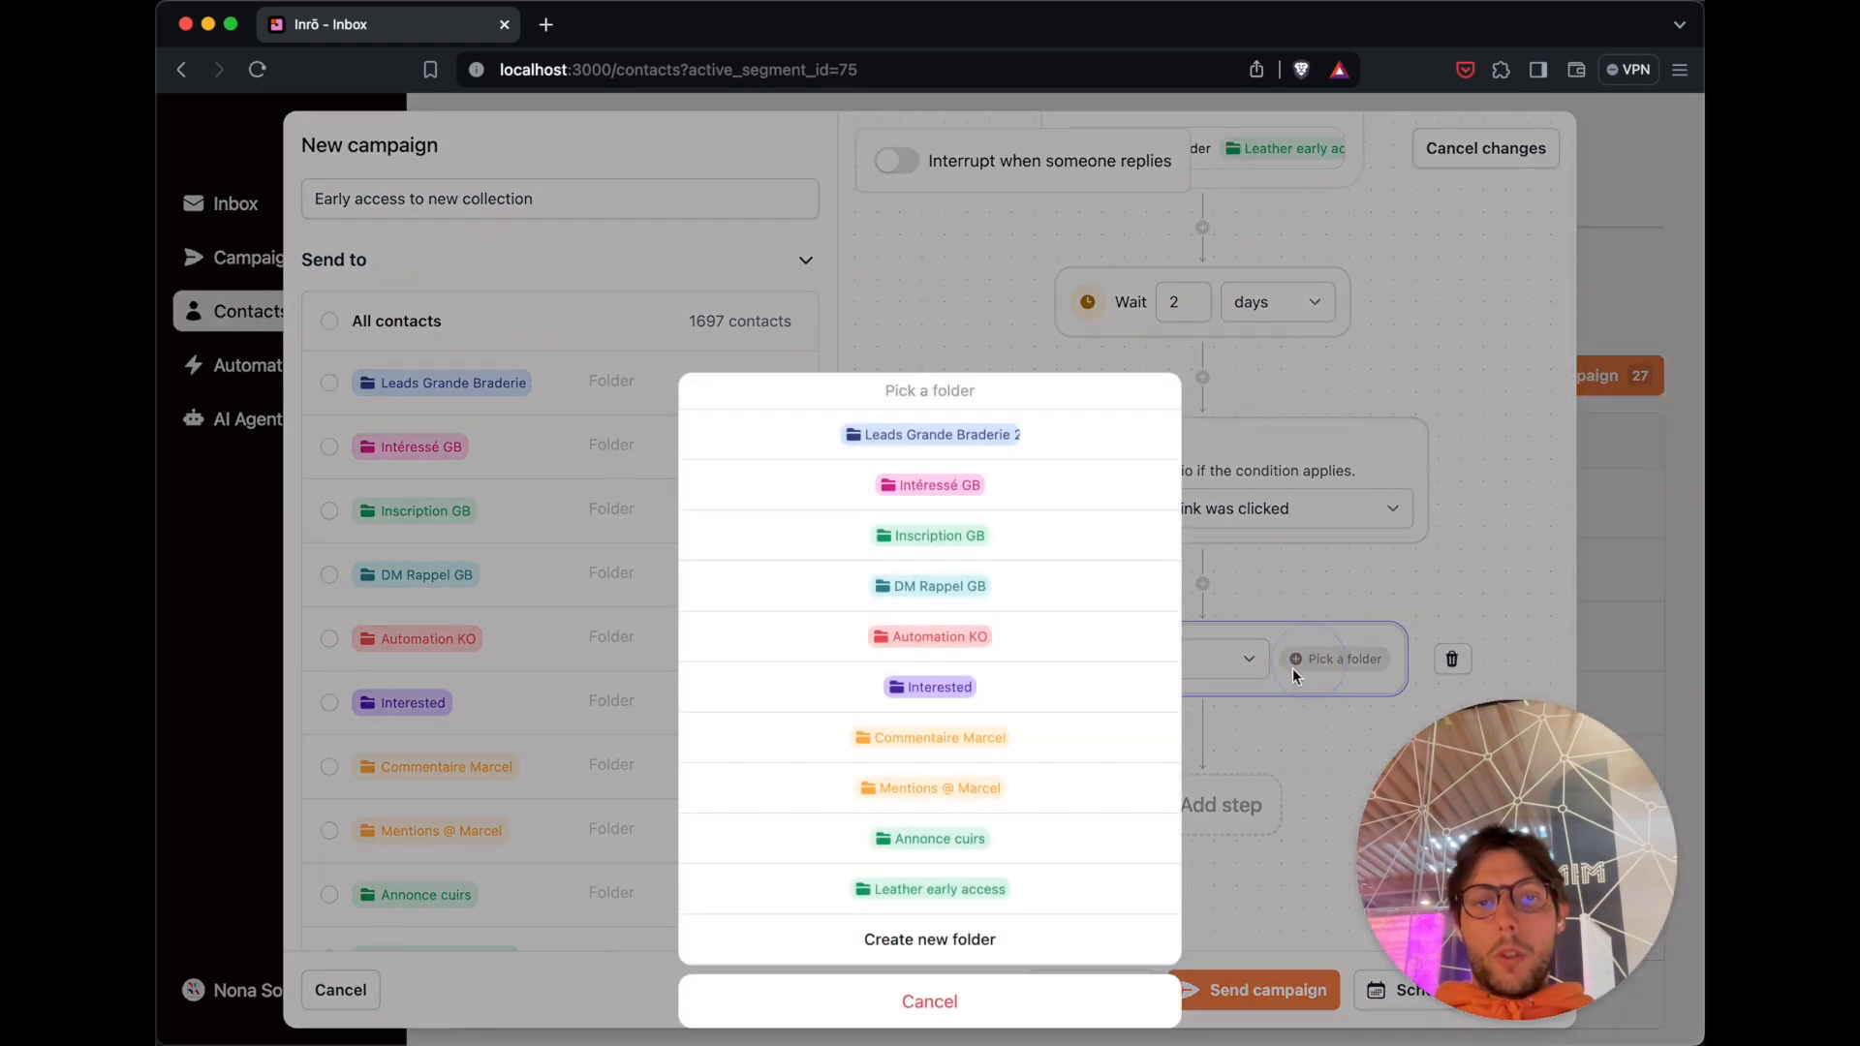
{"action": "left_click", "coordinate": [958, 942]}
{"action": "type", "text": "Dropout"}
{"action": "key", "text": "super+Left"}
{"action": "type", "text": "Funnel"}
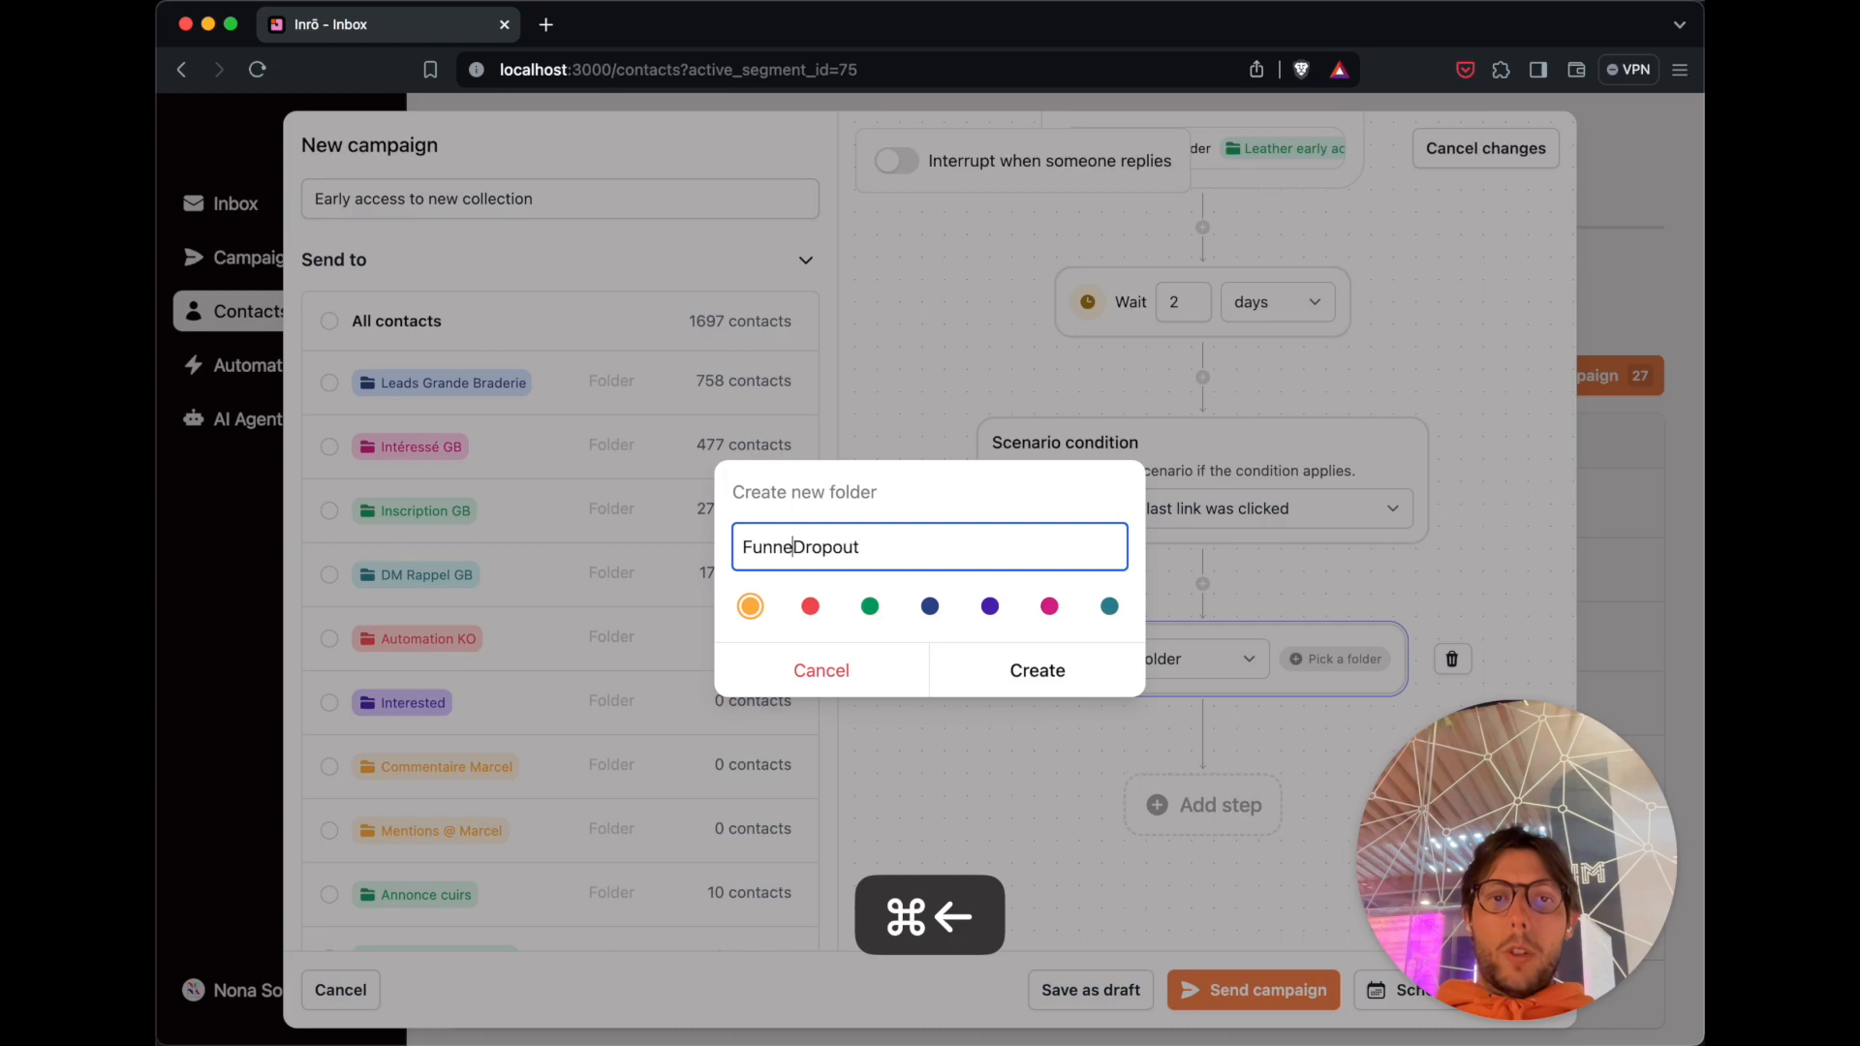
{"action": "left_click", "coordinate": [810, 605]}
{"action": "left_click", "coordinate": [997, 668]}
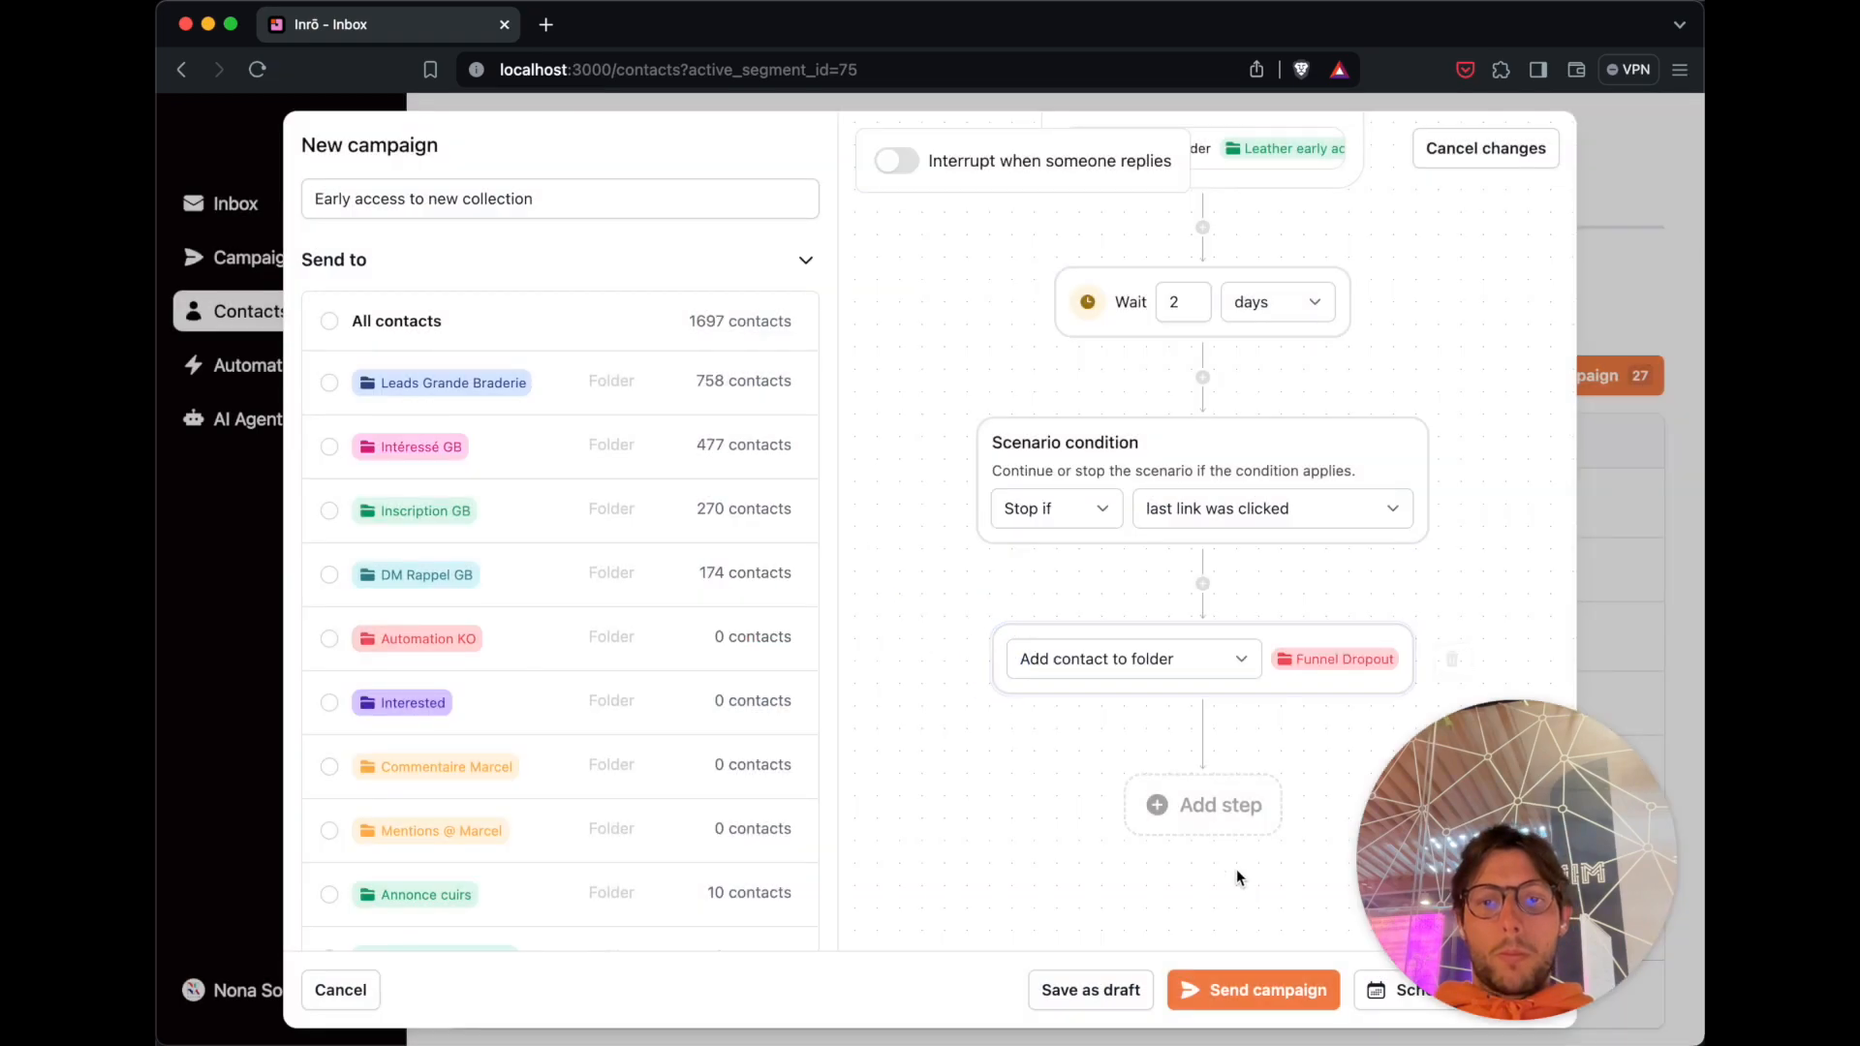
{"action": "left_click", "coordinate": [1087, 978]}
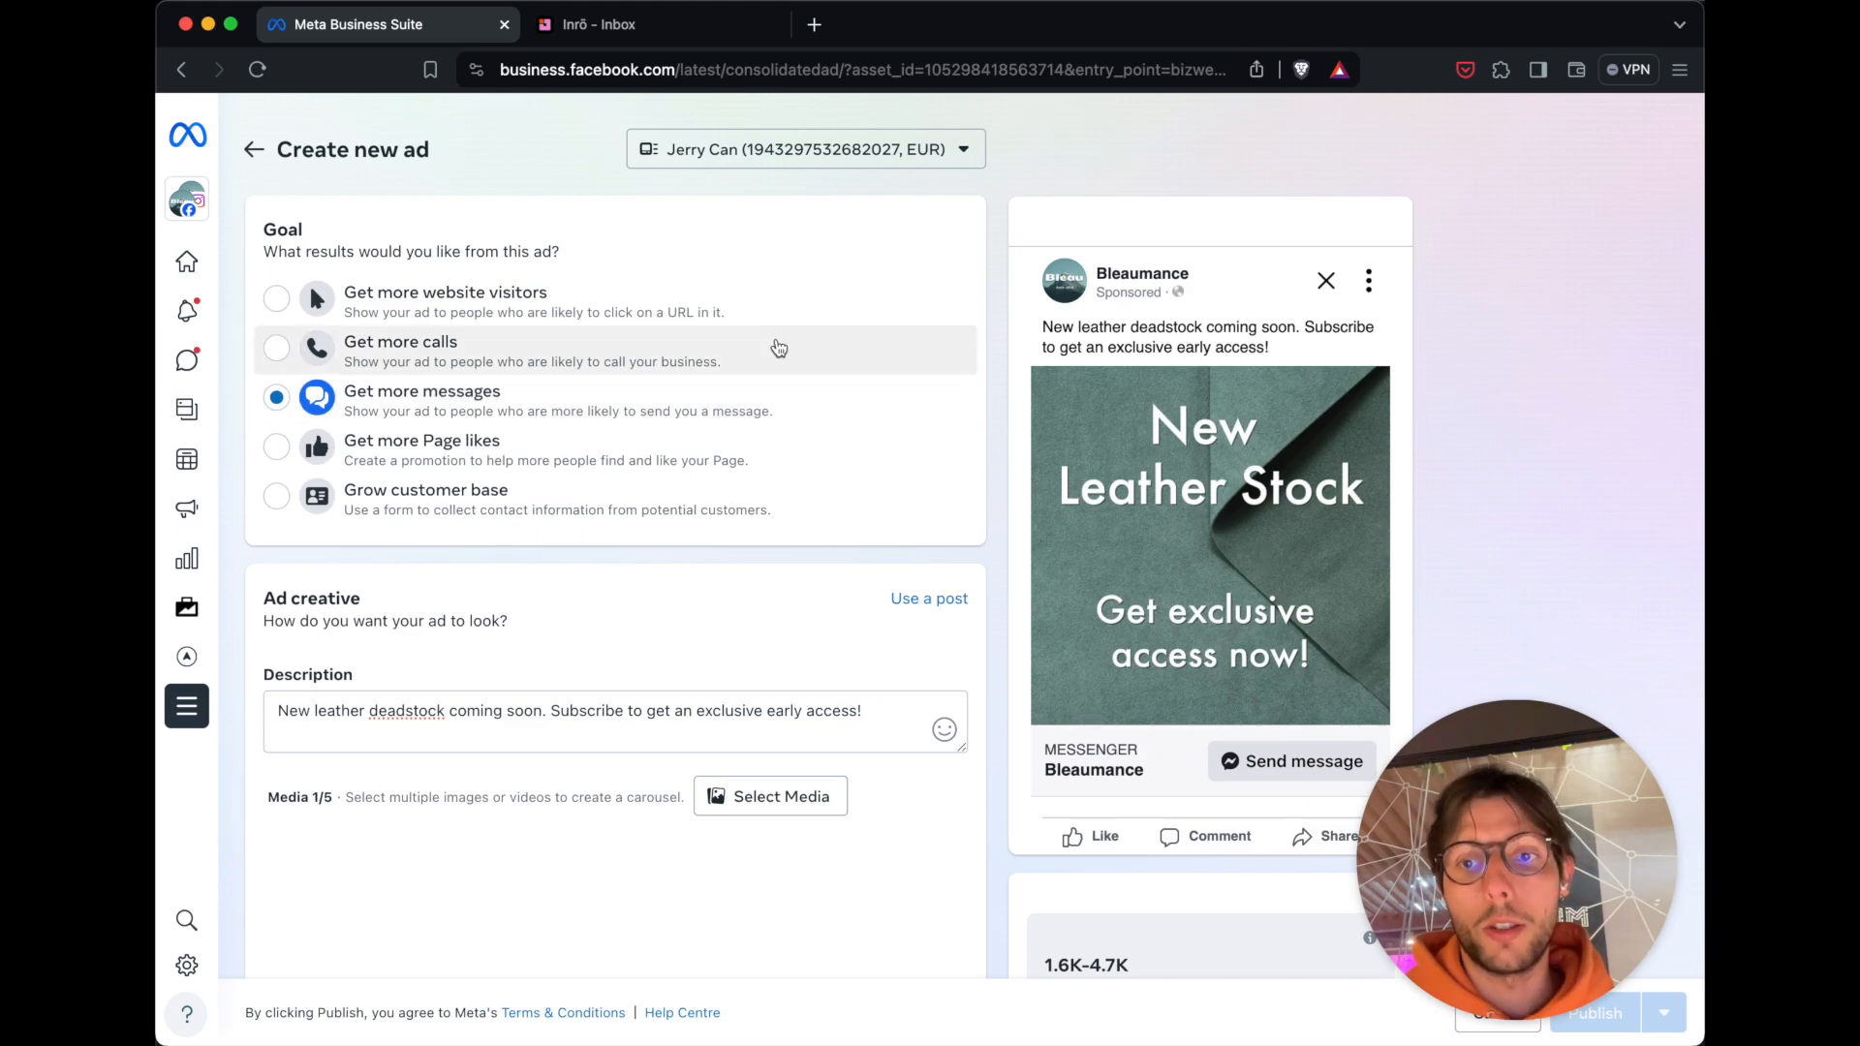
Switch to Inrō and create a new automation scenario titled "New Collection Ad Funnel".
{"action": "left_click", "coordinate": [657, 24]}
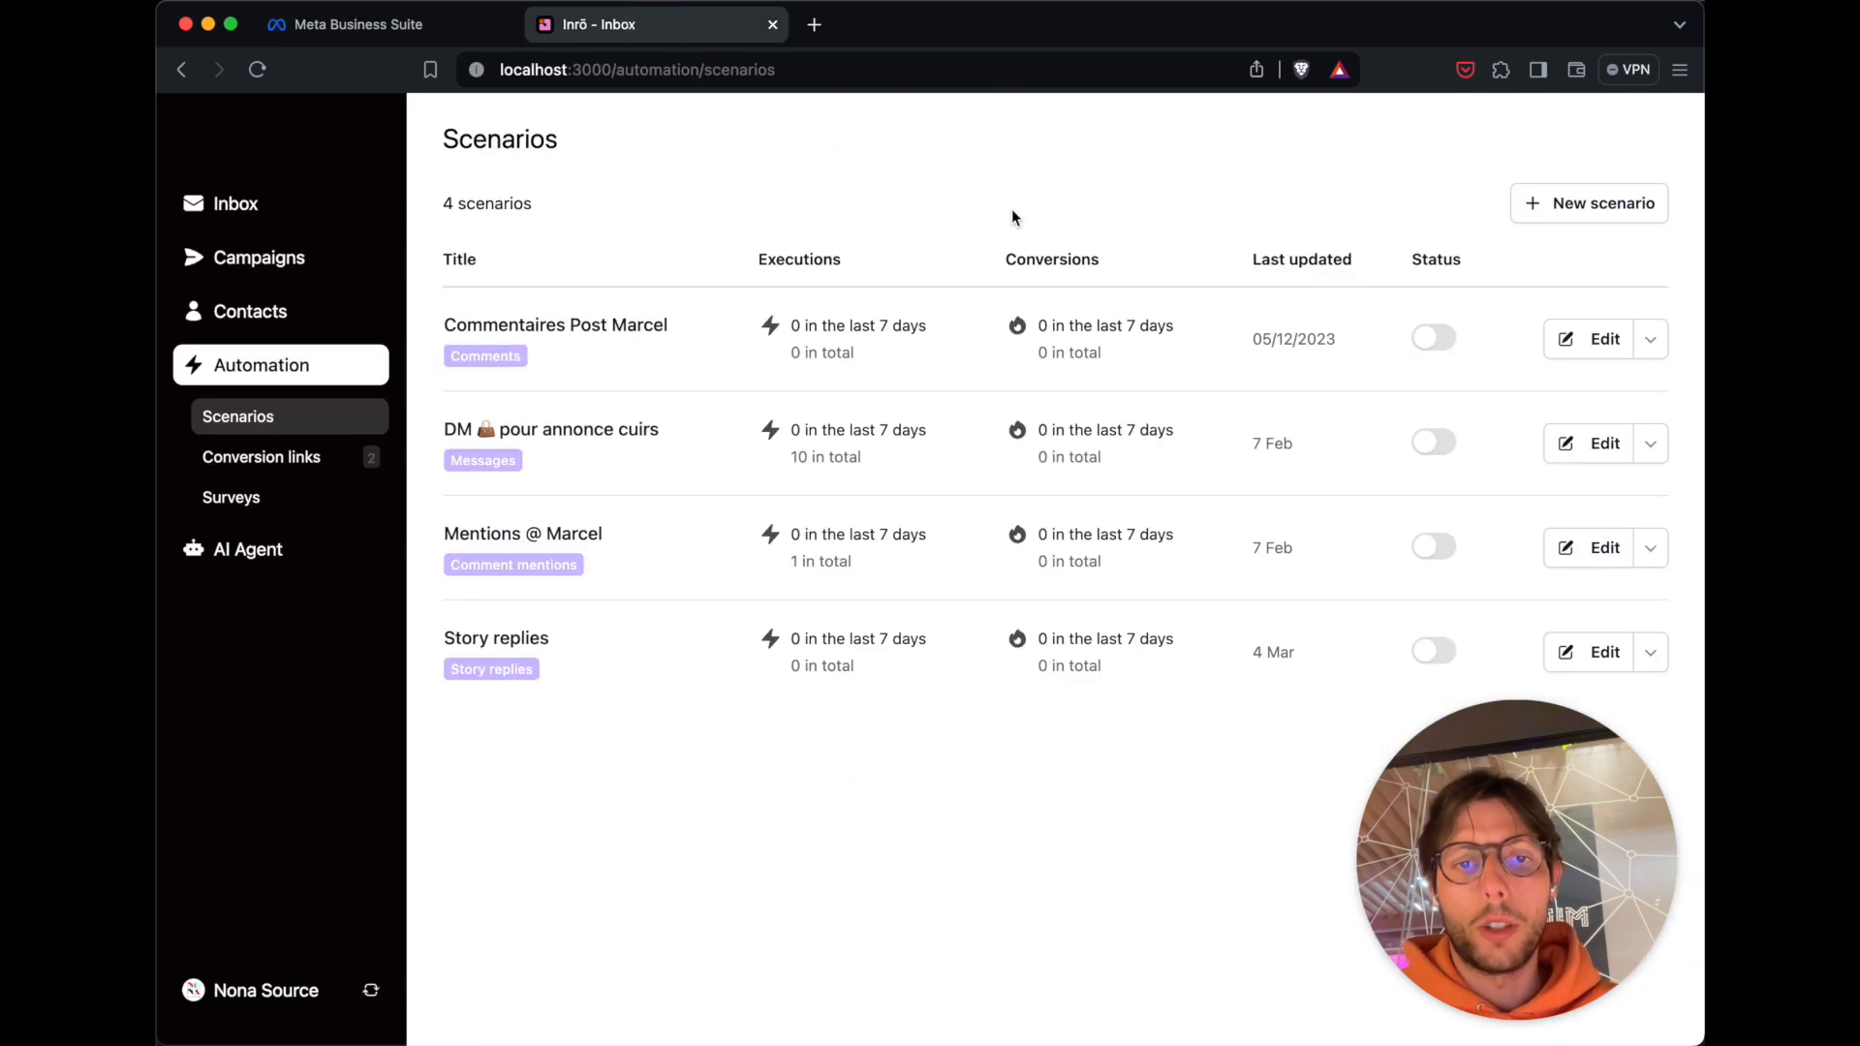
{"action": "left_click", "coordinate": [1597, 215]}
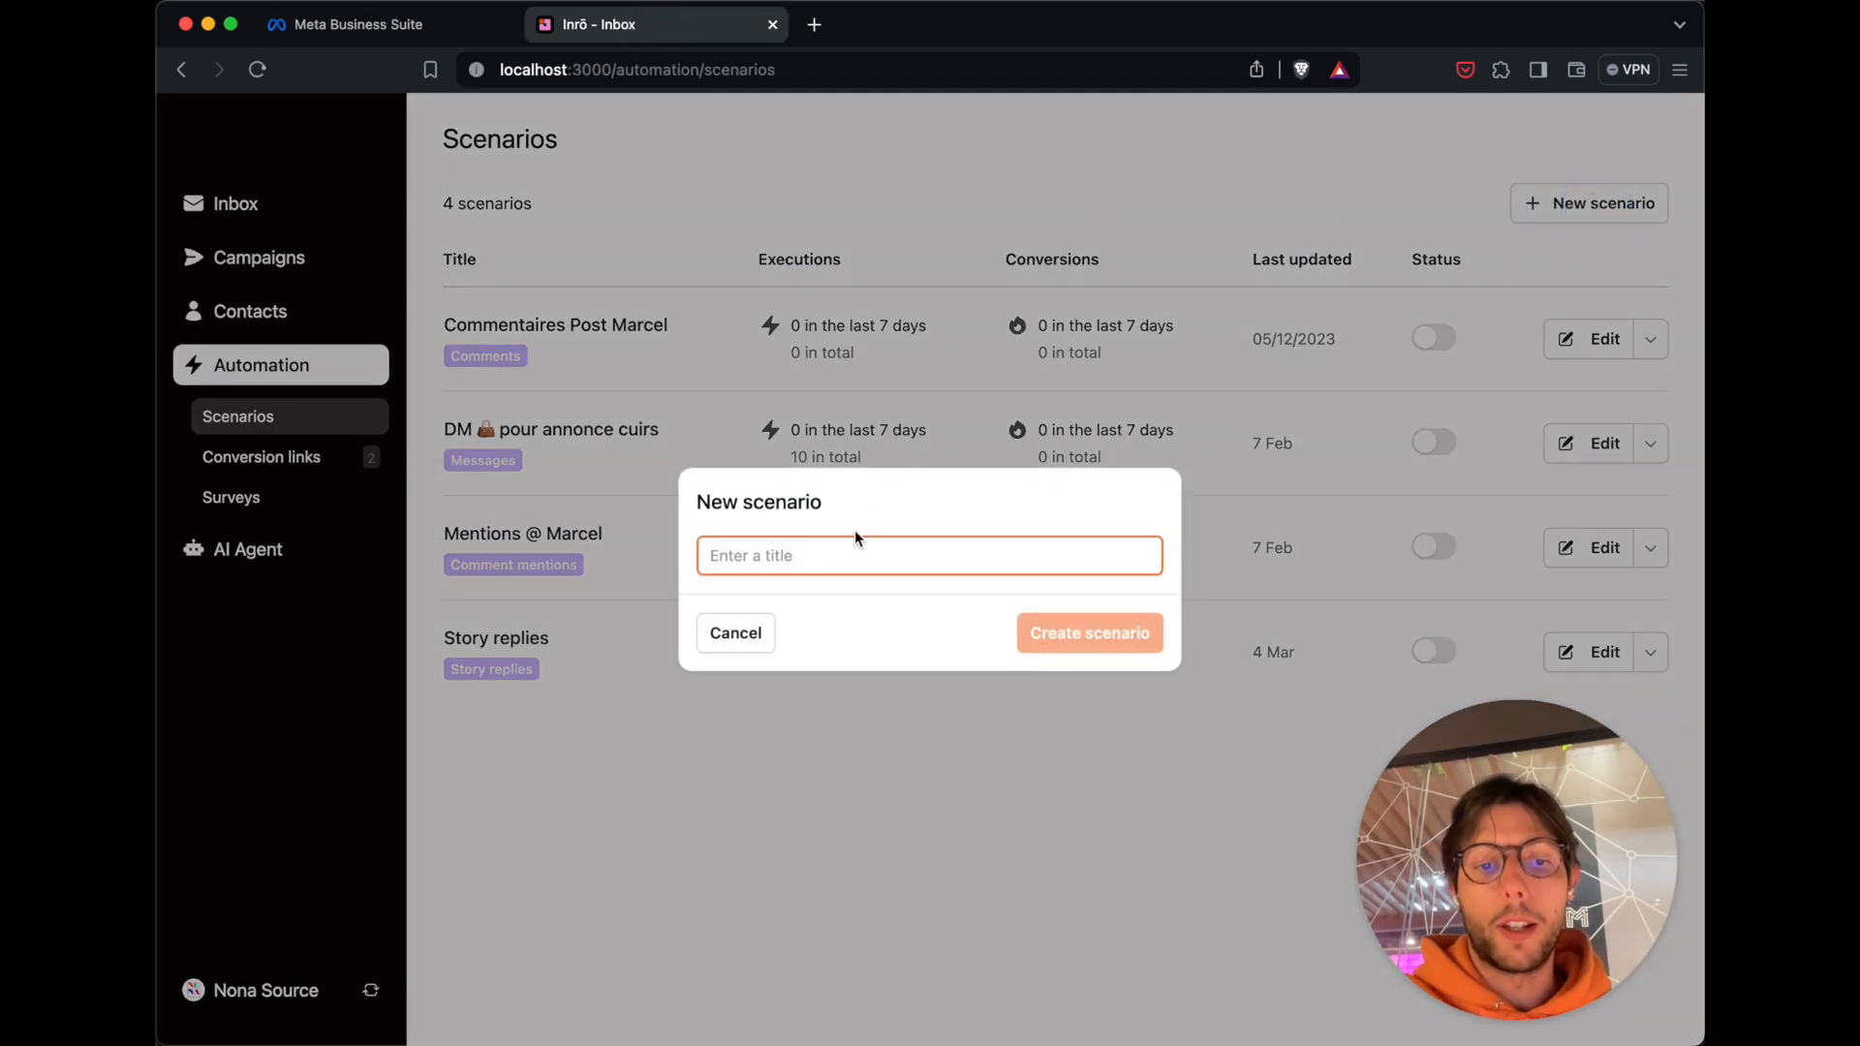
{"action": "type", "text": "New Collection"}
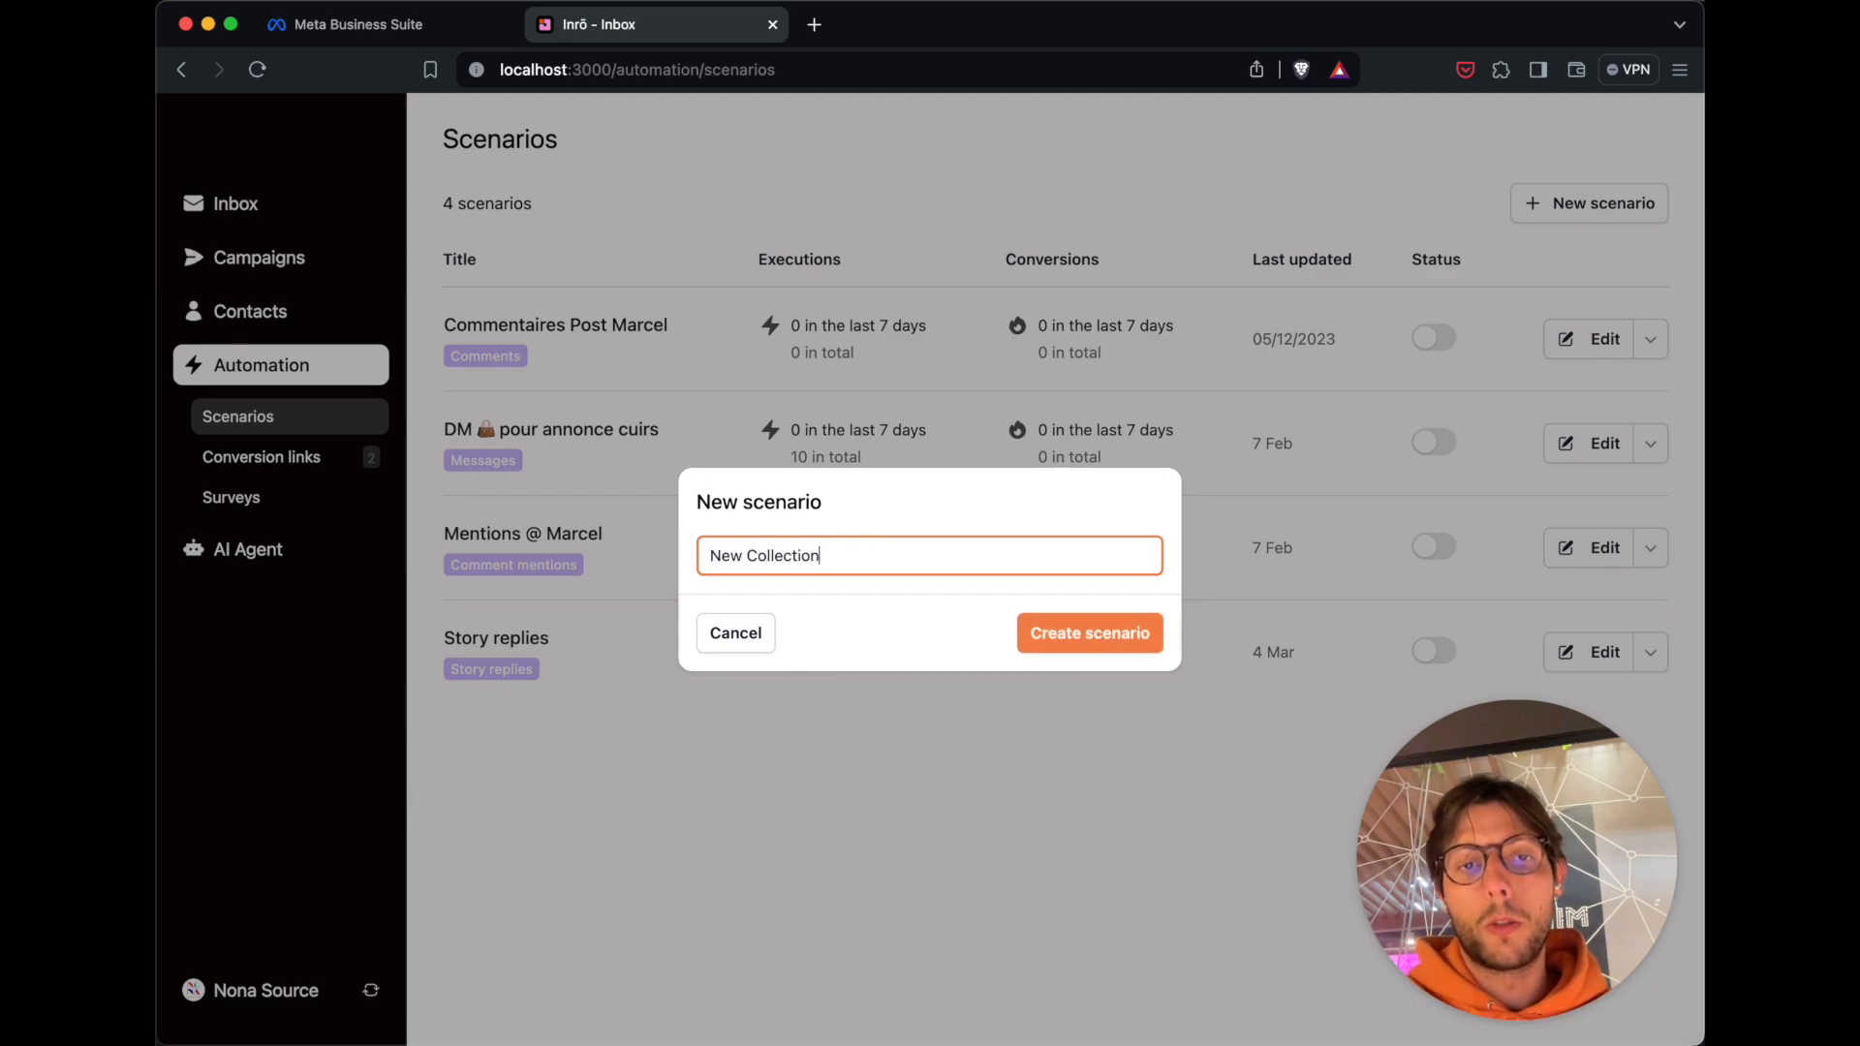
{"action": "left_click", "coordinate": [1064, 635]}
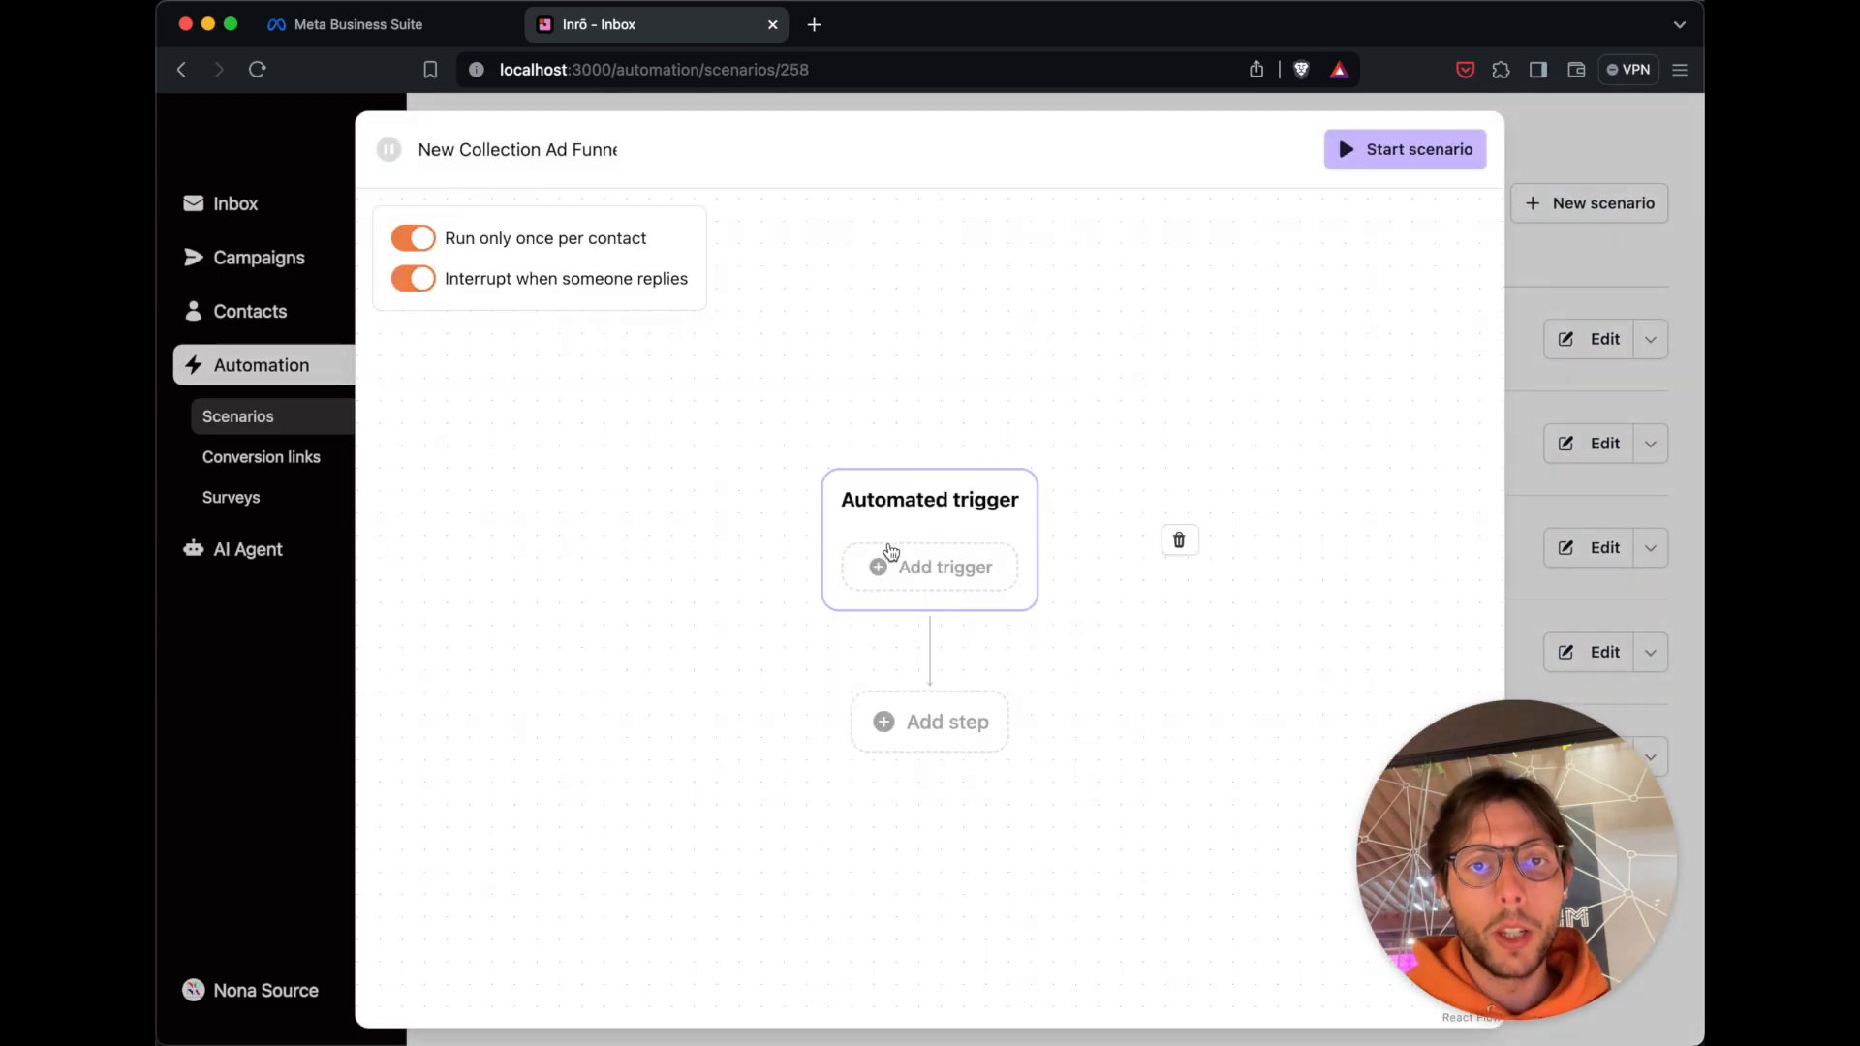
Trigger the scenario when someone replies to the ad with a message that includes the keyword "early access".
{"action": "left_click", "coordinate": [911, 570]}
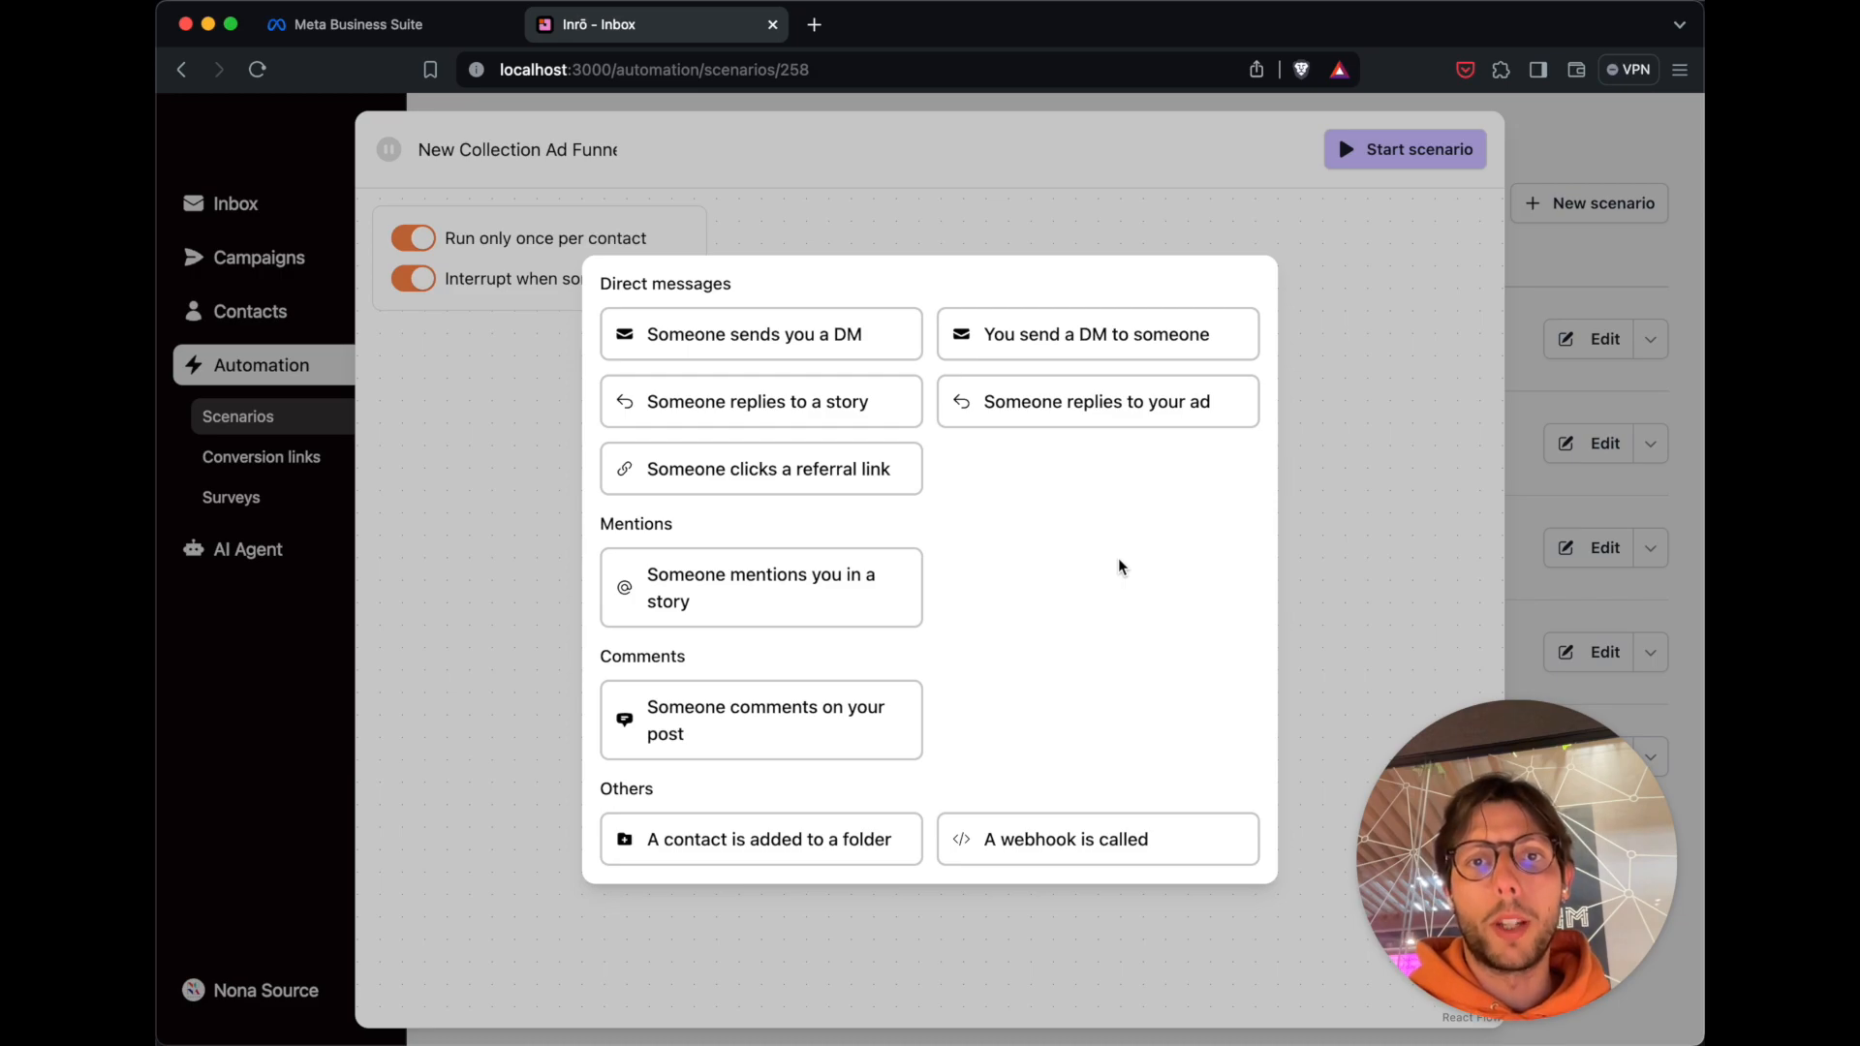
{"action": "left_click", "coordinate": [1130, 416]}
{"action": "left_click", "coordinate": [1027, 621]}
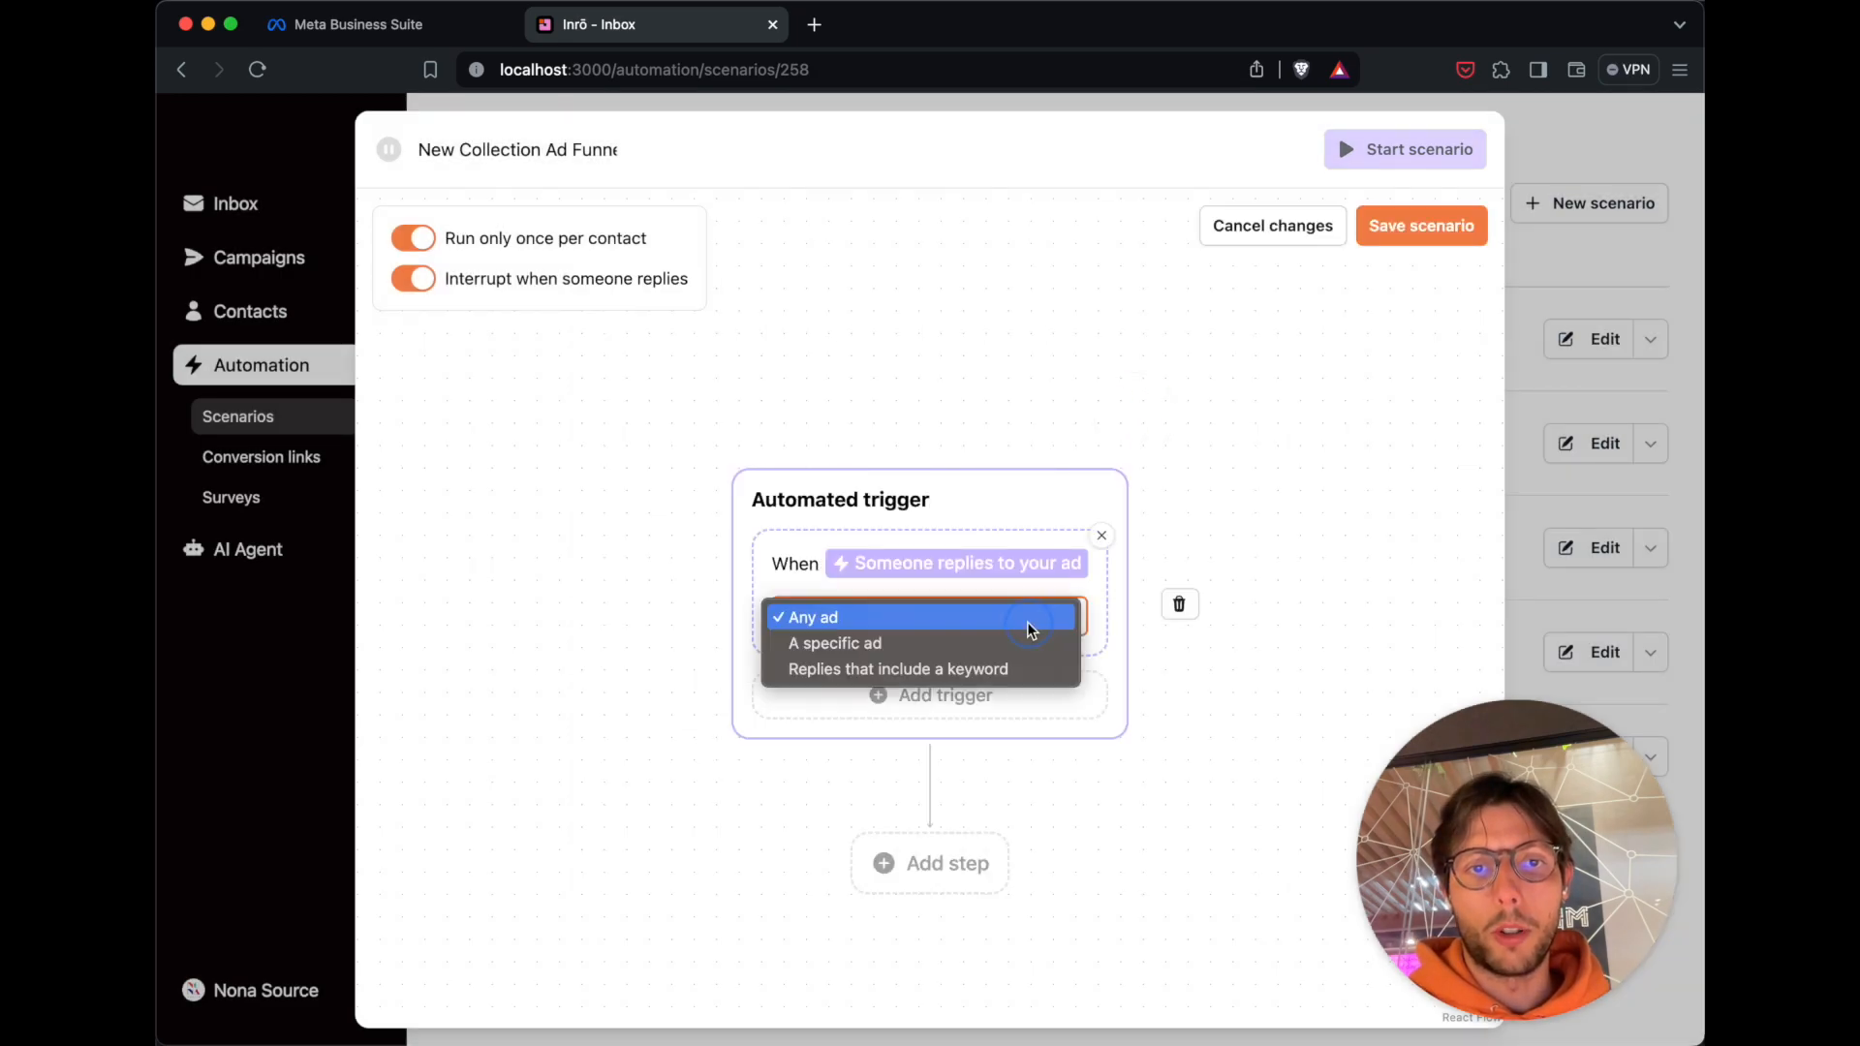
{"action": "left_click", "coordinate": [984, 670]}
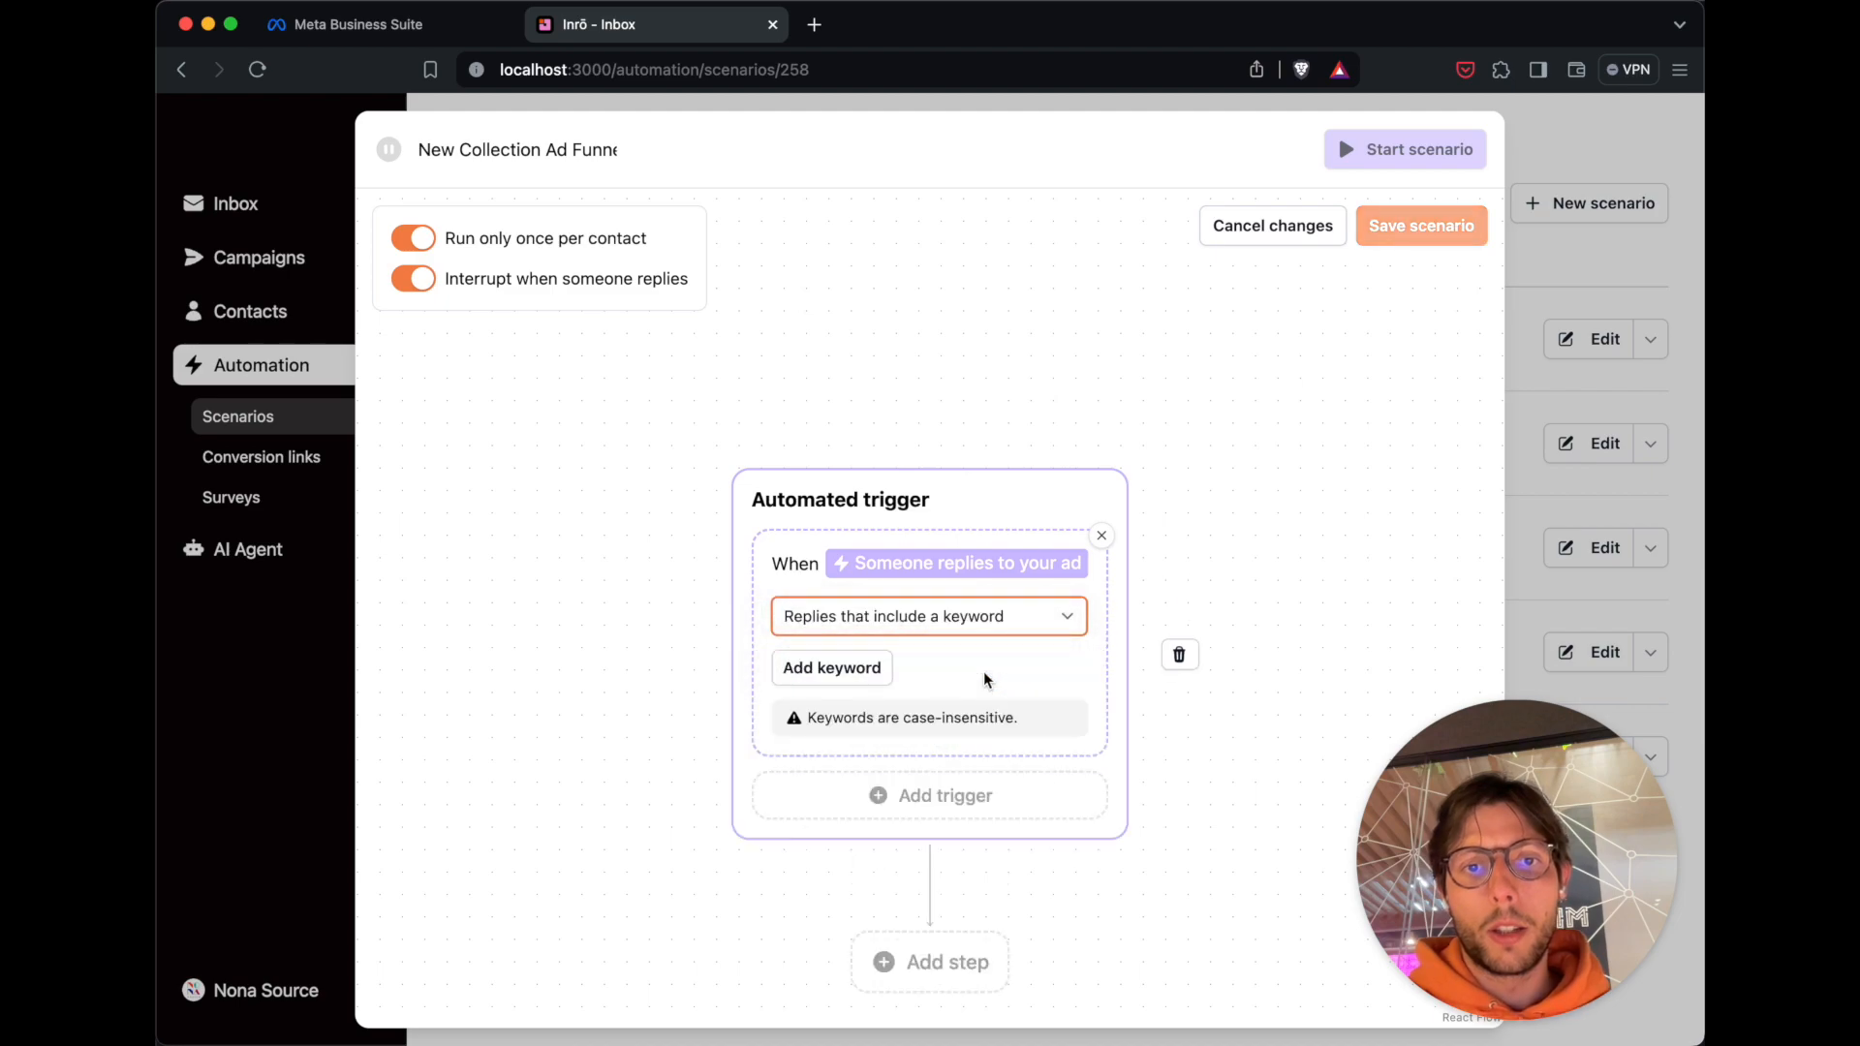
{"action": "left_click", "coordinate": [833, 670]}
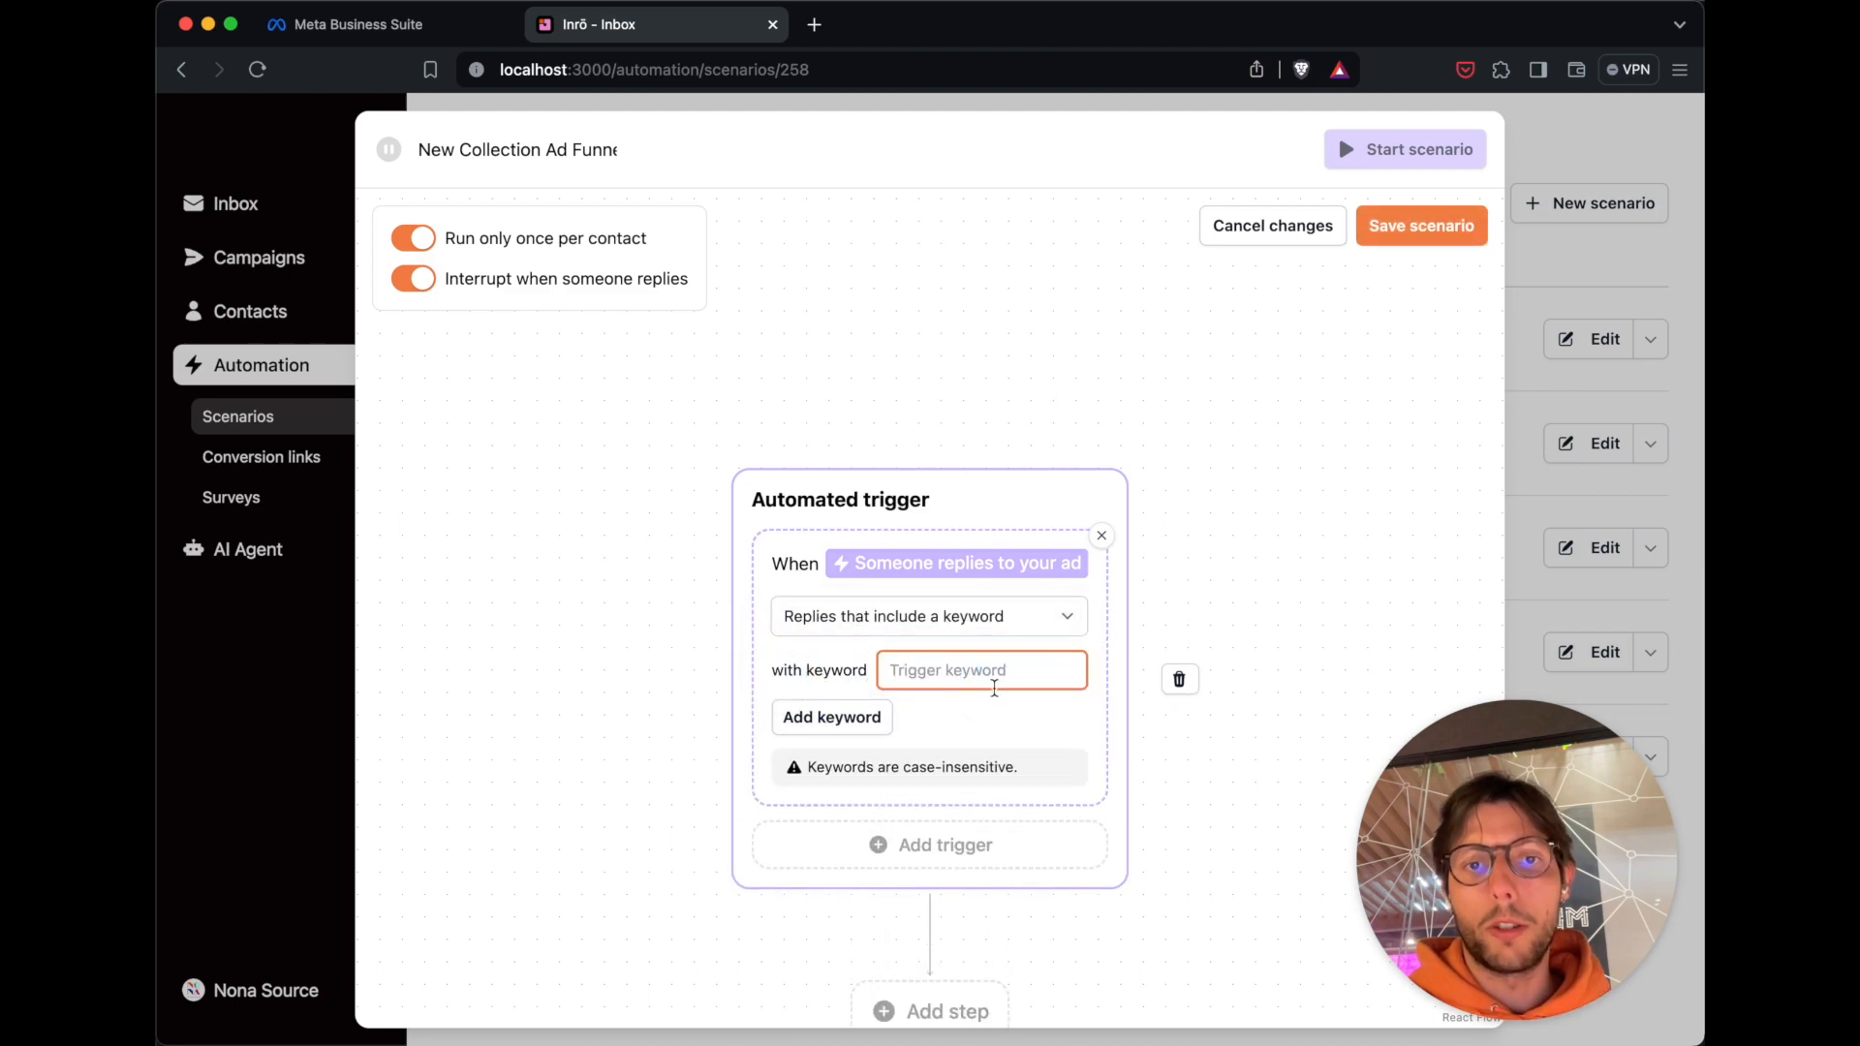
{"action": "type", "text": "early access"}
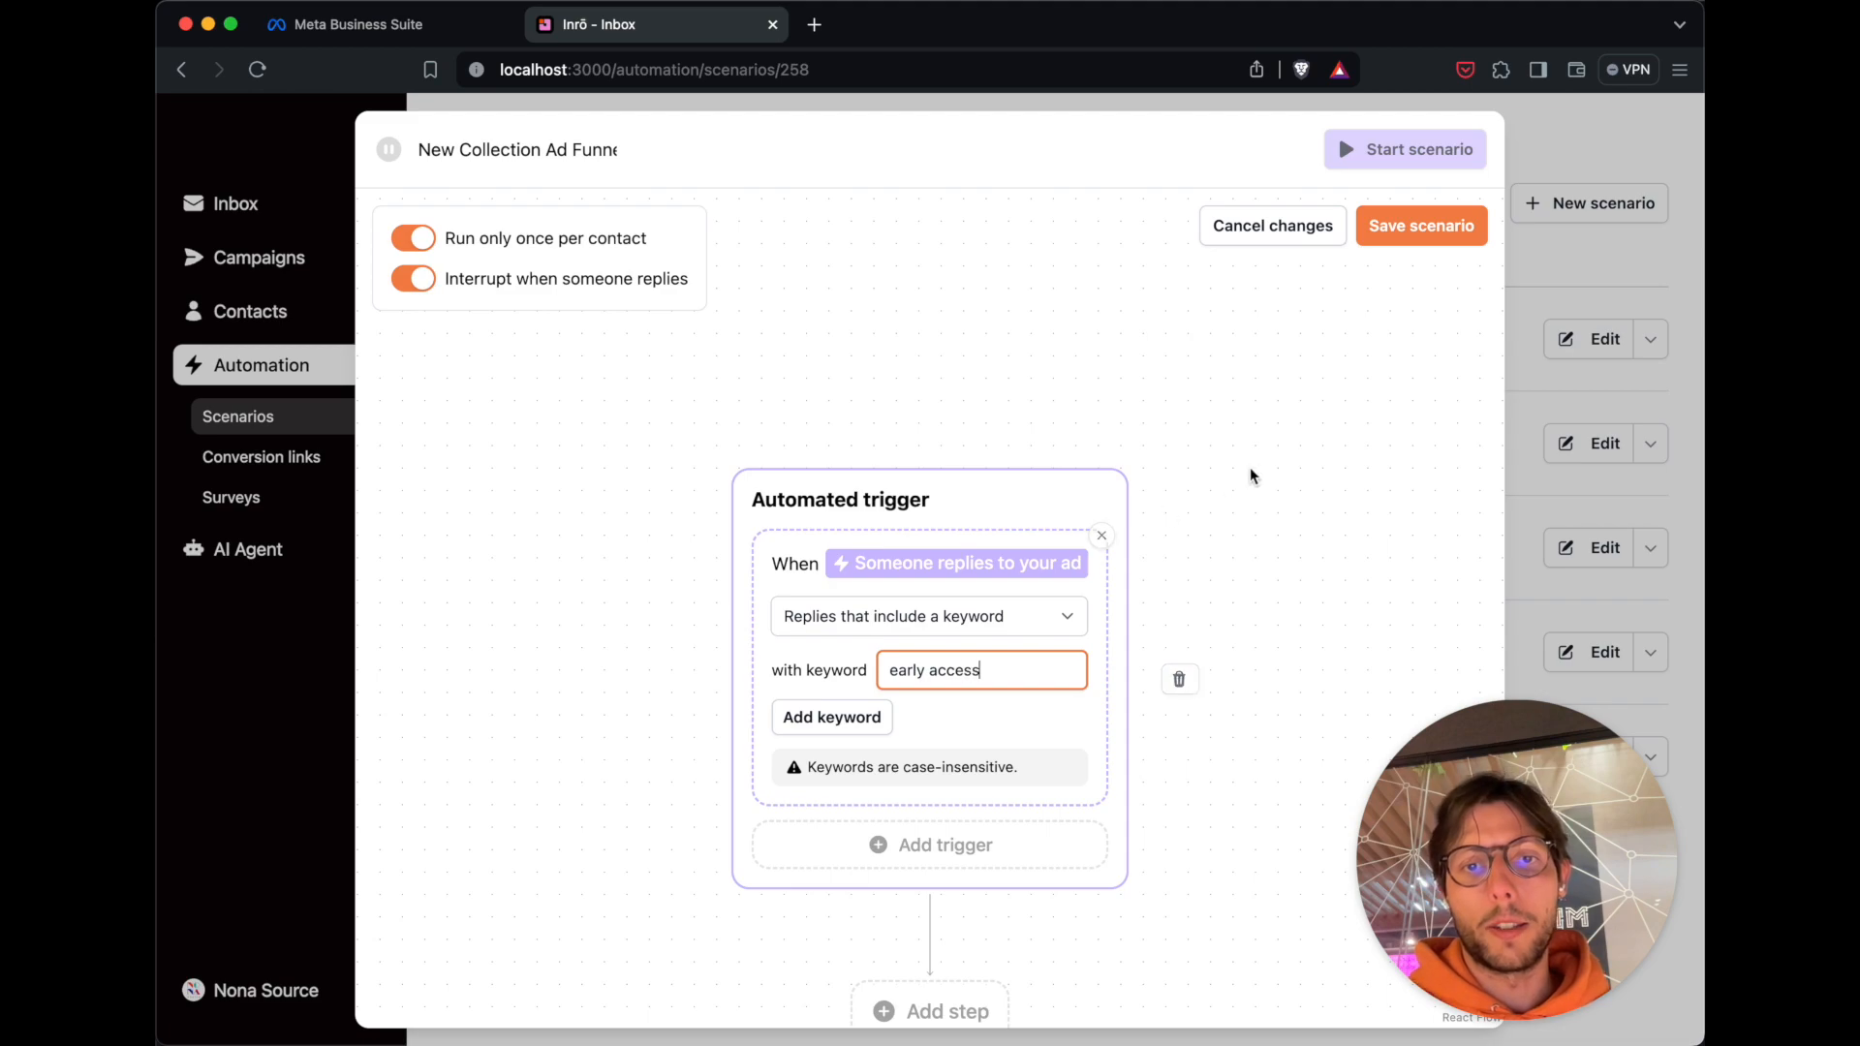
{"action": "scroll", "coordinate": [1256, 467], "scroll_direction": "down", "scroll_amount": 3}
{"action": "left_click", "coordinate": [1264, 538]}
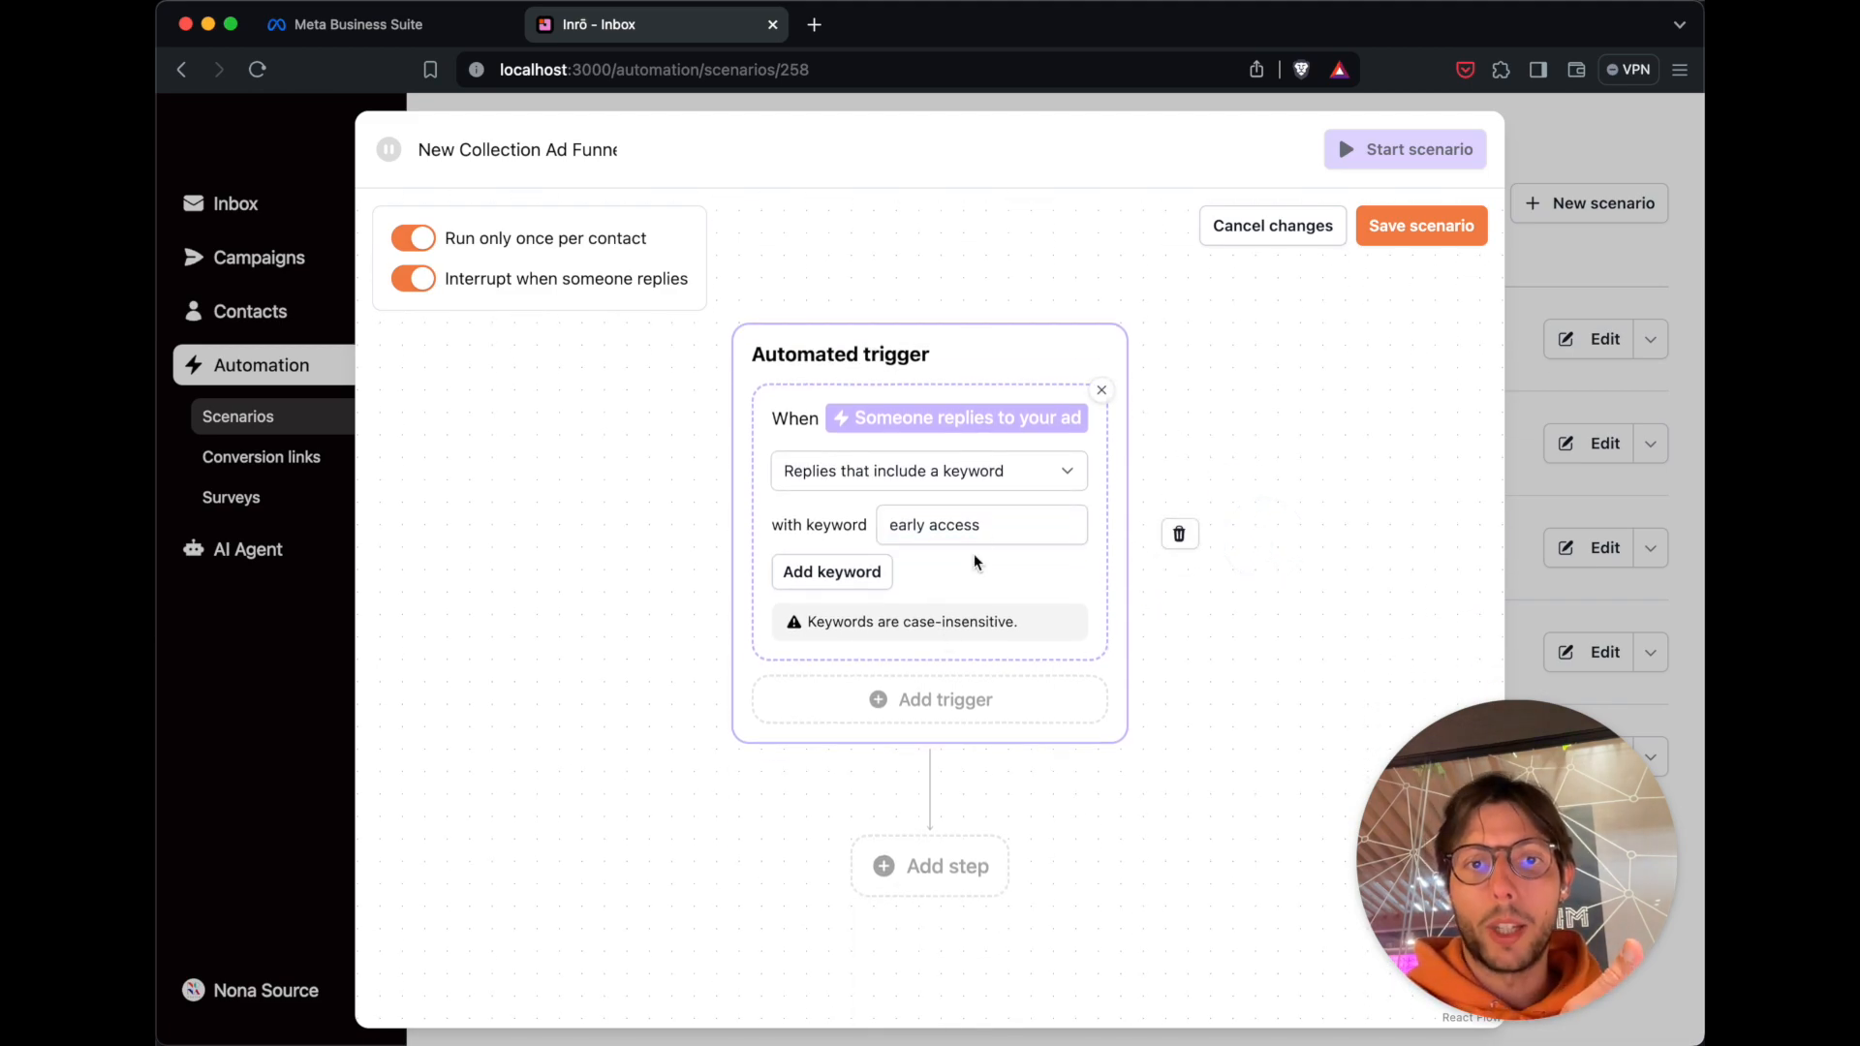
Add a step after the trigger that places contacts in a new green folder named "Leather Ad Lead".
{"action": "scroll", "coordinate": [973, 561], "scroll_direction": "down", "scroll_amount": 7}
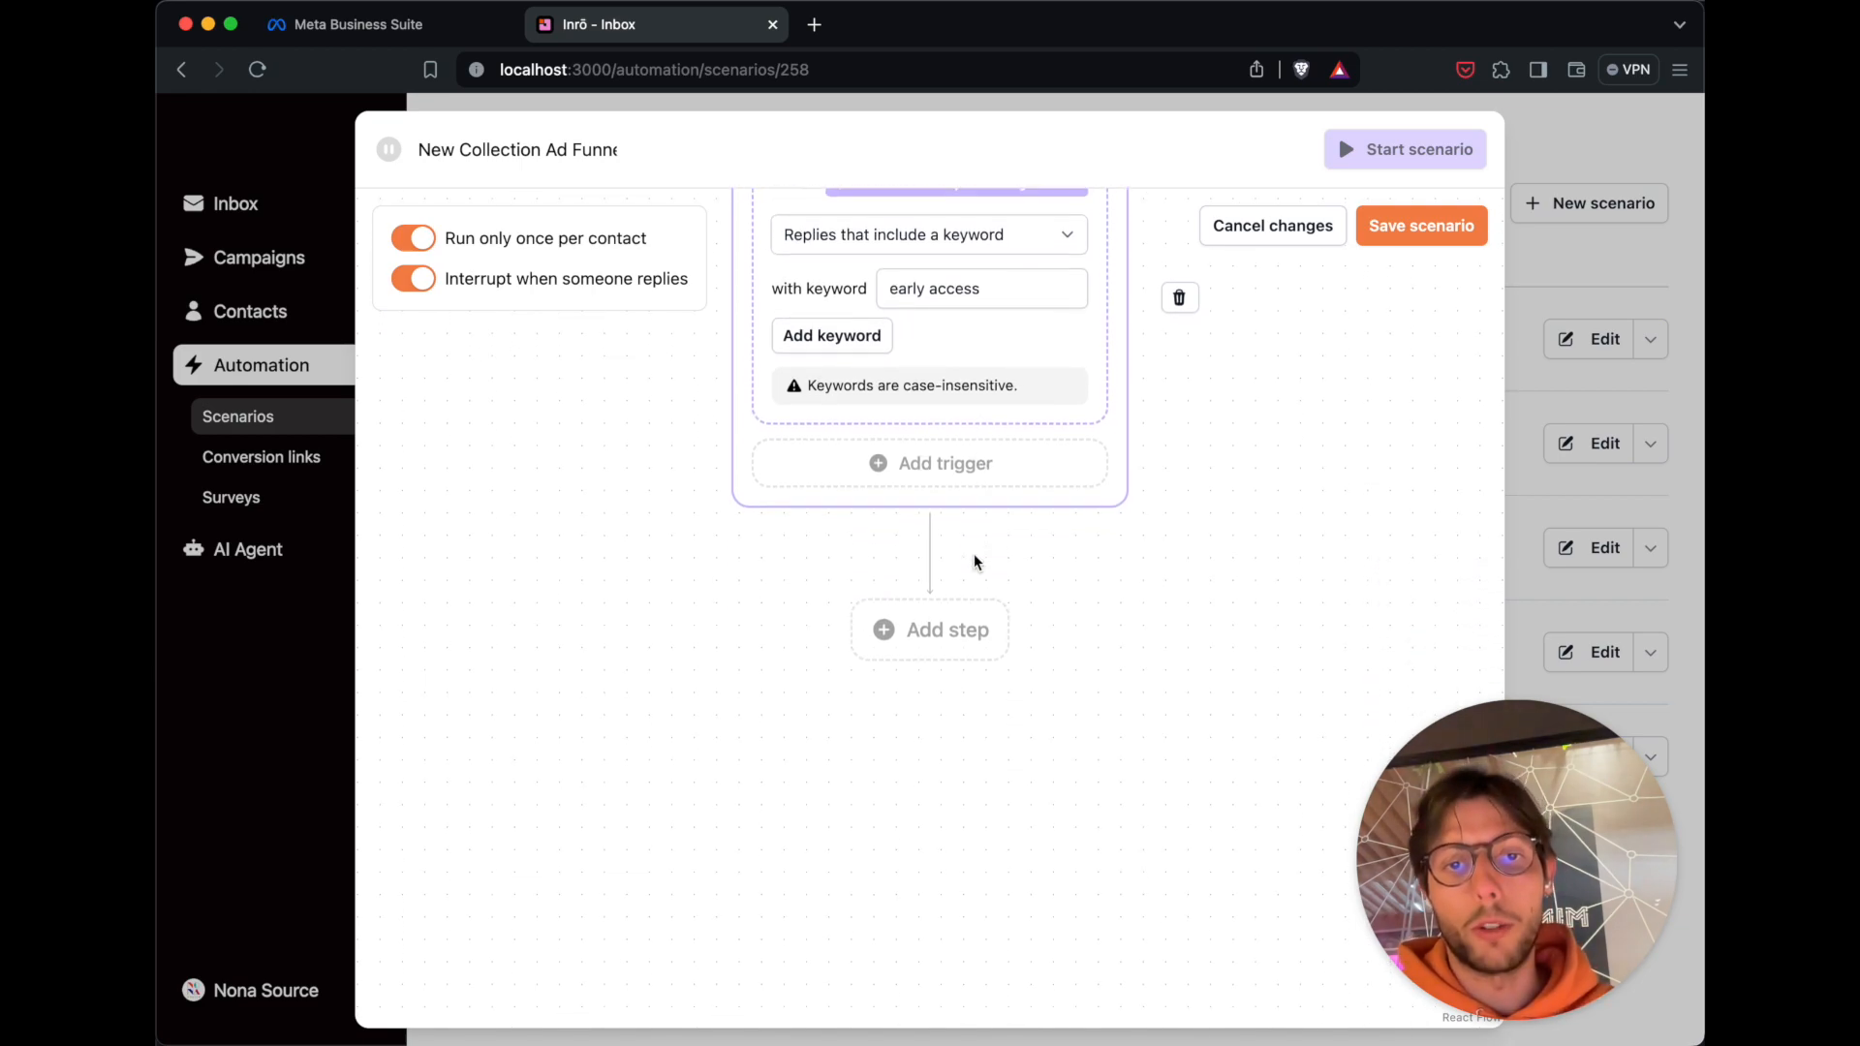
{"action": "left_click", "coordinate": [969, 533]}
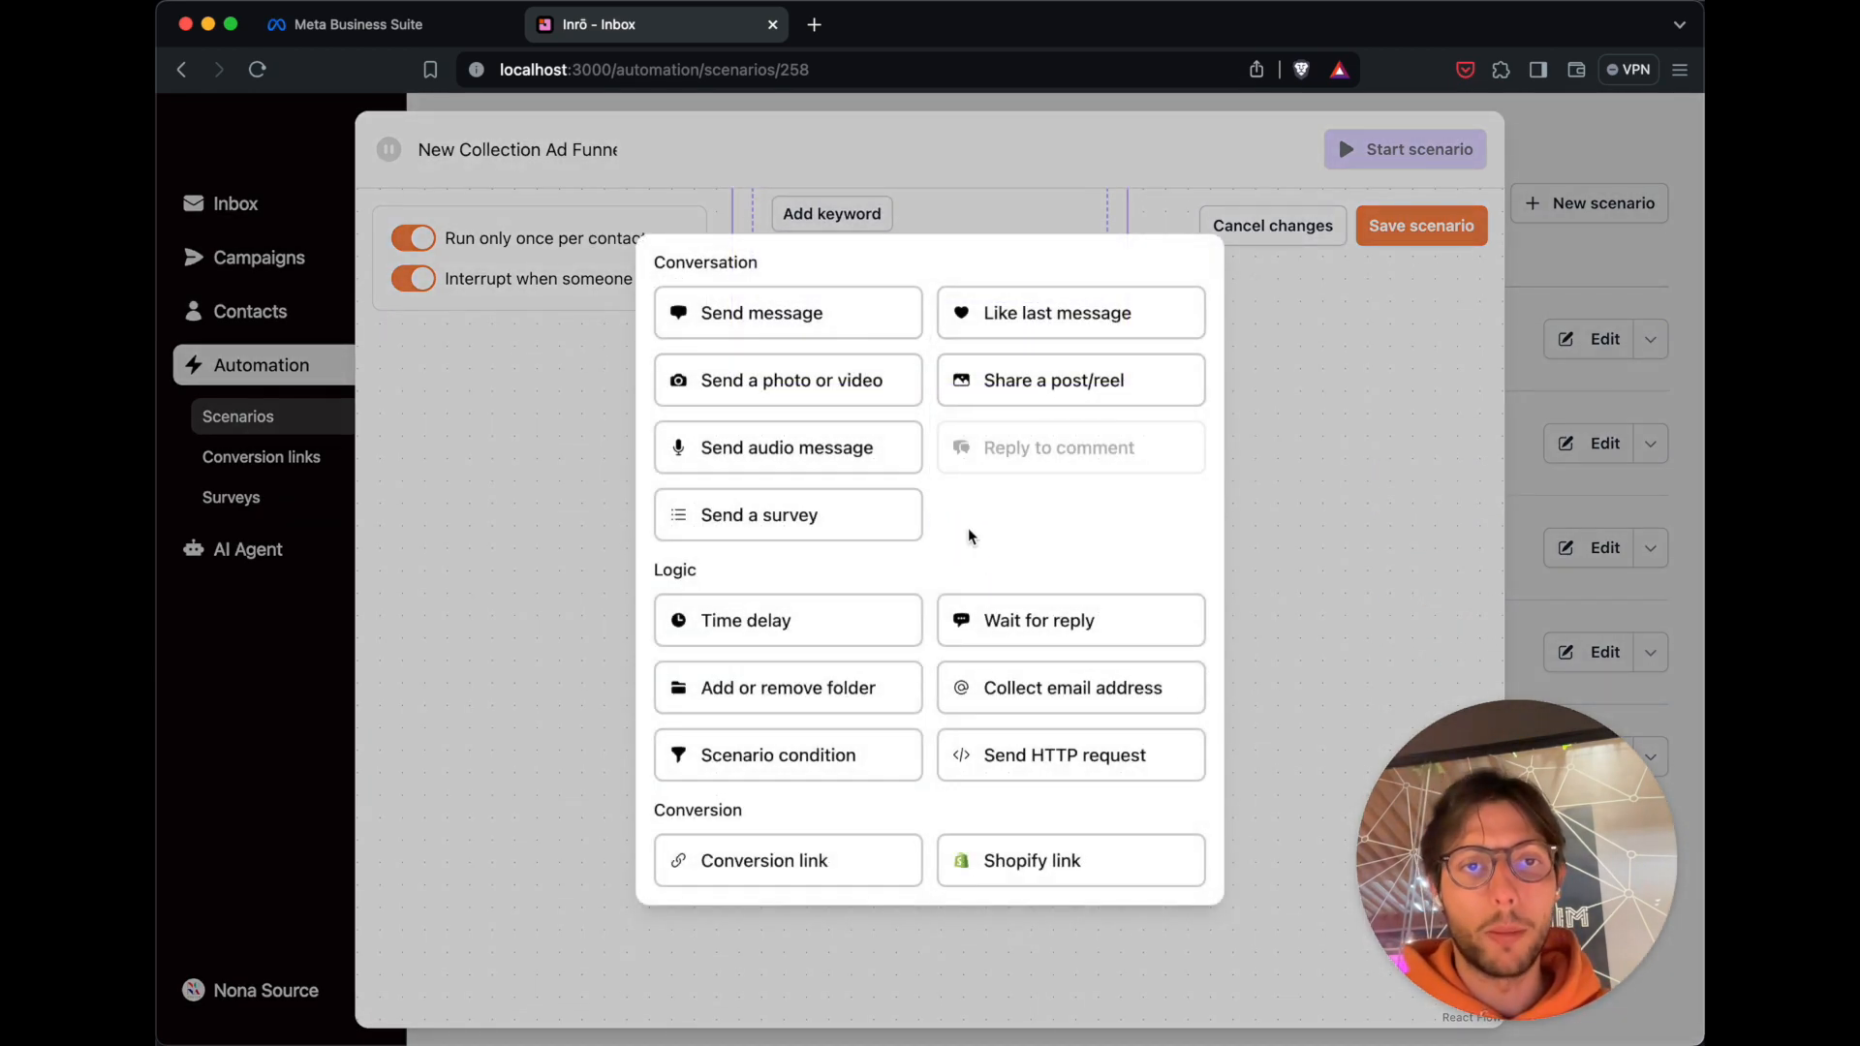
{"action": "left_click", "coordinate": [810, 688]}
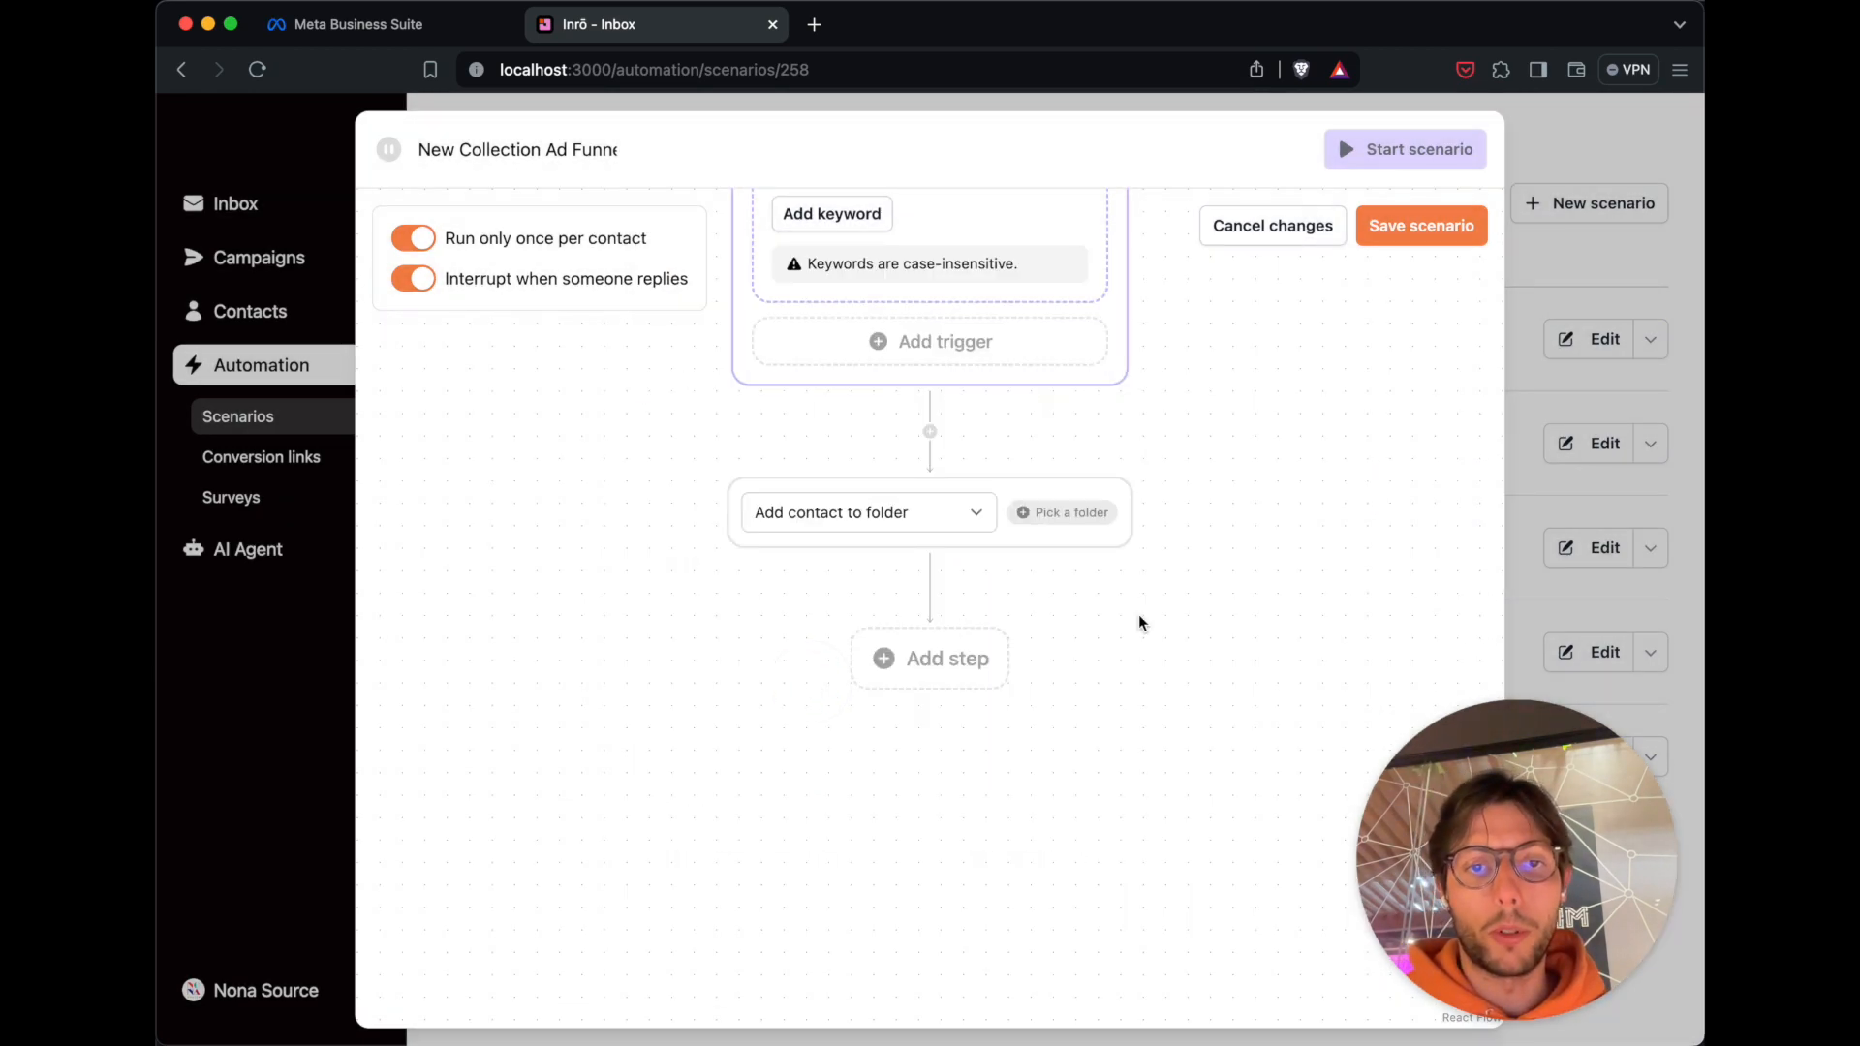
{"action": "left_click", "coordinate": [1066, 512]}
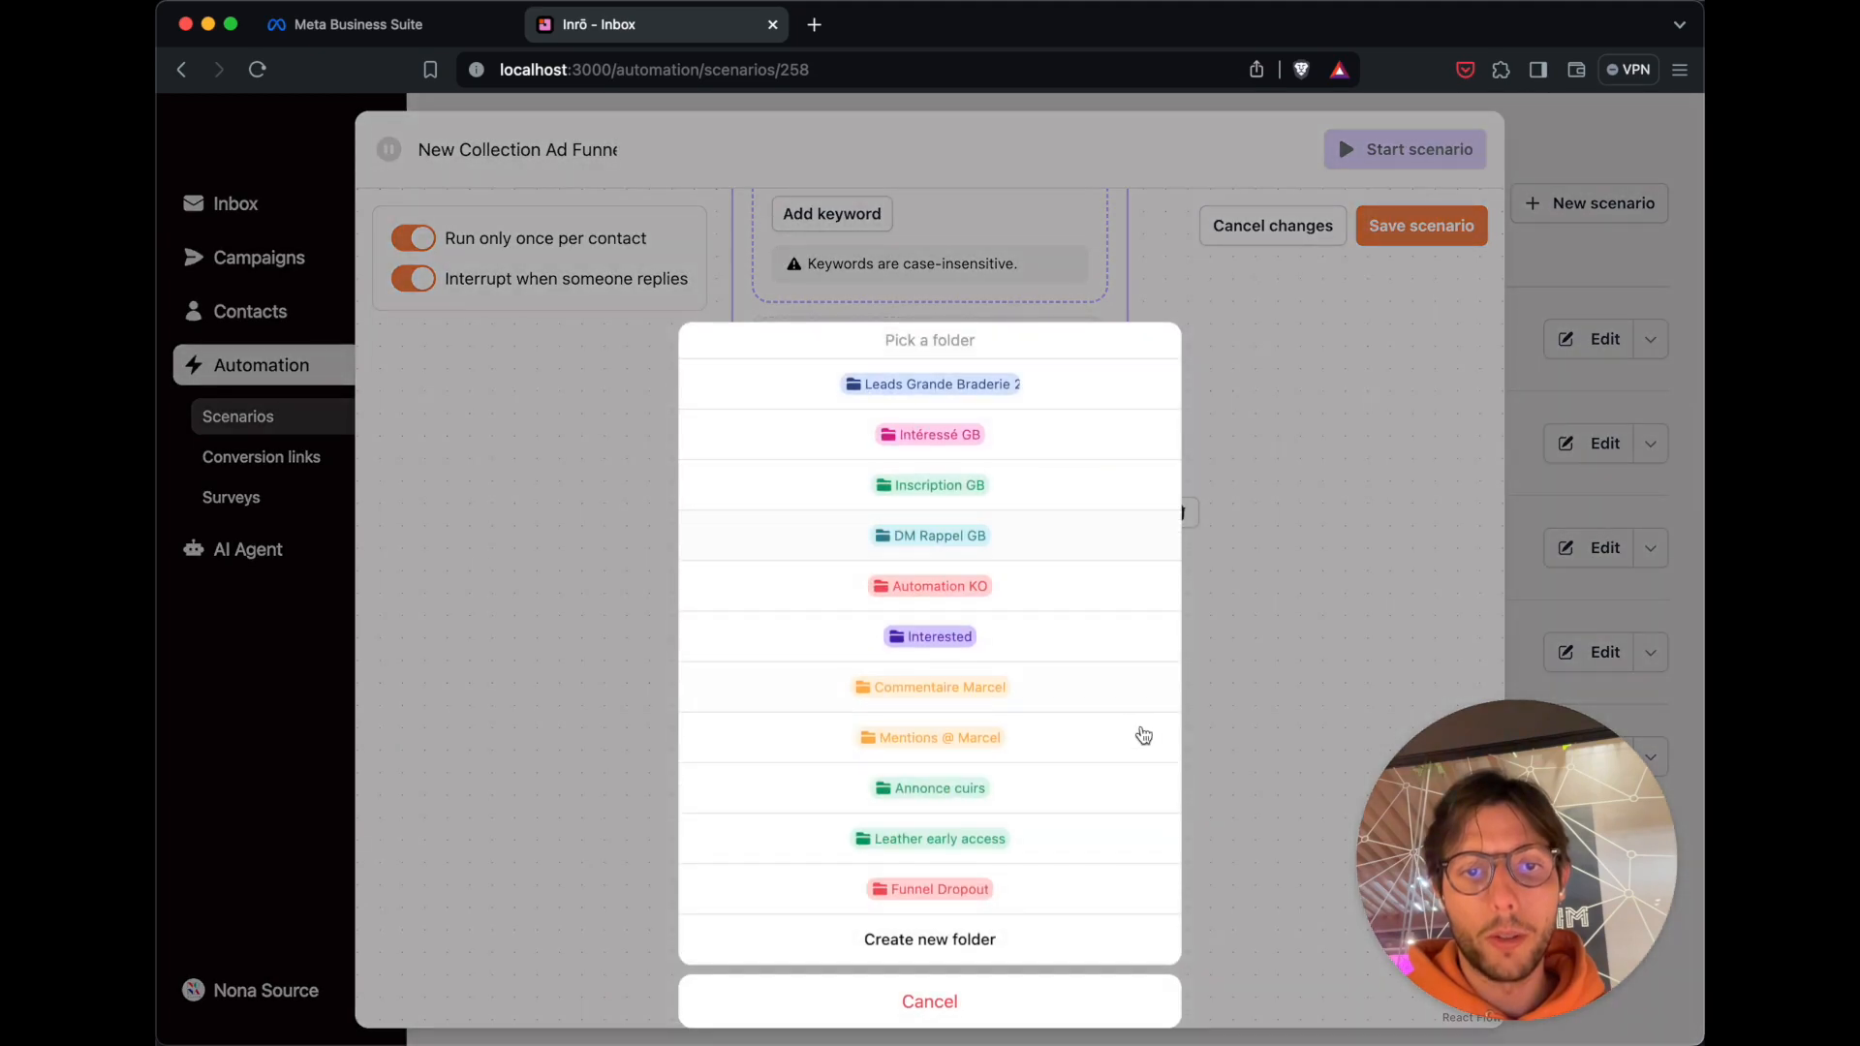
{"action": "left_click", "coordinate": [1129, 945]}
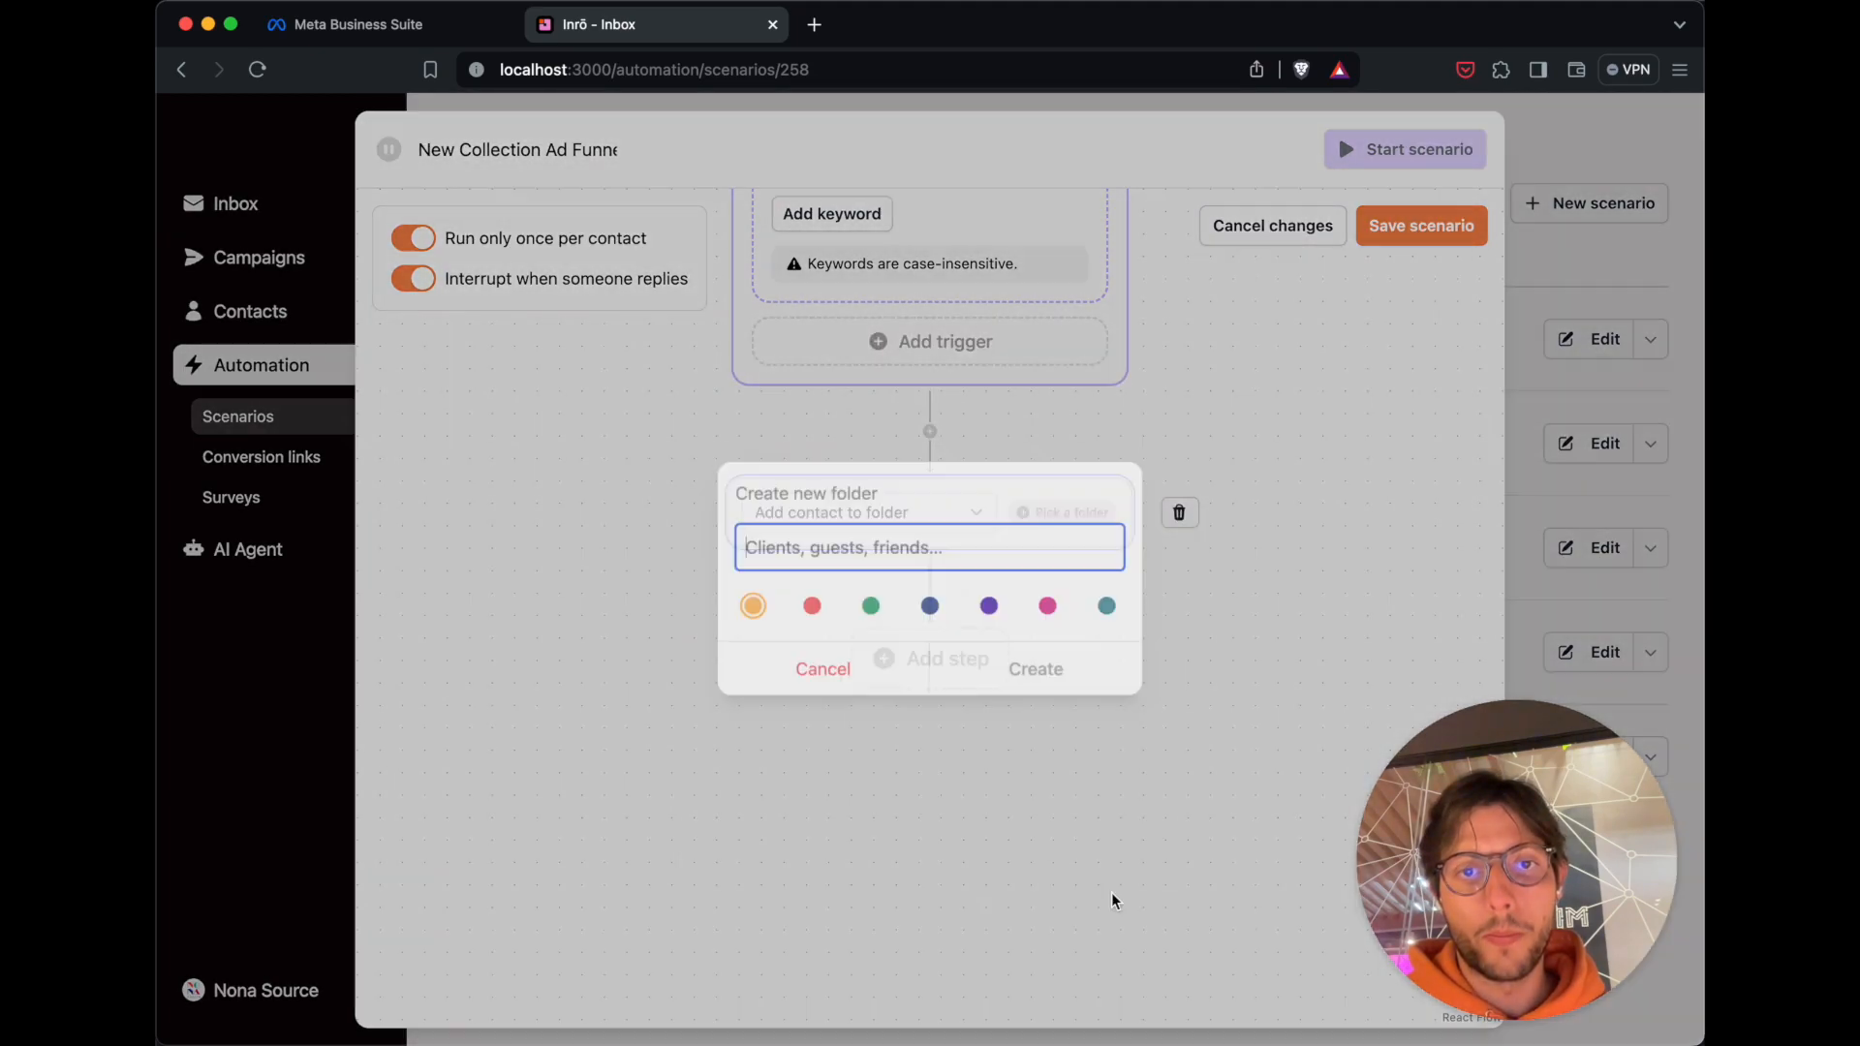
{"action": "type", "text": "Ad Lead"}
{"action": "key", "text": "super+Left"}
{"action": "type", "text": "leather"}
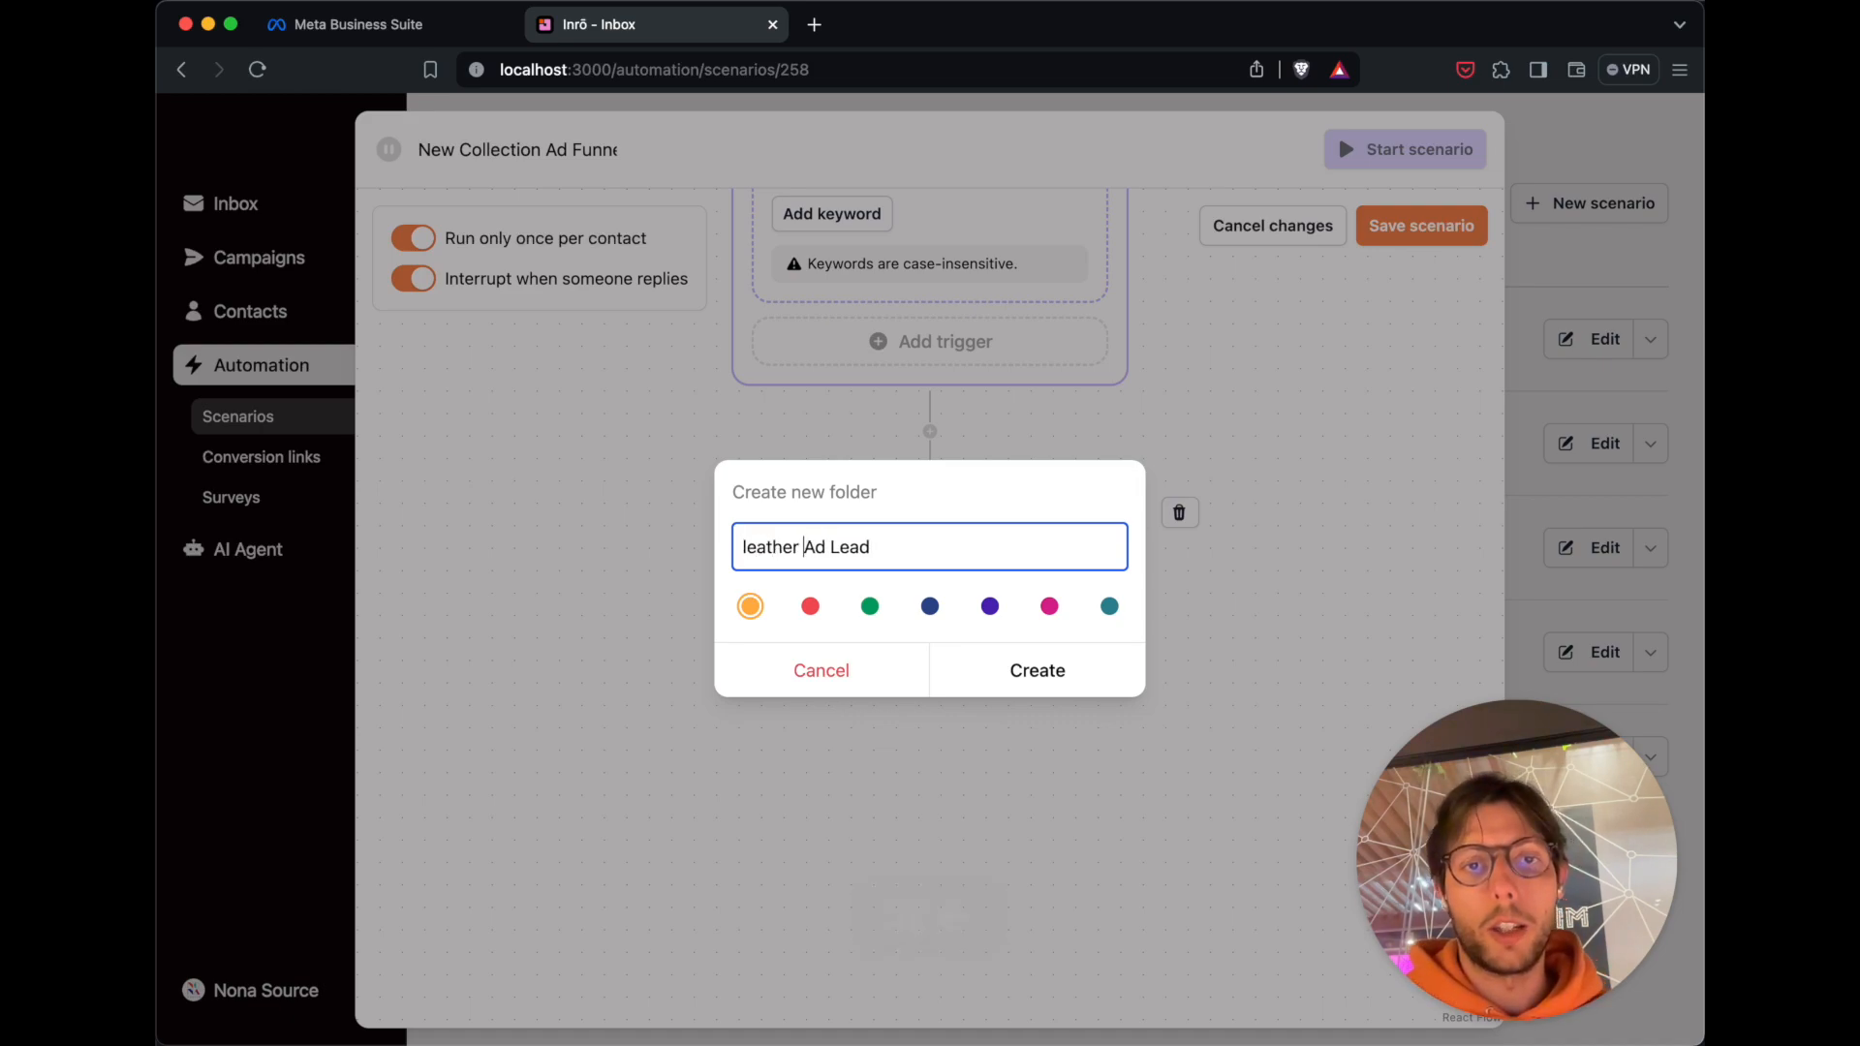
{"action": "key", "text": "super+Left"}
{"action": "key", "text": "Right"}
{"action": "key", "text": "BackSpace"}
{"action": "type", "text": "L"}
{"action": "left_click", "coordinate": [863, 607]}
{"action": "left_click", "coordinate": [1015, 666]}
Add a step that likes the contact's last message after the folder step.
{"action": "scroll", "coordinate": [1124, 629], "scroll_direction": "down", "scroll_amount": 3}
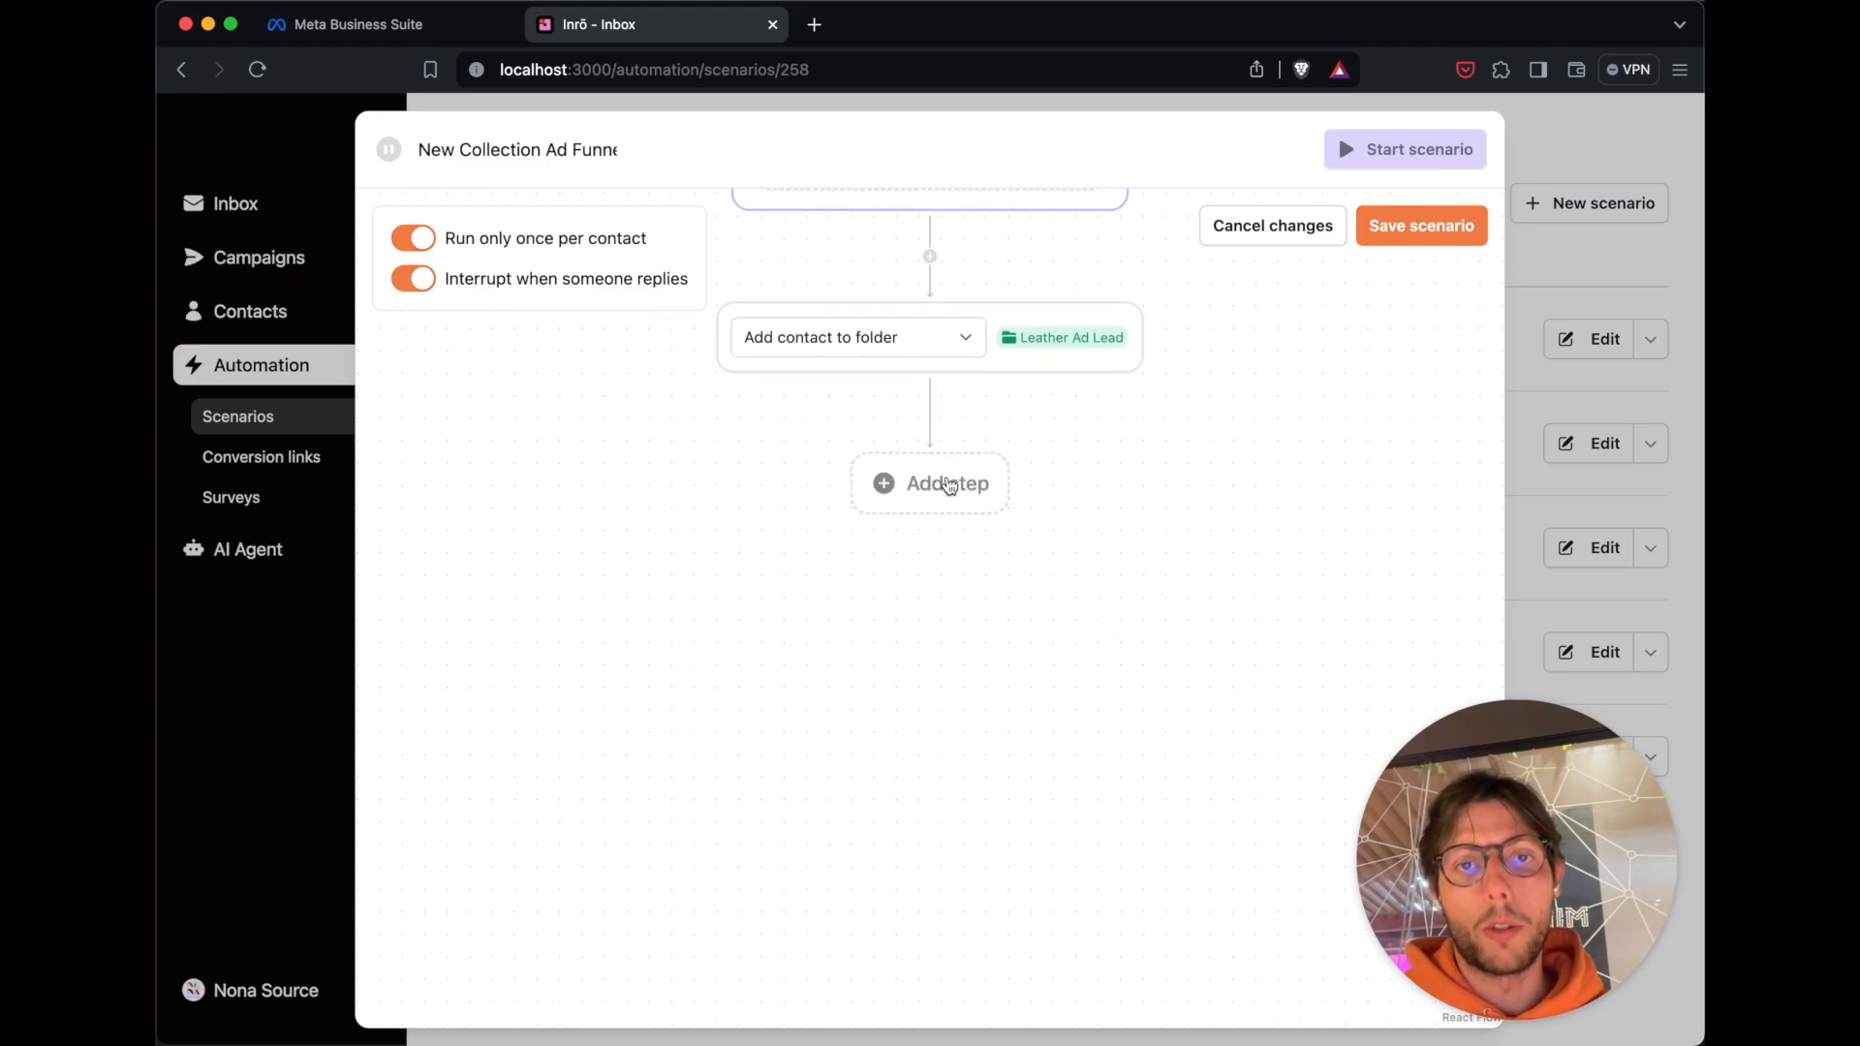
{"action": "left_click", "coordinate": [940, 479]}
{"action": "left_click", "coordinate": [1063, 318]}
Add a message step after the like reading "Hi, here's your link to the new products!".
{"action": "scroll", "coordinate": [1117, 487], "scroll_direction": "down", "scroll_amount": 2}
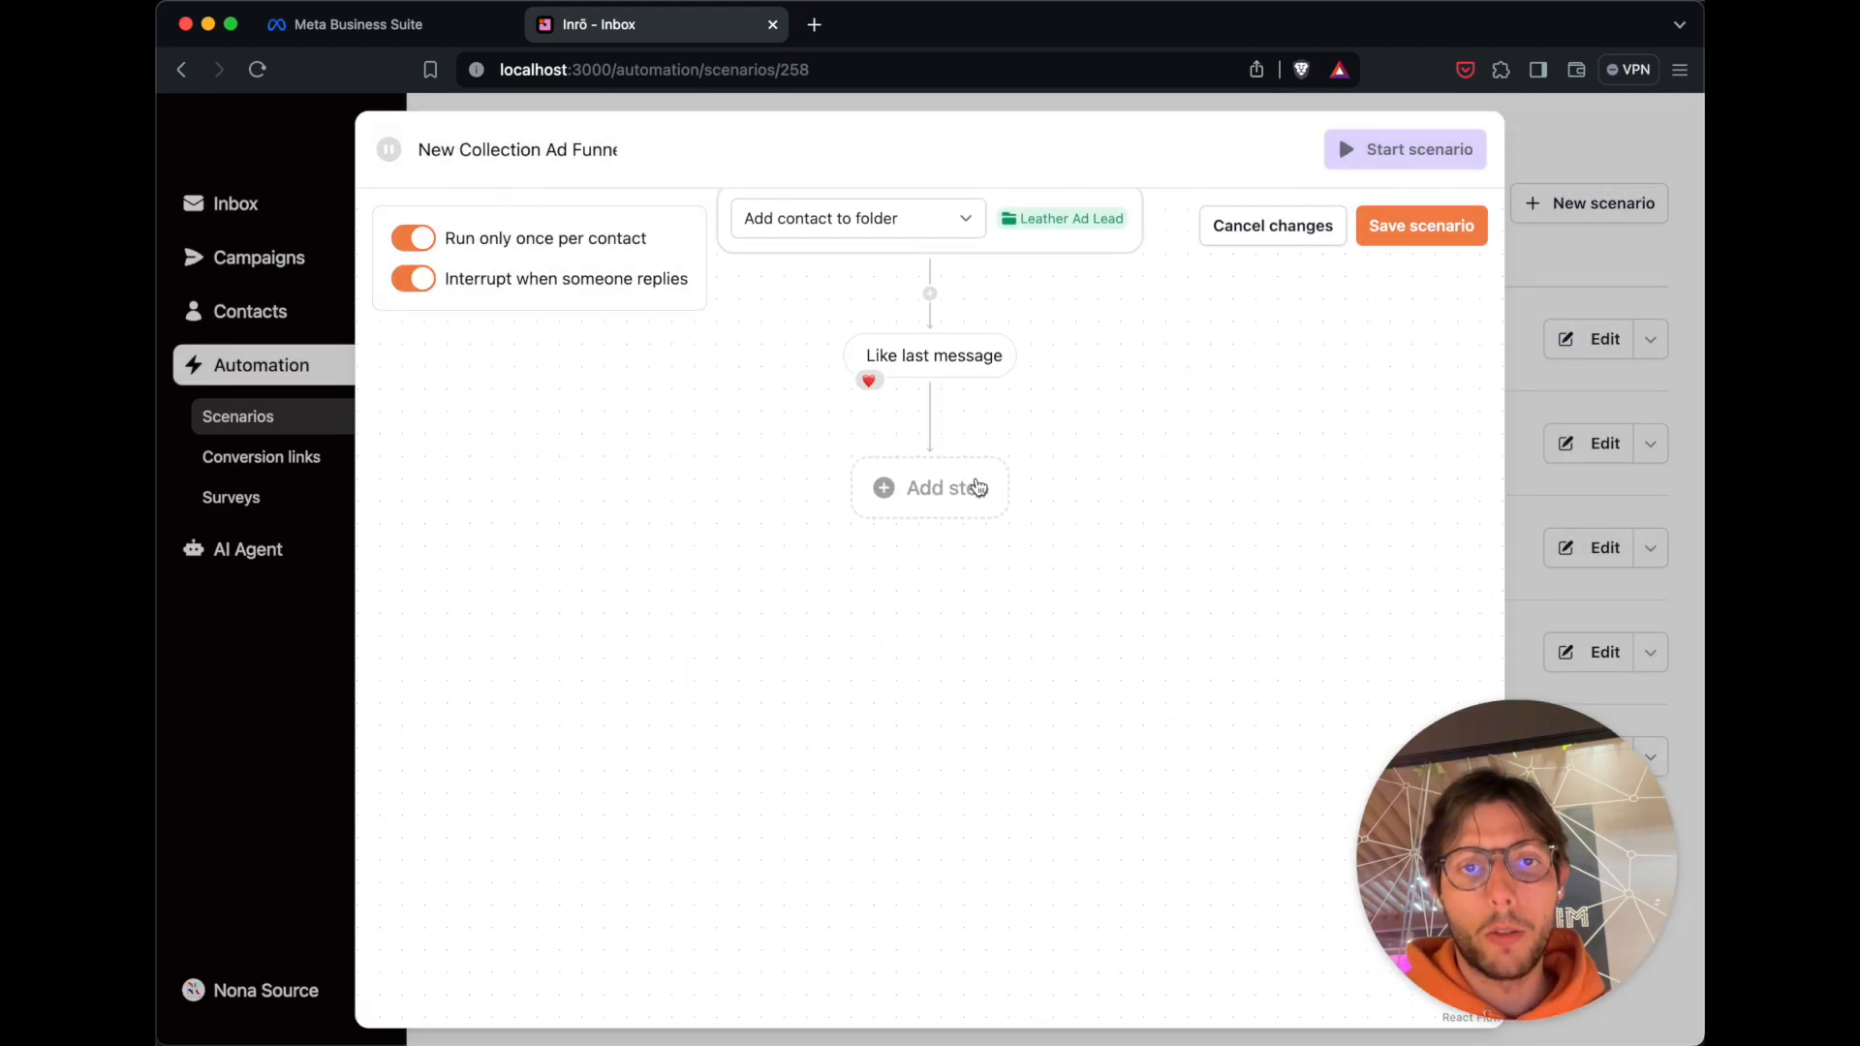
{"action": "left_click", "coordinate": [940, 480]}
{"action": "left_click", "coordinate": [791, 334]}
{"action": "type", "text": "Hi, here's "}
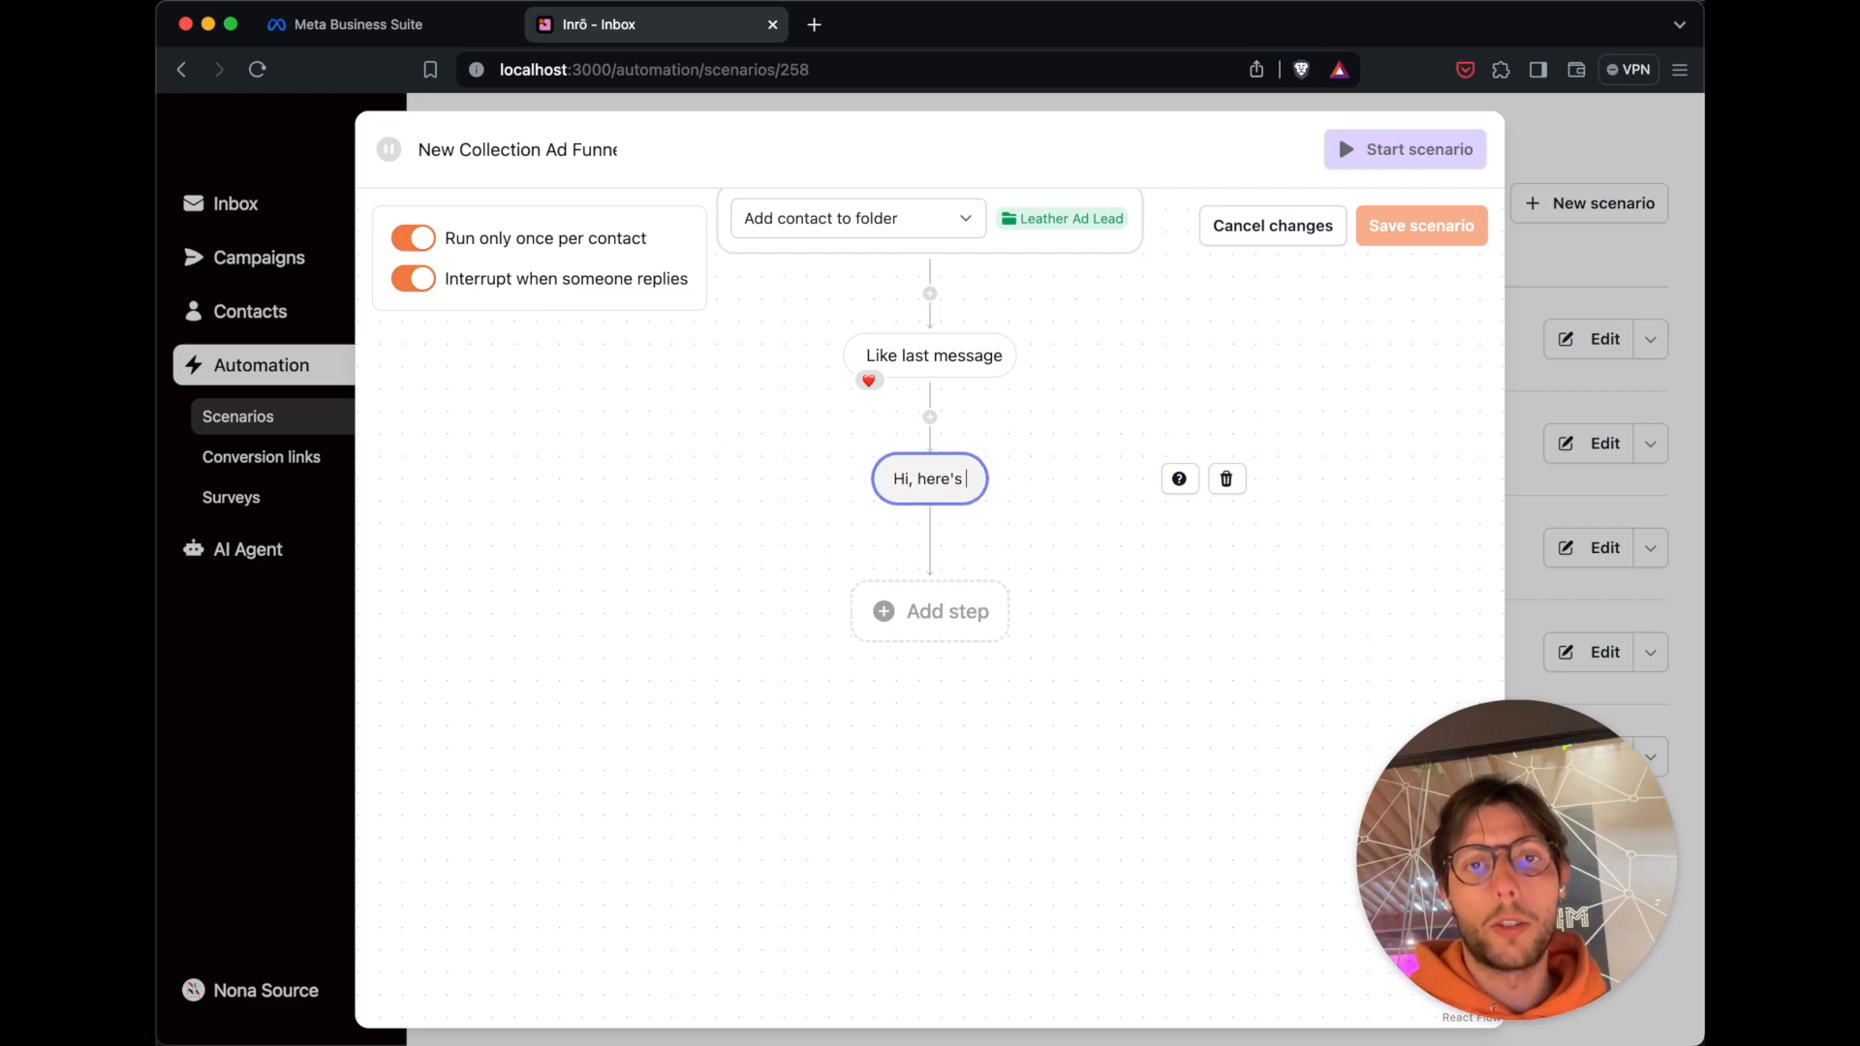
{"action": "type", "text": "your link to the new products!"}
{"action": "left_click", "coordinate": [503, 523]}
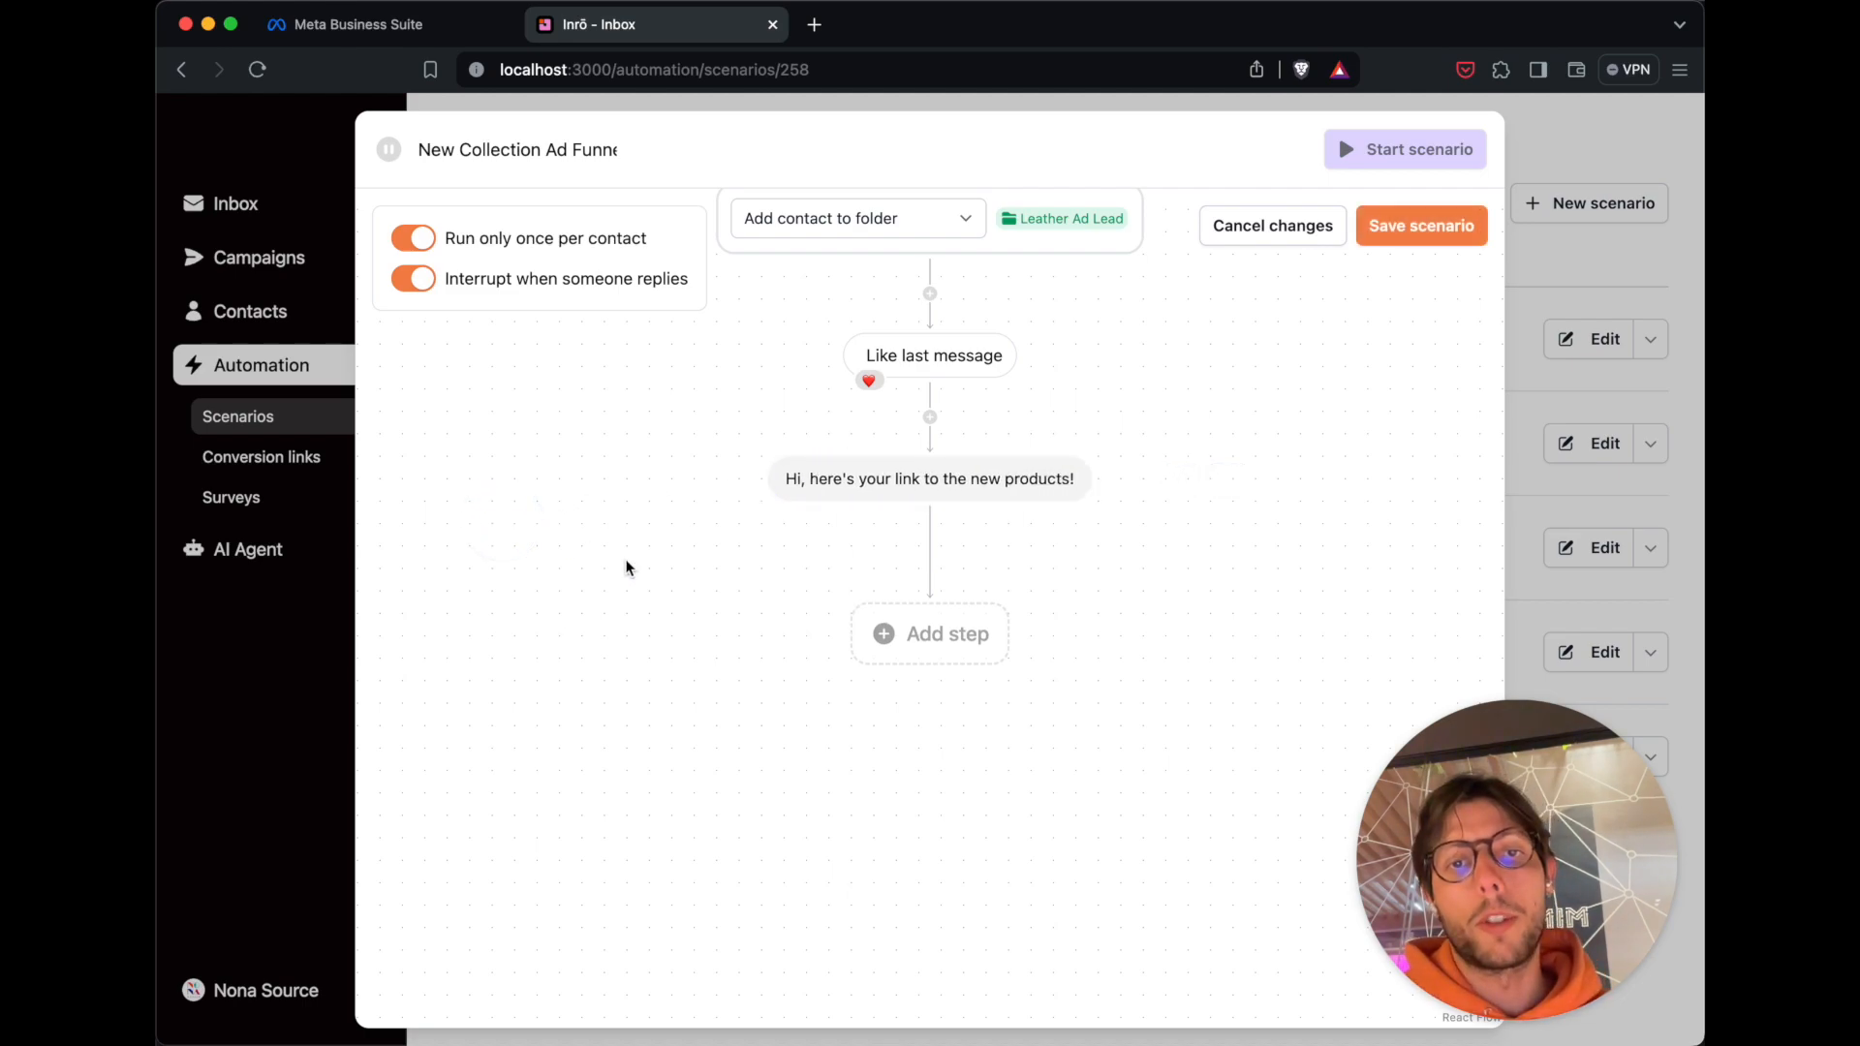
Add the "Deadstock Leathers & Fake" conversion link after the message and put contacts who open it in the "Leather early access" folder.
{"action": "left_click", "coordinate": [982, 566]}
{"action": "left_click", "coordinate": [812, 865]}
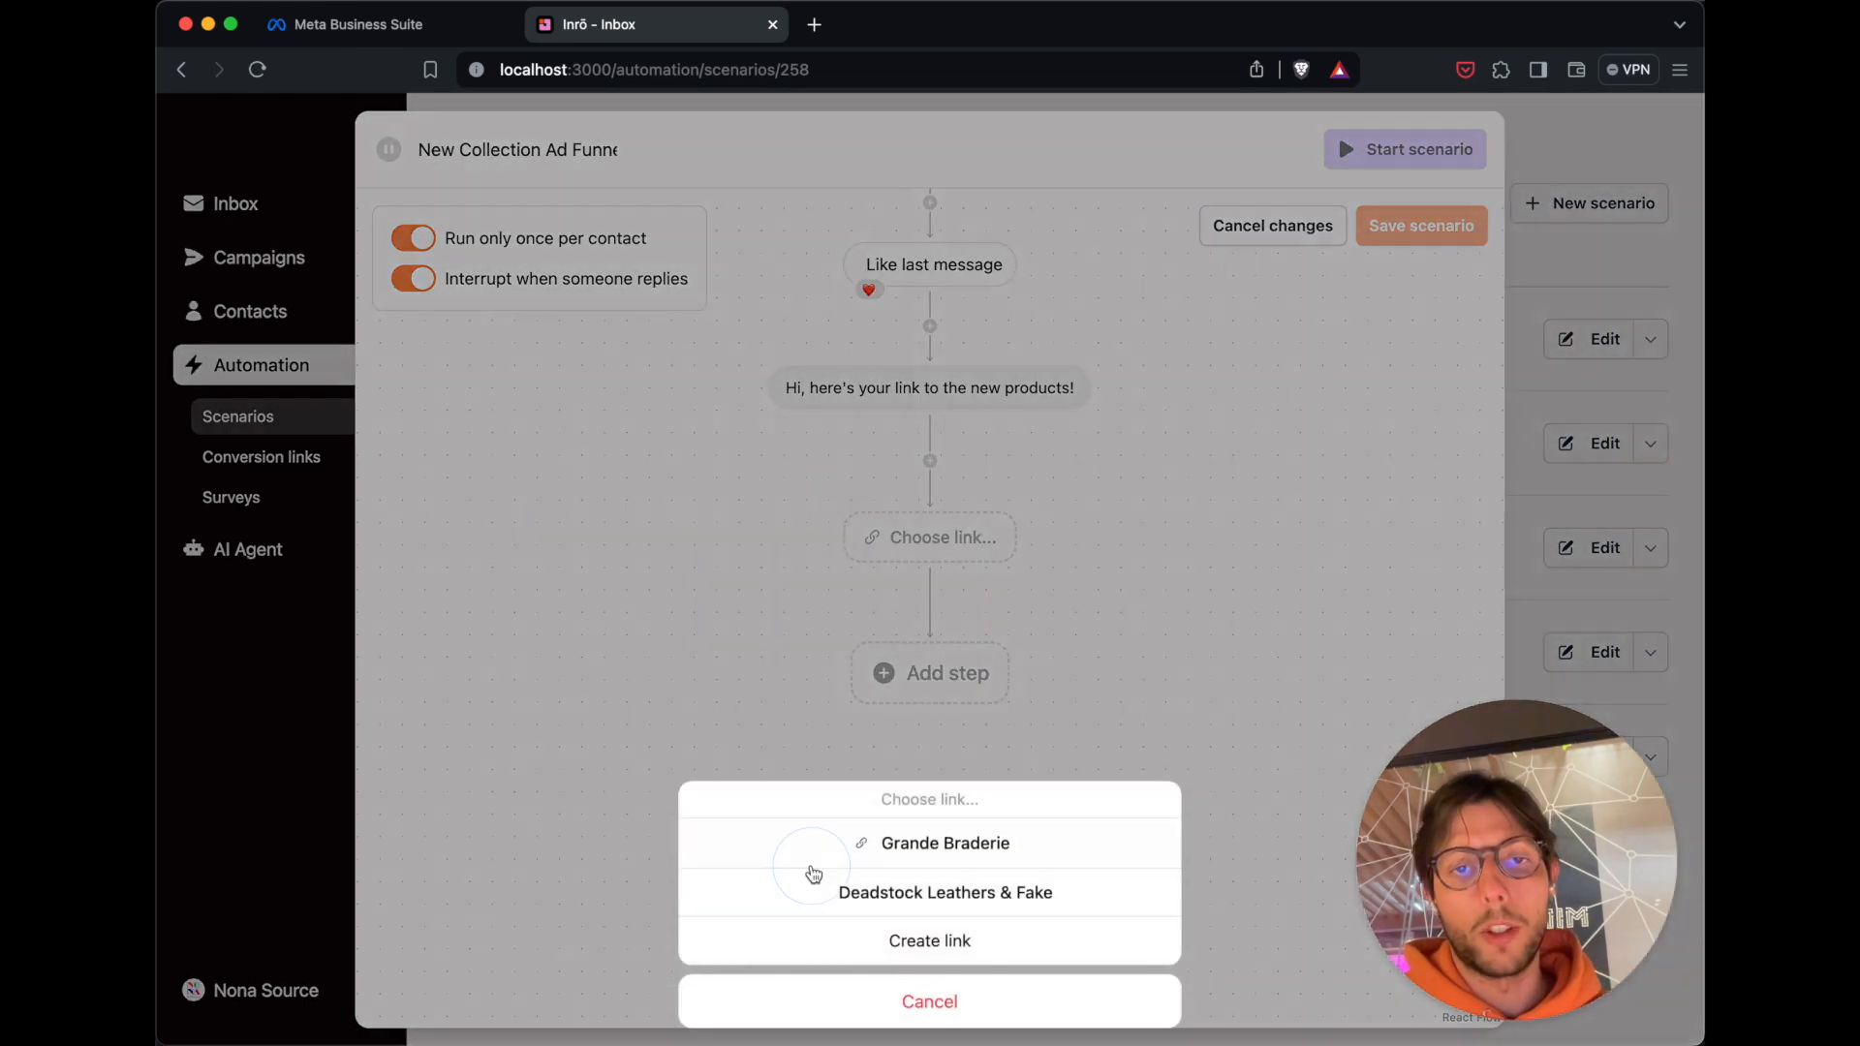
{"action": "left_click", "coordinate": [1103, 888]}
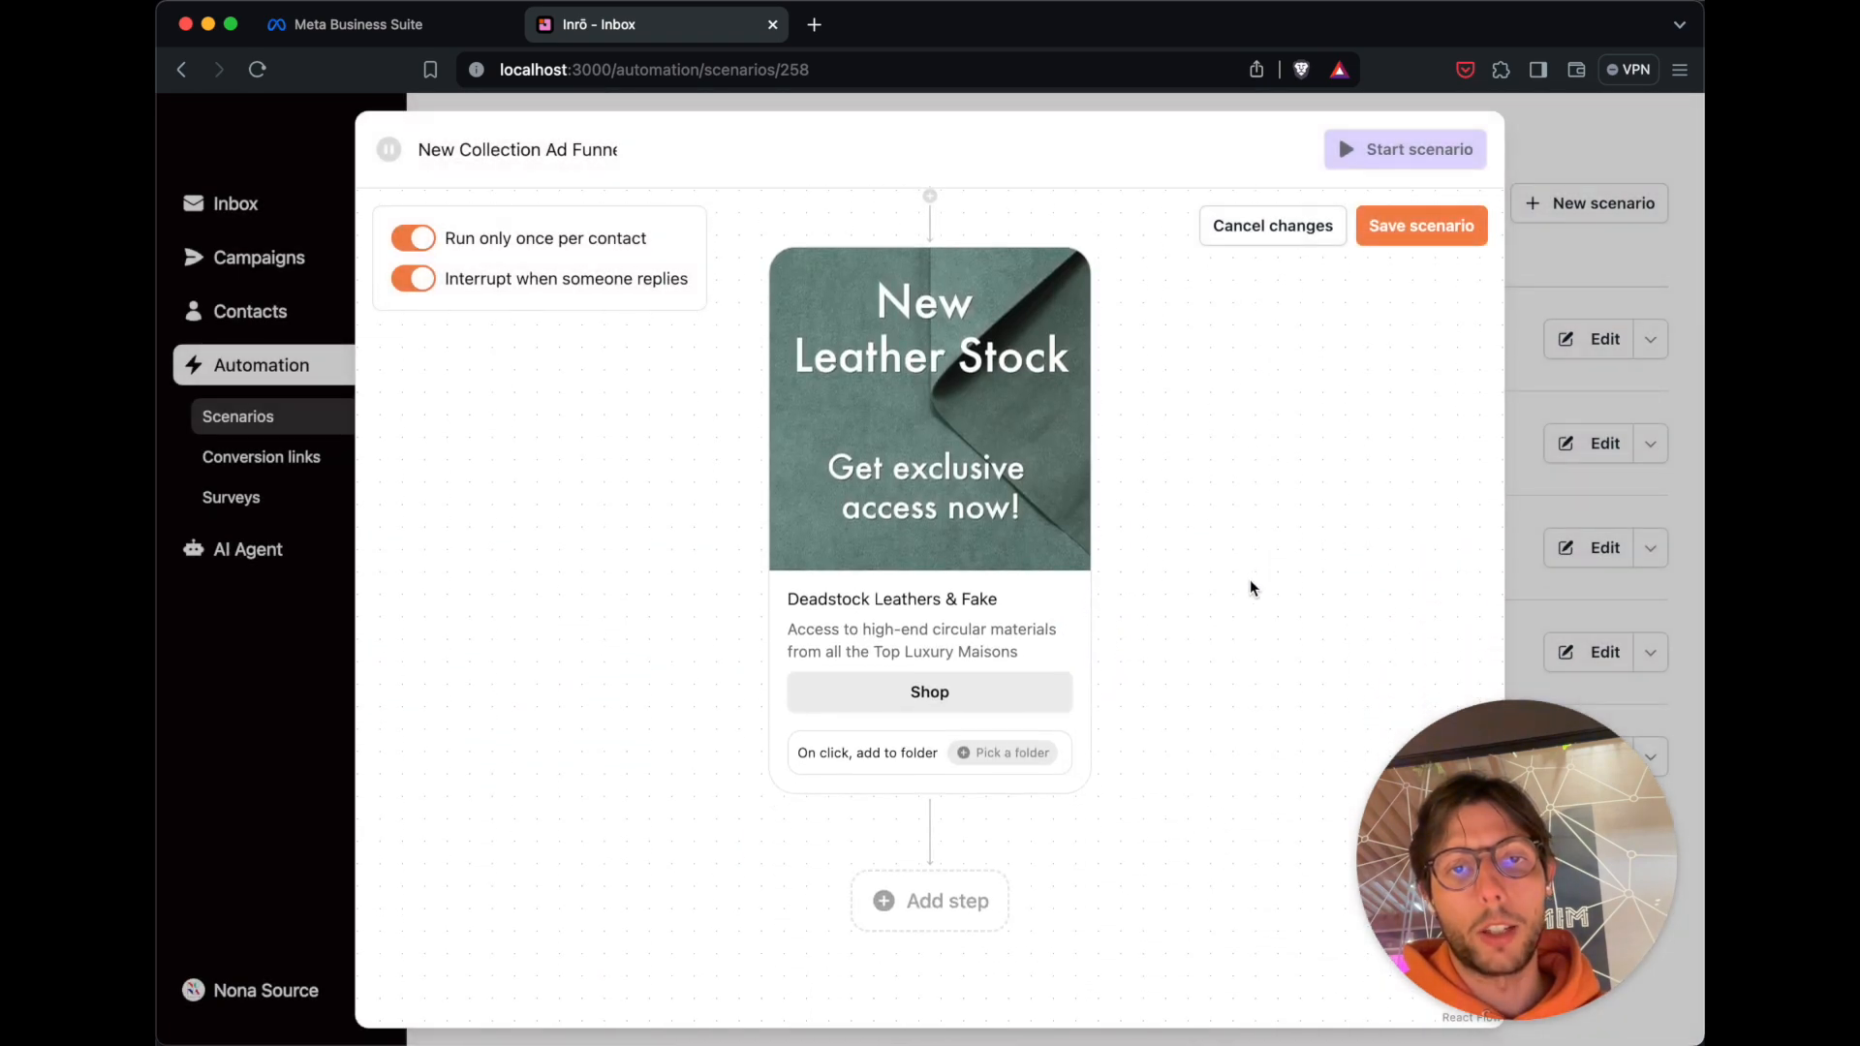
{"action": "left_click", "coordinate": [1016, 729]}
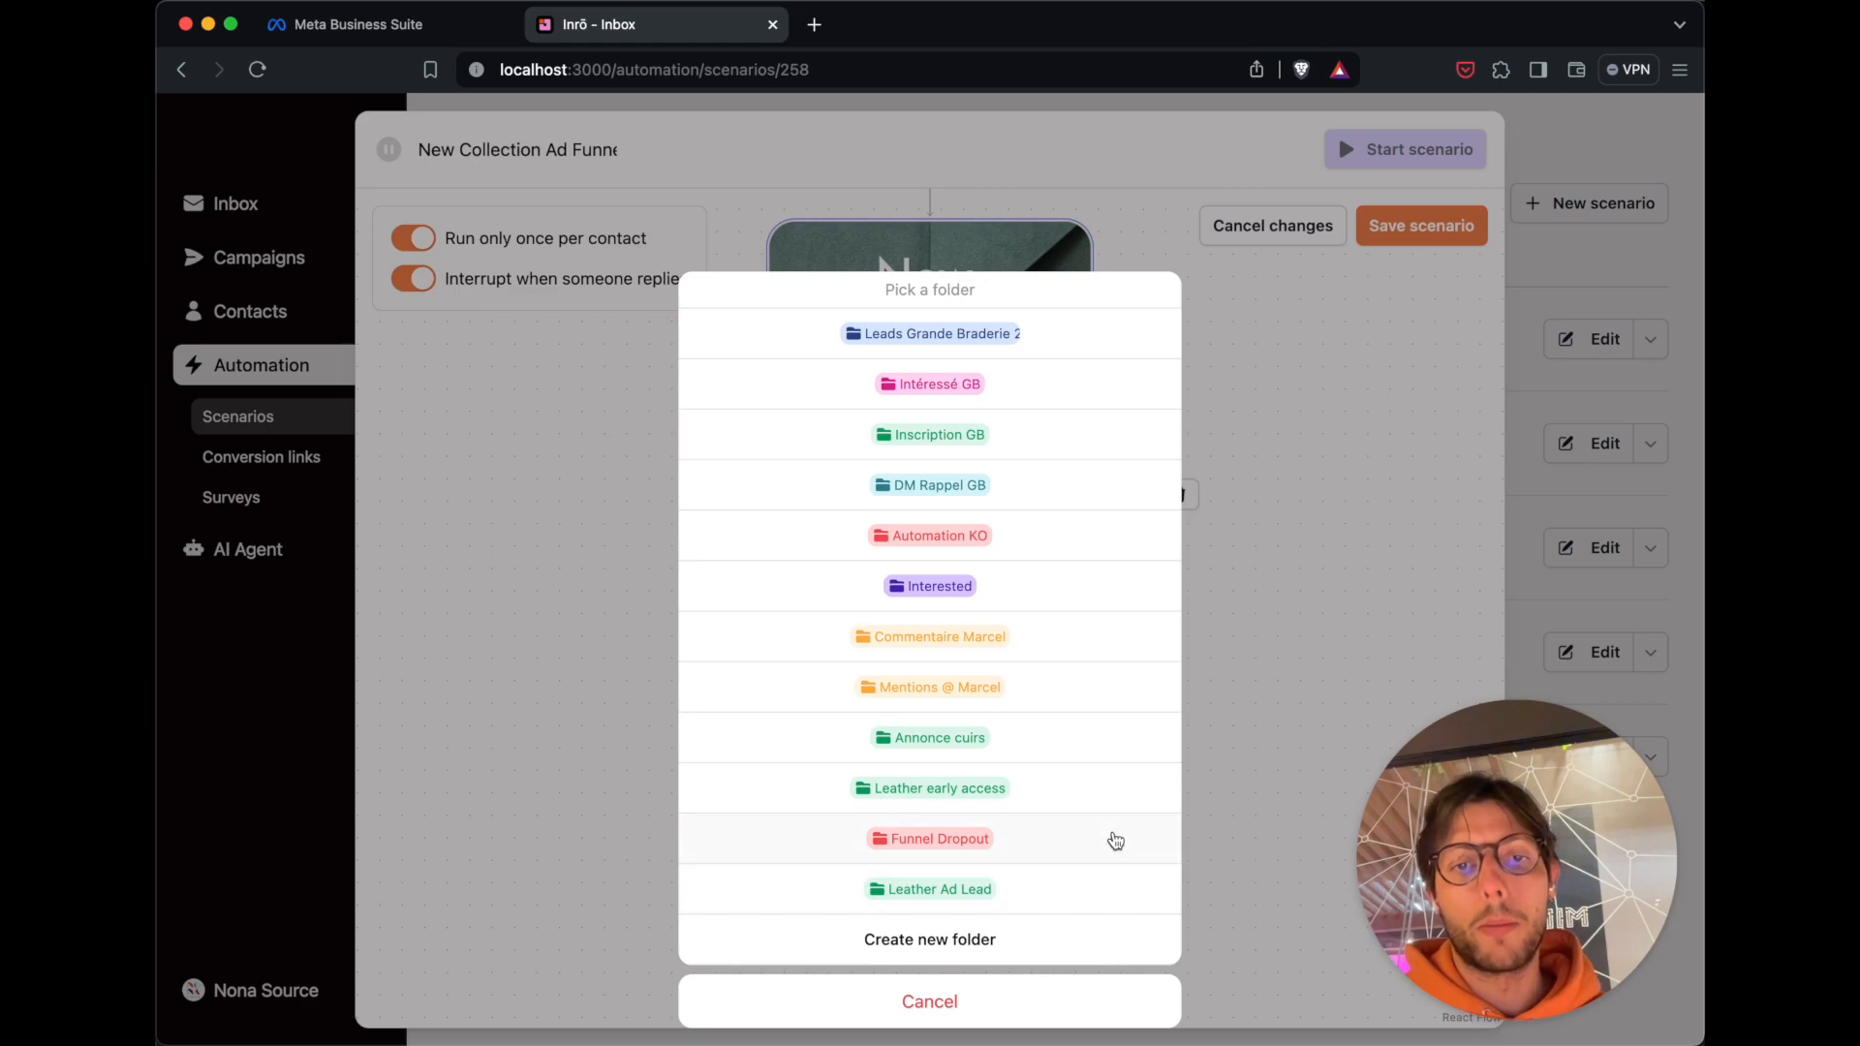
{"action": "left_click", "coordinate": [1097, 787]}
Add a time delay after the conversion link, choosing its unit and setting its wait value to 2.
{"action": "scroll", "coordinate": [1092, 768], "scroll_direction": "down", "scroll_amount": 5}
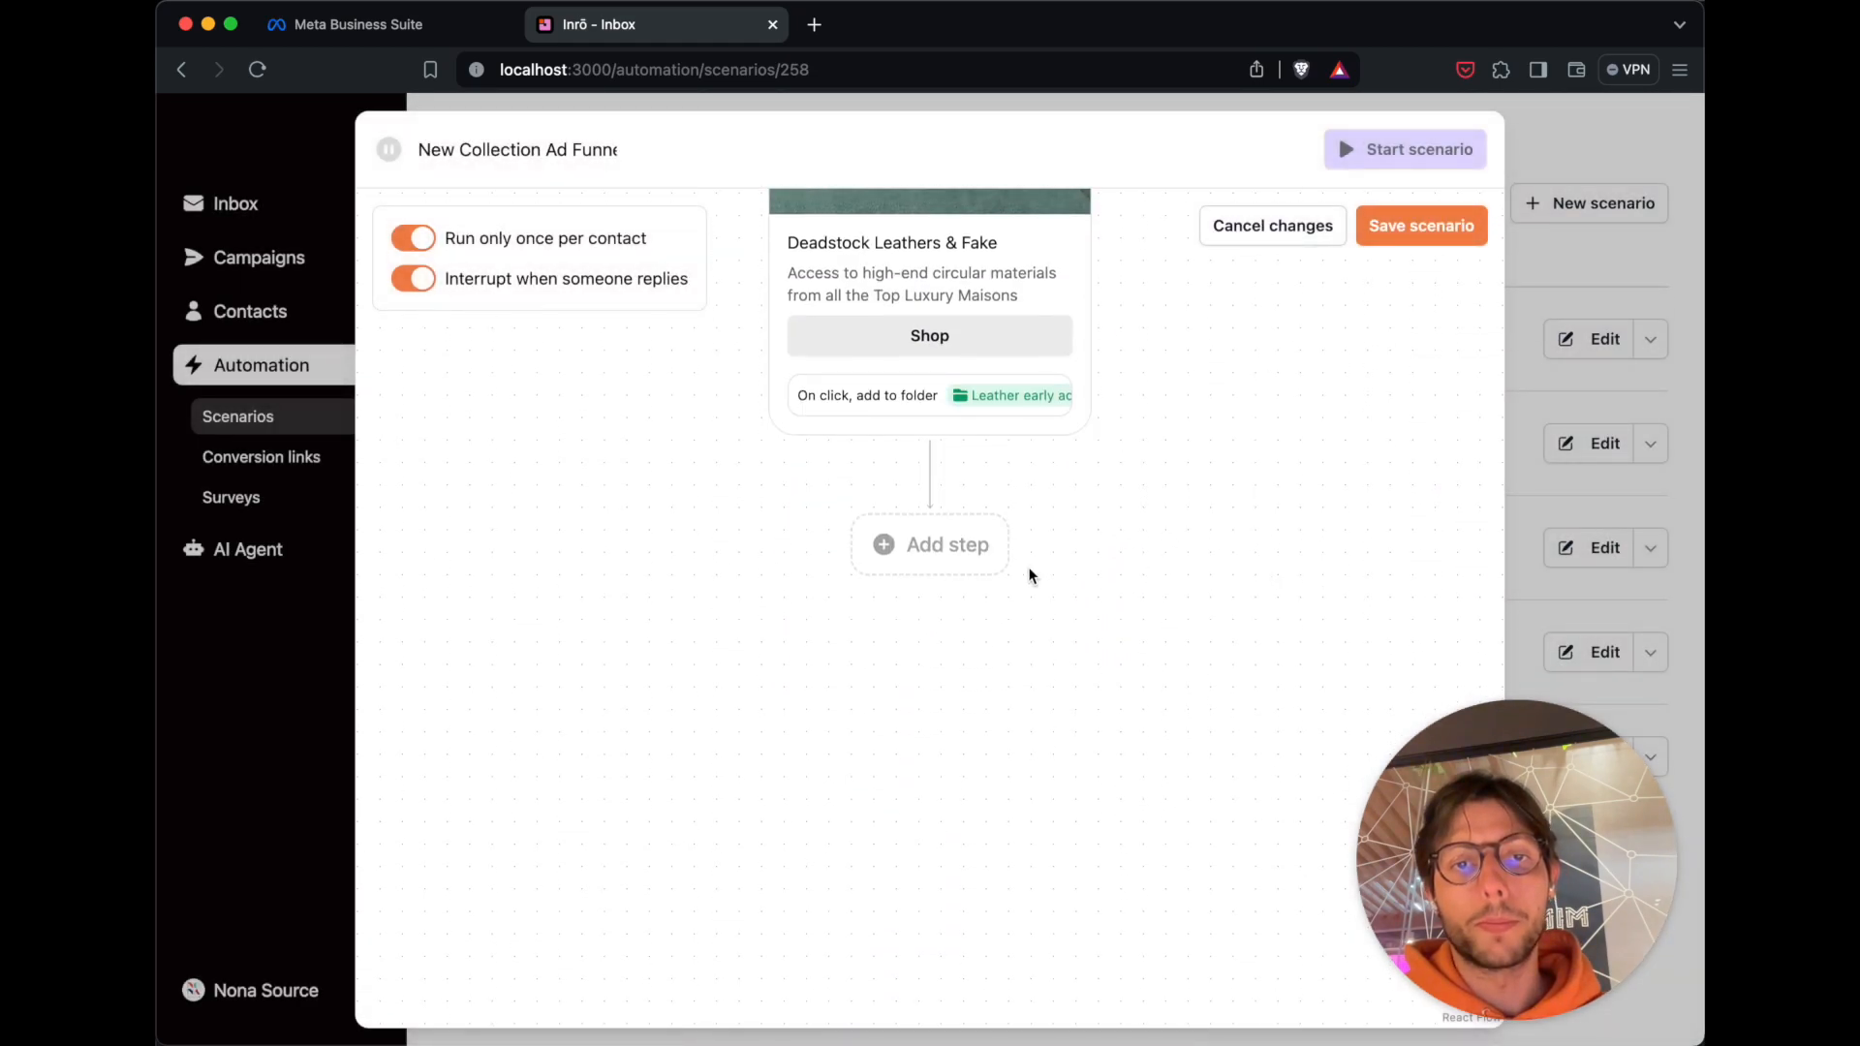
{"action": "left_click", "coordinate": [950, 552]}
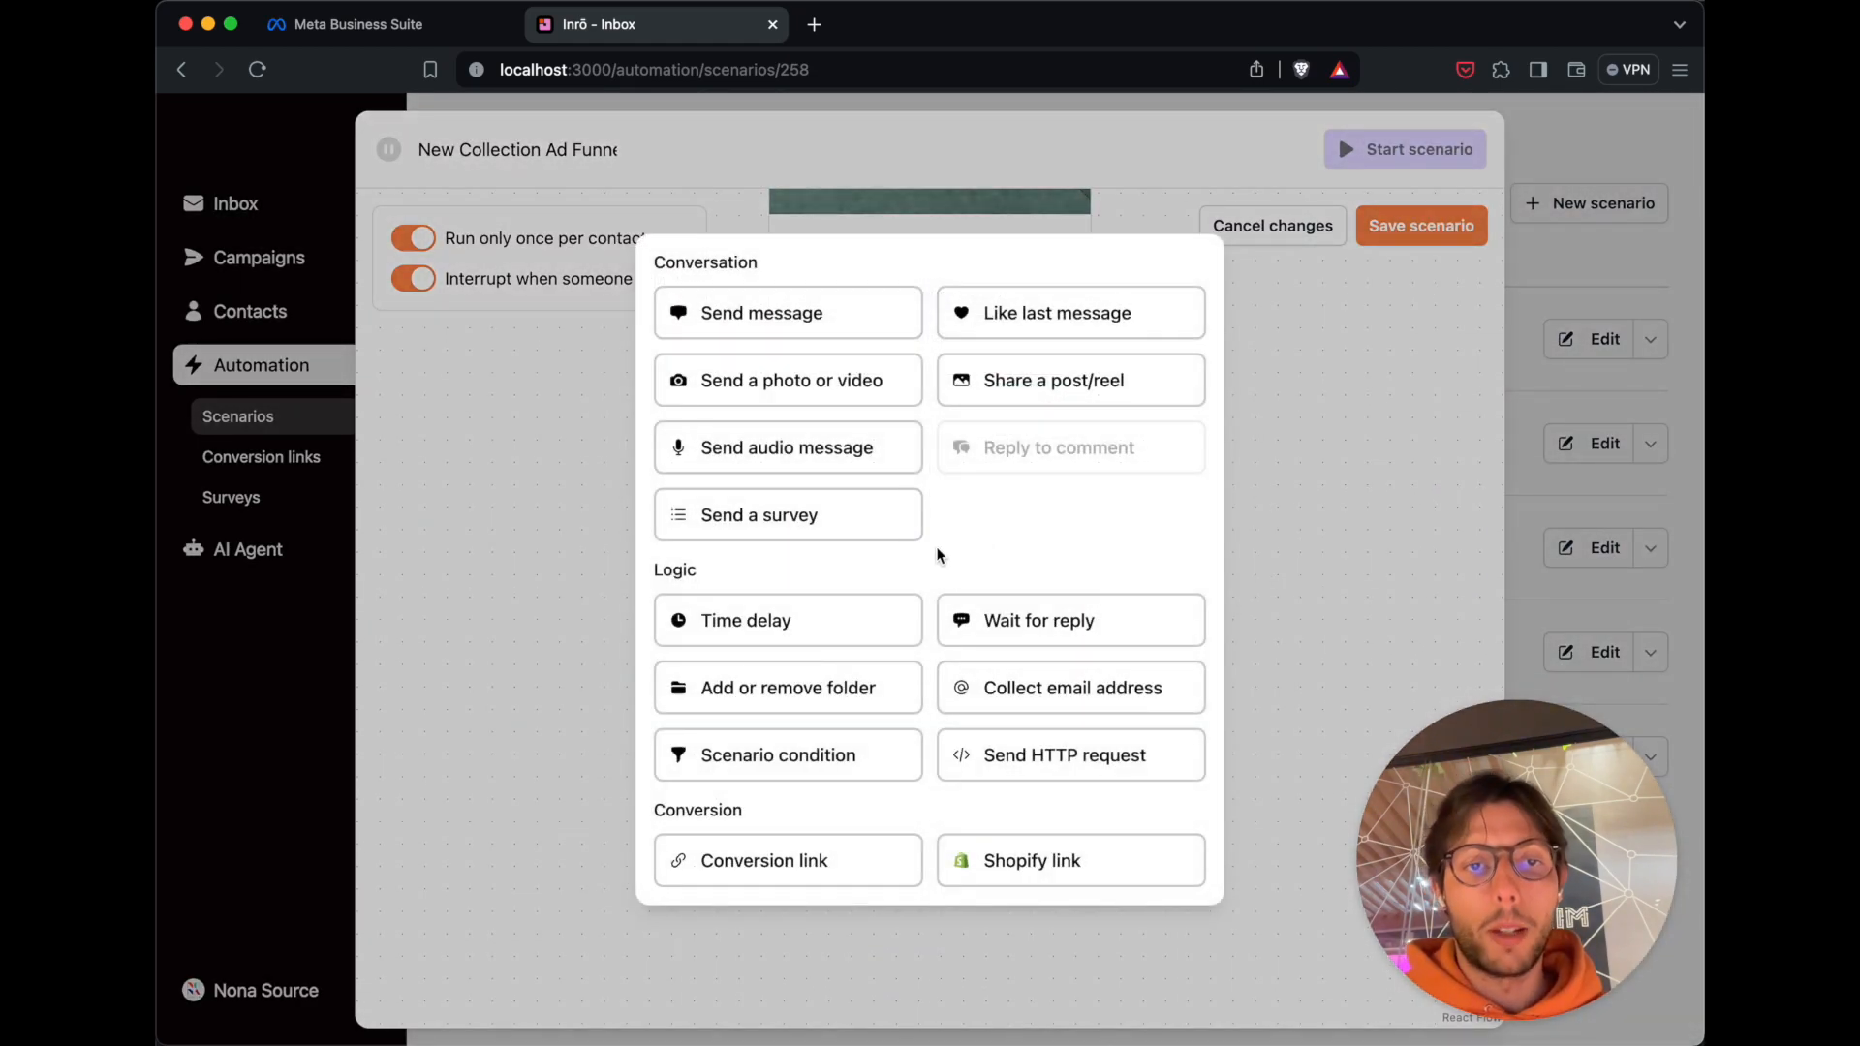
{"action": "left_click", "coordinate": [800, 618]}
{"action": "left_click", "coordinate": [996, 502]}
{"action": "left_click", "coordinate": [988, 573]}
{"action": "double_click", "coordinate": [917, 497]}
{"action": "type", "text": "2"}
Add a scenario condition after the delay that stops the scenario if the last link was clicked.
{"action": "left_click", "coordinate": [961, 653]}
{"action": "left_click", "coordinate": [812, 744]}
{"action": "left_click", "coordinate": [794, 705]}
{"action": "left_click", "coordinate": [806, 733]}
{"action": "left_click", "coordinate": [643, 665]}
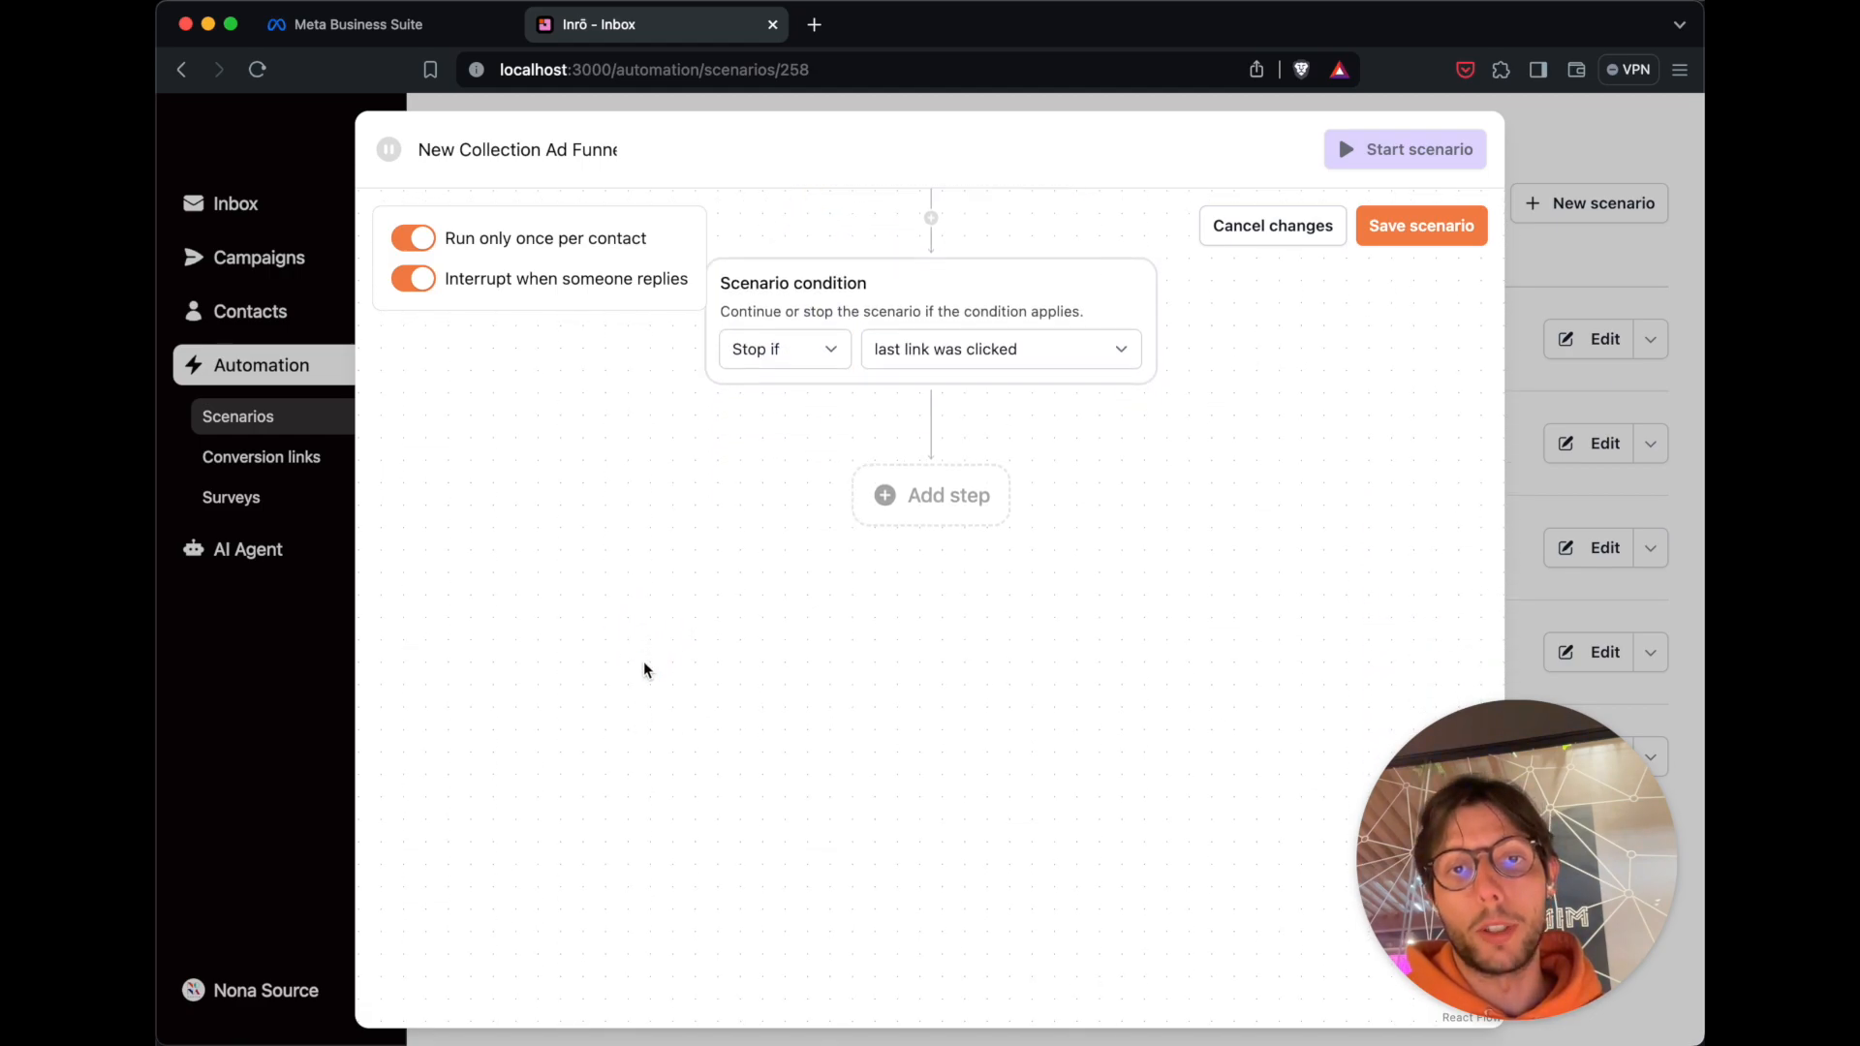
Add a reminder message after the condition: "Hey, the early access is ending soon. Hurry before everyone arrives!".
{"action": "left_click", "coordinate": [927, 481]}
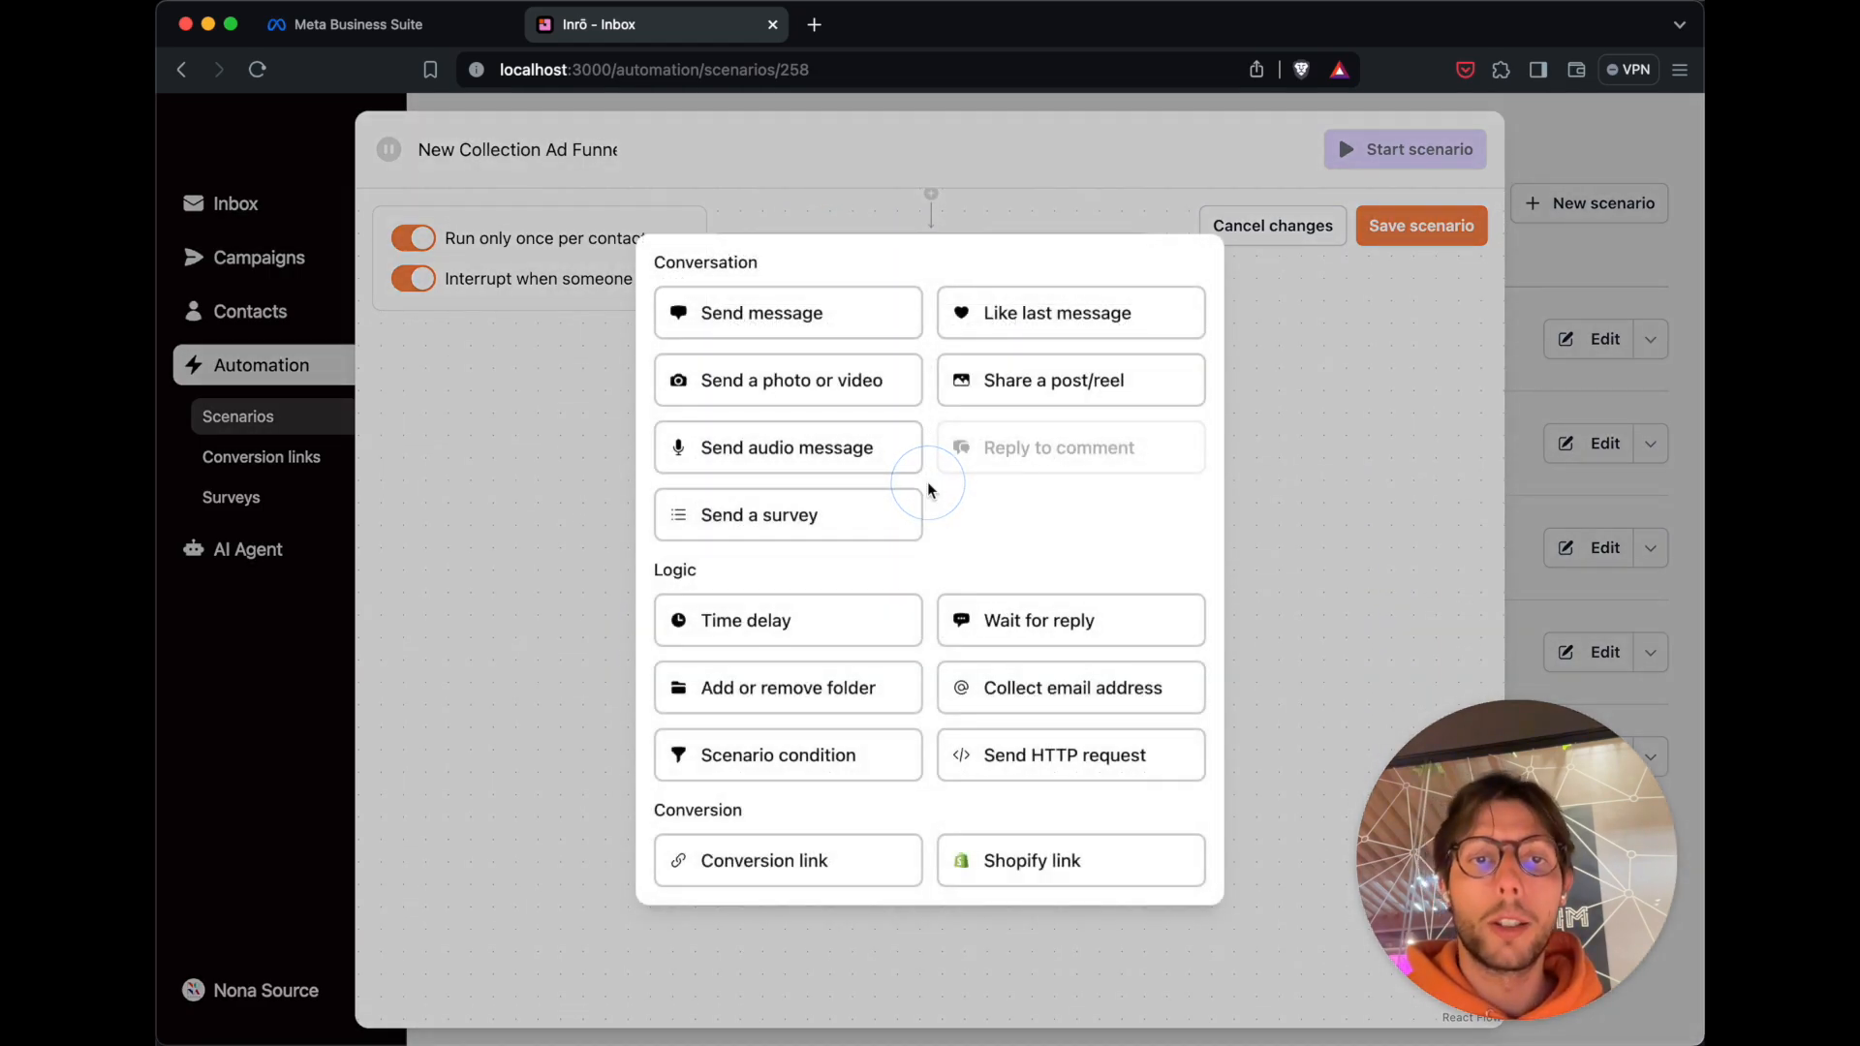
{"action": "left_click", "coordinate": [821, 314]}
{"action": "type", "text": "Hey, the early access is ending soon. "}
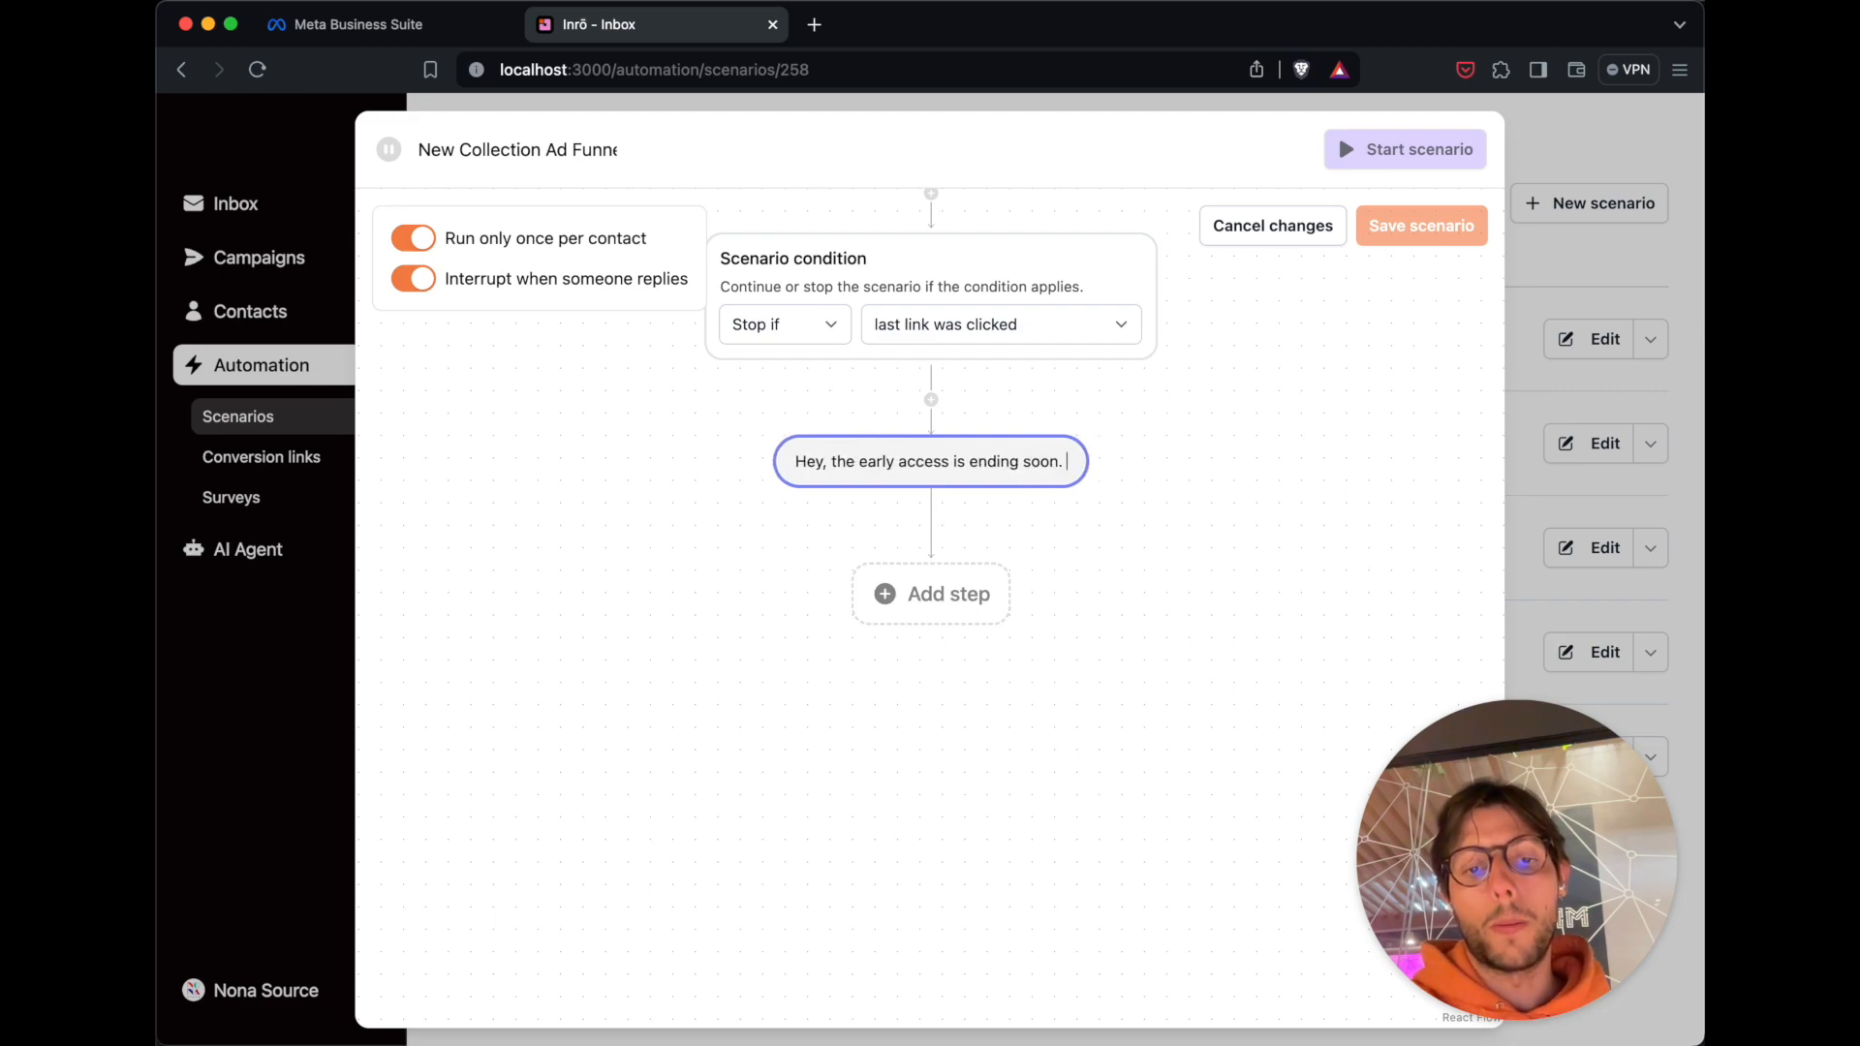
{"action": "type", "text": "Hurry before everyone arrives!"}
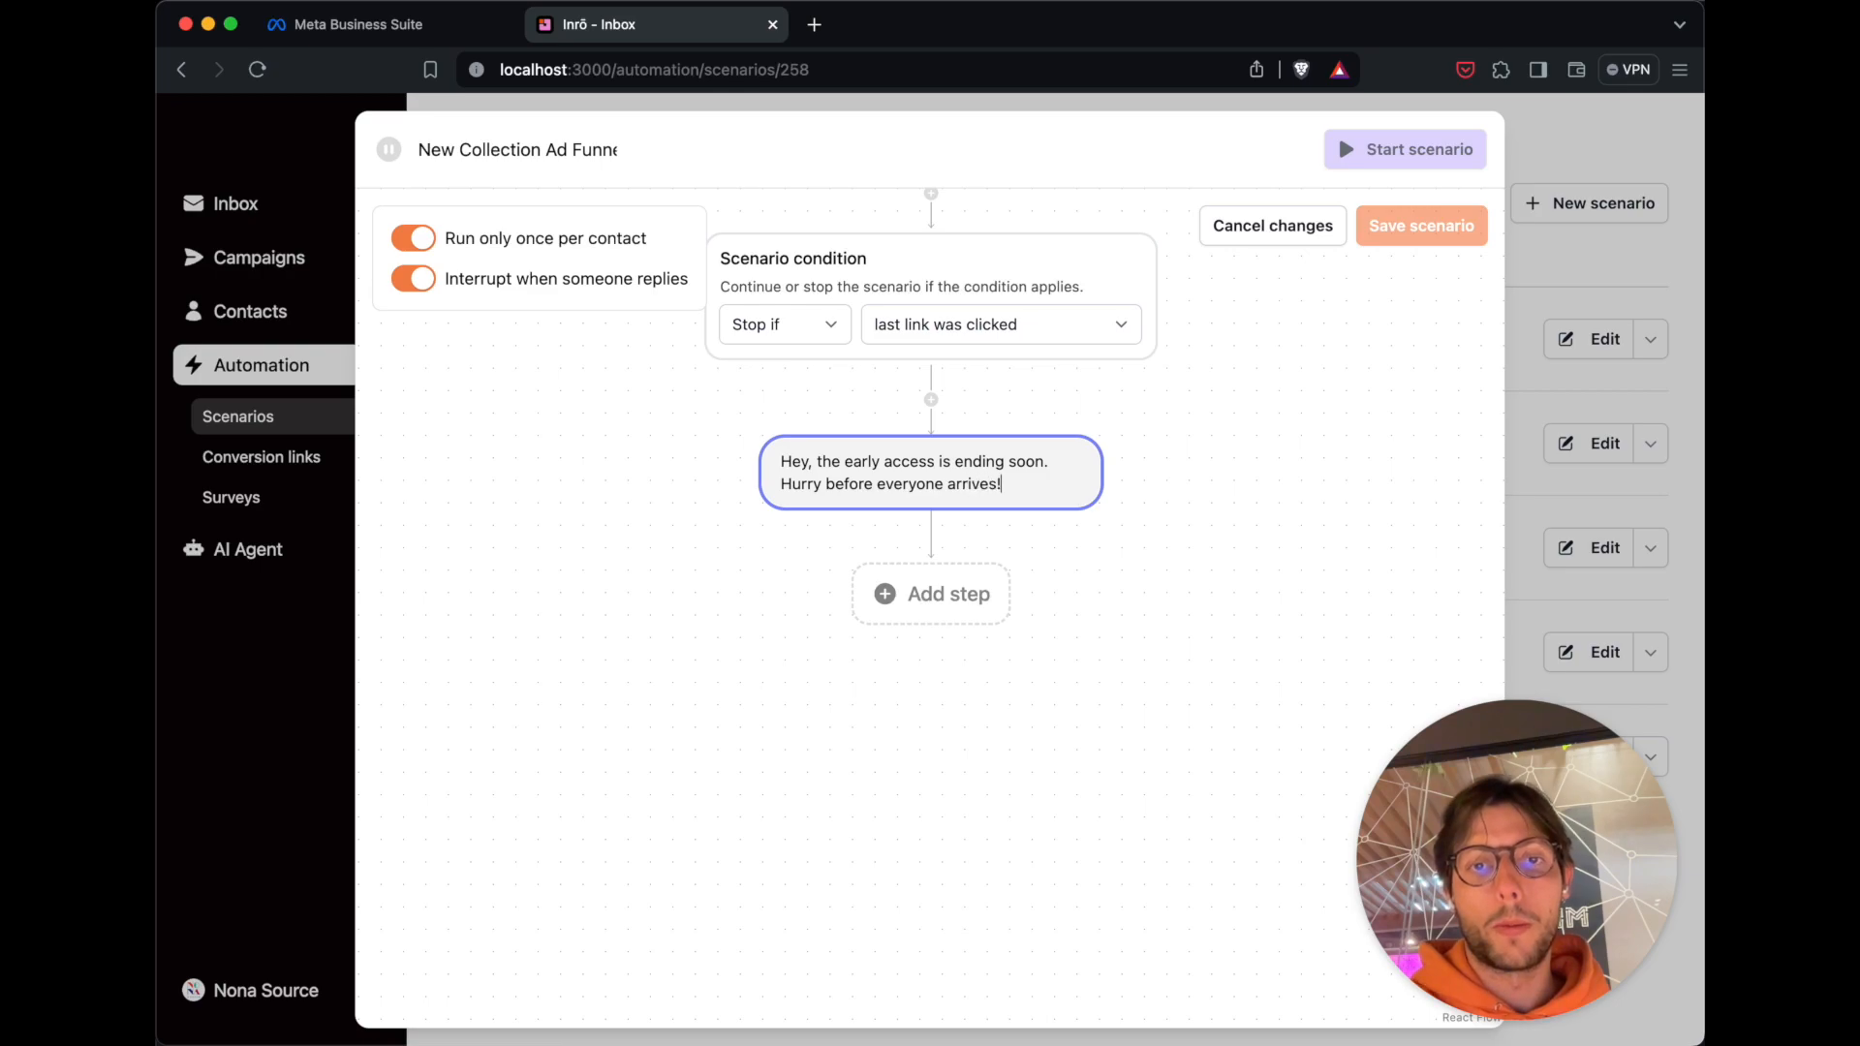
{"action": "left_click", "coordinate": [614, 698]}
Add the "Deadstock Leathers & Fake" conversion link after the reminder, with "Leather early access" as its on-click folder.
{"action": "left_click", "coordinate": [887, 636]}
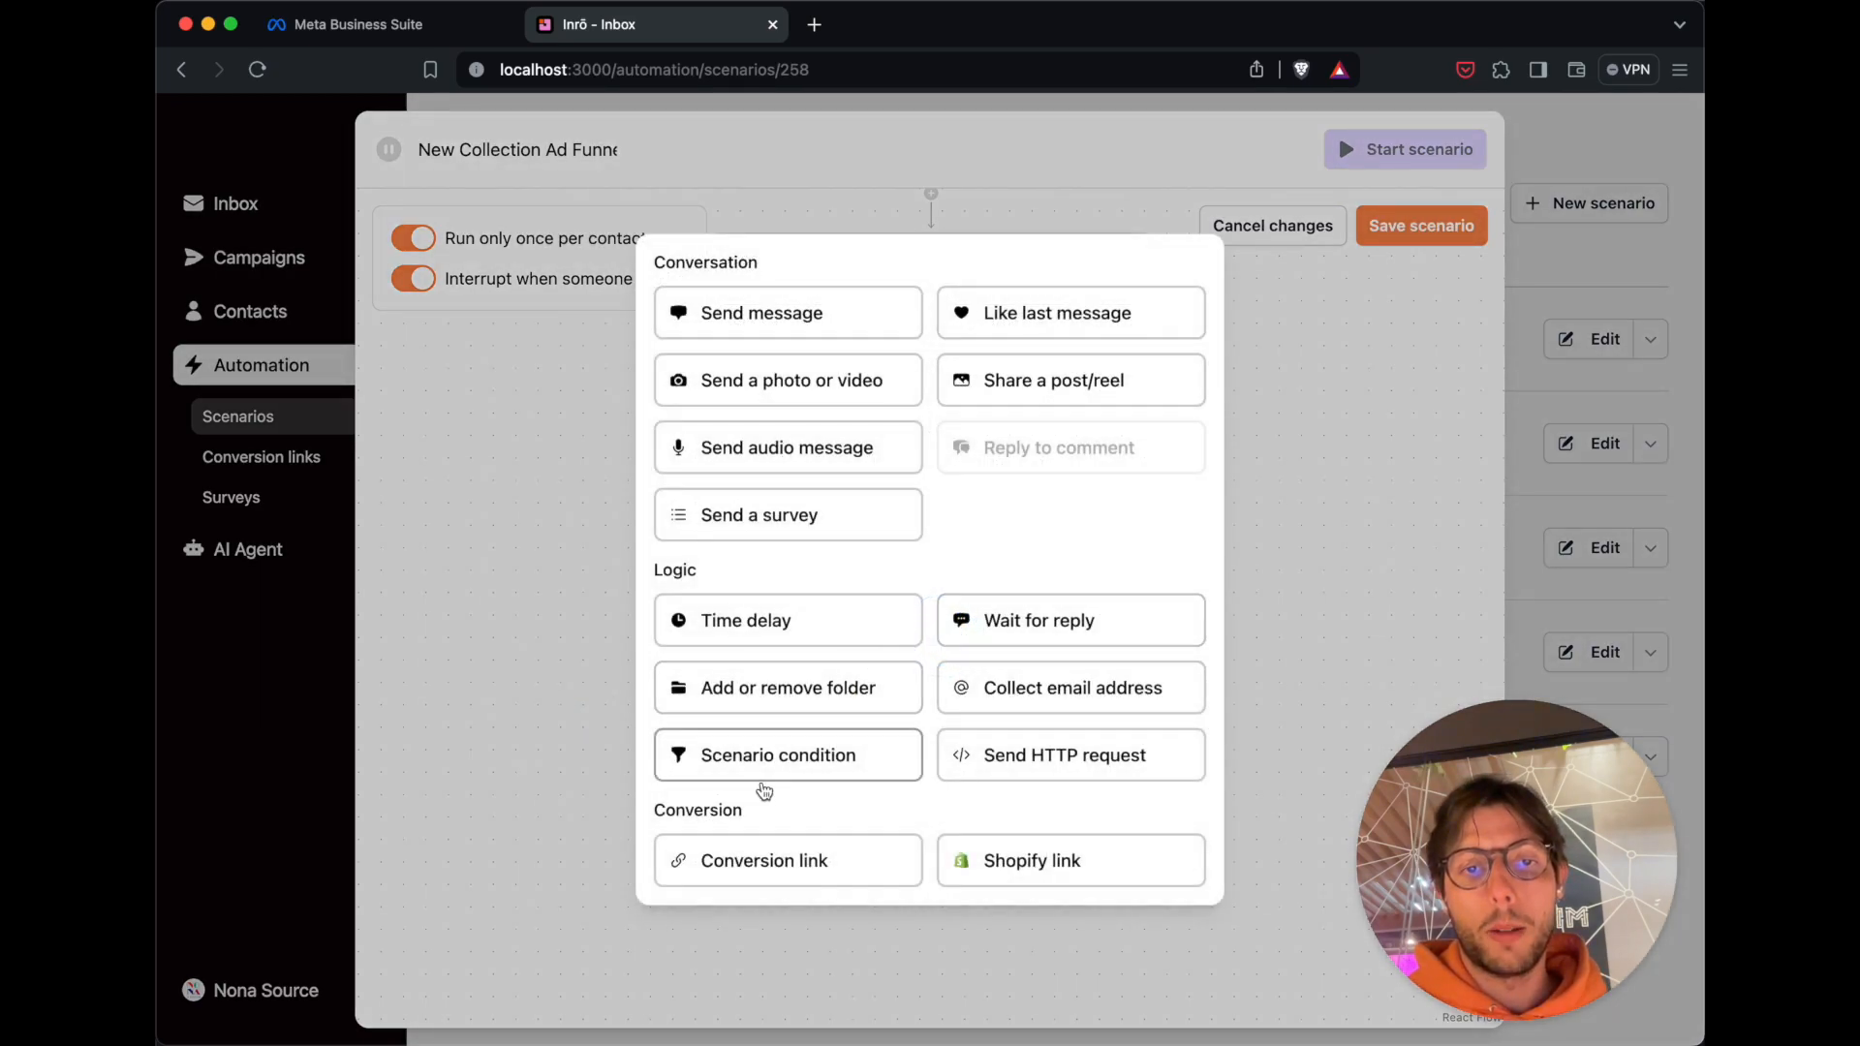
{"action": "left_click", "coordinate": [783, 859]}
{"action": "left_click", "coordinate": [764, 887]}
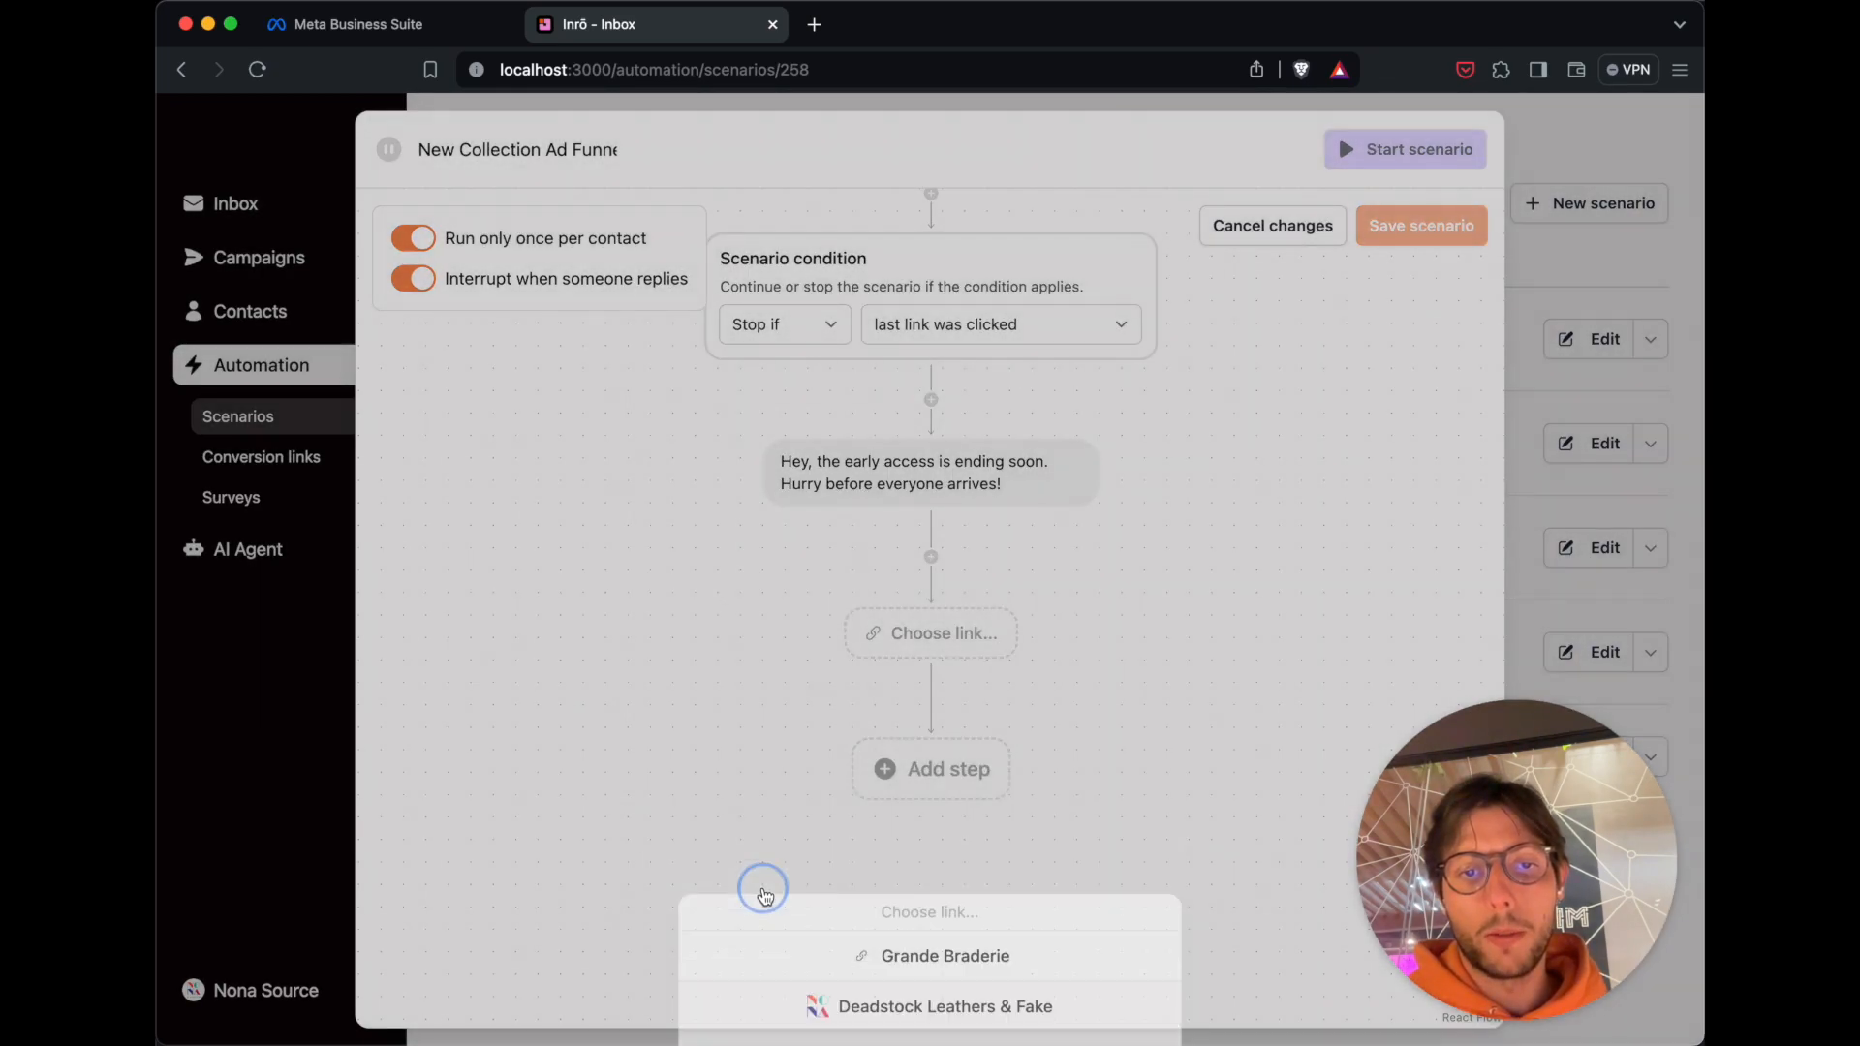
{"action": "scroll", "coordinate": [736, 499], "scroll_direction": "down", "scroll_amount": 5}
{"action": "left_click", "coordinate": [1048, 817]}
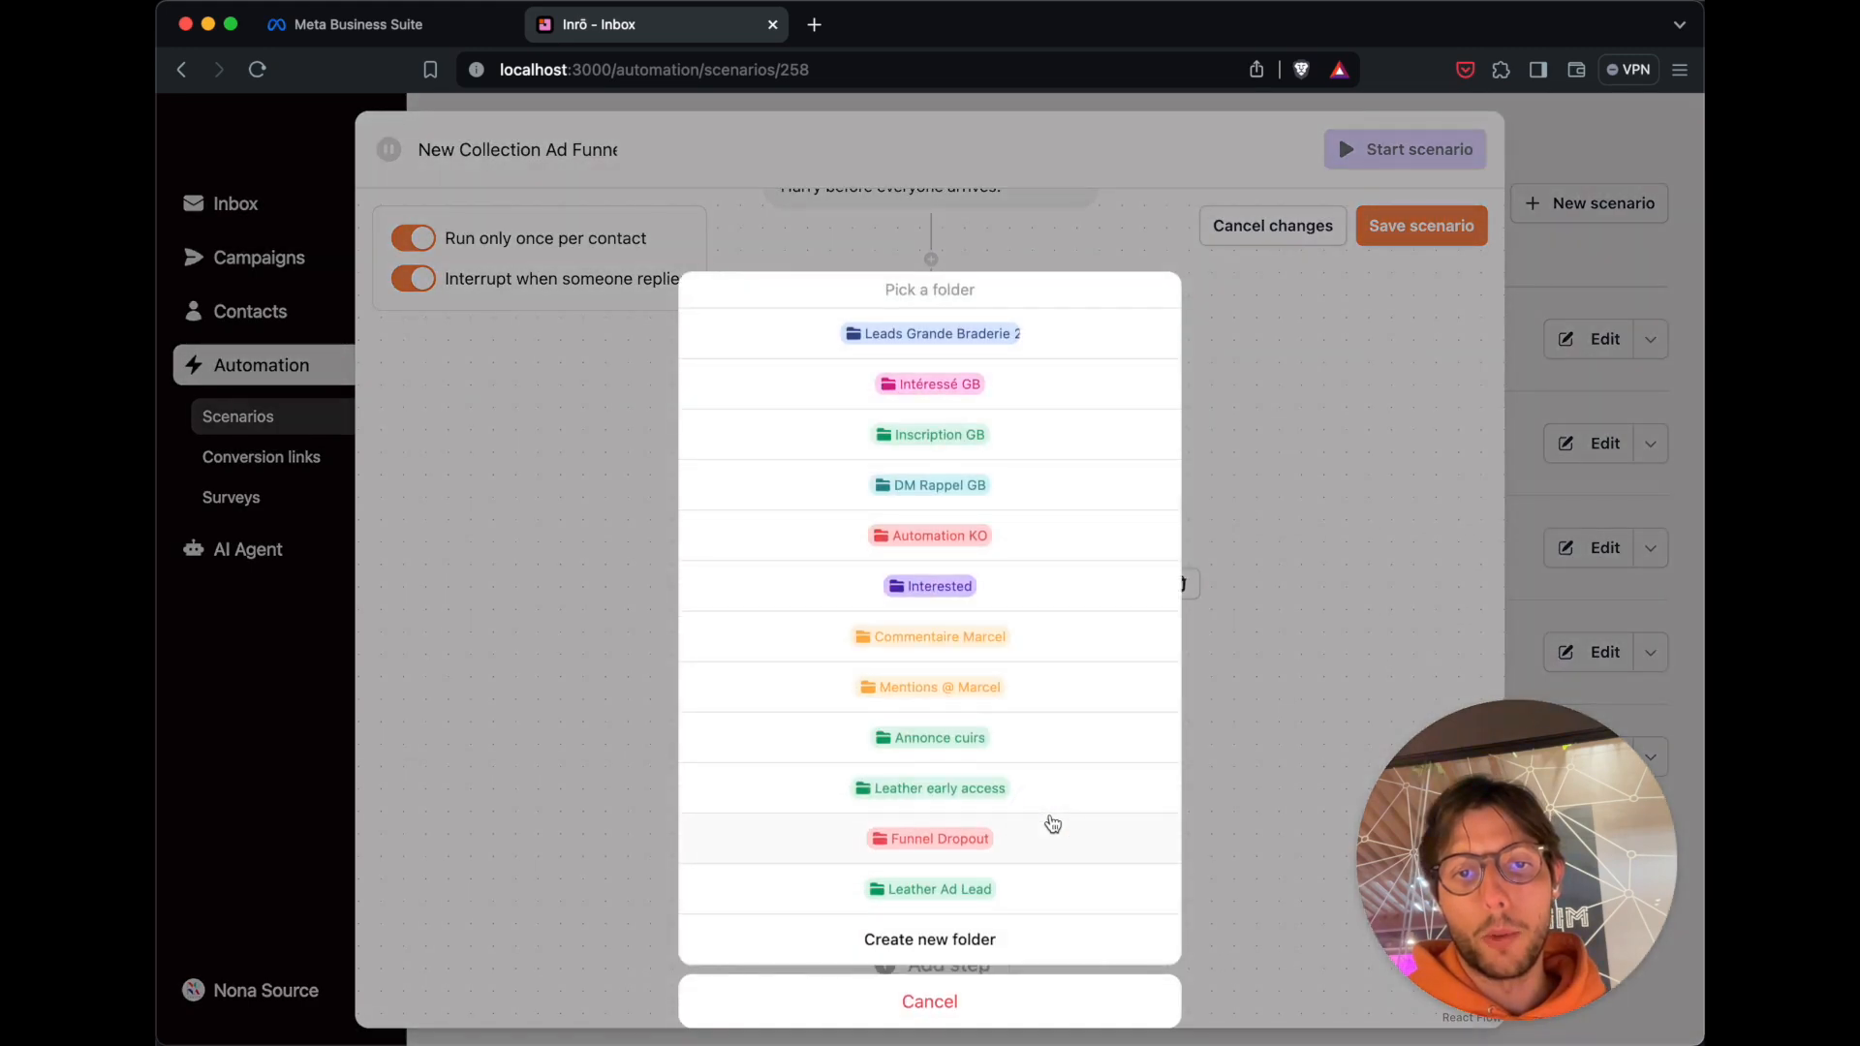
{"action": "left_click", "coordinate": [1107, 781]}
Add a 2-day time delay after the second conversion link.
{"action": "scroll", "coordinate": [1223, 344], "scroll_direction": "down", "scroll_amount": 5}
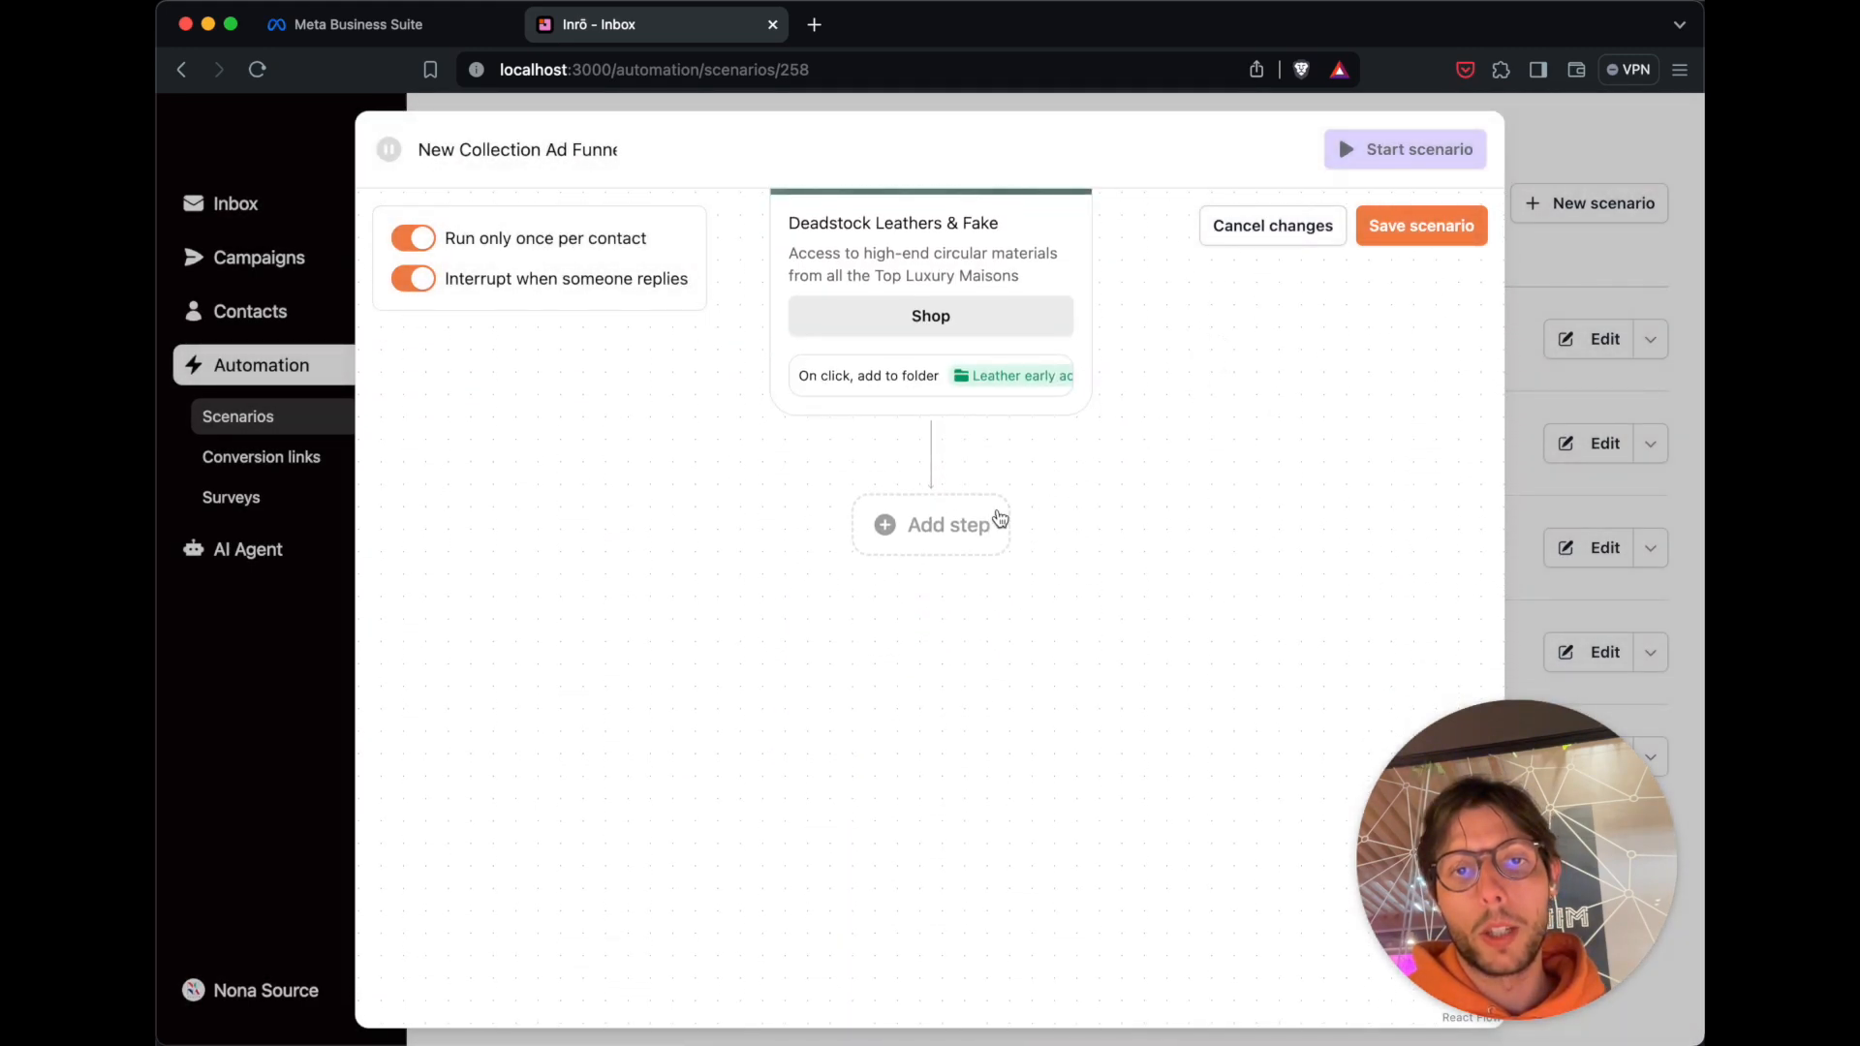
{"action": "left_click", "coordinate": [969, 527]}
{"action": "left_click", "coordinate": [831, 613]}
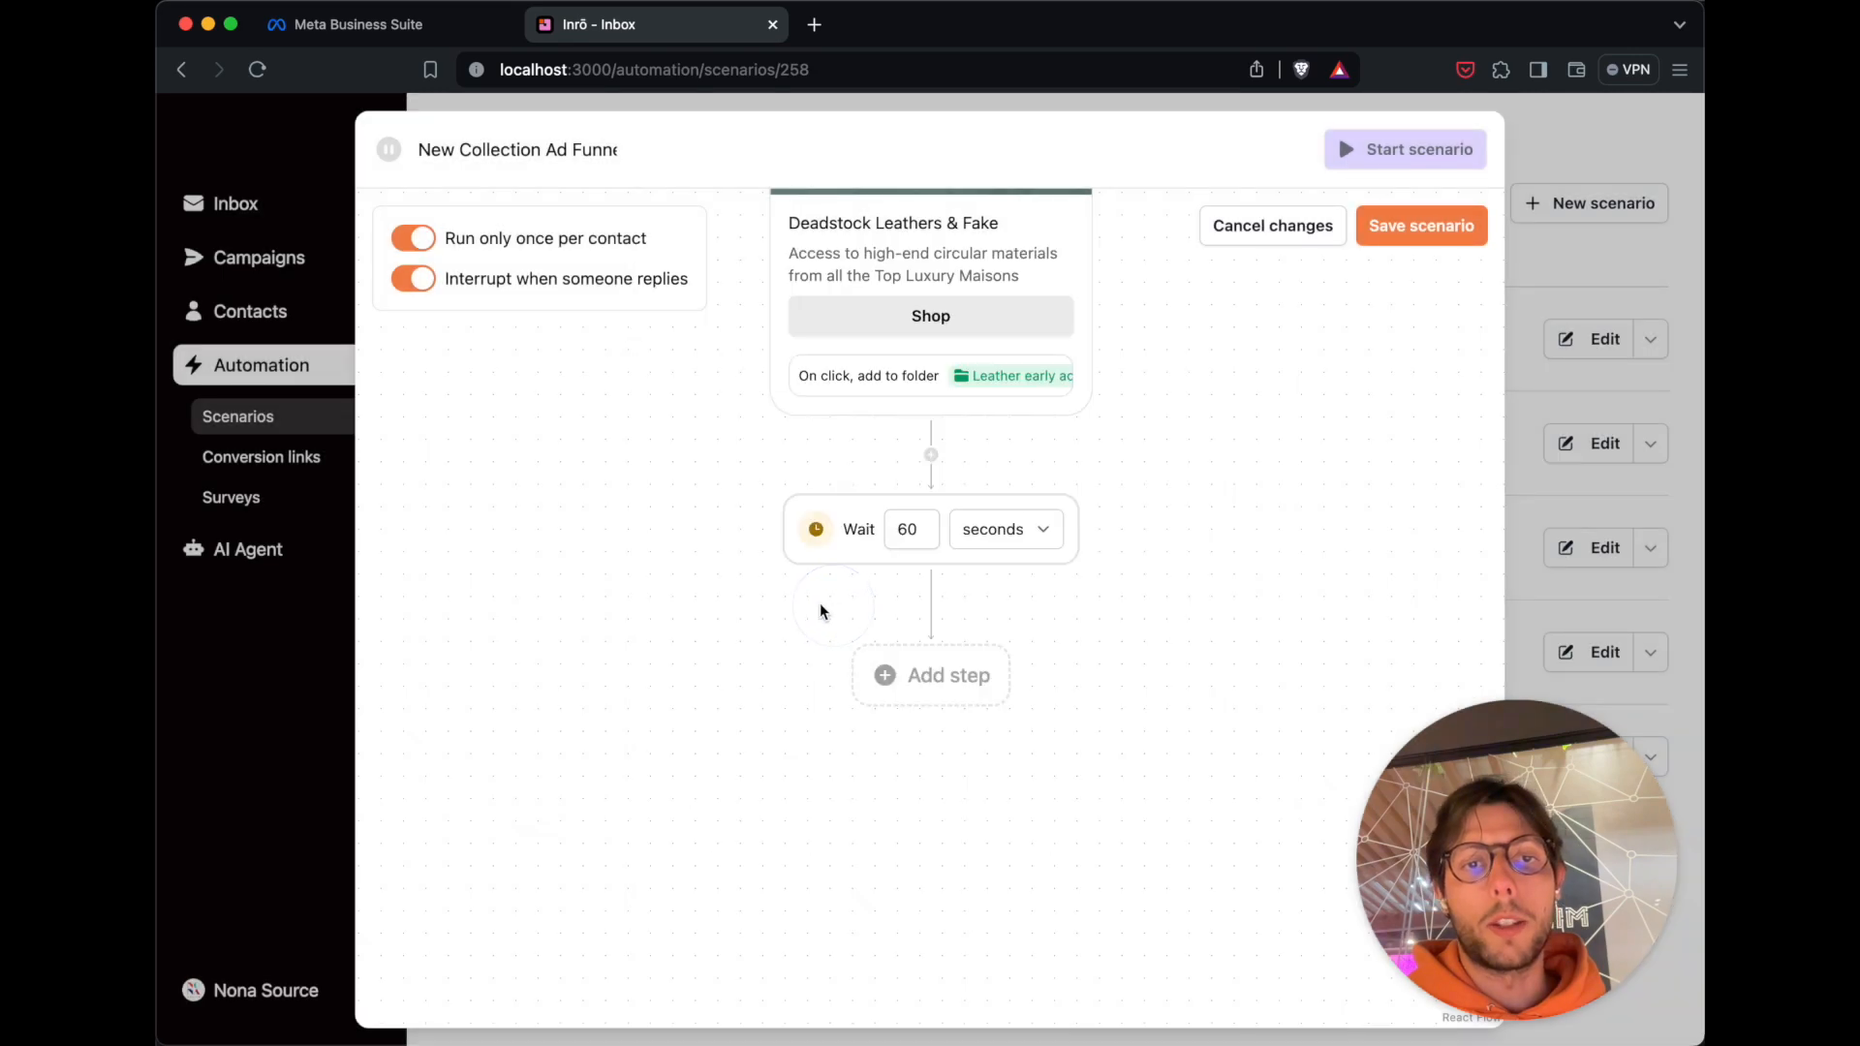
{"action": "double_click", "coordinate": [920, 515]}
{"action": "type", "text": "2"}
{"action": "left_click", "coordinate": [1009, 526]}
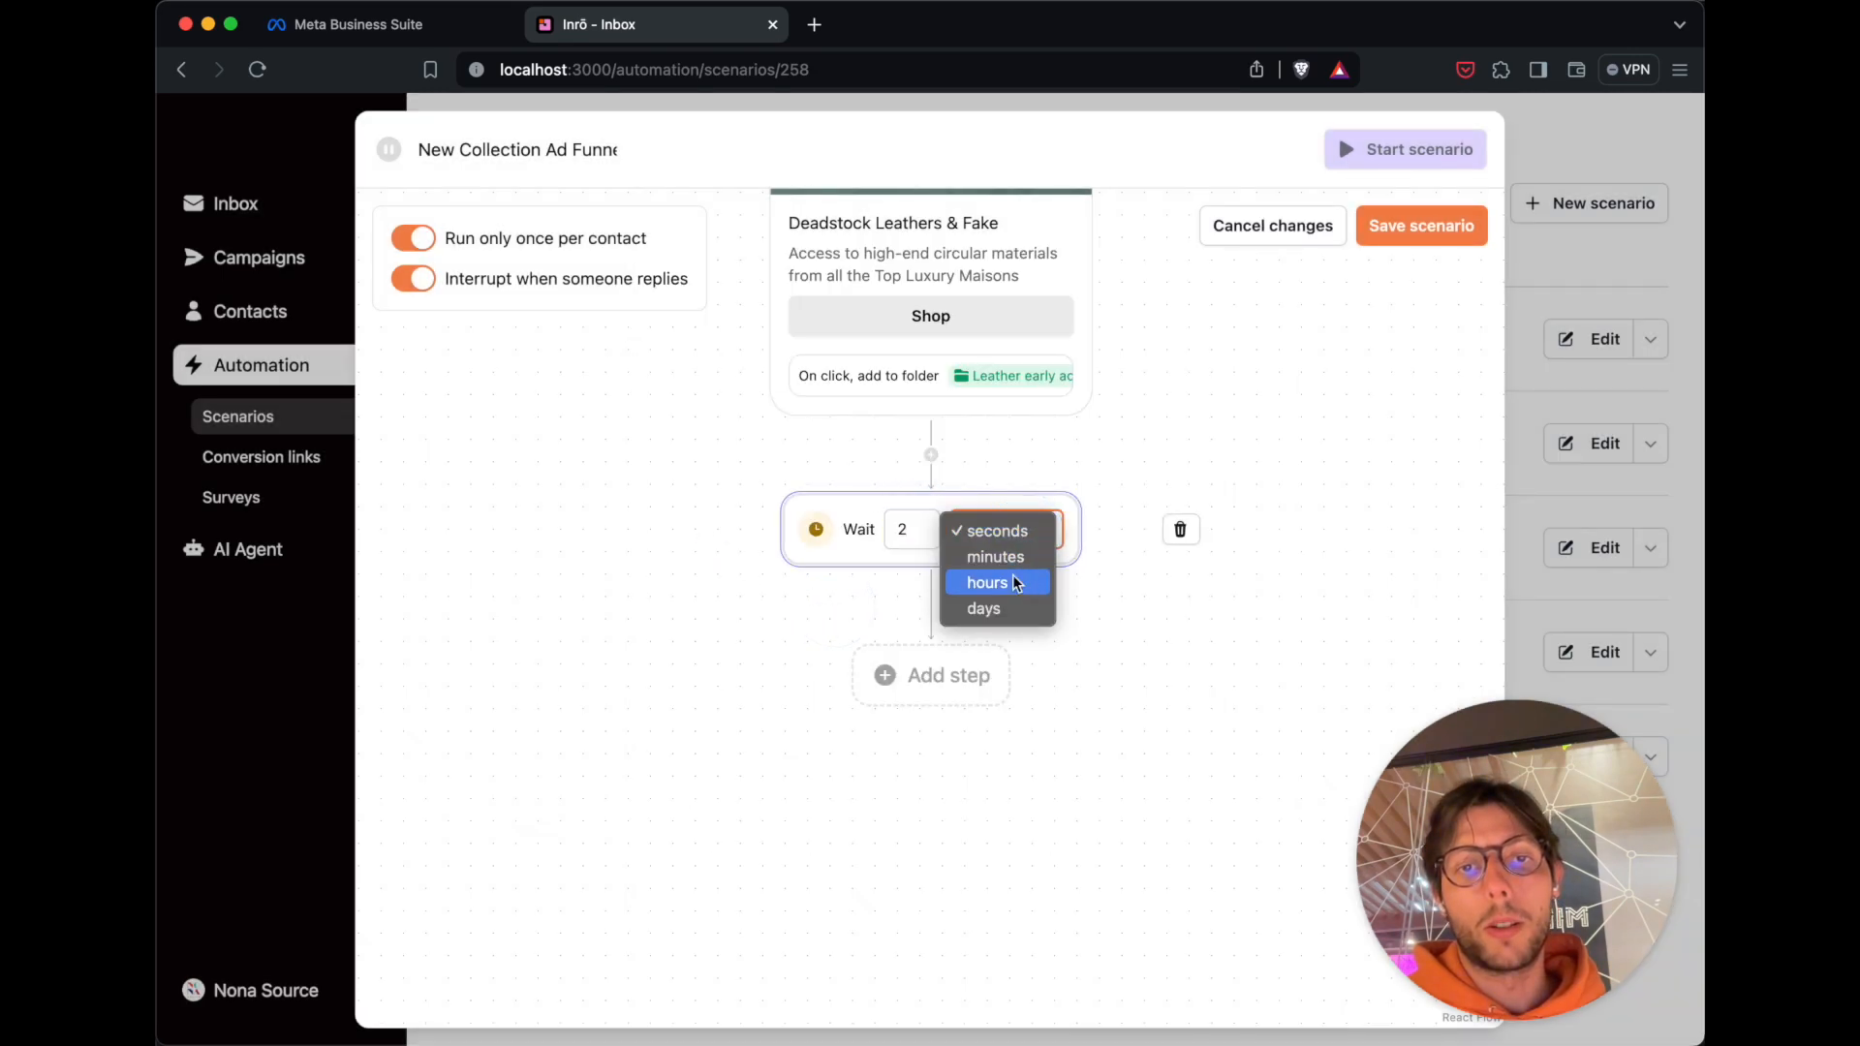
{"action": "left_click", "coordinate": [1007, 602]}
Add a scenario condition after the second delay that stops the scenario if the last link was clicked.
{"action": "scroll", "coordinate": [1003, 571], "scroll_direction": "down", "scroll_amount": 3}
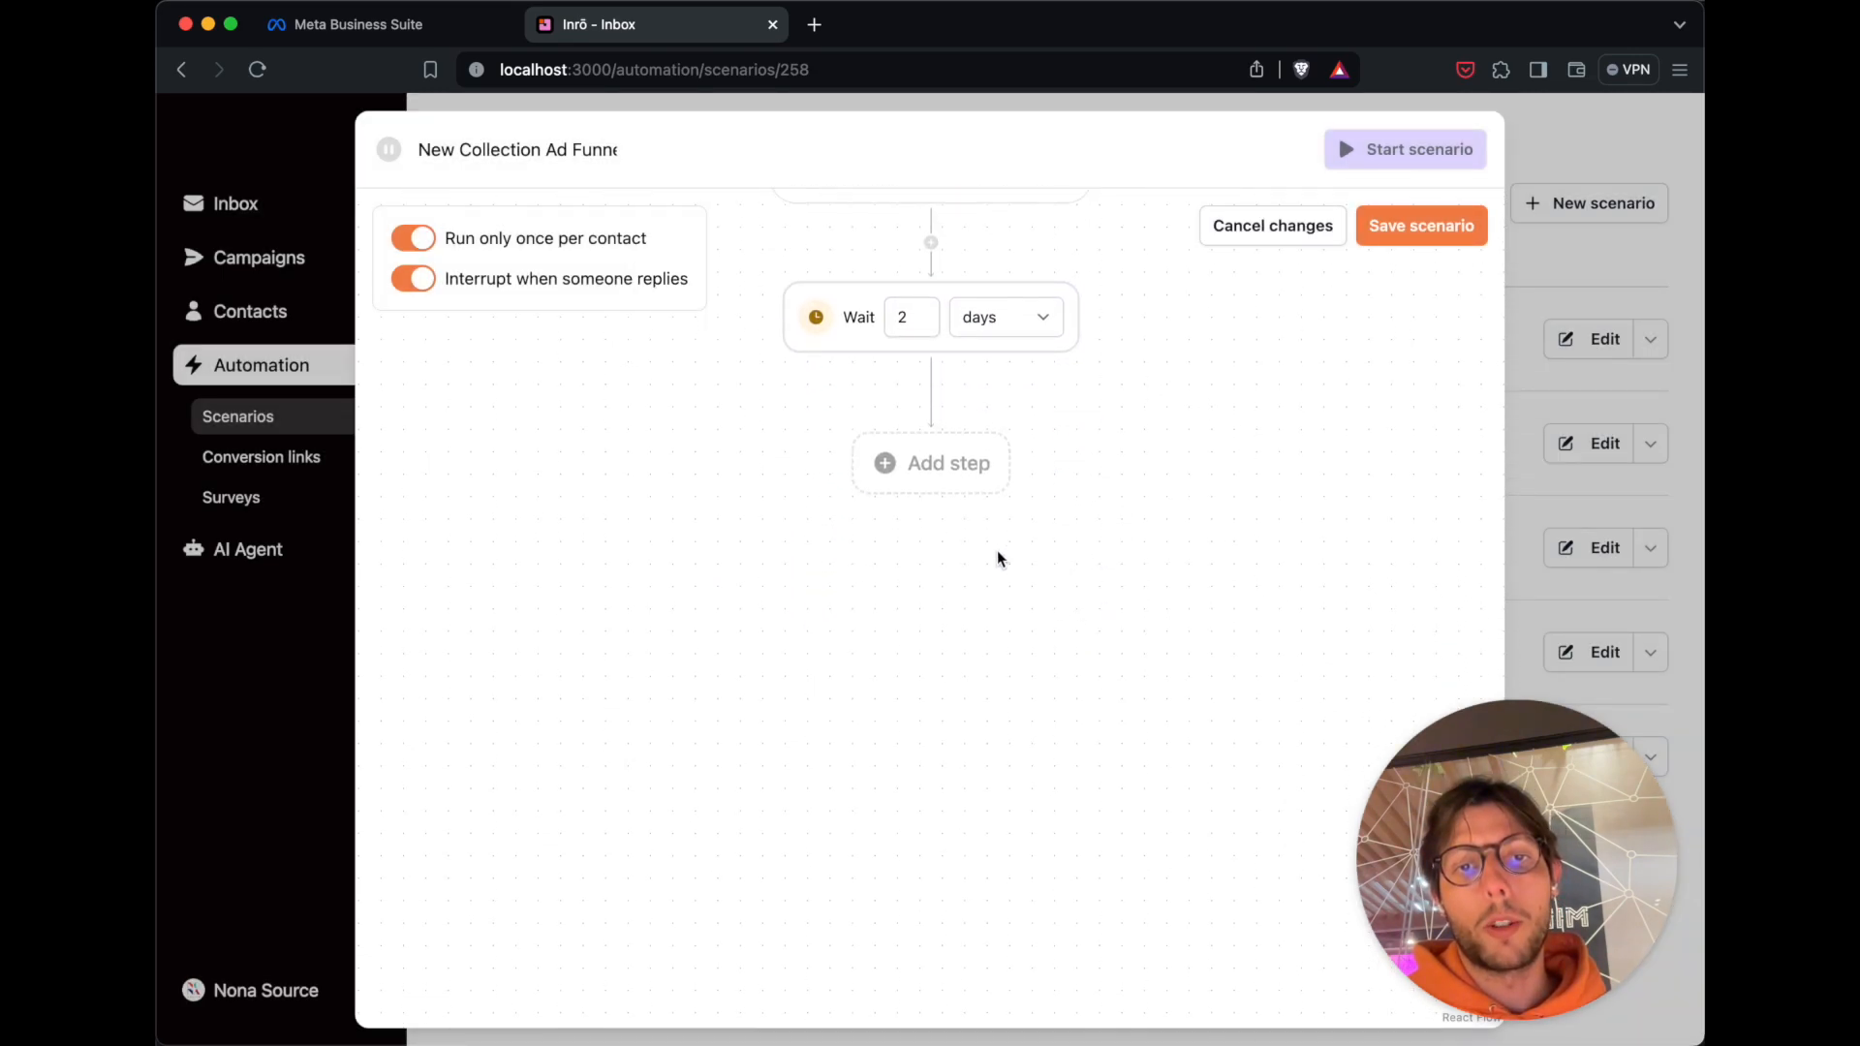
{"action": "left_click", "coordinate": [931, 457]}
{"action": "left_click", "coordinate": [1338, 625]}
{"action": "left_click", "coordinate": [930, 464]}
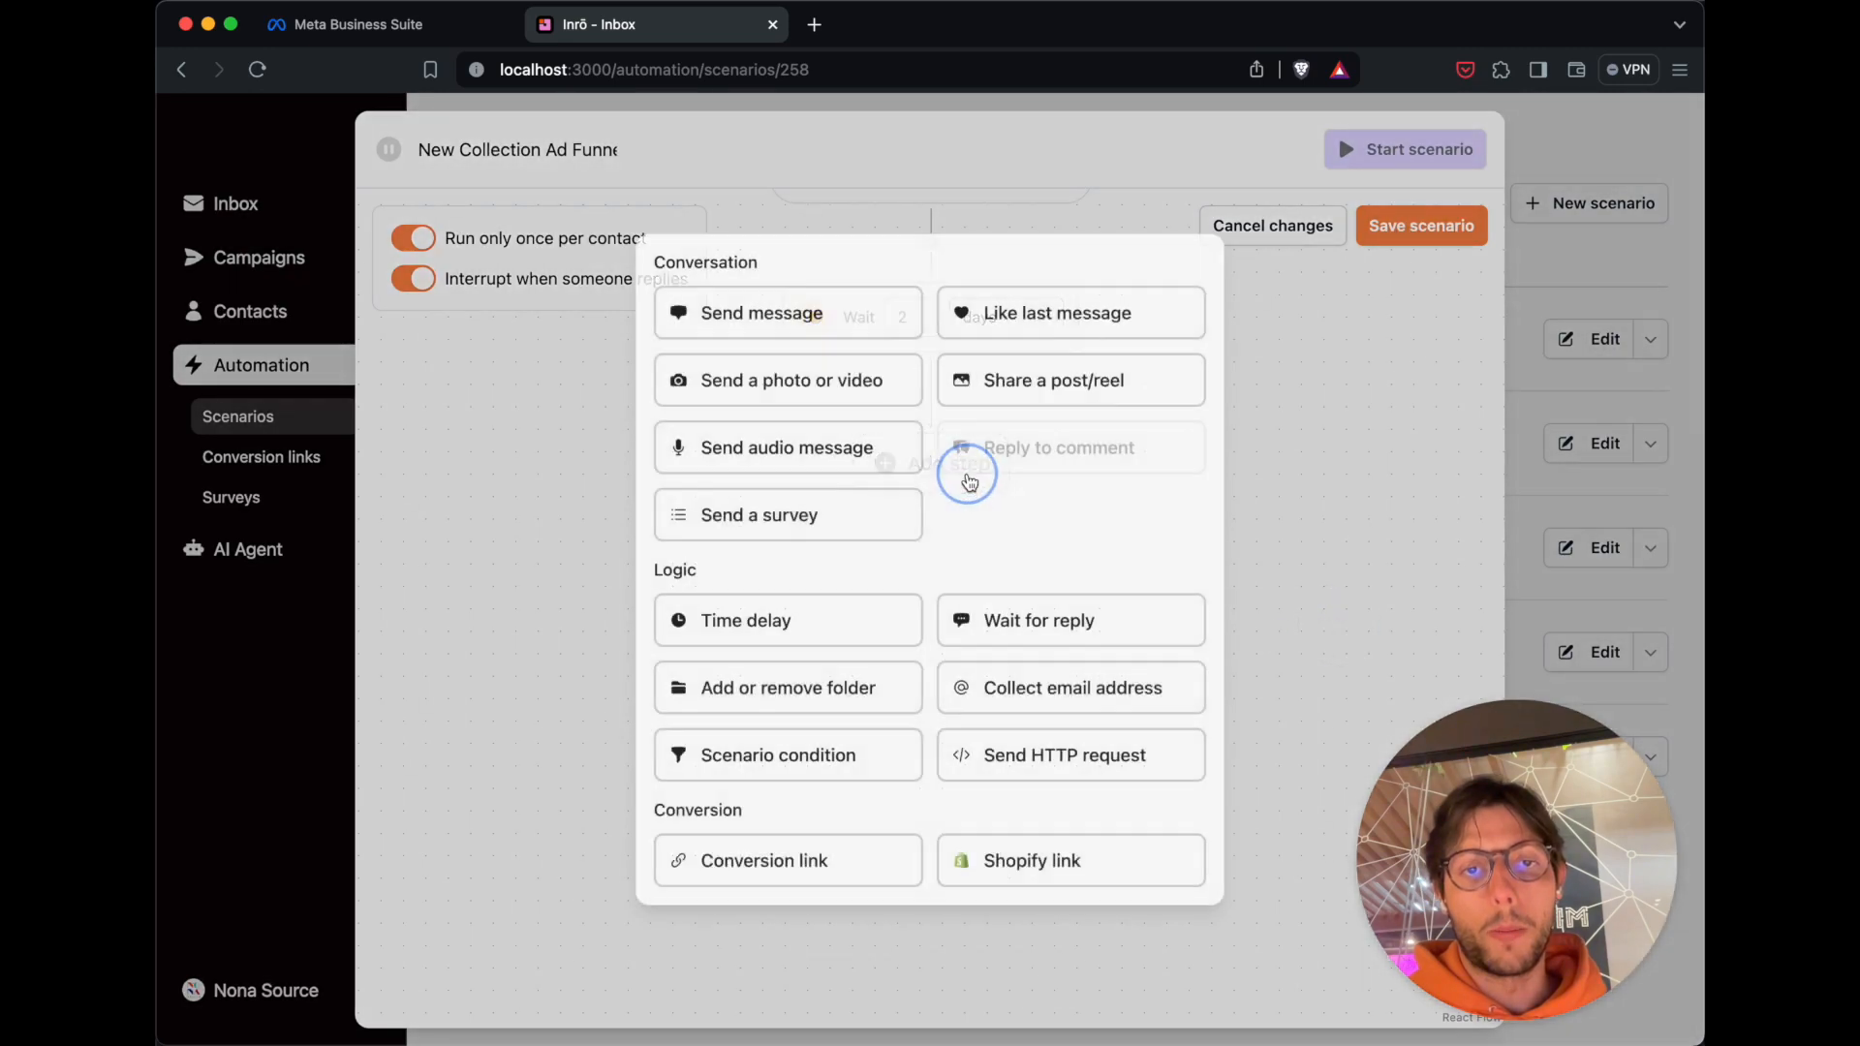
{"action": "left_click", "coordinate": [812, 768]}
{"action": "left_click", "coordinate": [810, 523]}
{"action": "left_click", "coordinate": [765, 551]}
Add a final step that places the remaining contacts in the "Funnel Dropout" folder.
{"action": "left_click", "coordinate": [911, 668]}
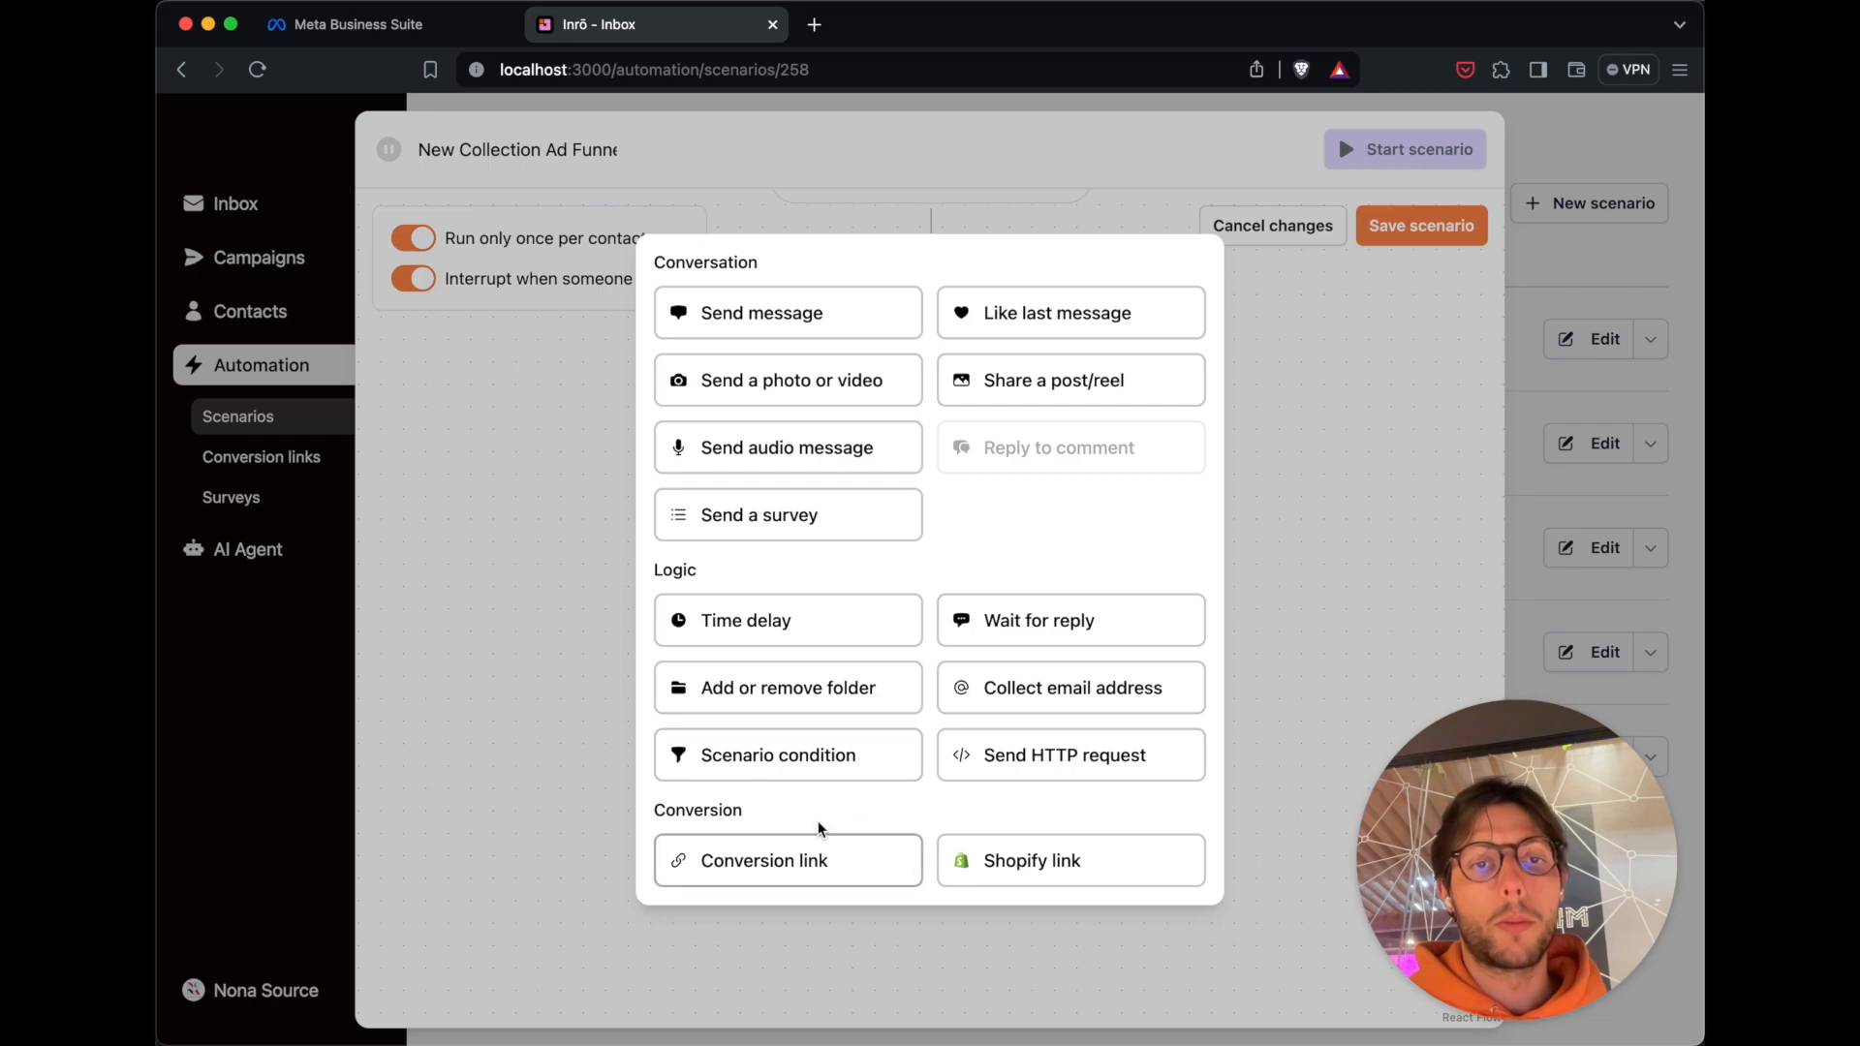
{"action": "left_click", "coordinate": [820, 690]}
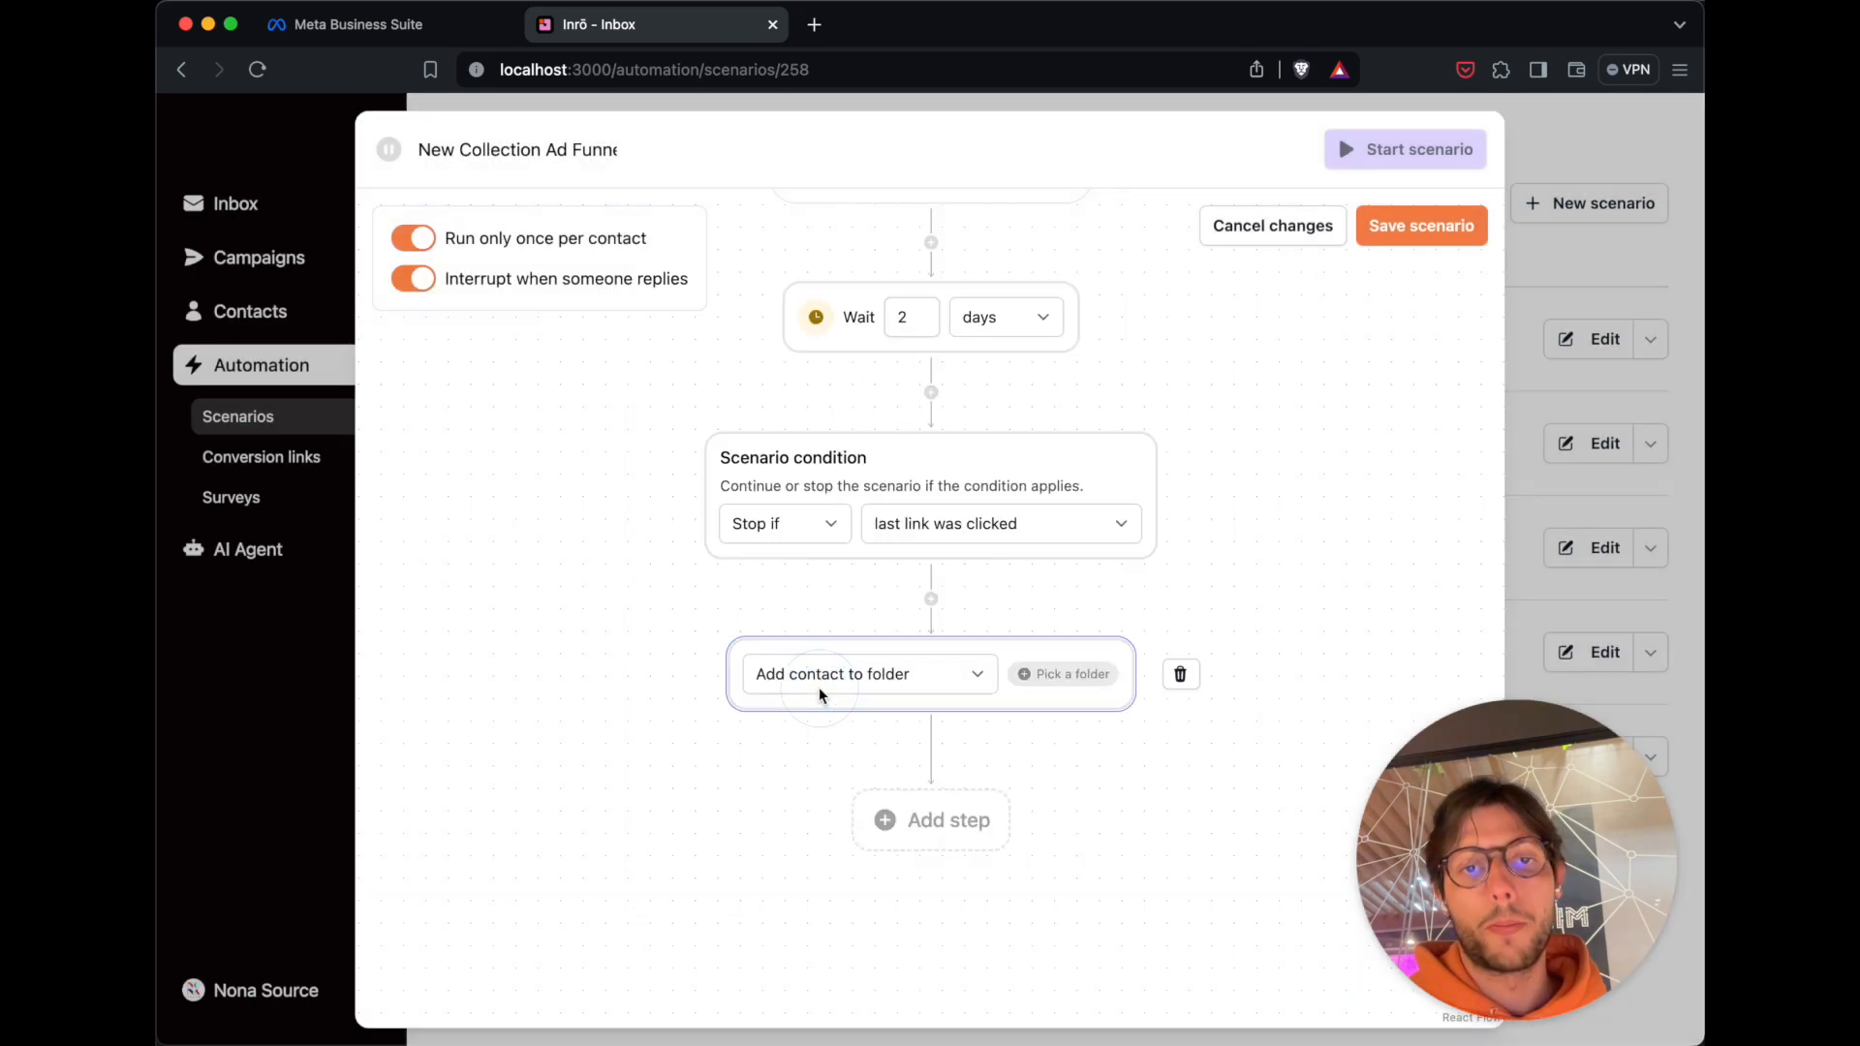
{"action": "left_click", "coordinate": [1070, 690]}
{"action": "left_click", "coordinate": [1076, 838]}
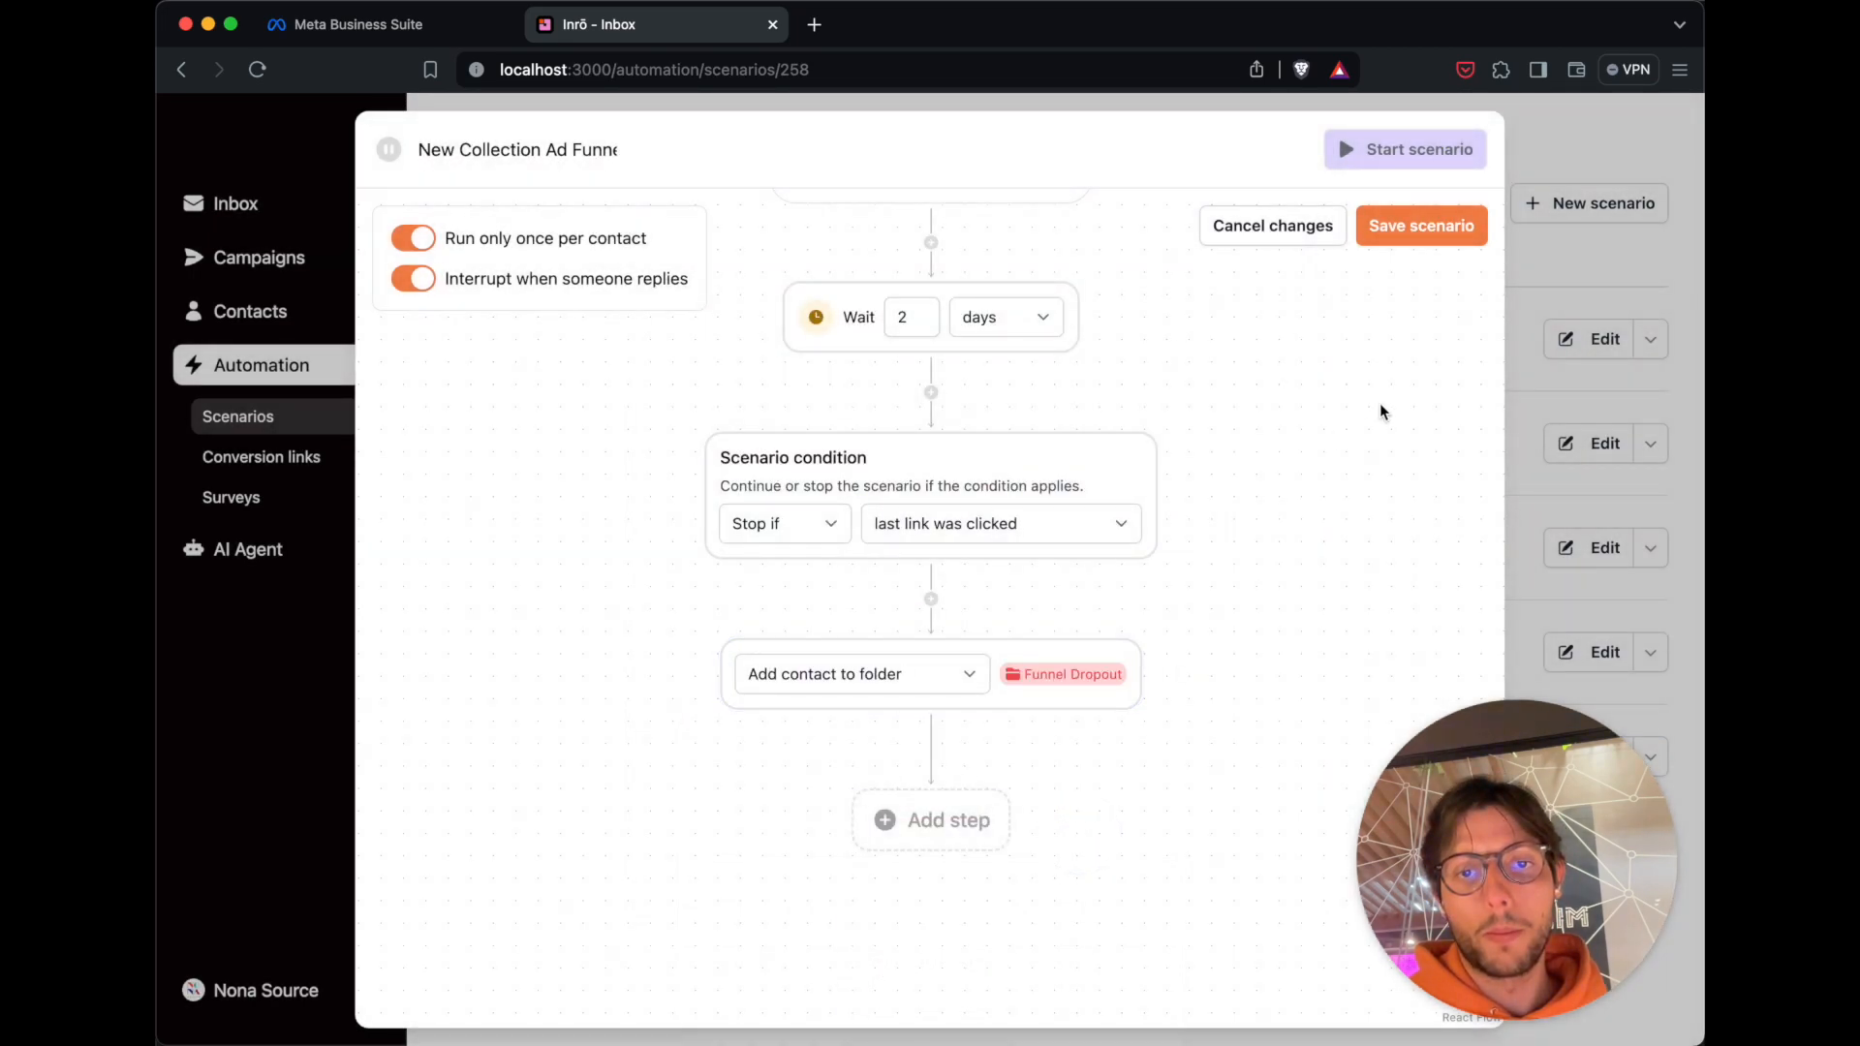
Save the ad funnel scenario without starting it and look back over its steps.
{"action": "left_click", "coordinate": [1440, 226]}
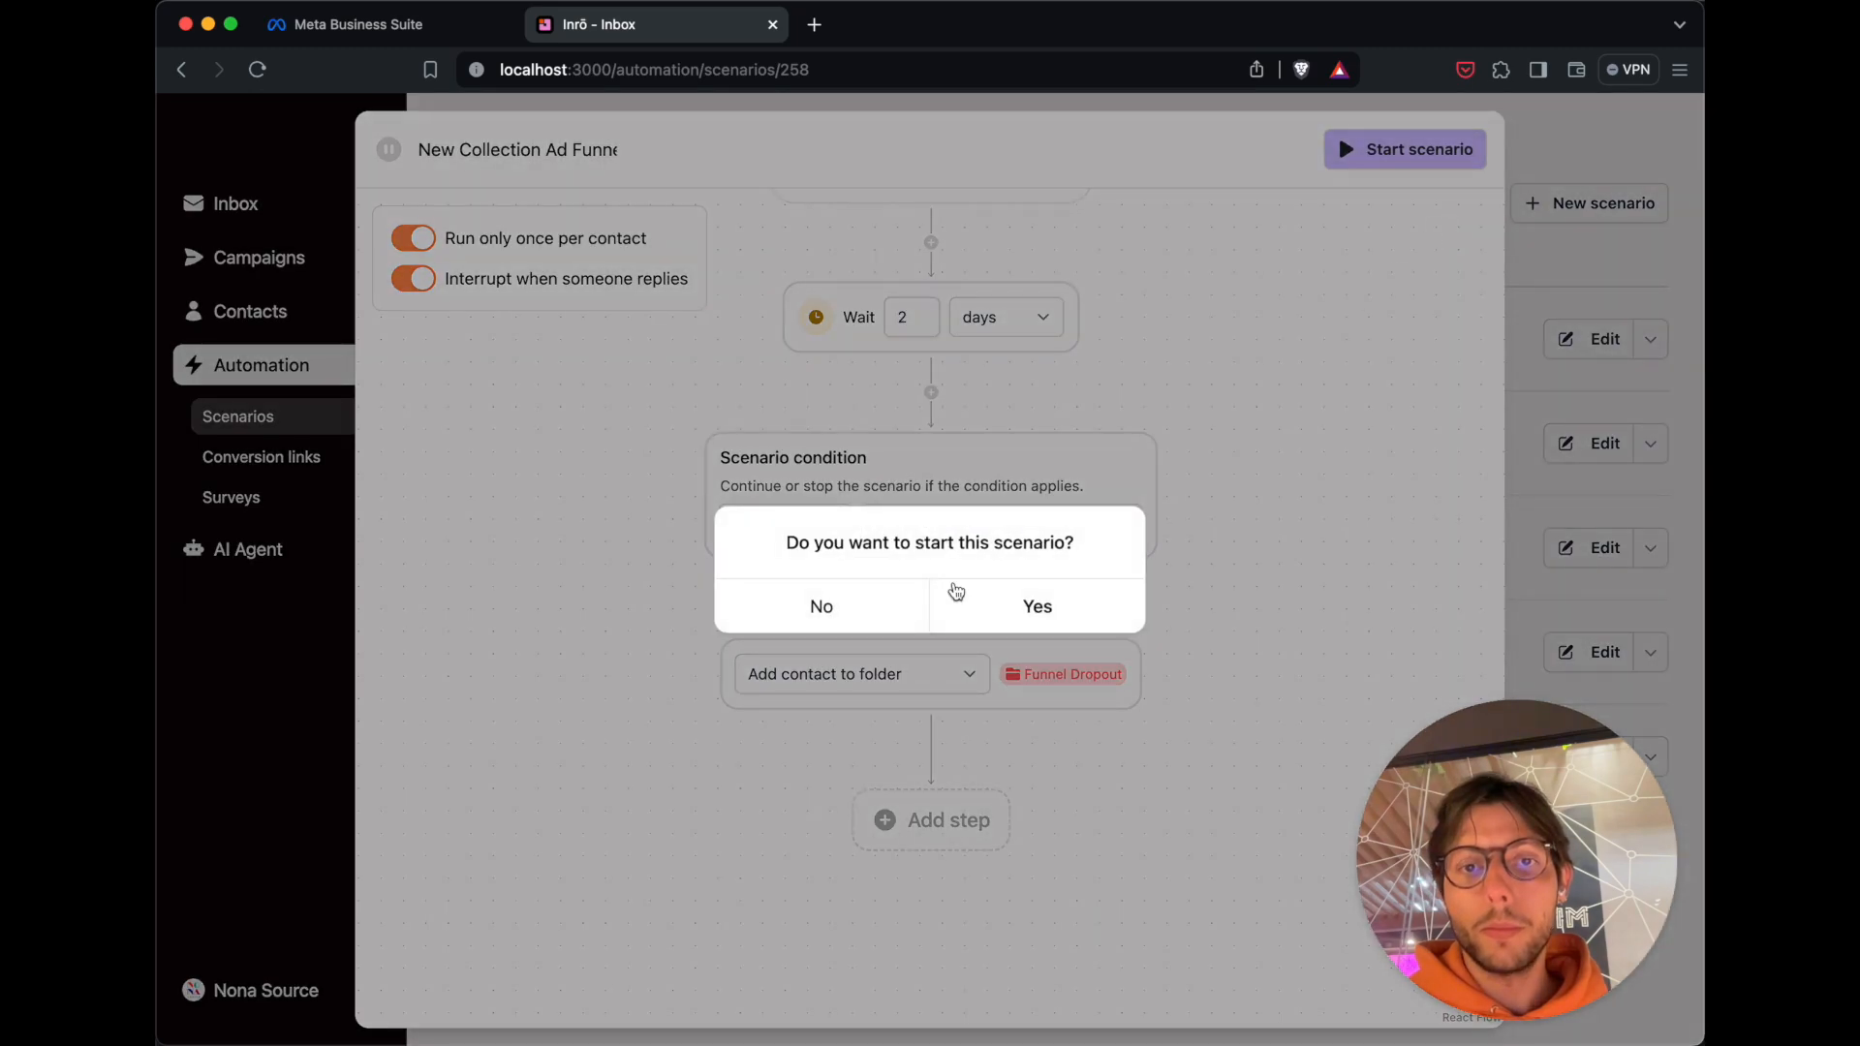
{"action": "left_click", "coordinate": [822, 606]}
{"action": "scroll", "coordinate": [1255, 557], "scroll_direction": "up", "scroll_amount": 6}
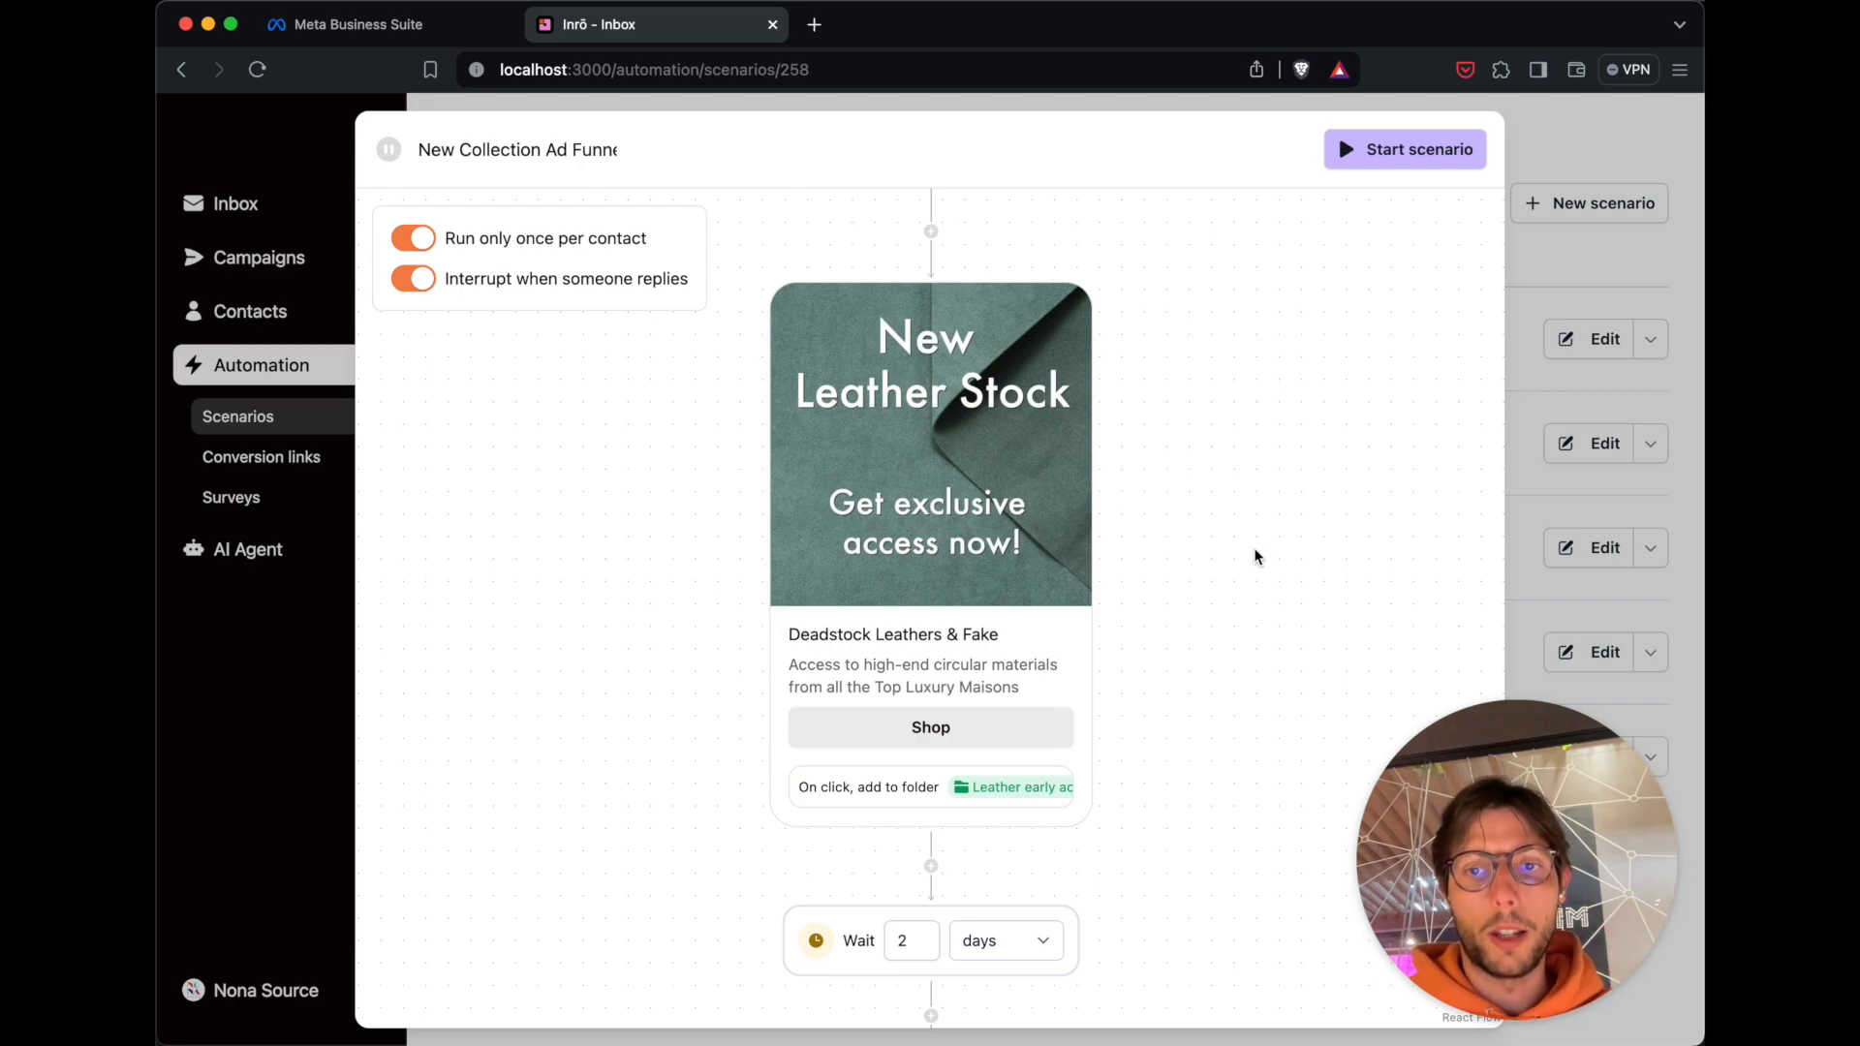
{"action": "scroll", "coordinate": [1255, 557], "scroll_direction": "up", "scroll_amount": 10}
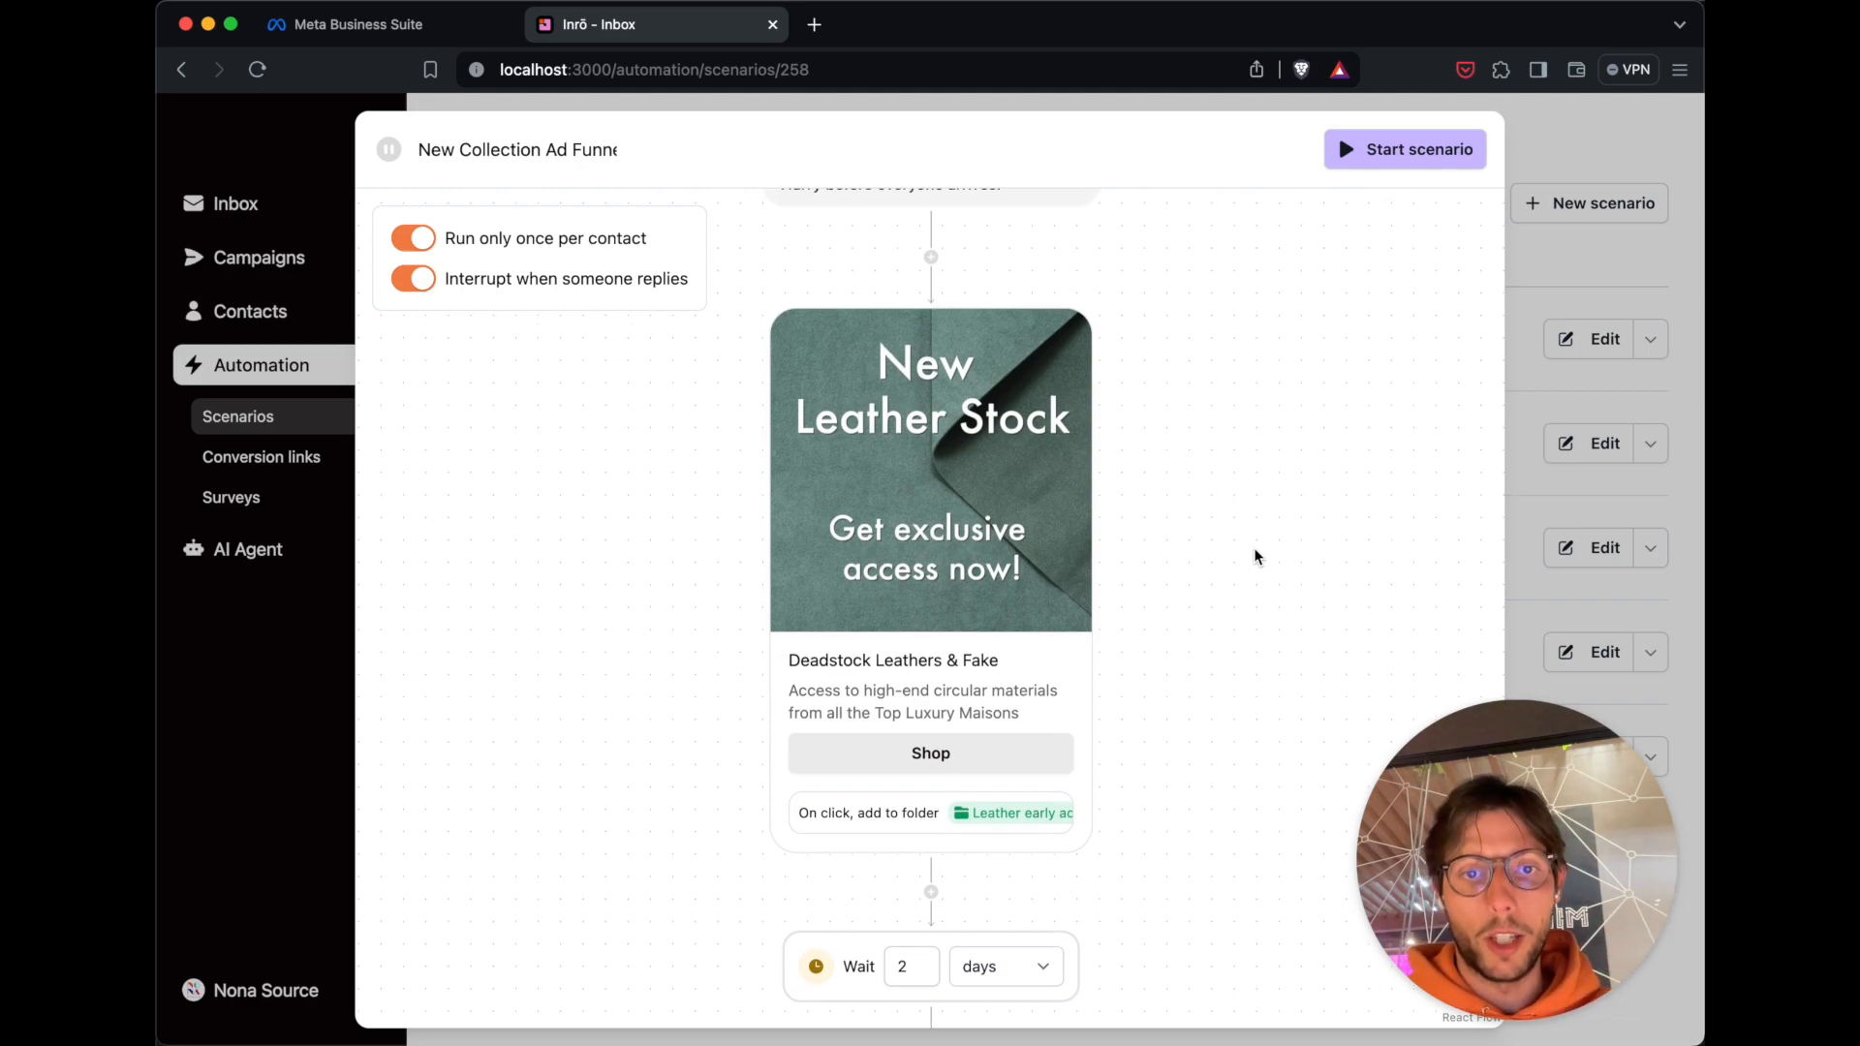
{"action": "scroll", "coordinate": [1254, 548], "scroll_direction": "up", "scroll_amount": 2}
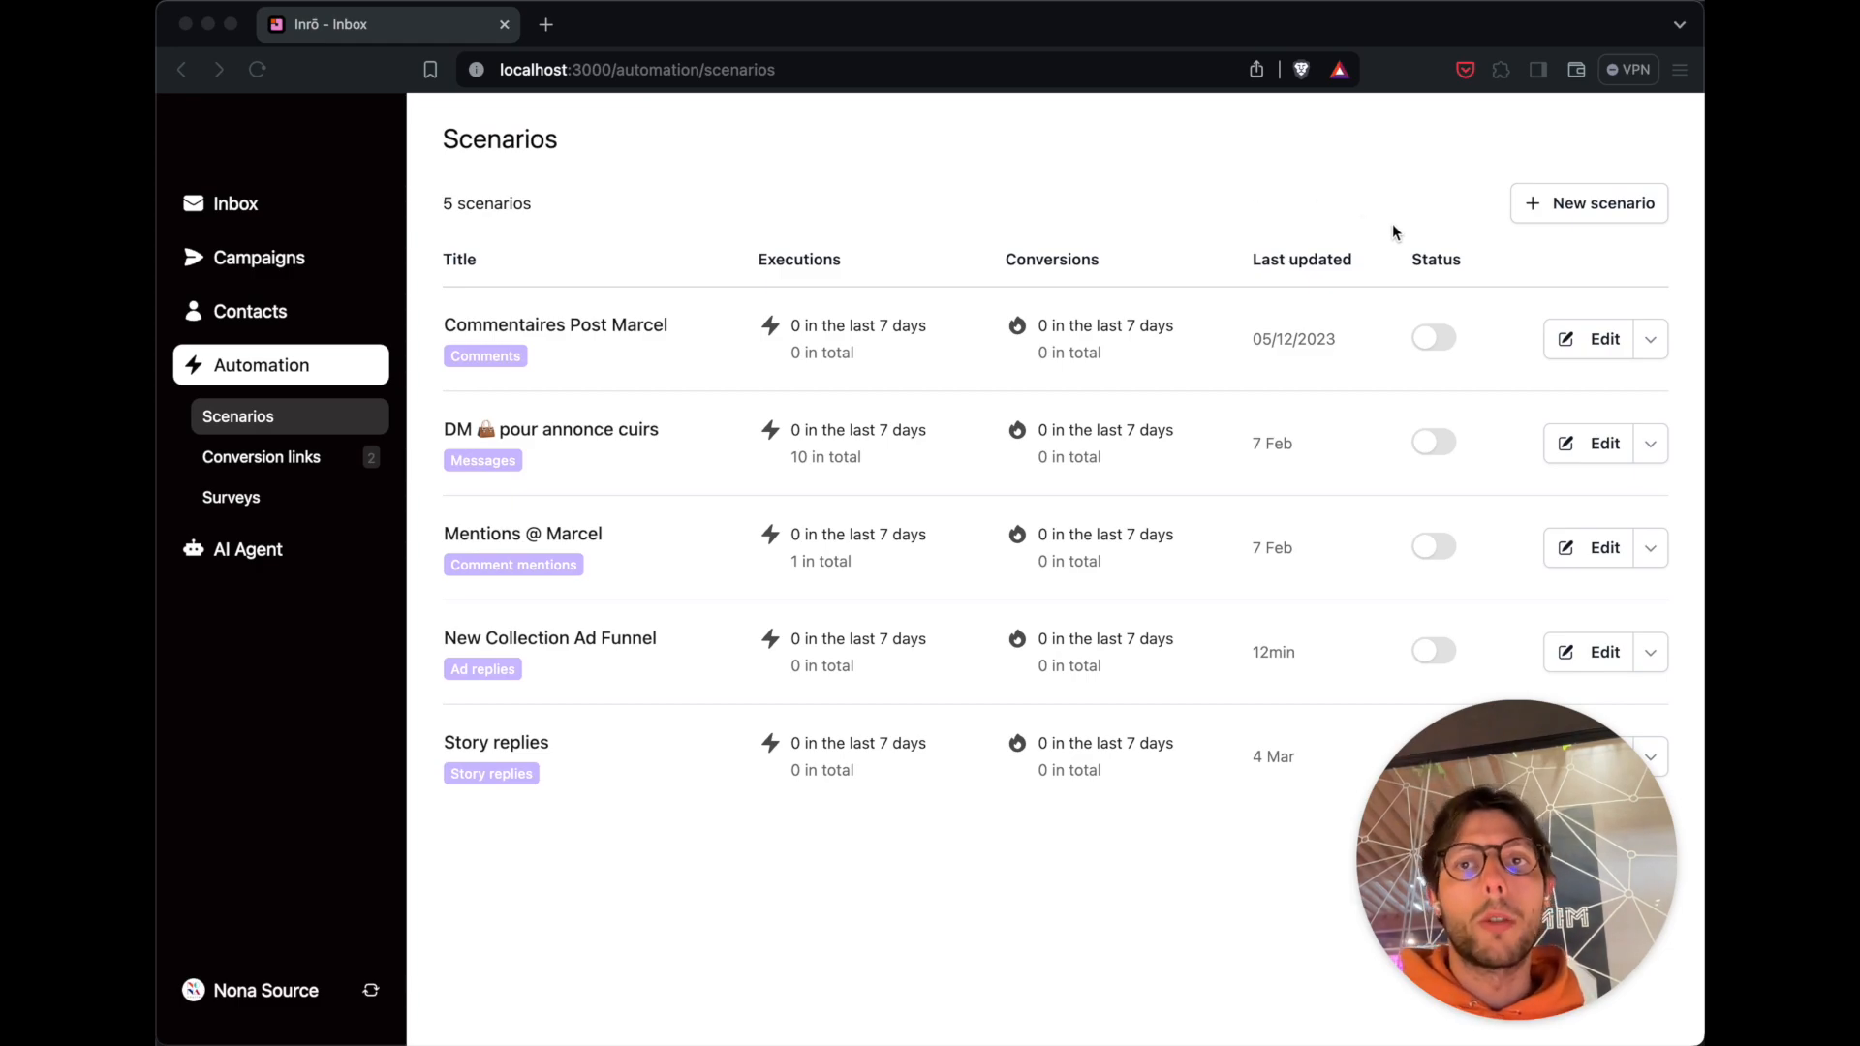
Create a scenario titled "New Sign up - welcome message" and trigger it with the custom event "CRM - New Sign Up".
{"action": "left_click", "coordinate": [1560, 204]}
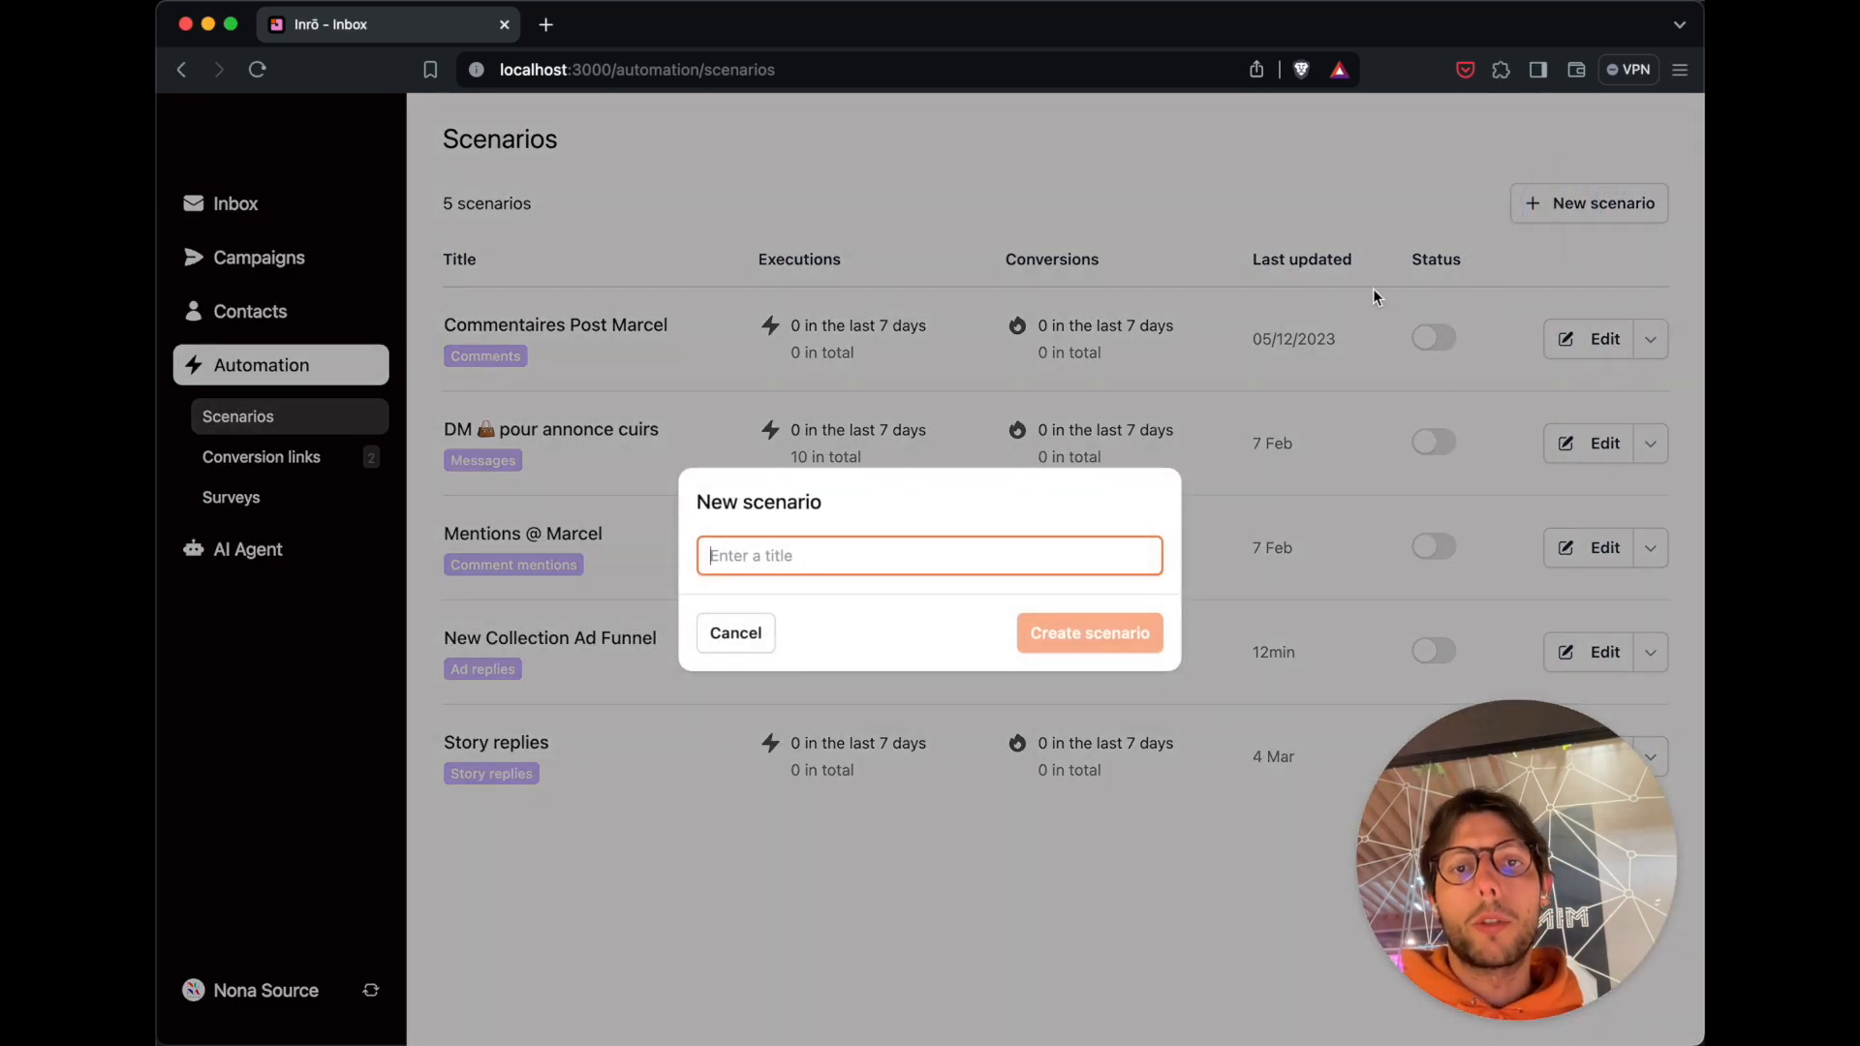
{"action": "type", "text": "New"}
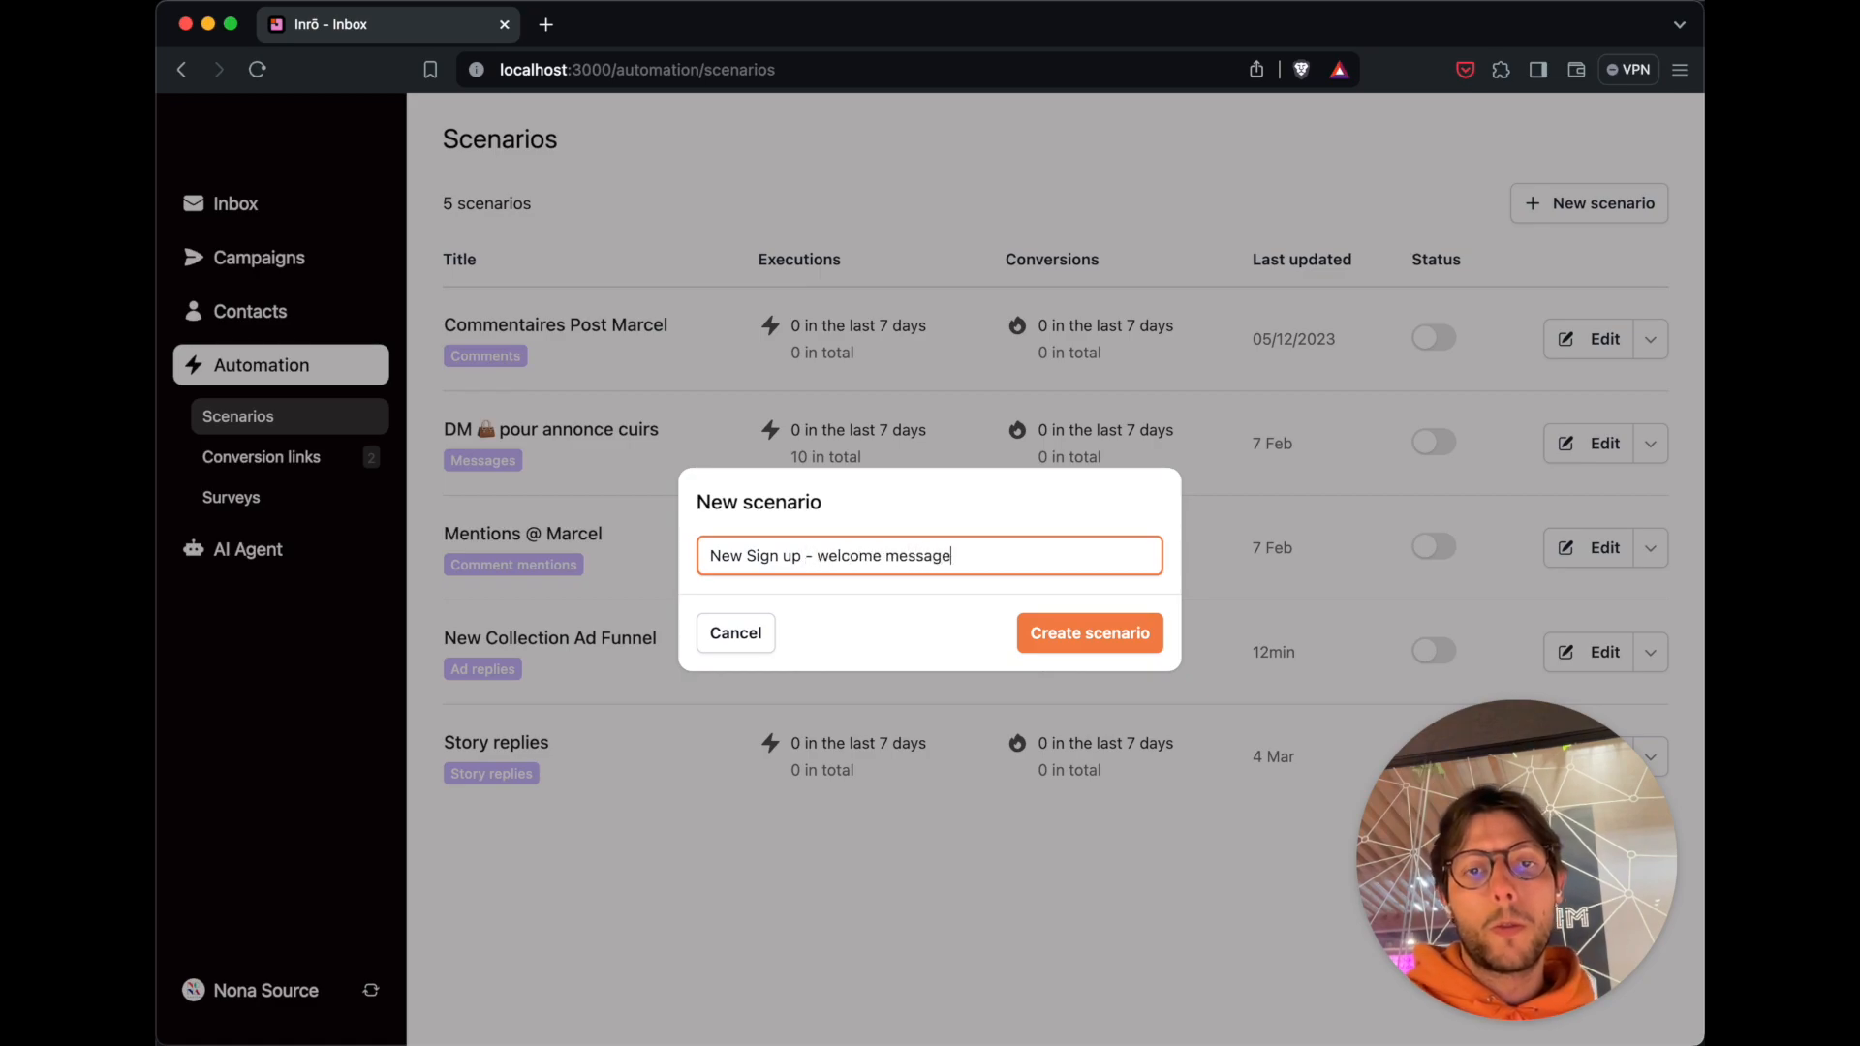
{"action": "type", "text": "Sign up - welcome message"}
{"action": "key", "text": "Return"}
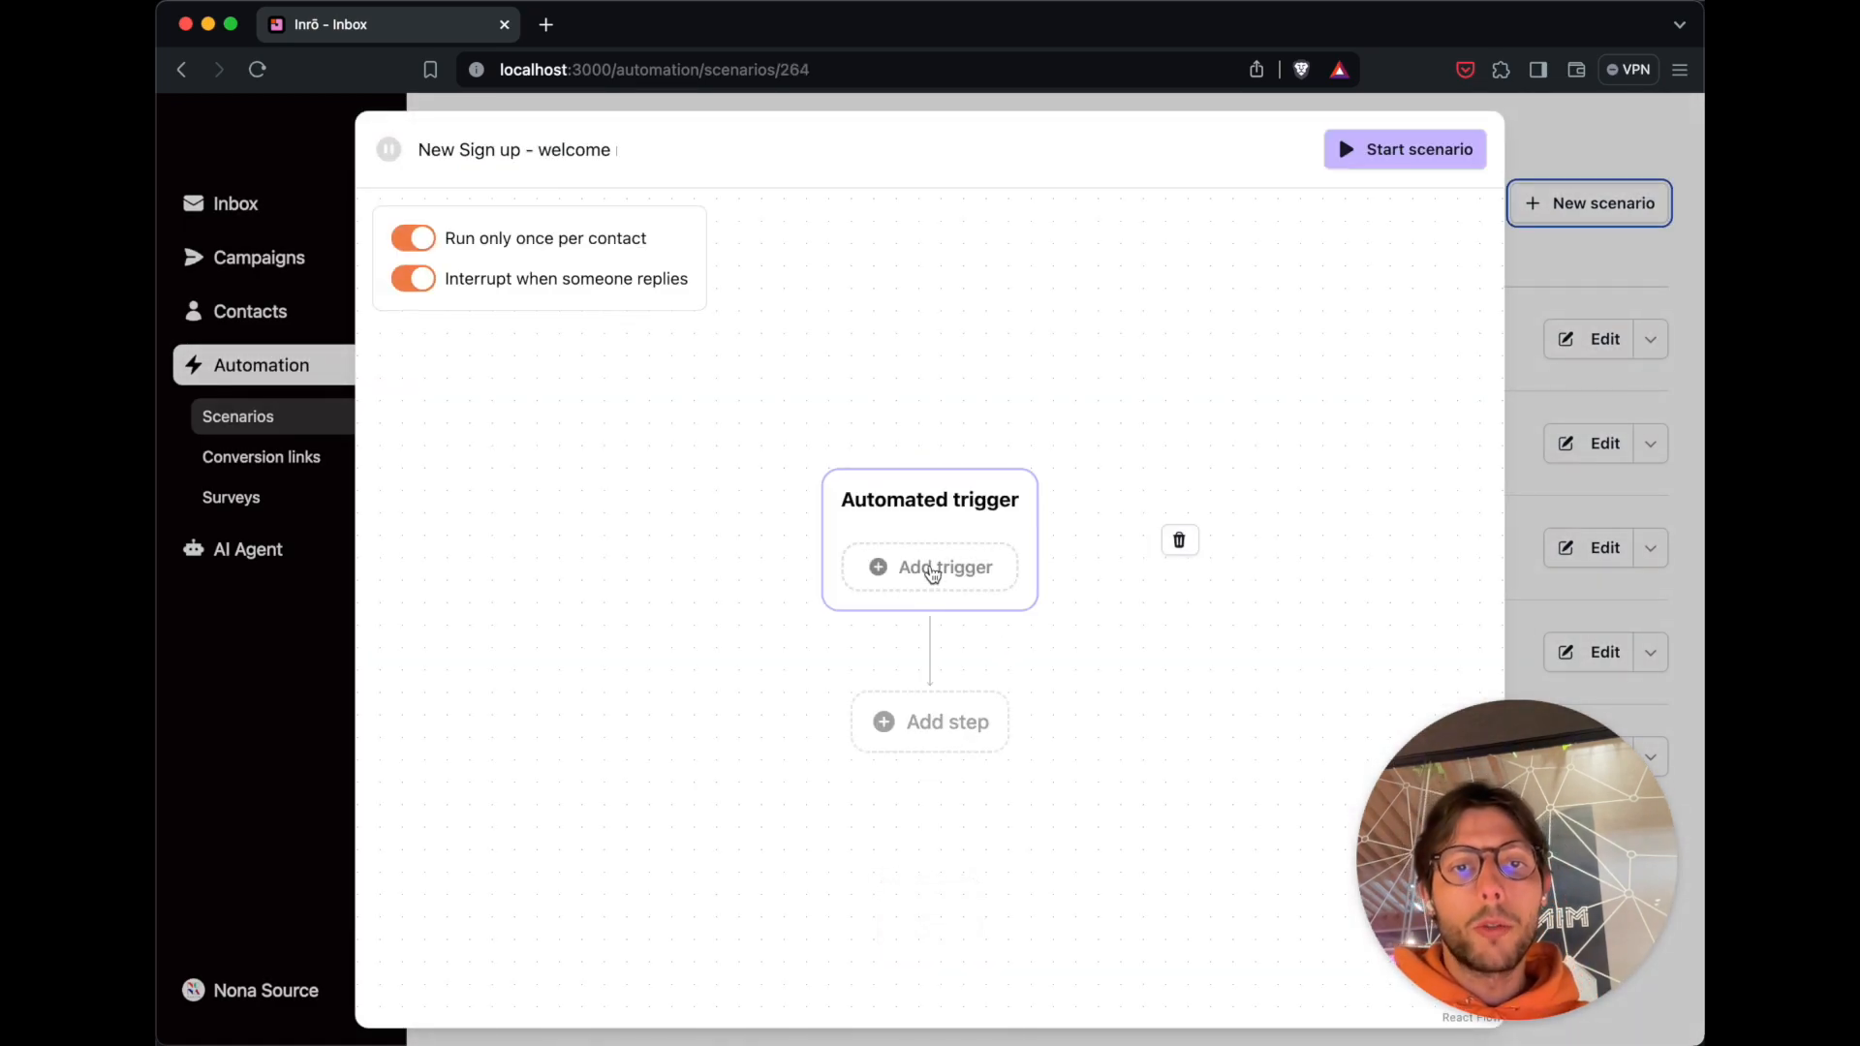
{"action": "left_click", "coordinate": [933, 572]}
{"action": "left_click", "coordinate": [719, 792]}
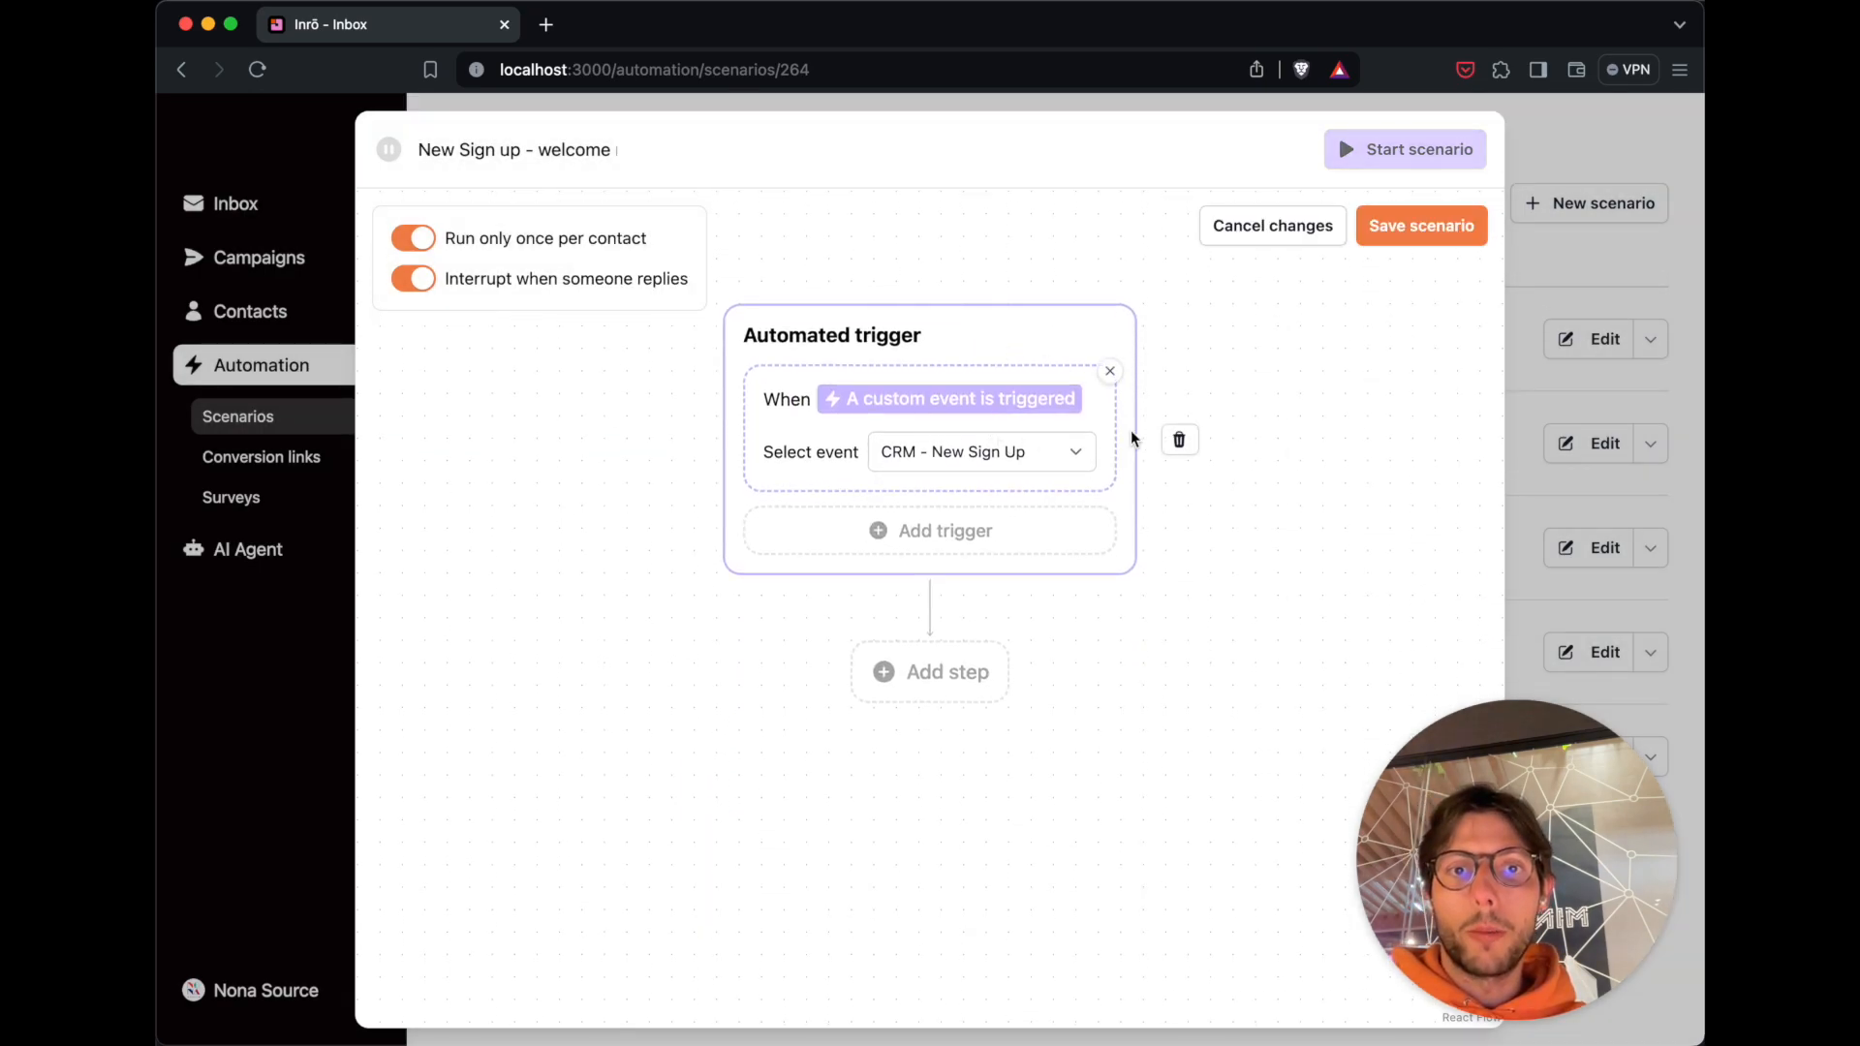
Add a step after the sign-up trigger that places contacts in the "Website Users" folder.
{"action": "scroll", "coordinate": [1140, 456], "scroll_direction": "down", "scroll_amount": 3}
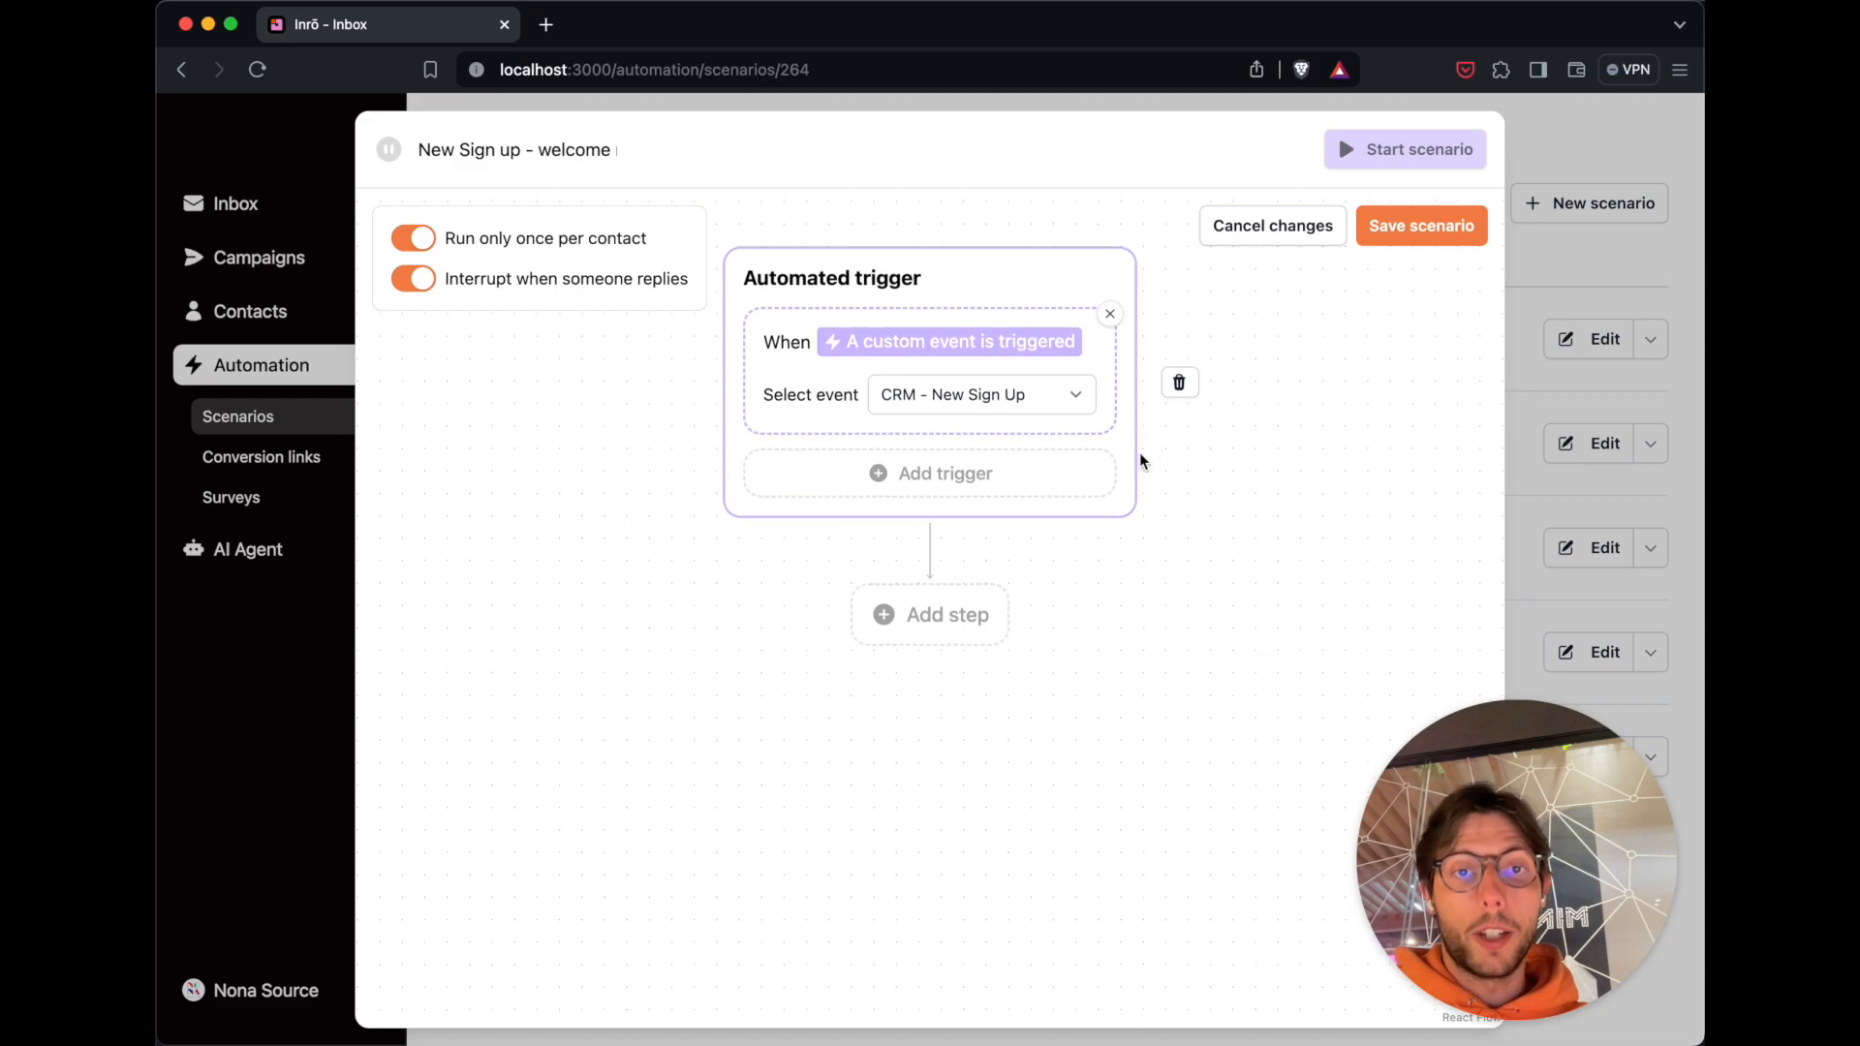
{"action": "left_click", "coordinate": [952, 498]}
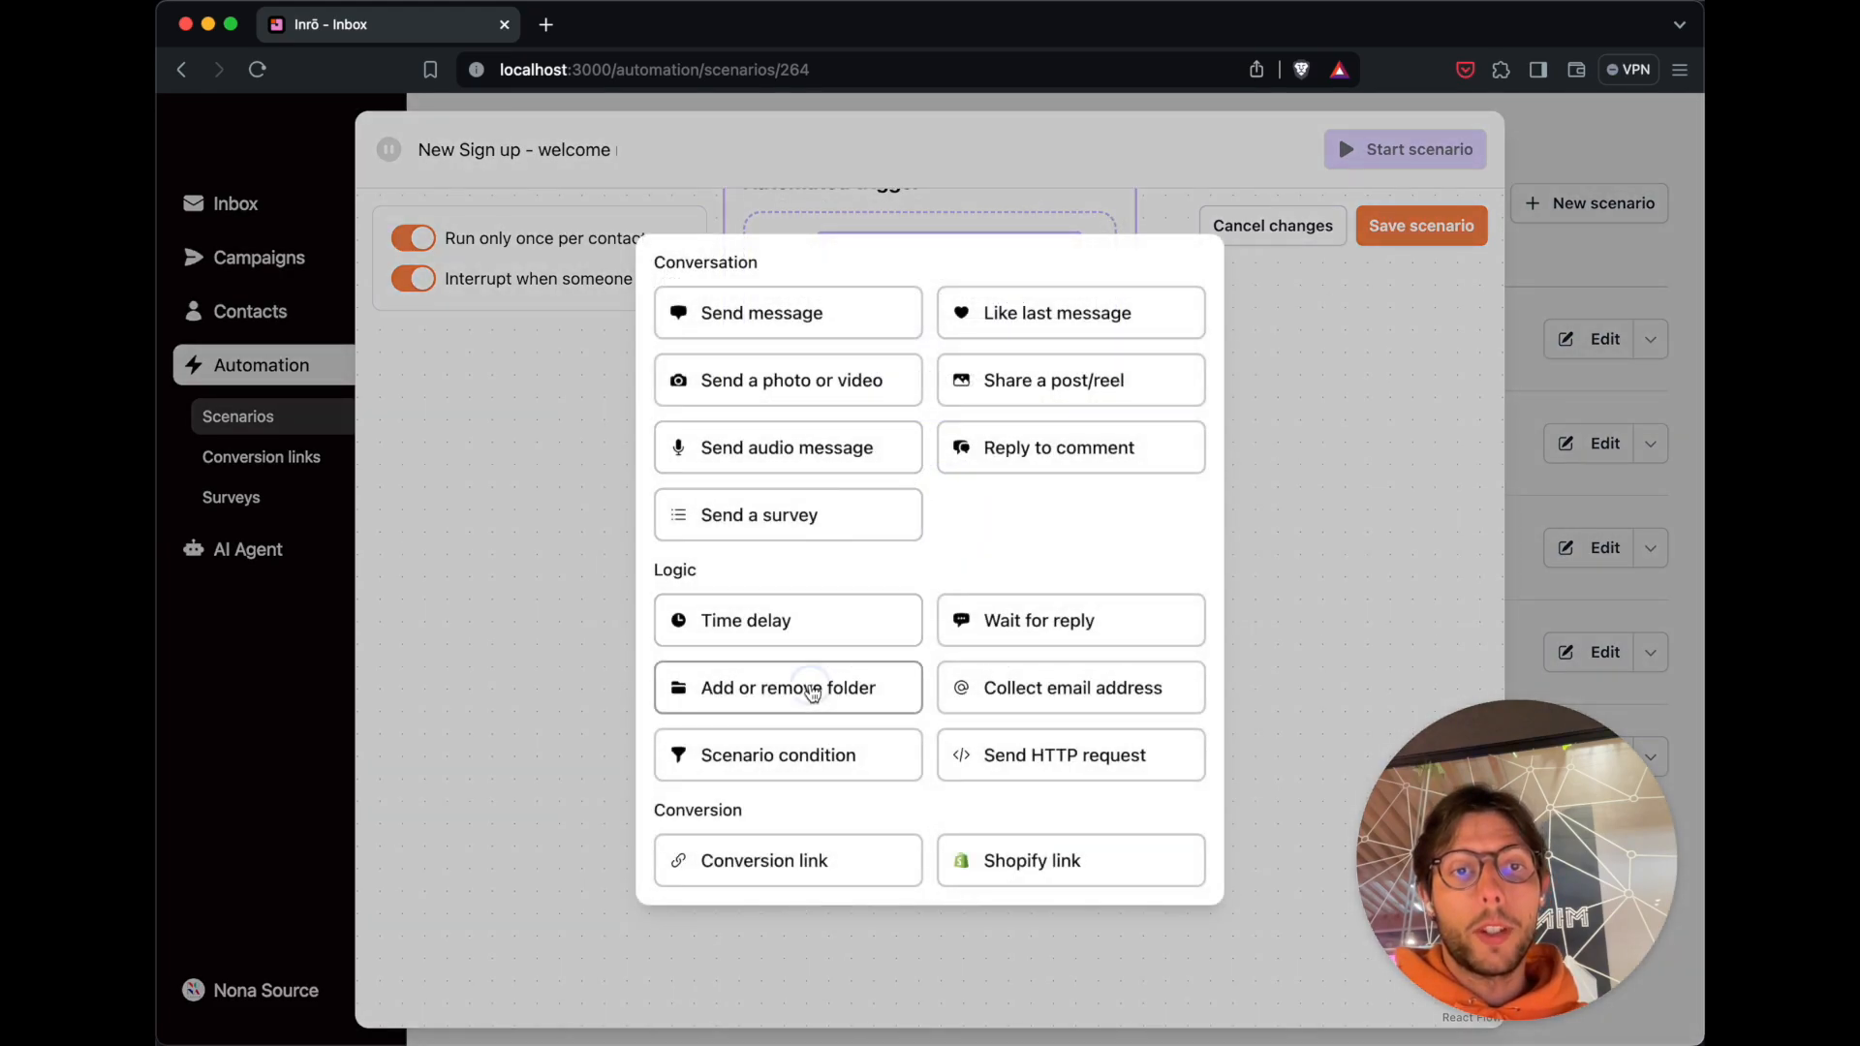
{"action": "left_click", "coordinate": [770, 687]}
{"action": "left_click", "coordinate": [1085, 535]}
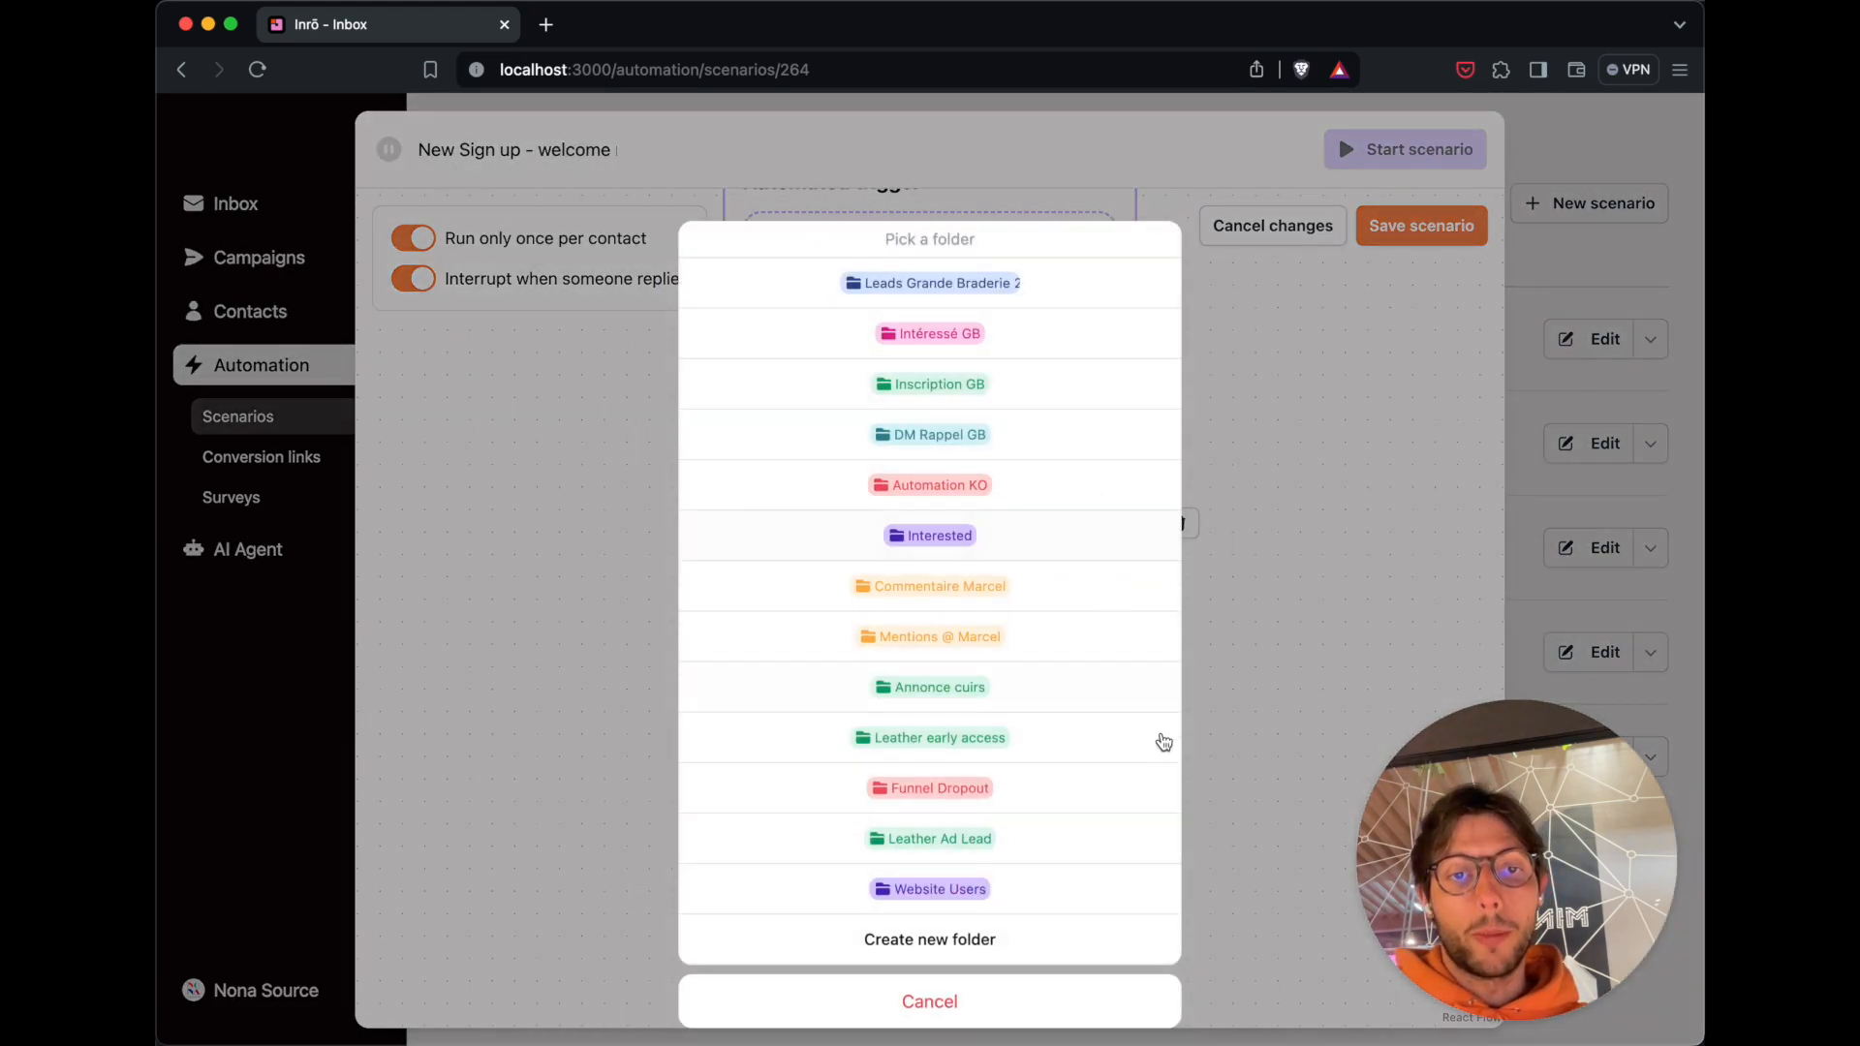
{"action": "left_click", "coordinate": [1112, 889]}
Add a message step after the "Website Users" folder step reading "Hi, thanks for joining our website. Welcome to the family!".
{"action": "scroll", "coordinate": [1159, 655], "scroll_direction": "down", "scroll_amount": 3}
{"action": "left_click", "coordinate": [984, 454]}
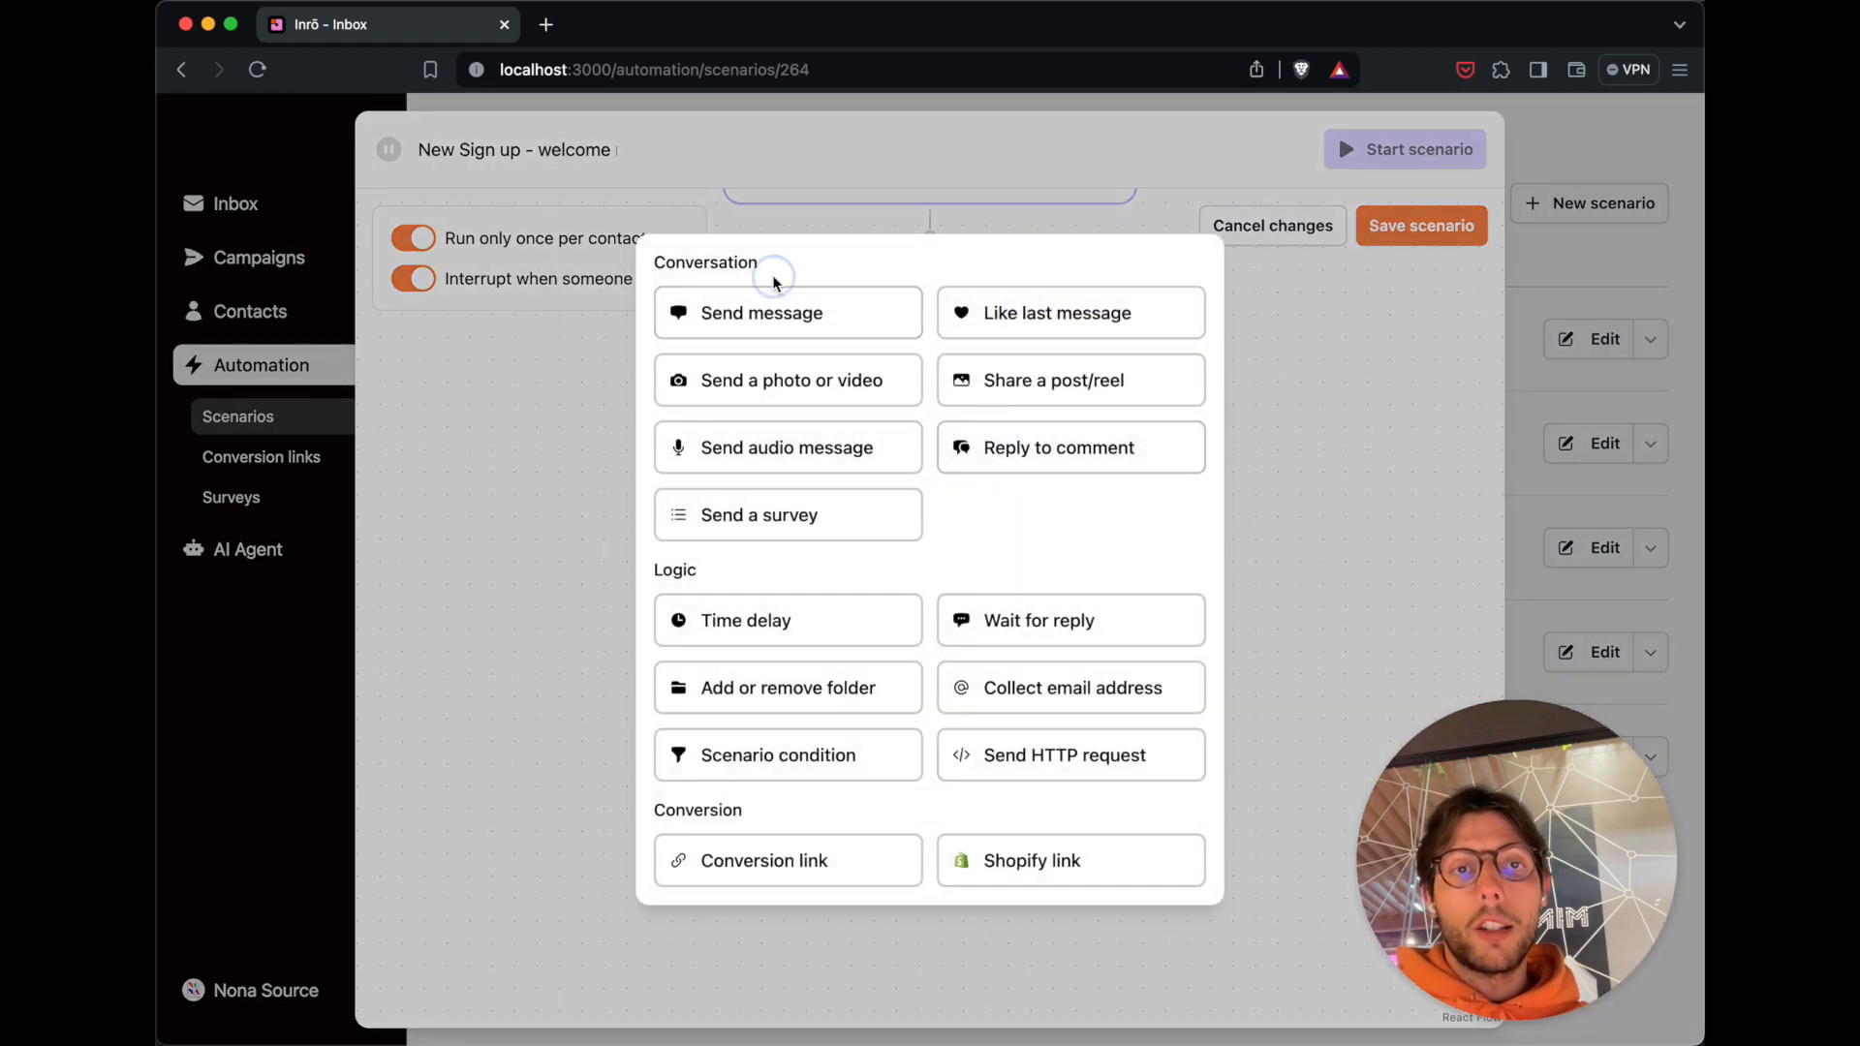
{"action": "left_click", "coordinate": [772, 310]}
{"action": "type", "text": "Hi,"}
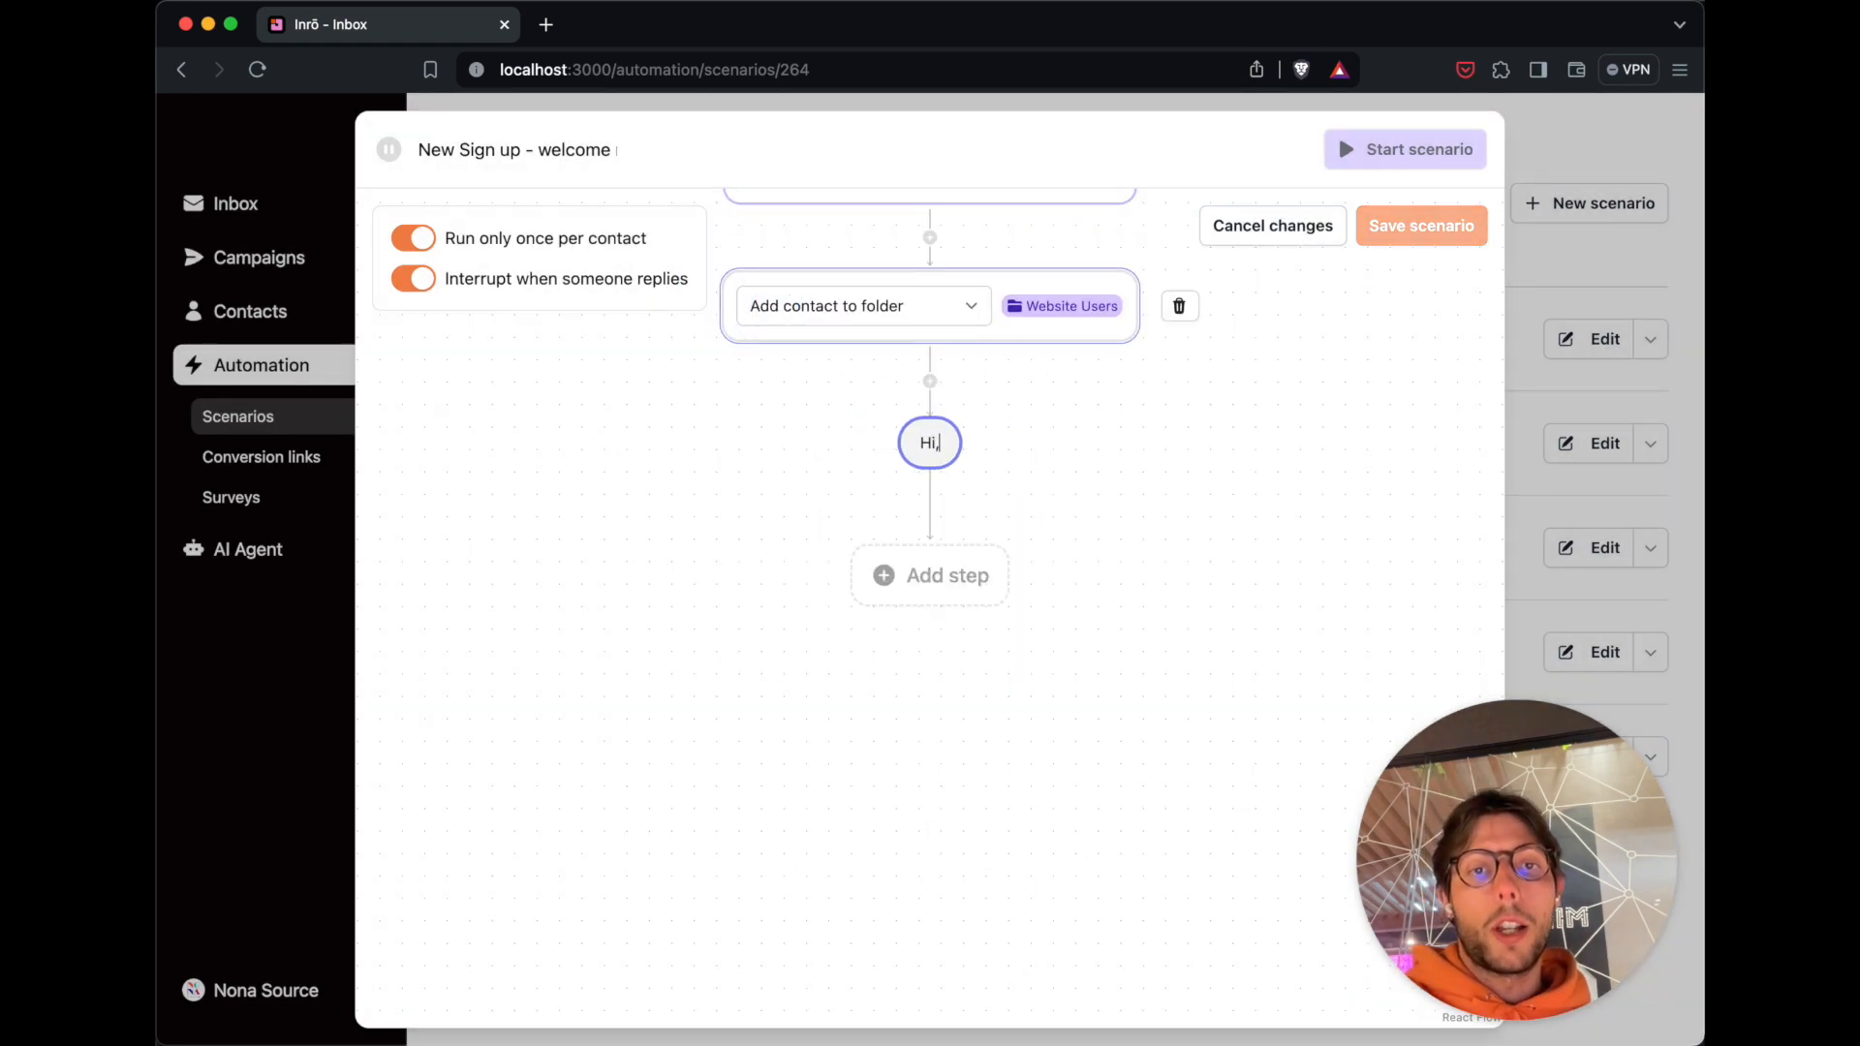
{"action": "type", "text": " thanks for join"}
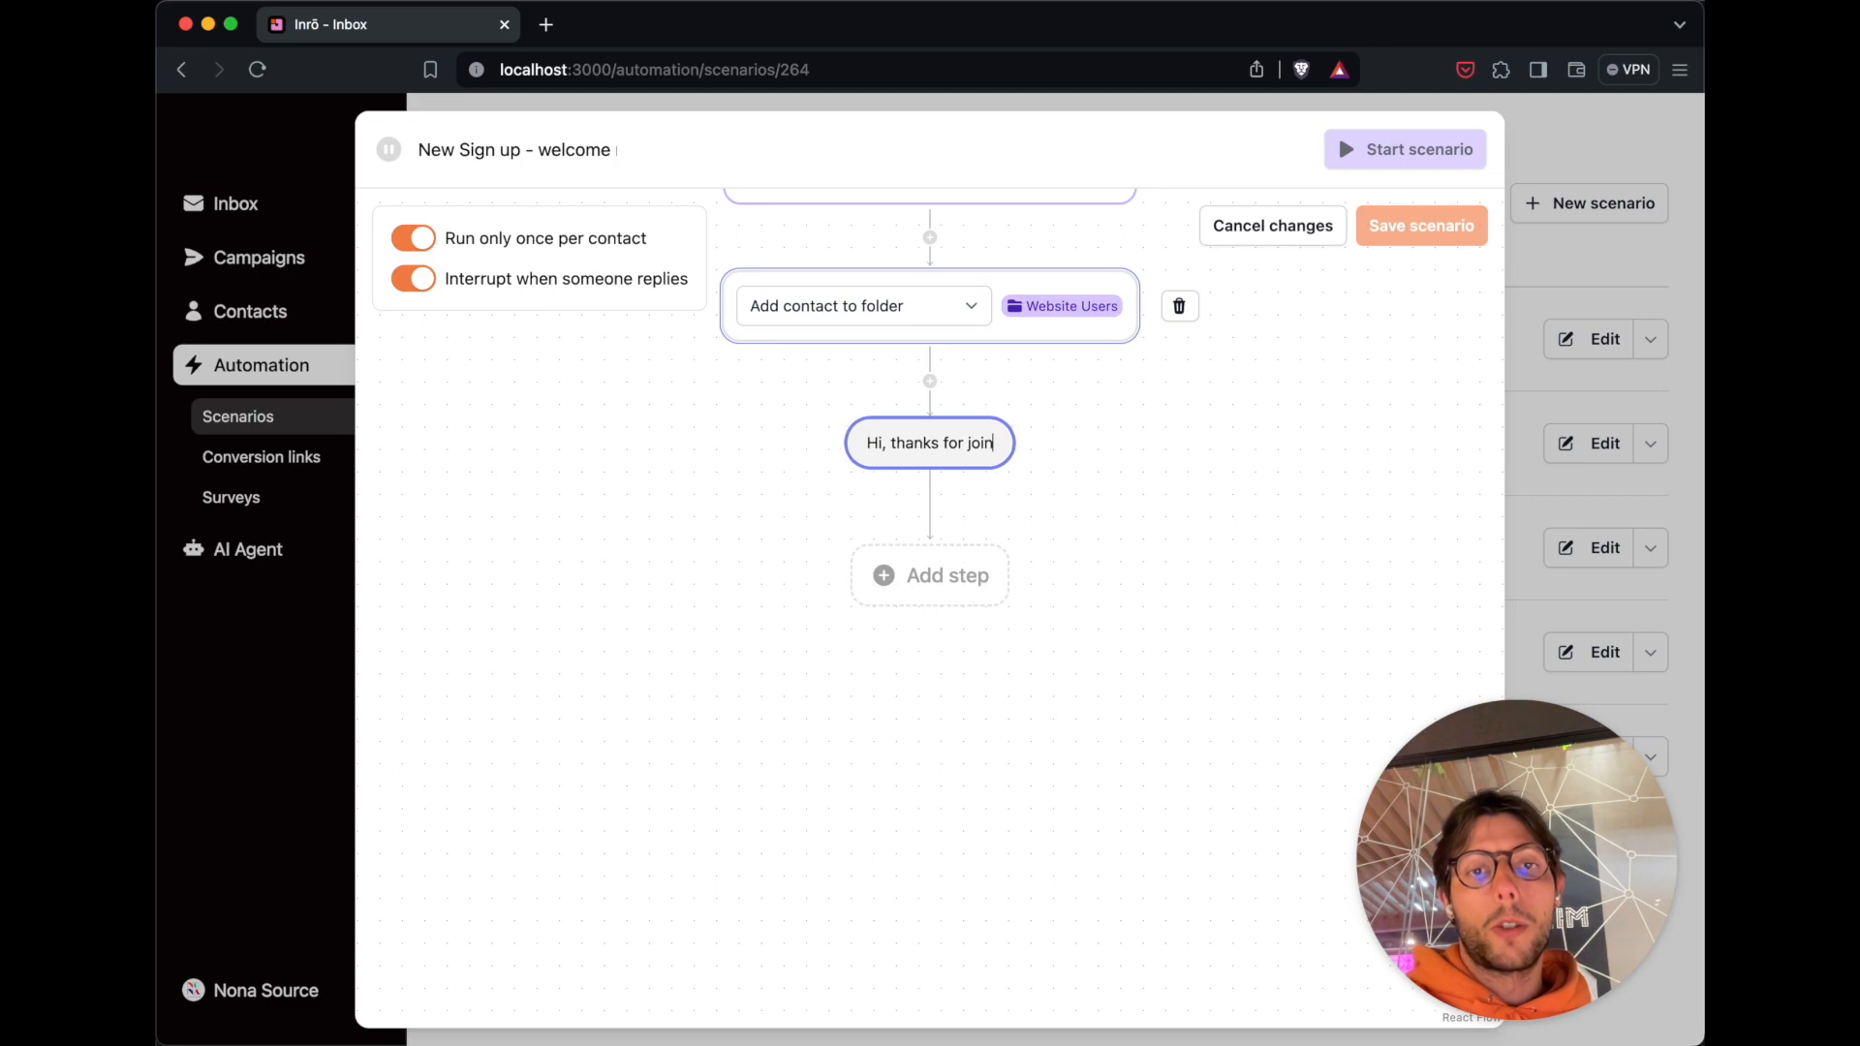
{"action": "type", "text": "ing our website. Welcome to the family!"}
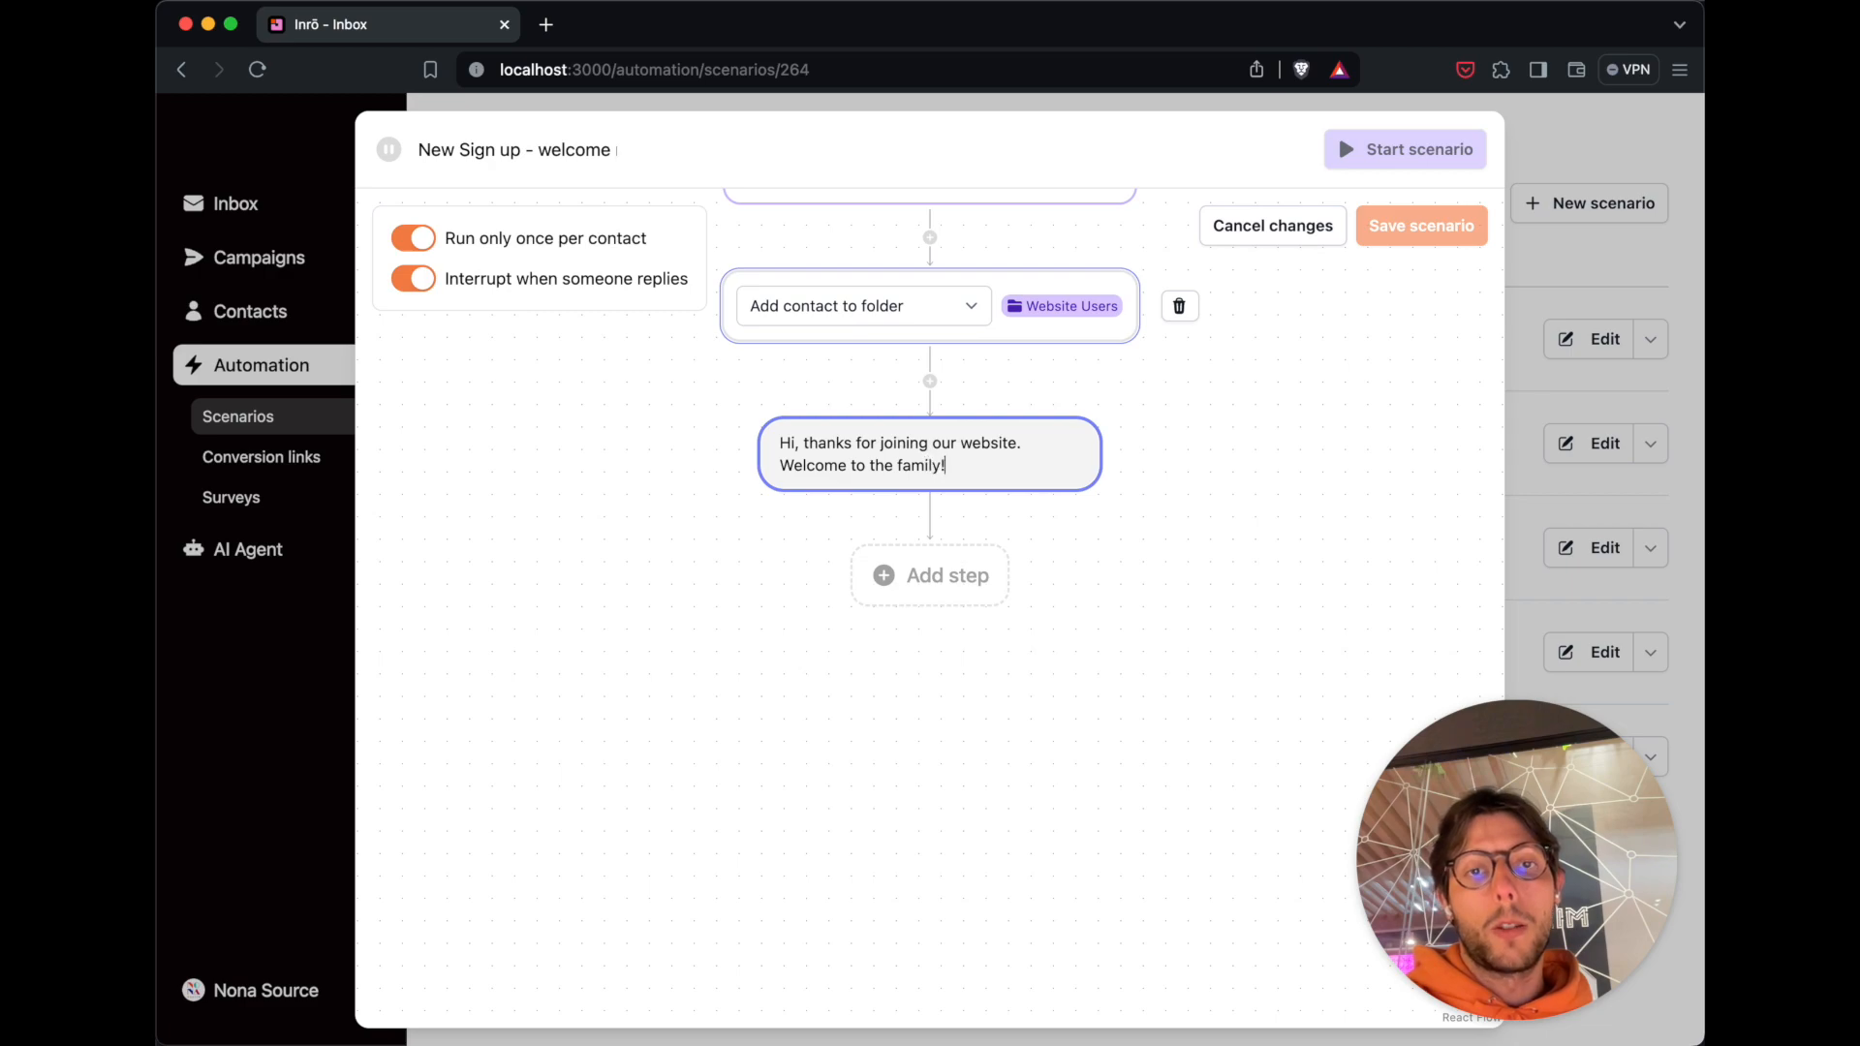
{"action": "left_click", "coordinate": [877, 651]}
Add a second message reading "If you have any question, we're here" and end it with a smiley emoji.
{"action": "left_click", "coordinate": [887, 579]}
{"action": "left_click", "coordinate": [775, 306]}
{"action": "type", "text": "If you have any"}
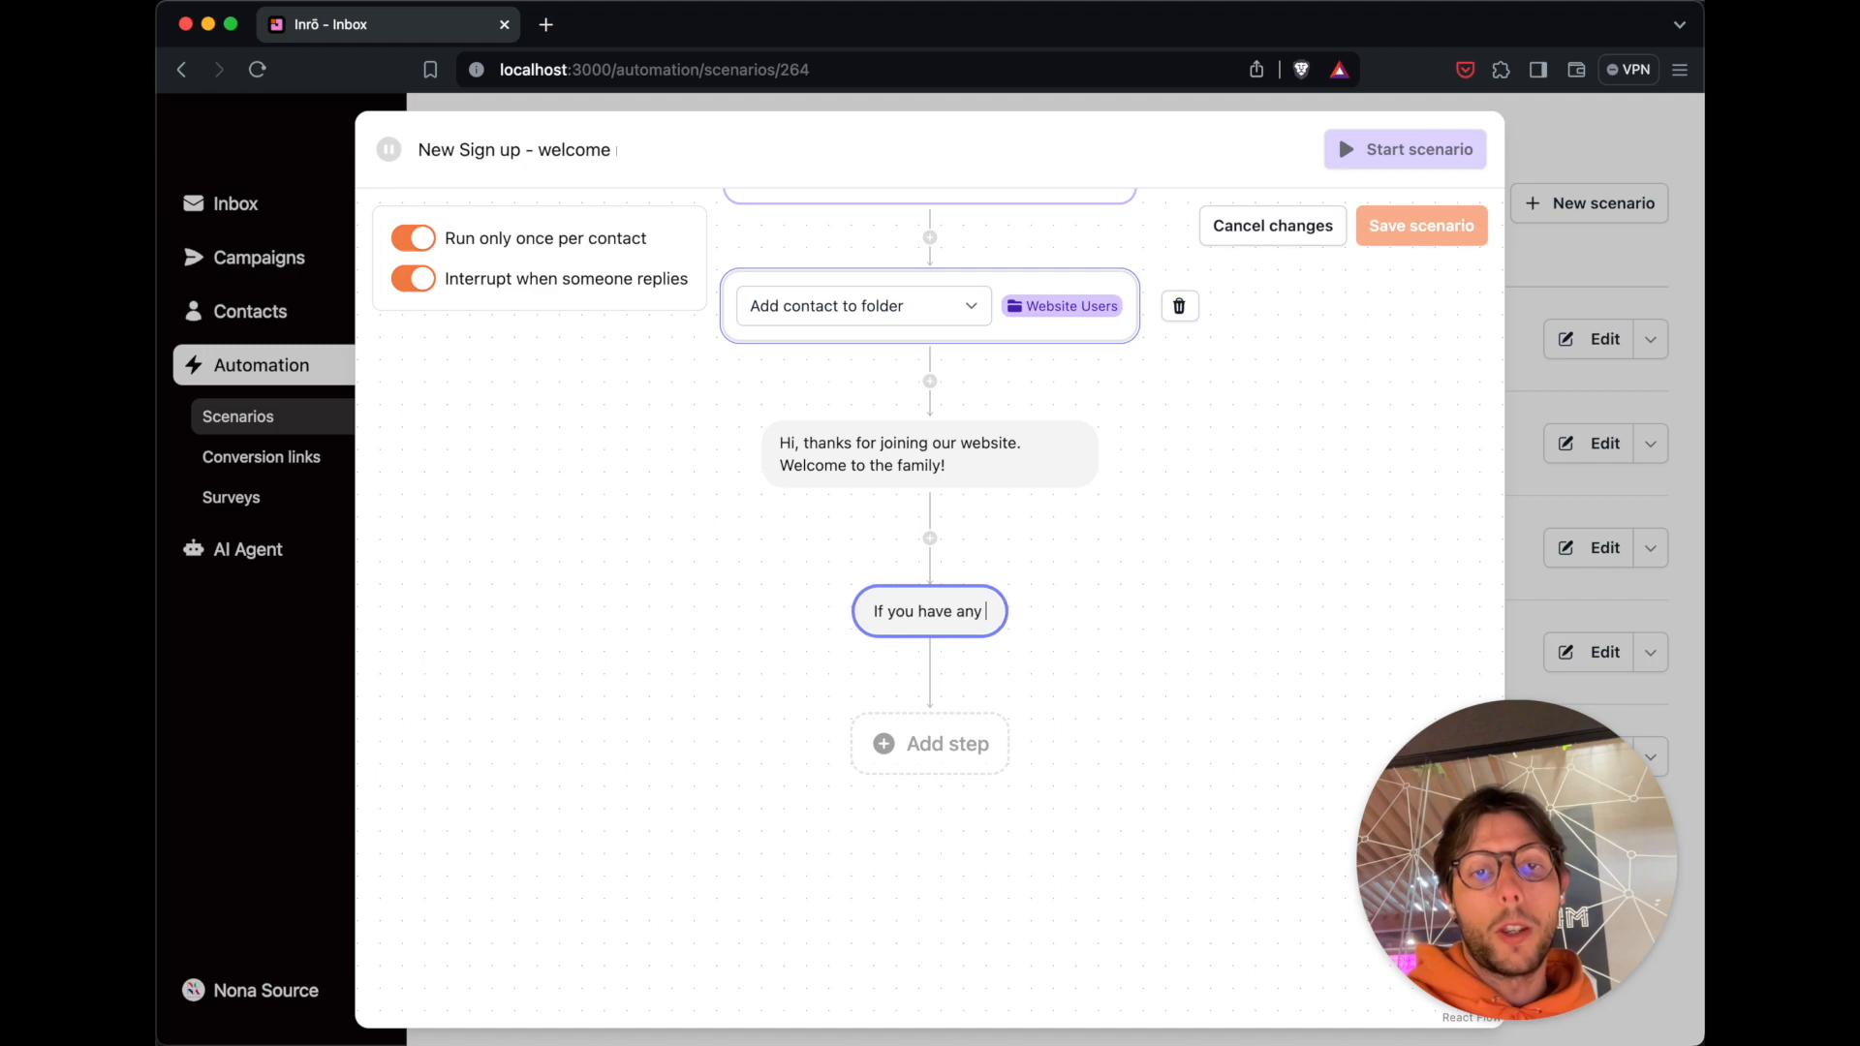
{"action": "type", "text": " question, we're here !"}
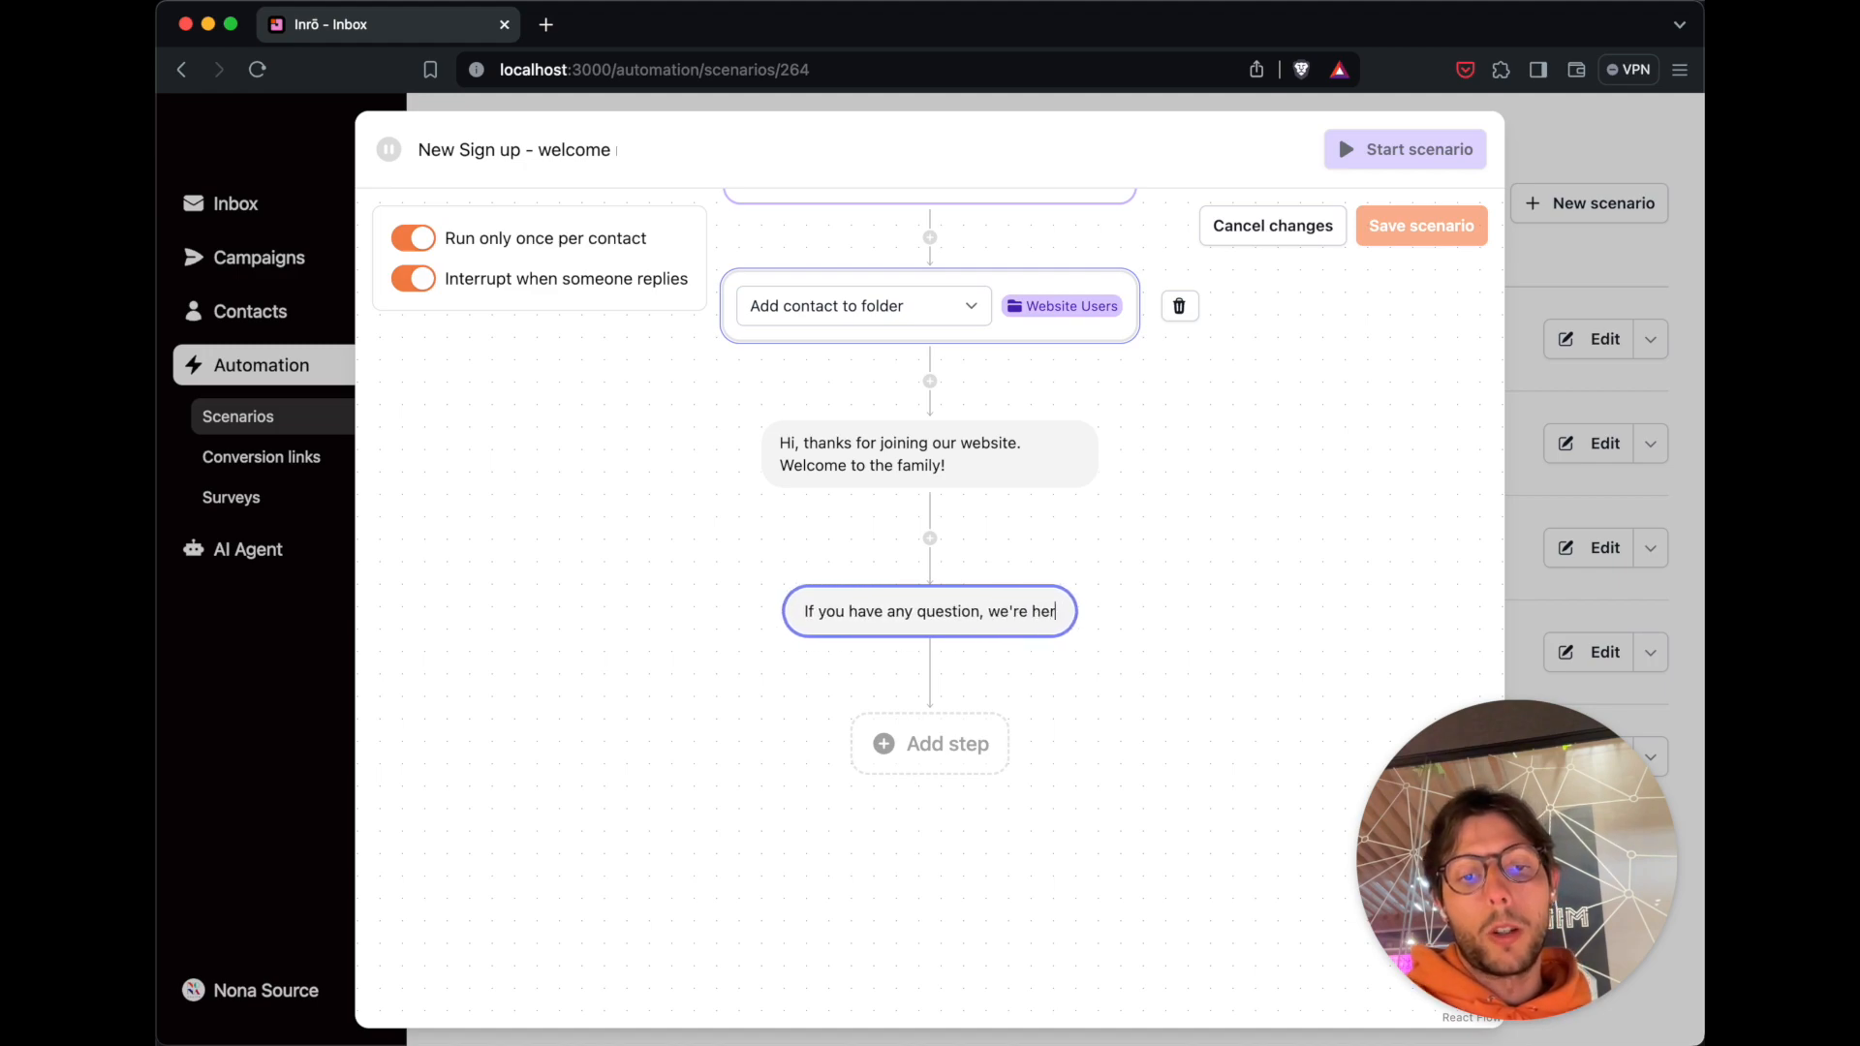
{"action": "left_click", "coordinate": [522, 443]}
{"action": "key", "text": "BackSpace"}
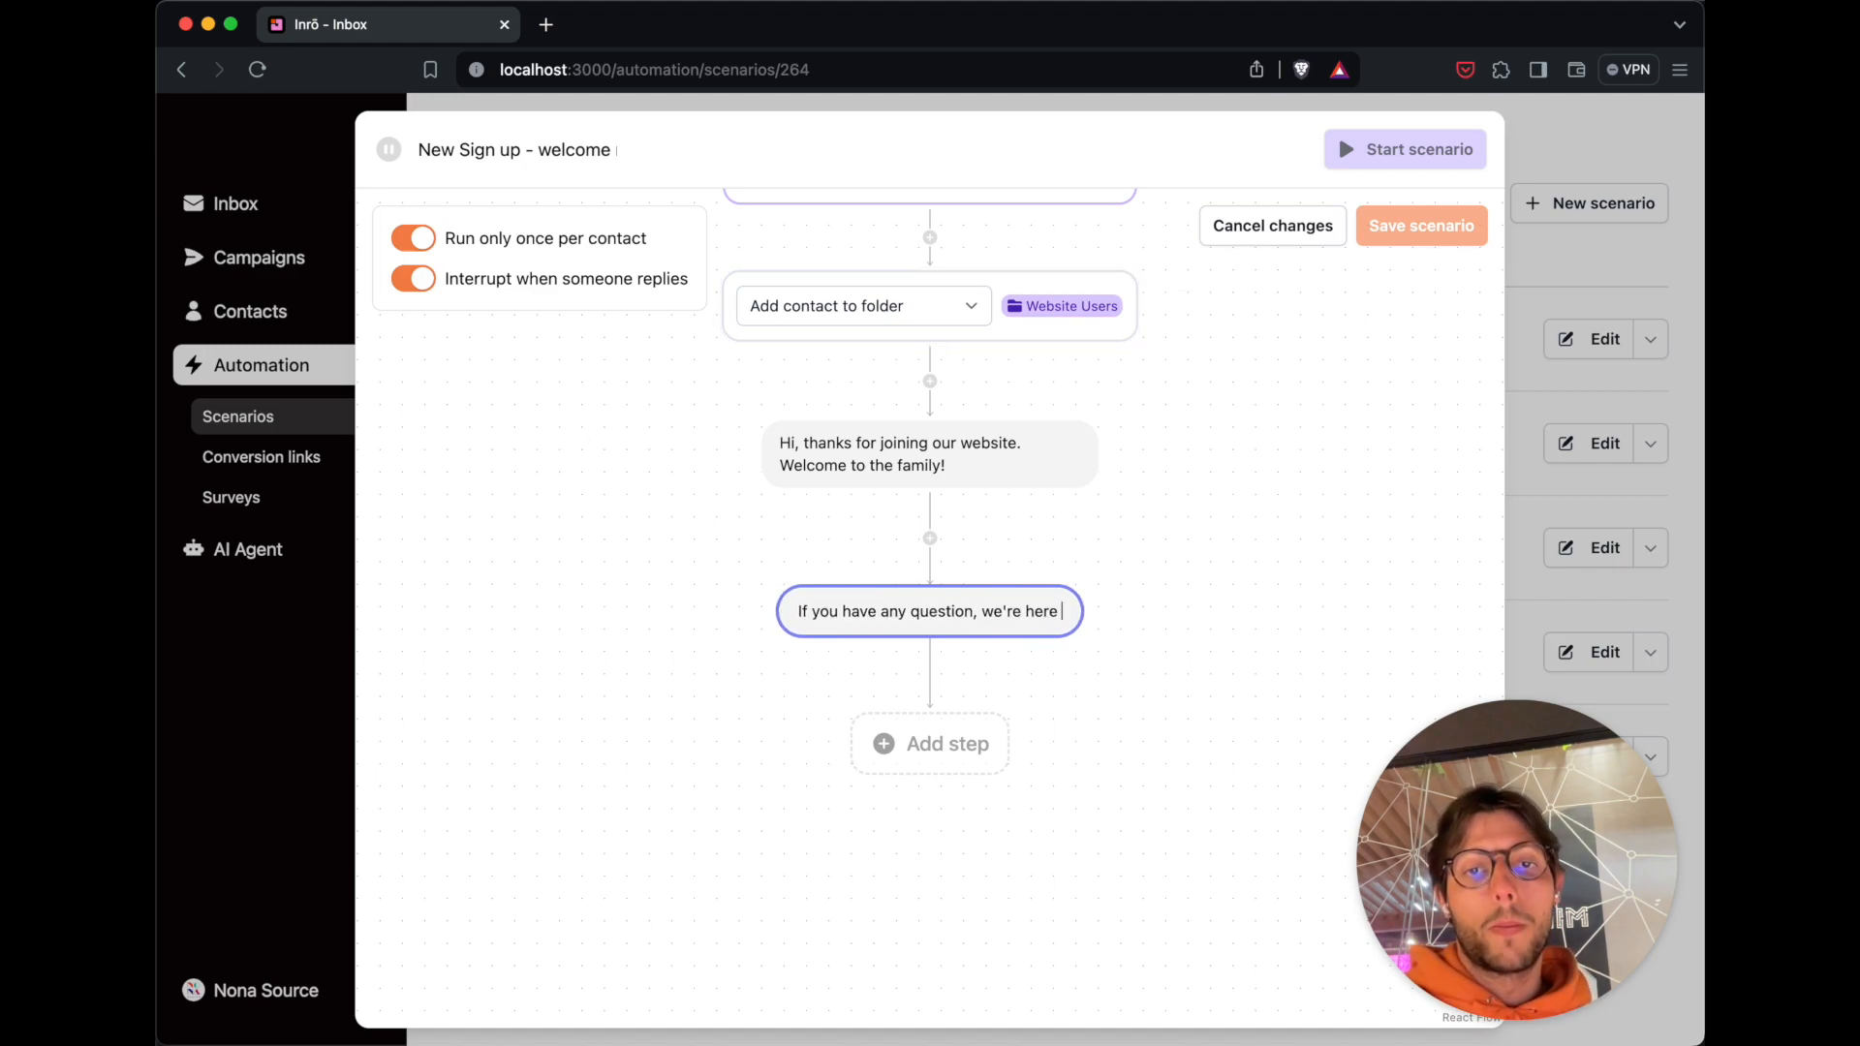
{"action": "key", "text": "ctrl+super+space"}
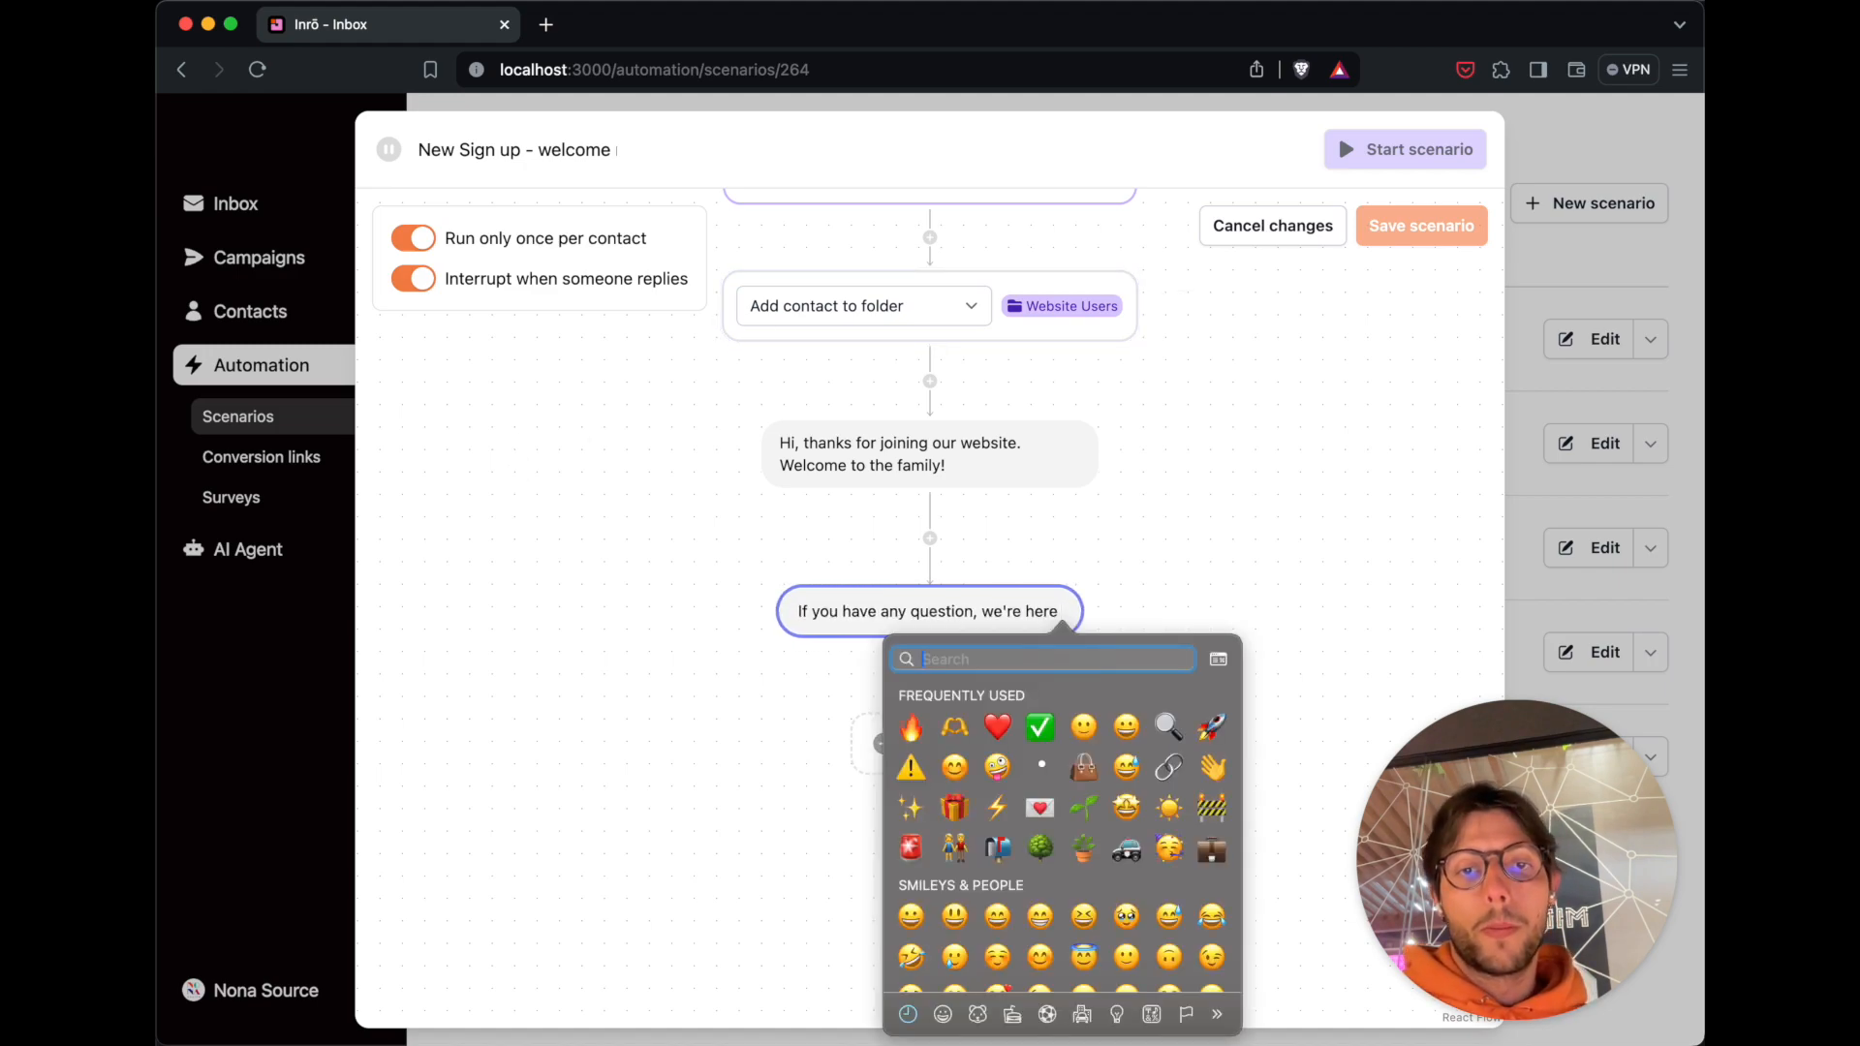
{"action": "left_click", "coordinate": [1084, 726]}
{"action": "left_click", "coordinate": [582, 686]}
Add a time delay of 2 days after the second message.
{"action": "scroll", "coordinate": [601, 678], "scroll_direction": "down", "scroll_amount": 5}
{"action": "left_click", "coordinate": [939, 484]}
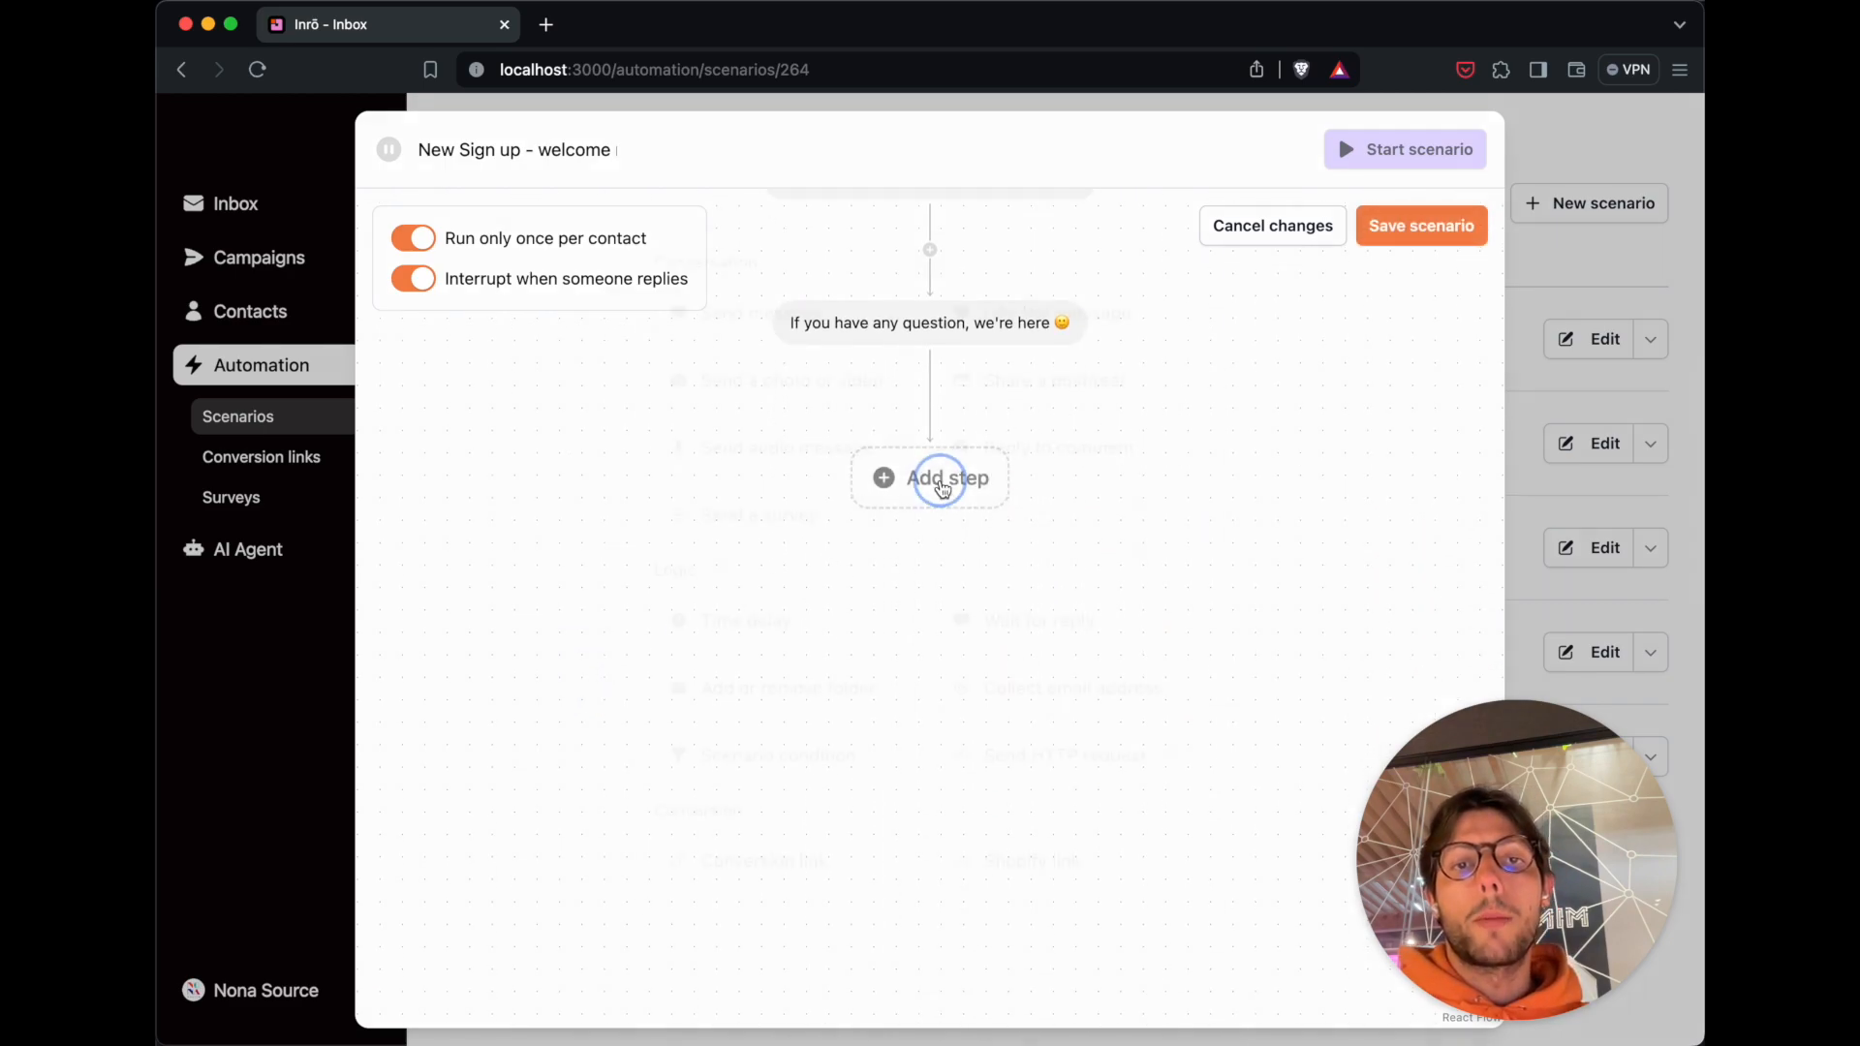
{"action": "left_click", "coordinate": [775, 625]}
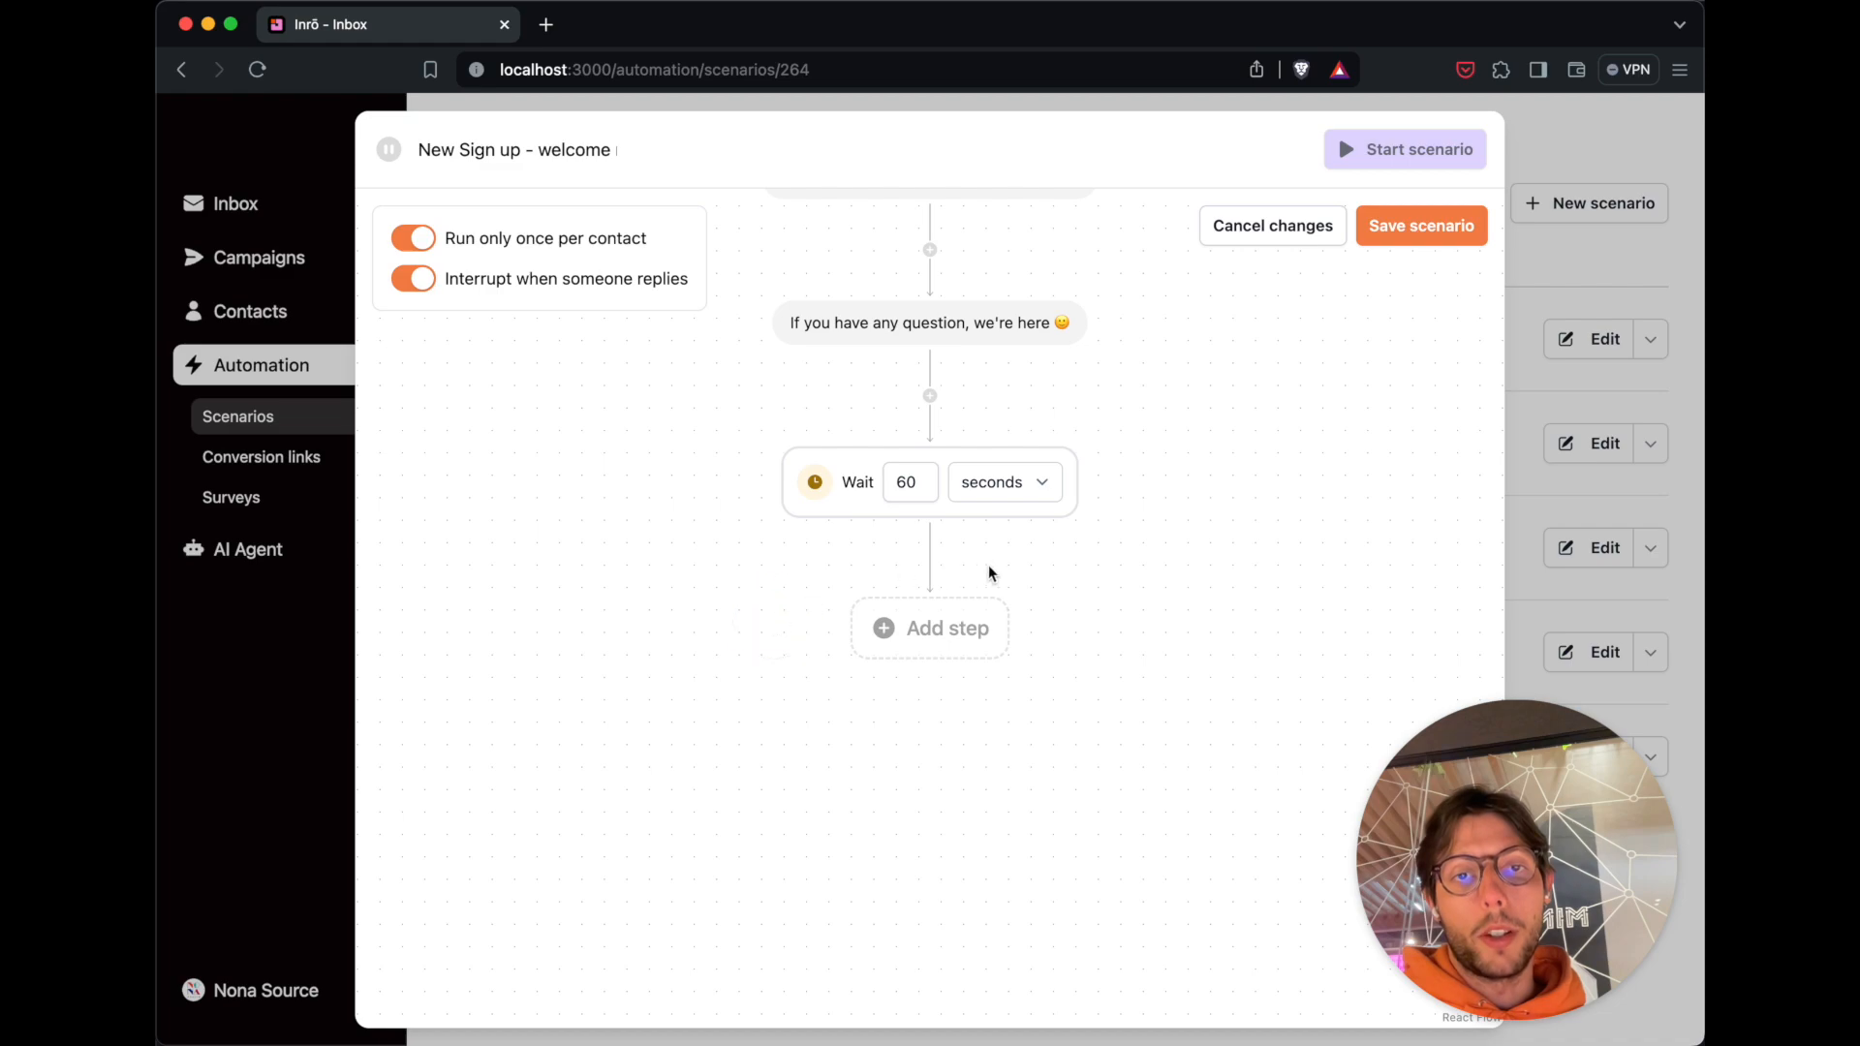
{"action": "left_click", "coordinate": [1043, 485]}
{"action": "left_click", "coordinate": [1005, 567]}
{"action": "double_click", "coordinate": [908, 476]}
{"action": "type", "text": "2"}
{"action": "left_click", "coordinate": [647, 527]}
Add a message after the delay reading "If you need help with our products, don't hesitate!".
{"action": "left_click", "coordinate": [954, 625]}
{"action": "left_click", "coordinate": [872, 308]}
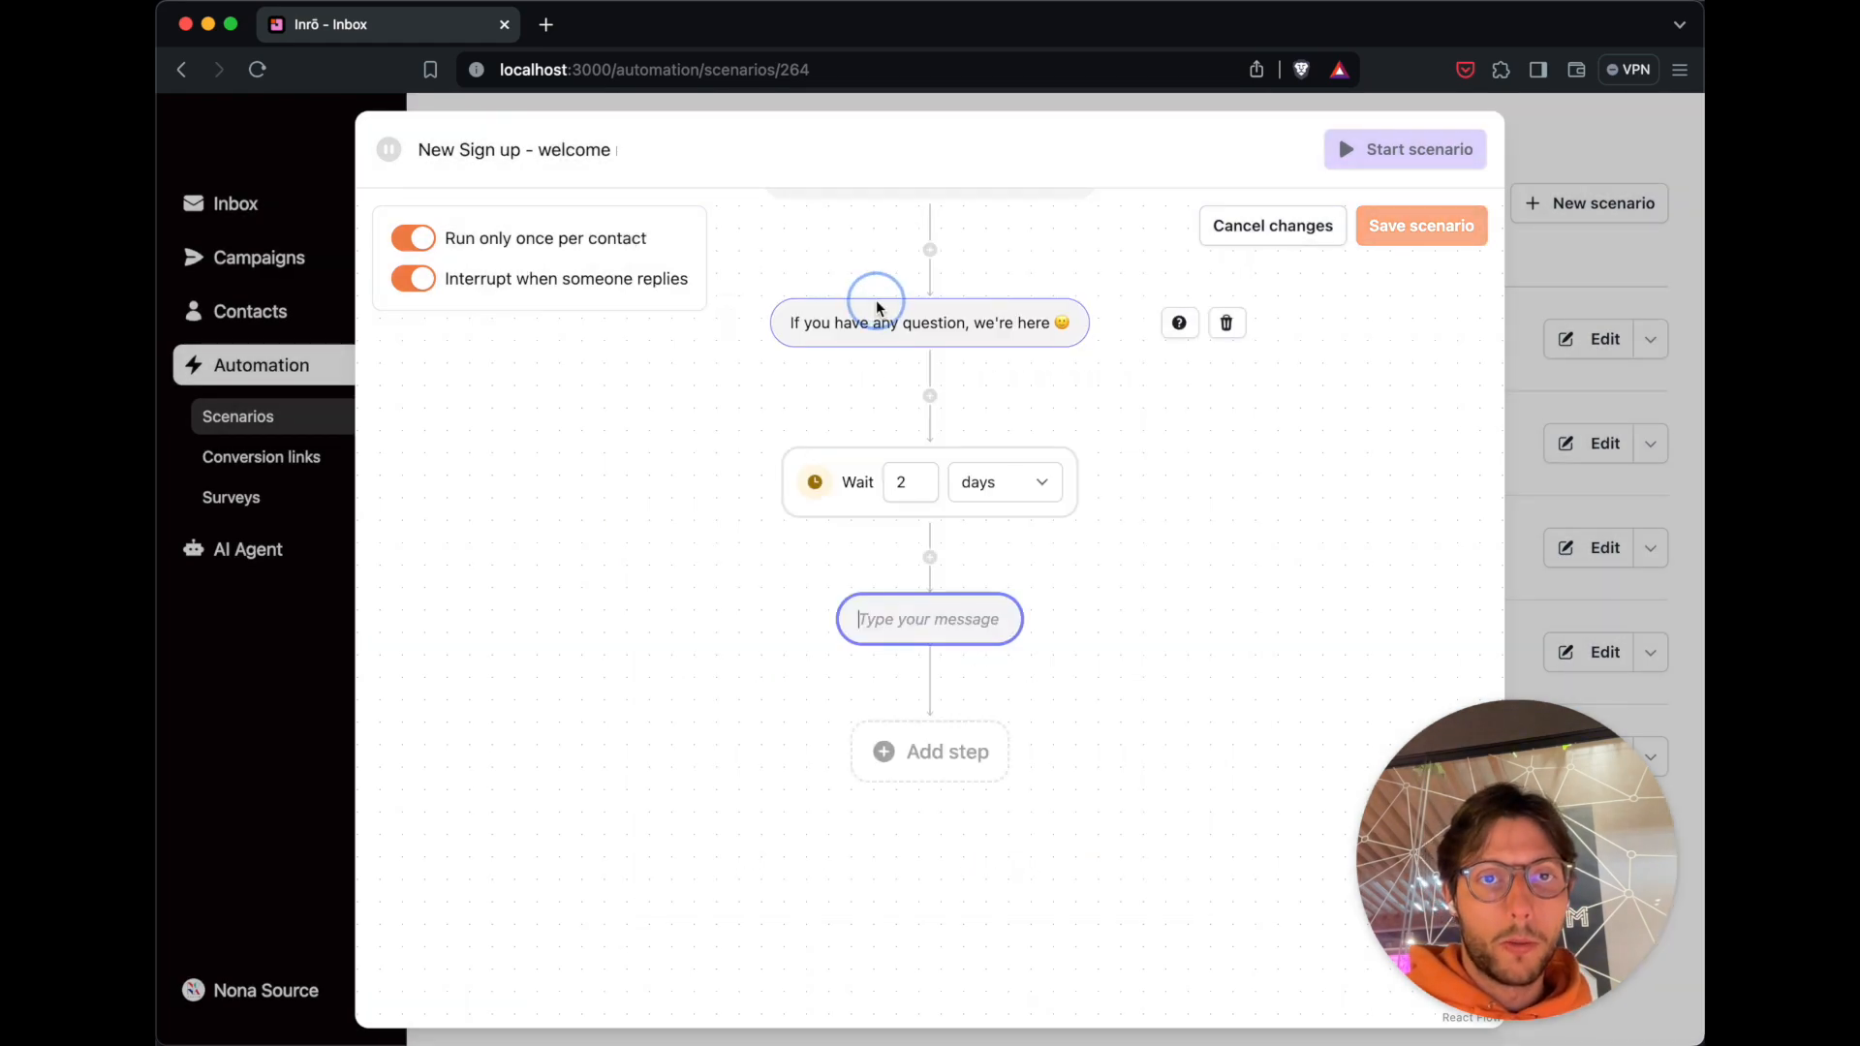
{"action": "left_click", "coordinate": [956, 591]}
{"action": "type", "text": "If you need help with our products, don't hesitate"}
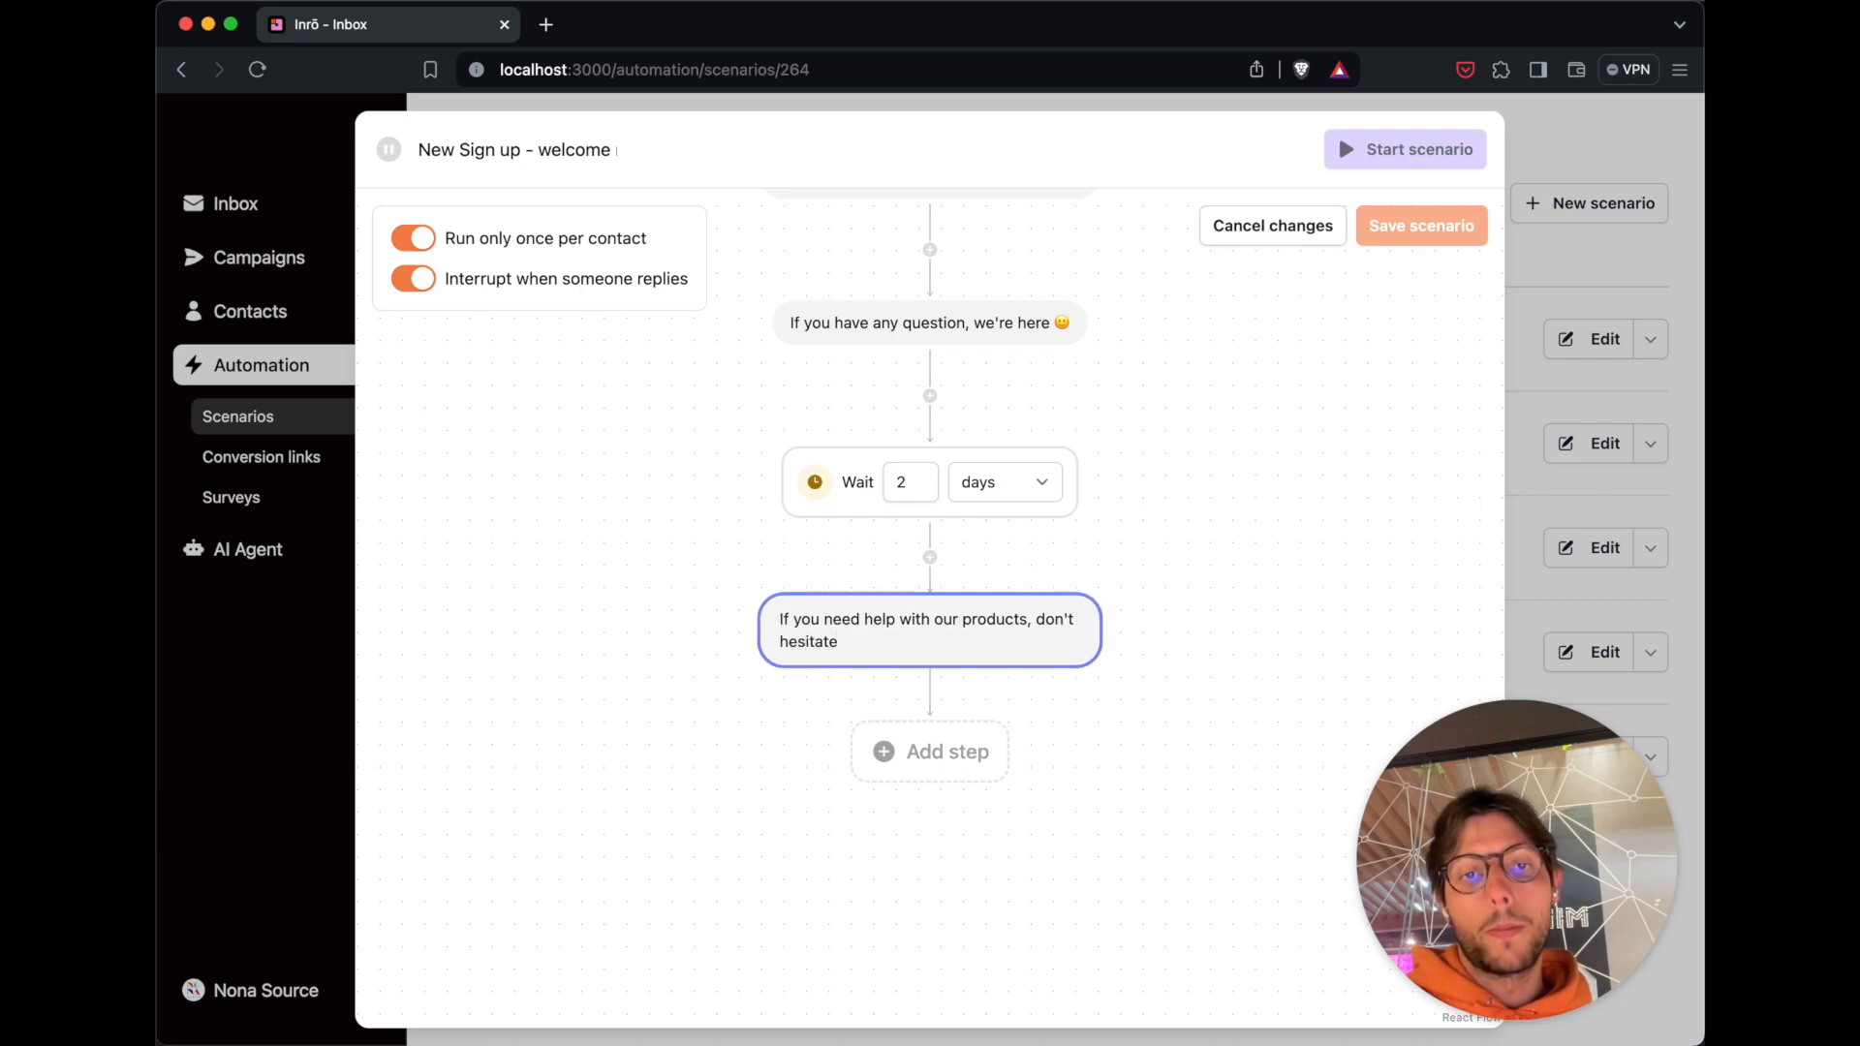
{"action": "type", "text": "!"}
{"action": "left_click", "coordinate": [617, 711]}
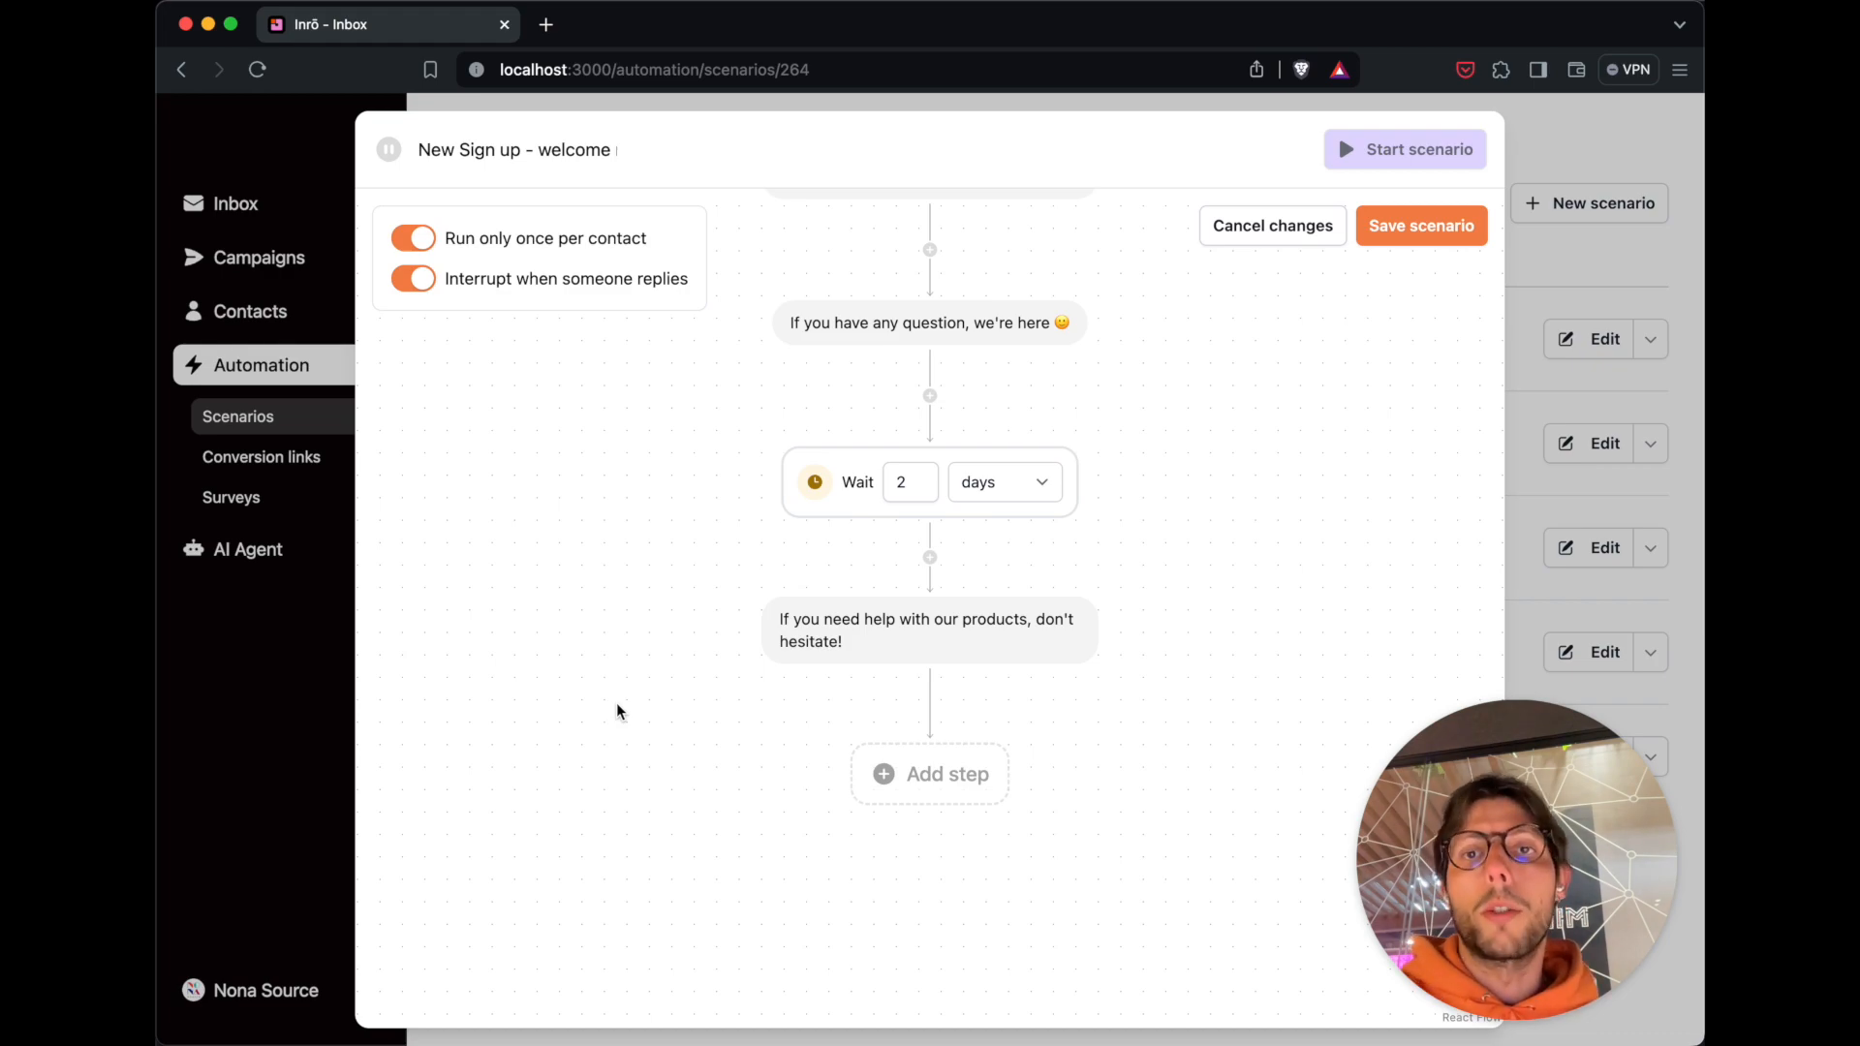
Save the welcome-message scenario and start it.
{"action": "left_click", "coordinate": [1421, 225]}
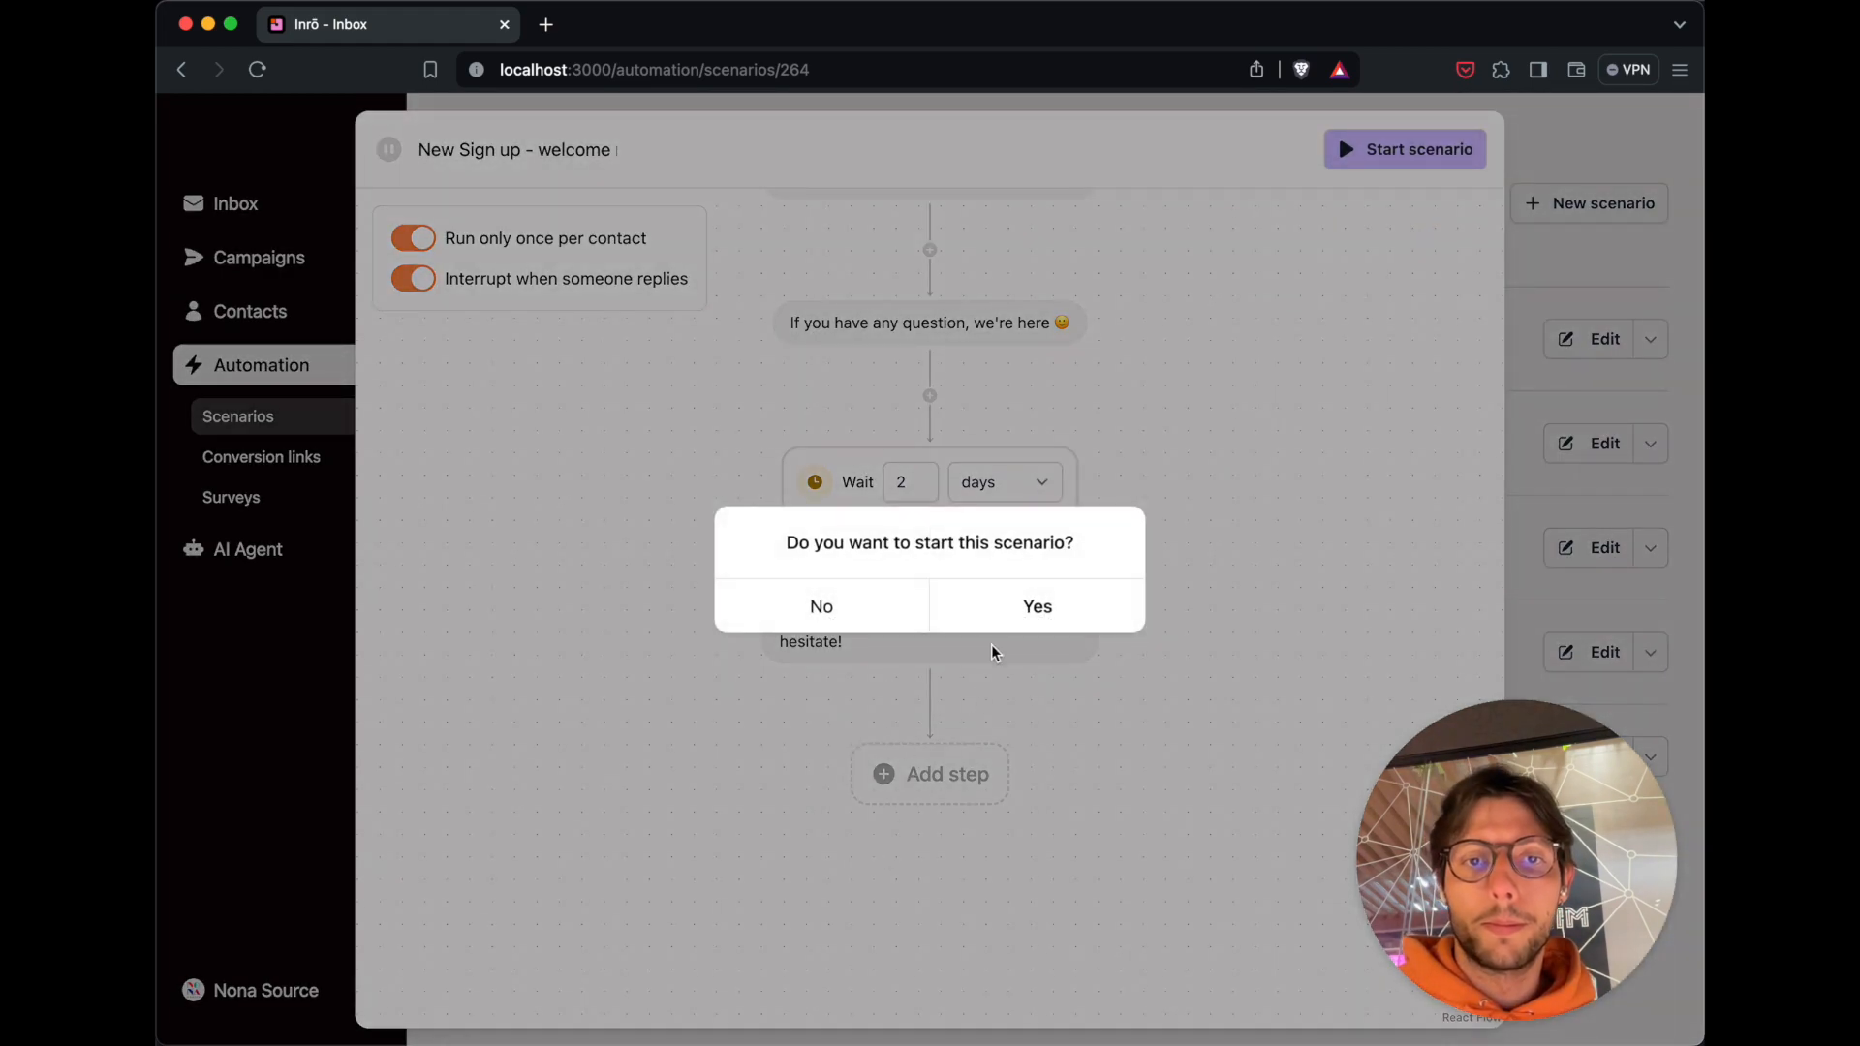
{"action": "left_click", "coordinate": [1008, 595]}
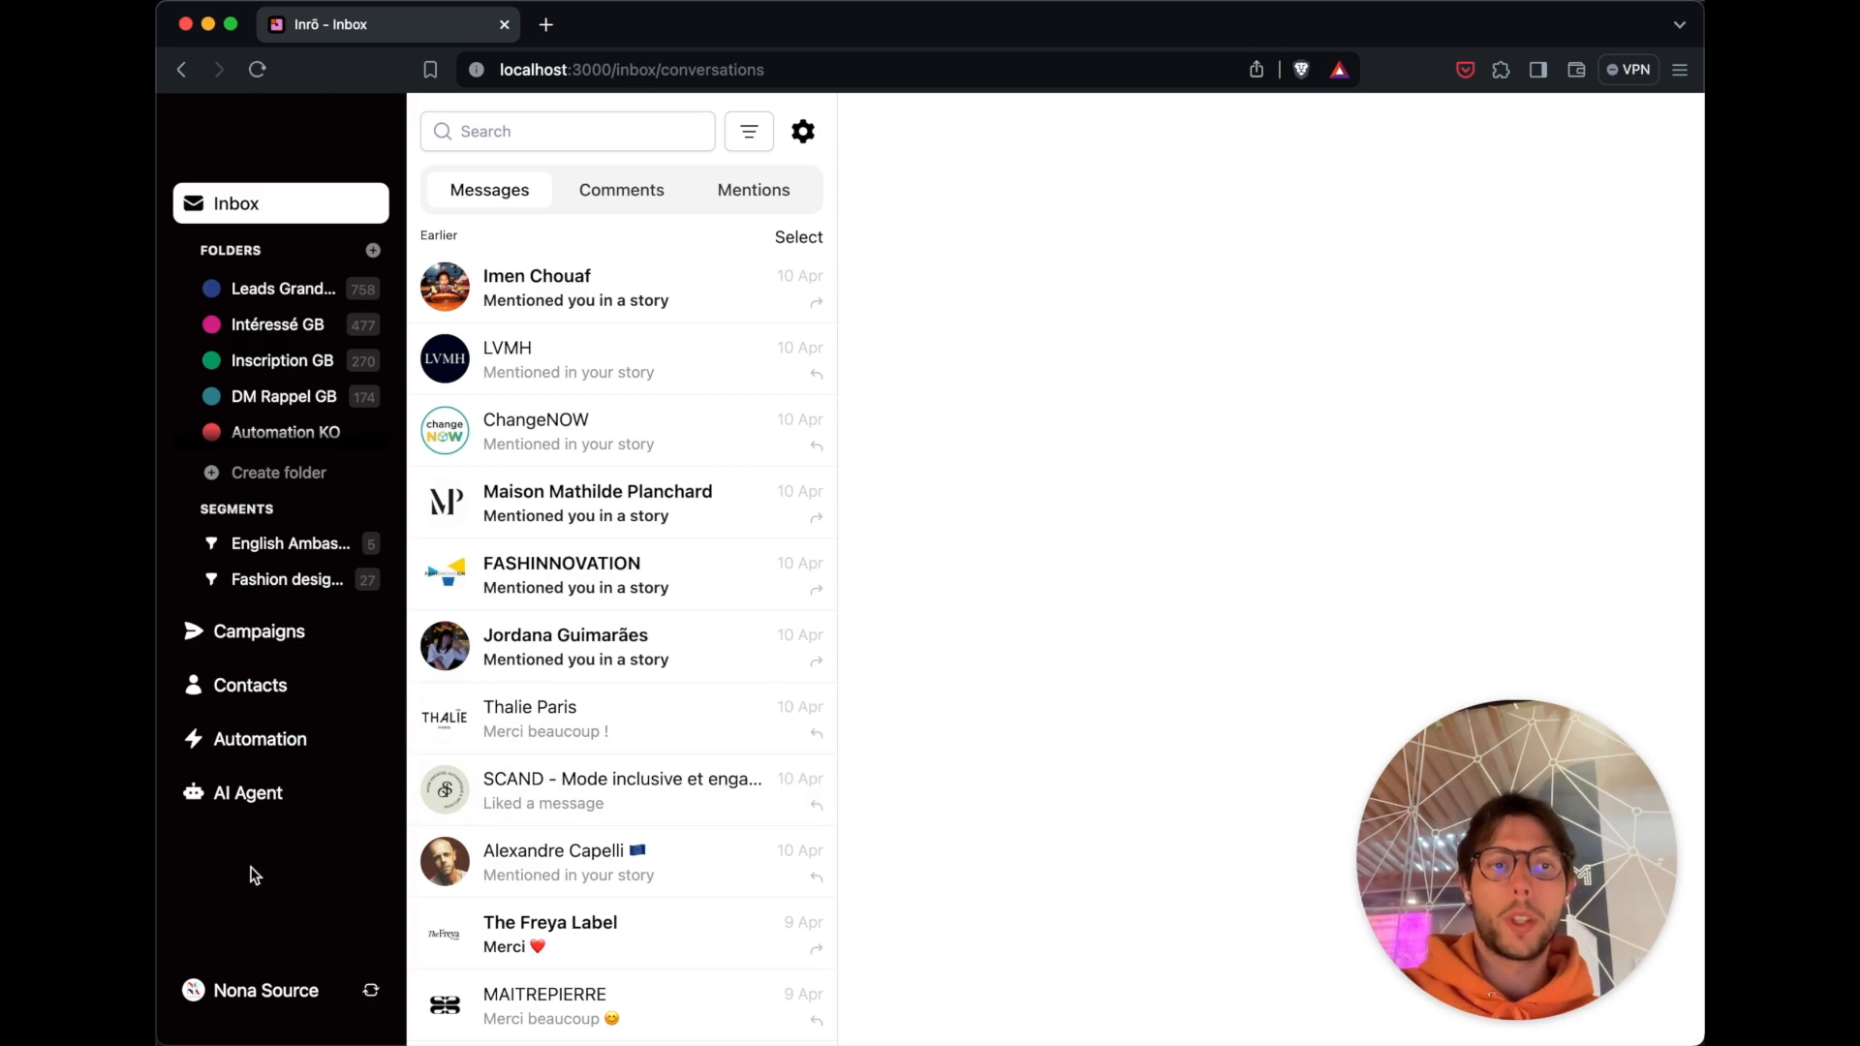
Open the AI Agent's training data and read through the company and FAQ text.
{"action": "left_click", "coordinate": [285, 792]}
{"action": "left_click", "coordinate": [811, 475]}
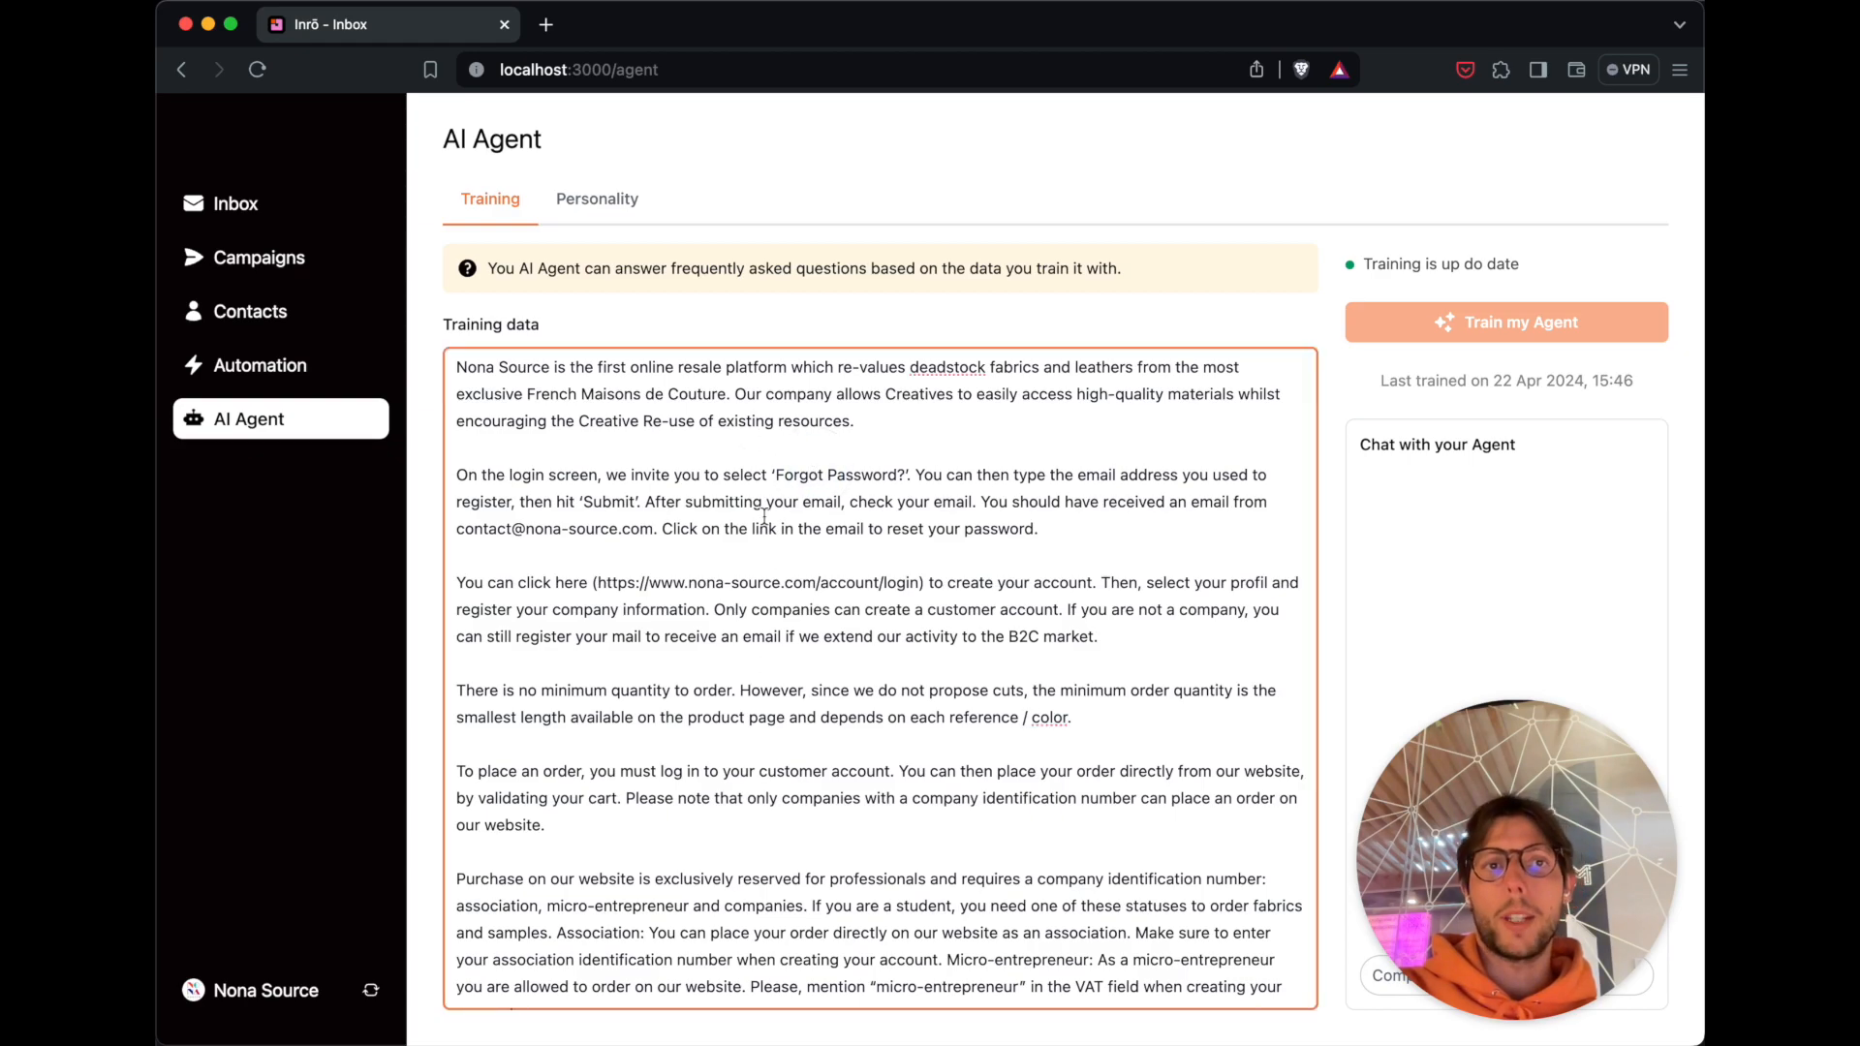
{"action": "scroll", "coordinate": [765, 517], "scroll_direction": "down", "scroll_amount": 20}
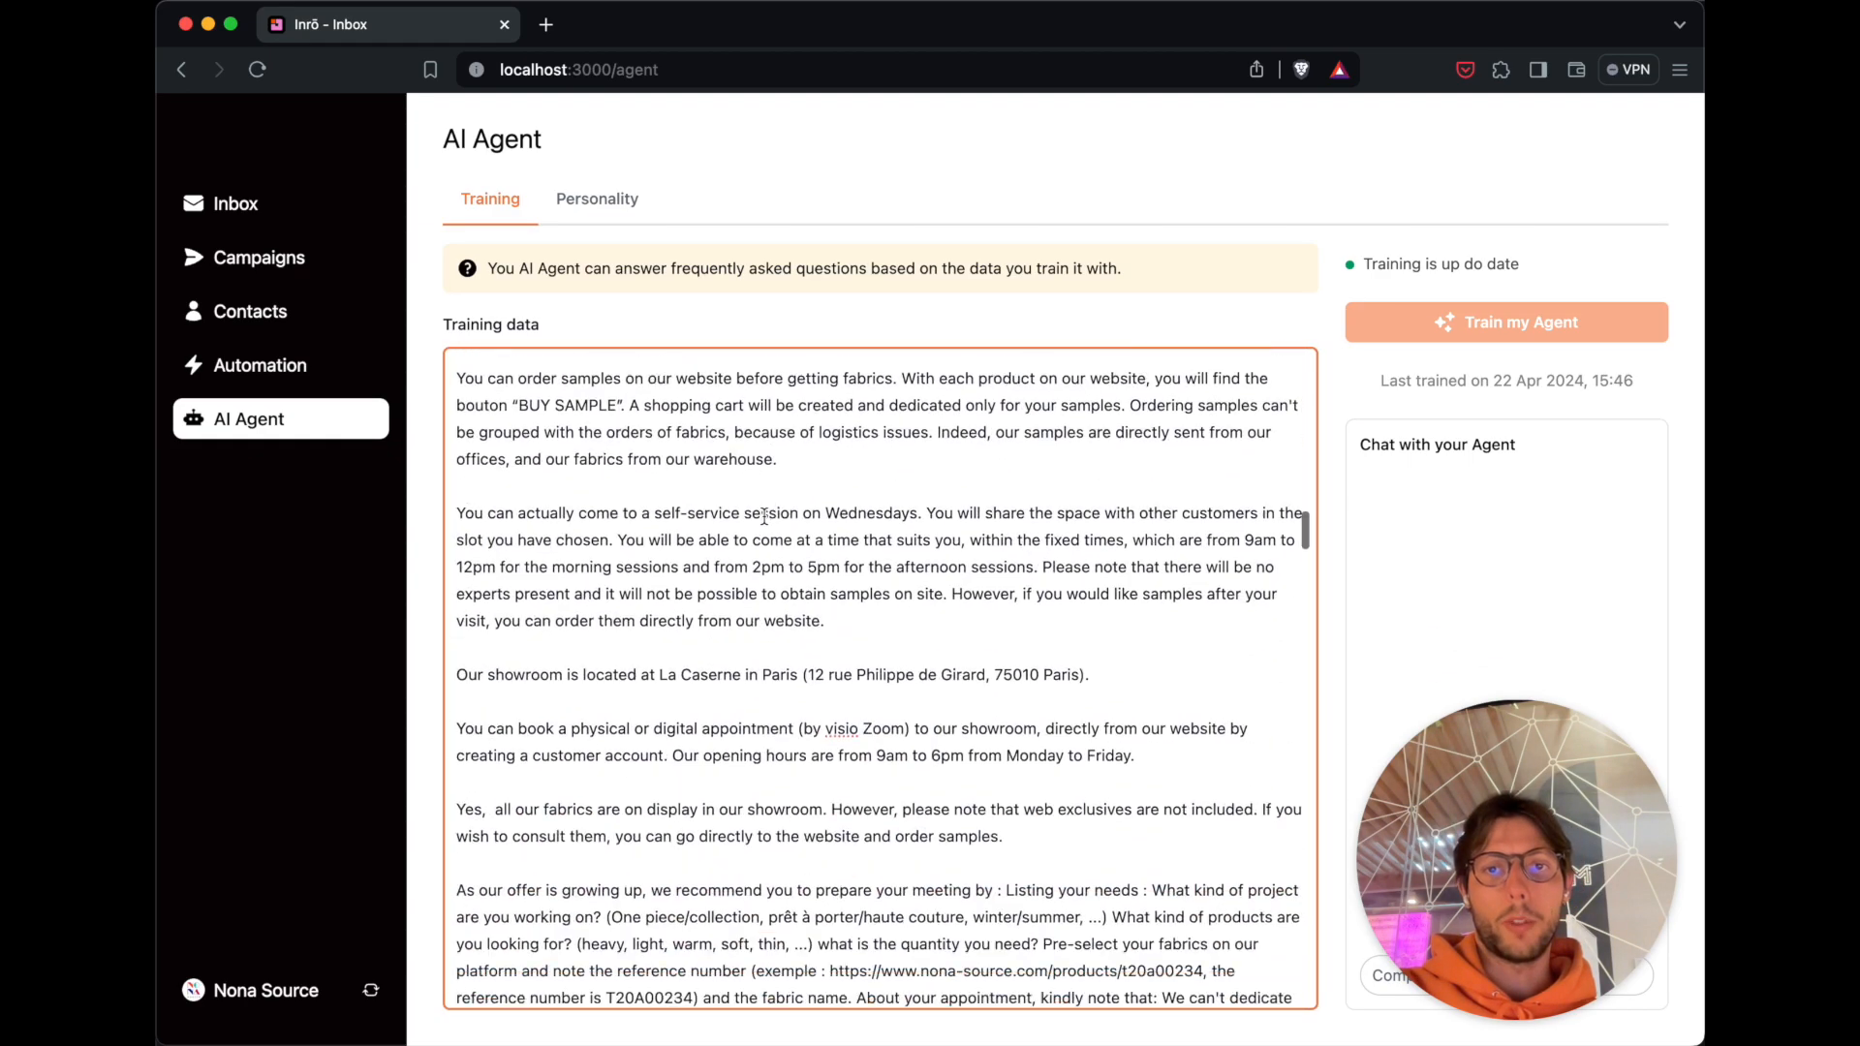
{"action": "scroll", "coordinate": [764, 516], "scroll_direction": "down", "scroll_amount": 15}
{"action": "scroll", "coordinate": [765, 516], "scroll_direction": "up", "scroll_amount": 20}
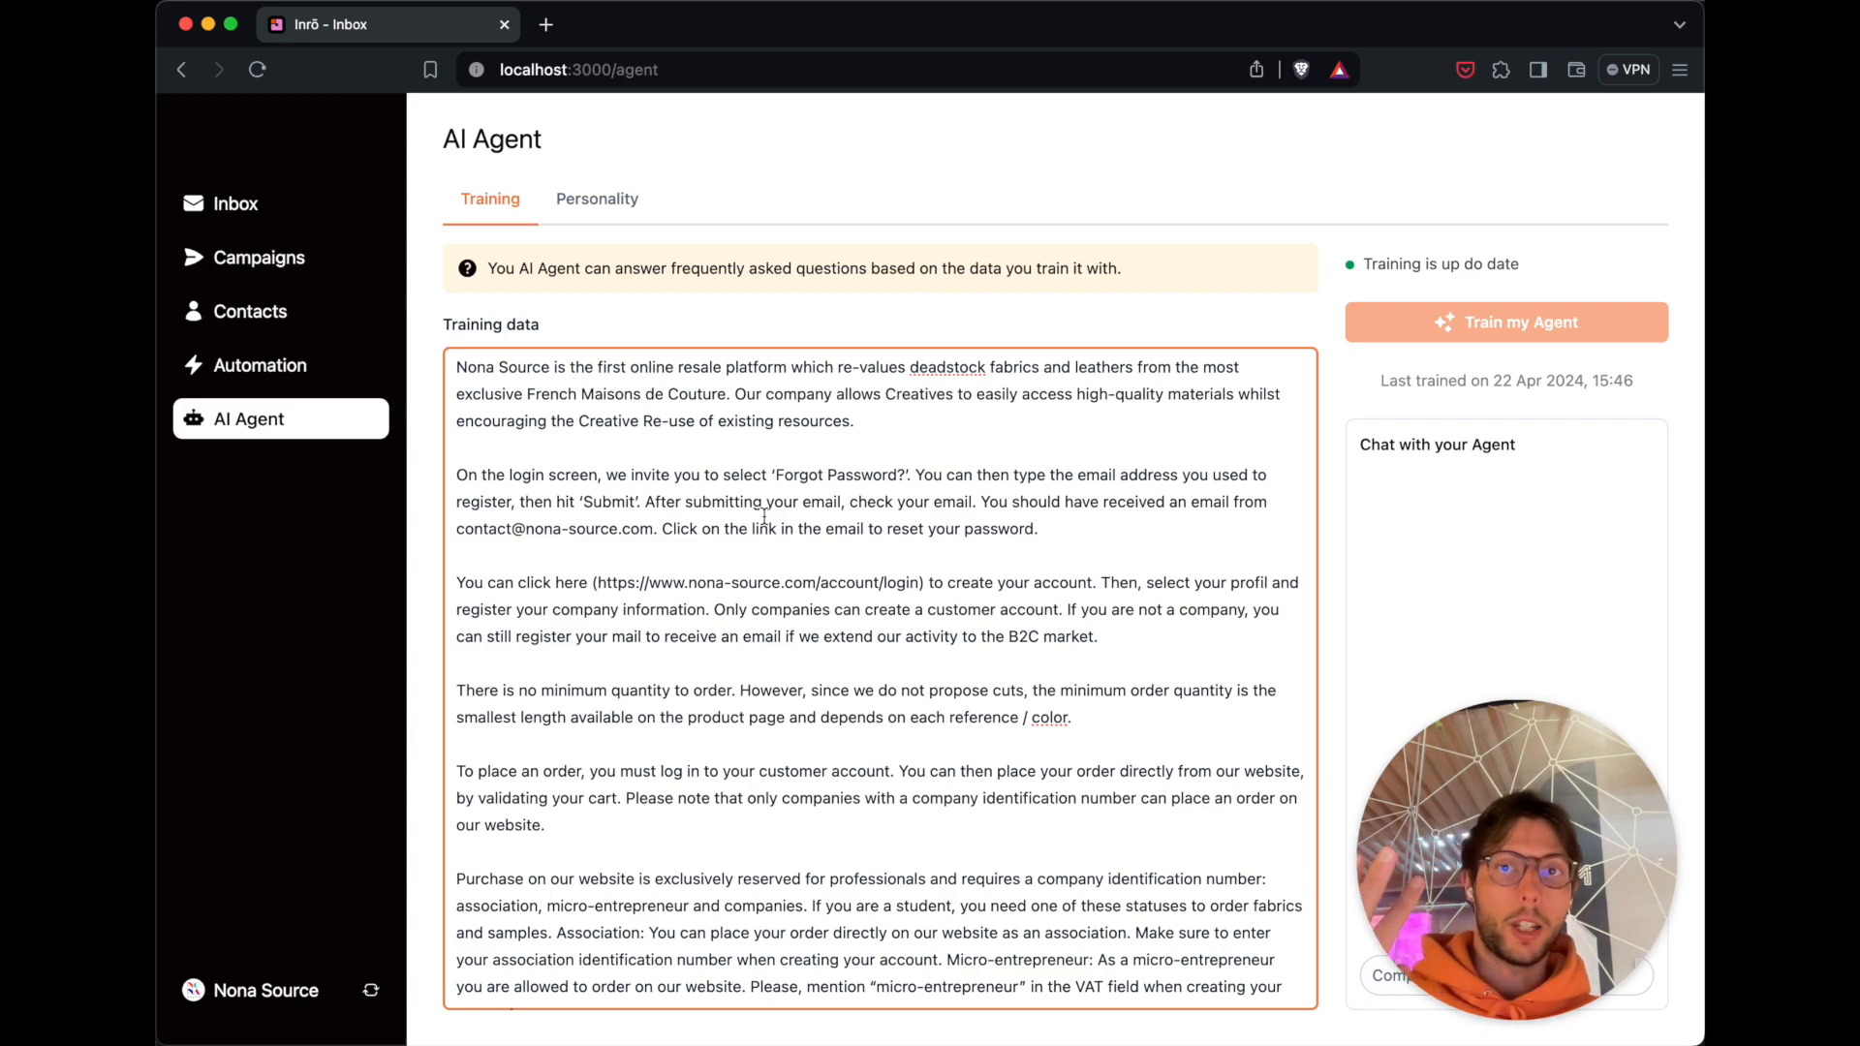
Remove the full stop ending the password-reset paragraph in the training data and retrain the agent.
{"action": "left_click", "coordinate": [1180, 518]}
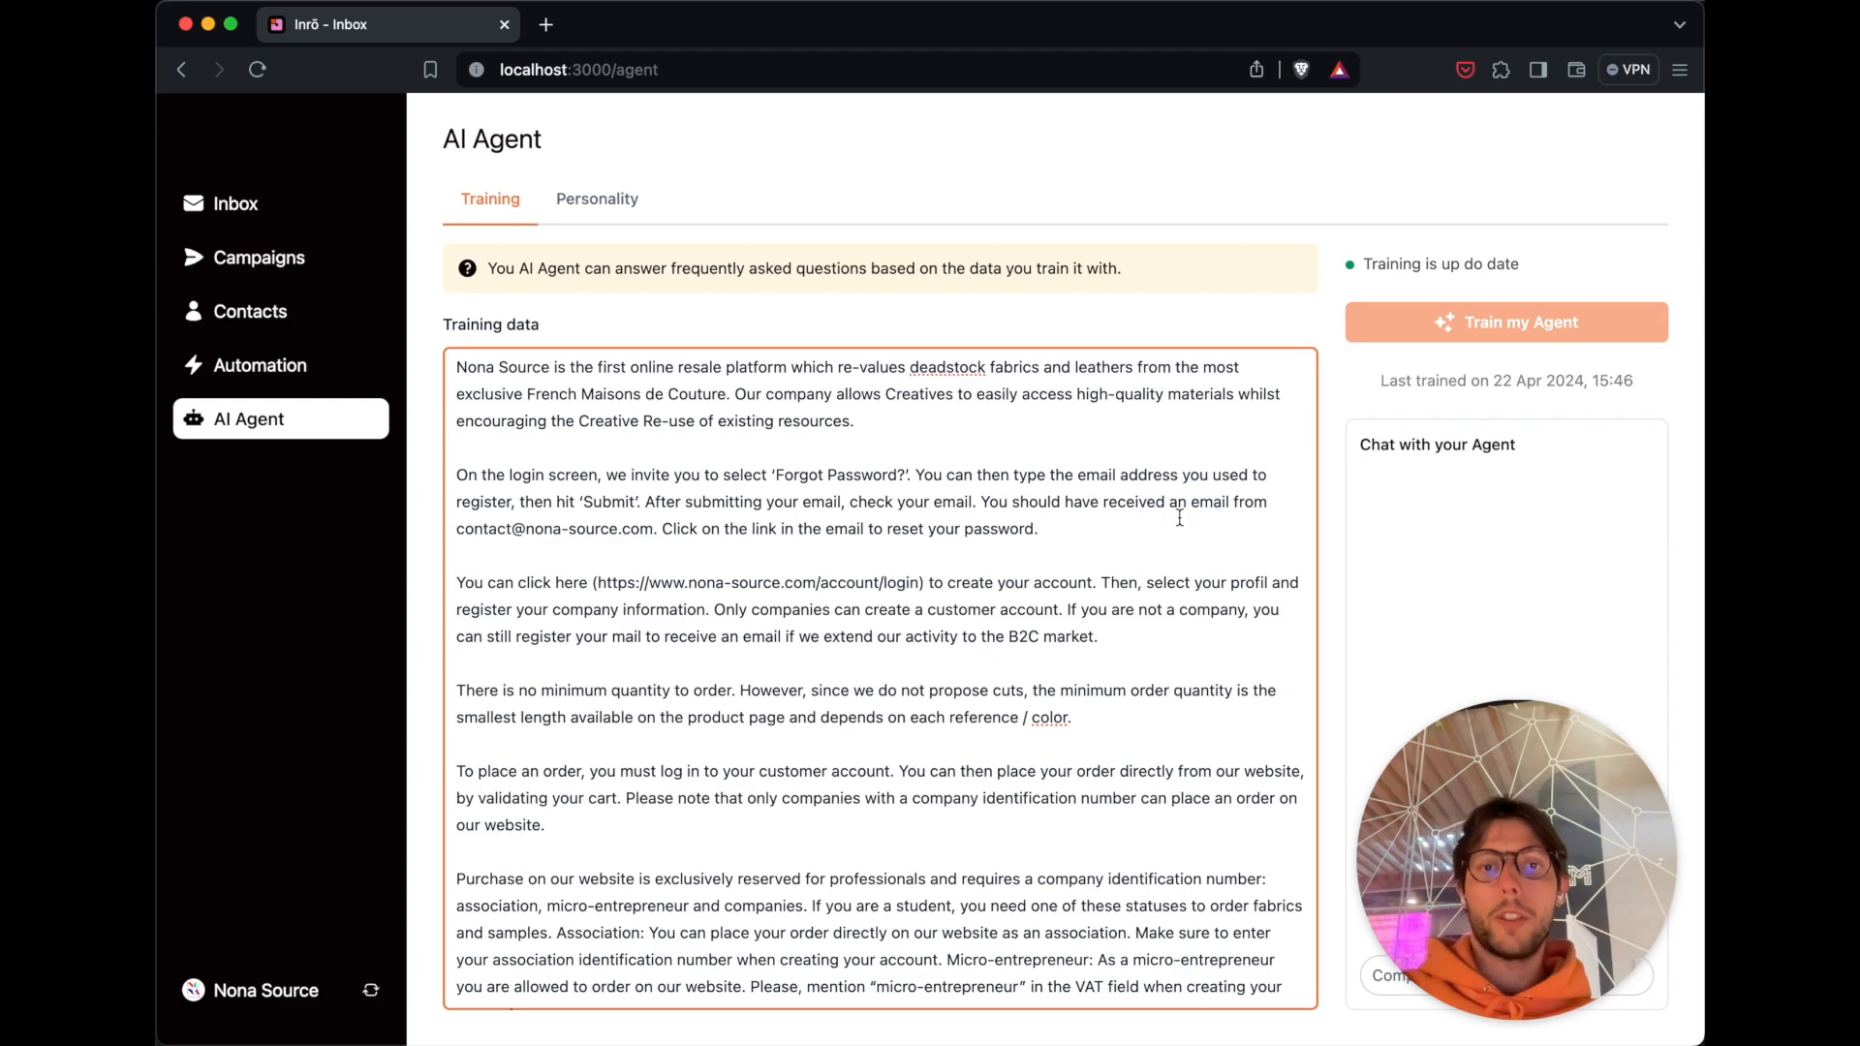
{"action": "key", "text": "Return"}
{"action": "key", "text": "Return"}
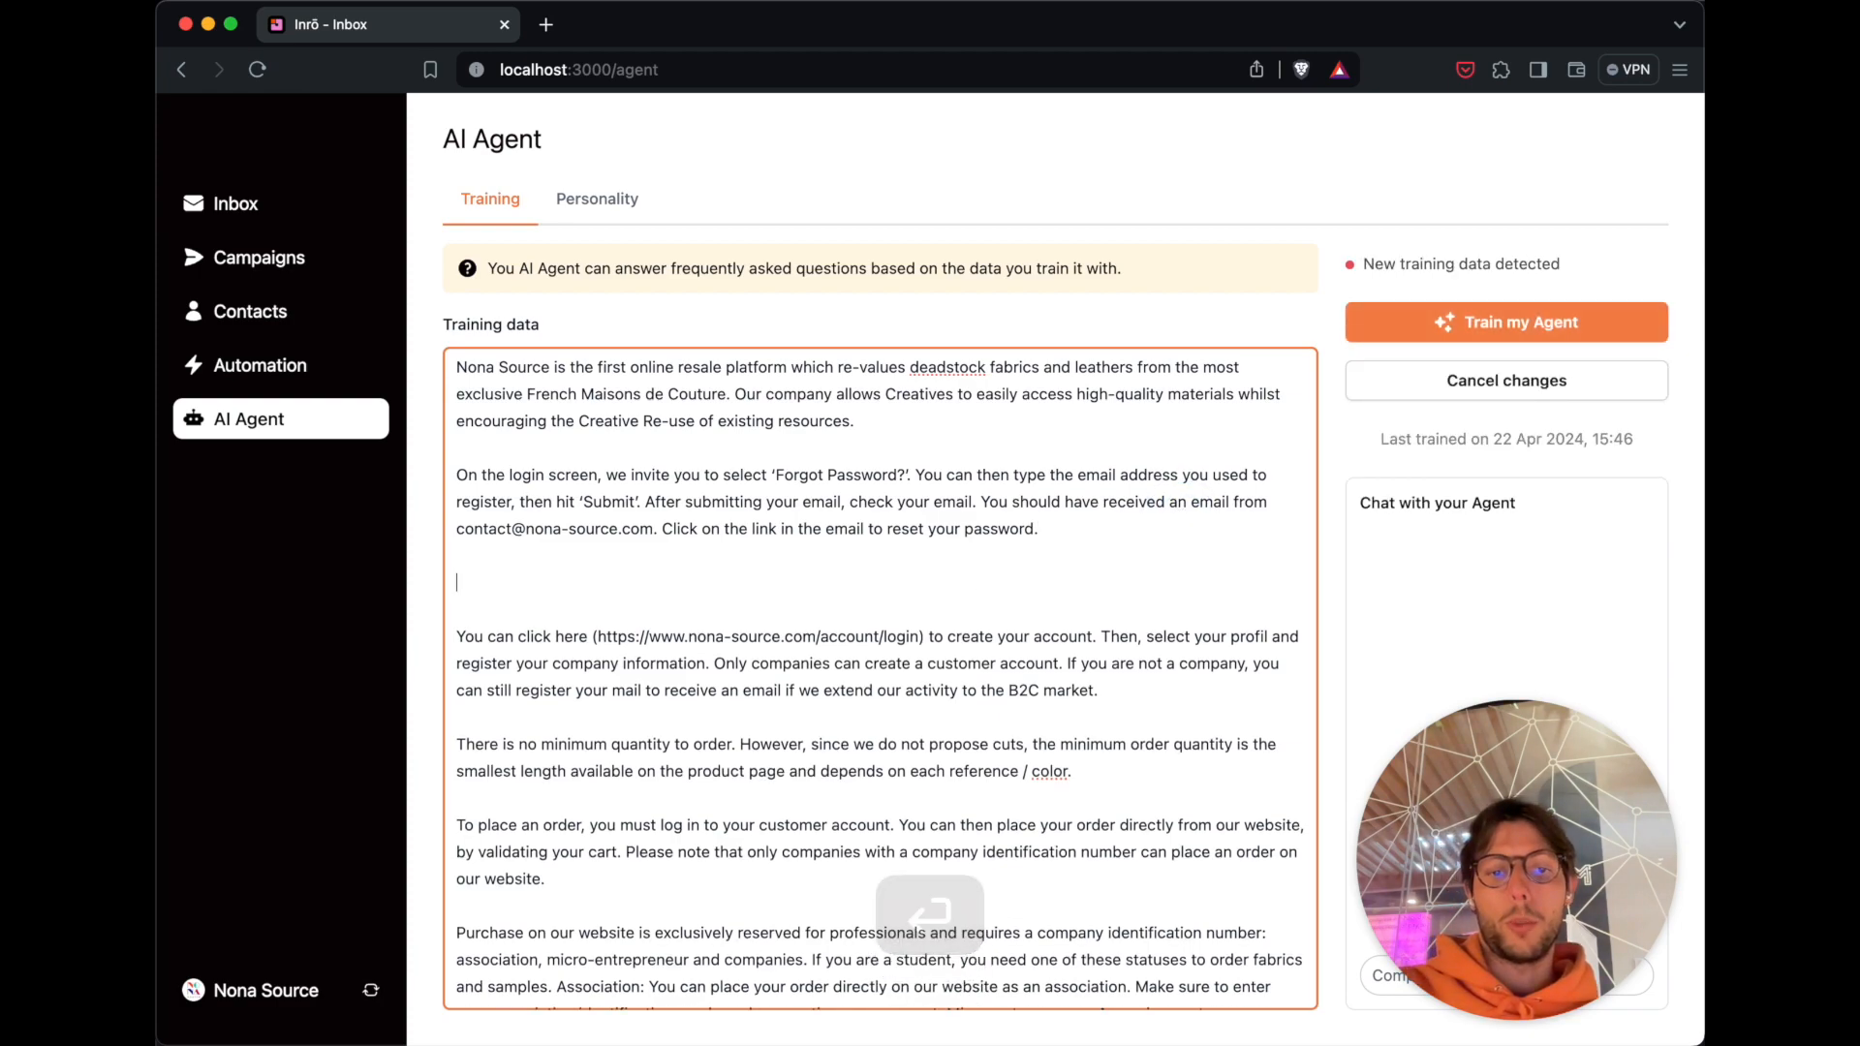
{"action": "key", "text": "BackSpace"}
{"action": "key", "text": "BackSpace"}
{"action": "key", "text": "BackSpace"}
{"action": "left_click", "coordinate": [1556, 300]}
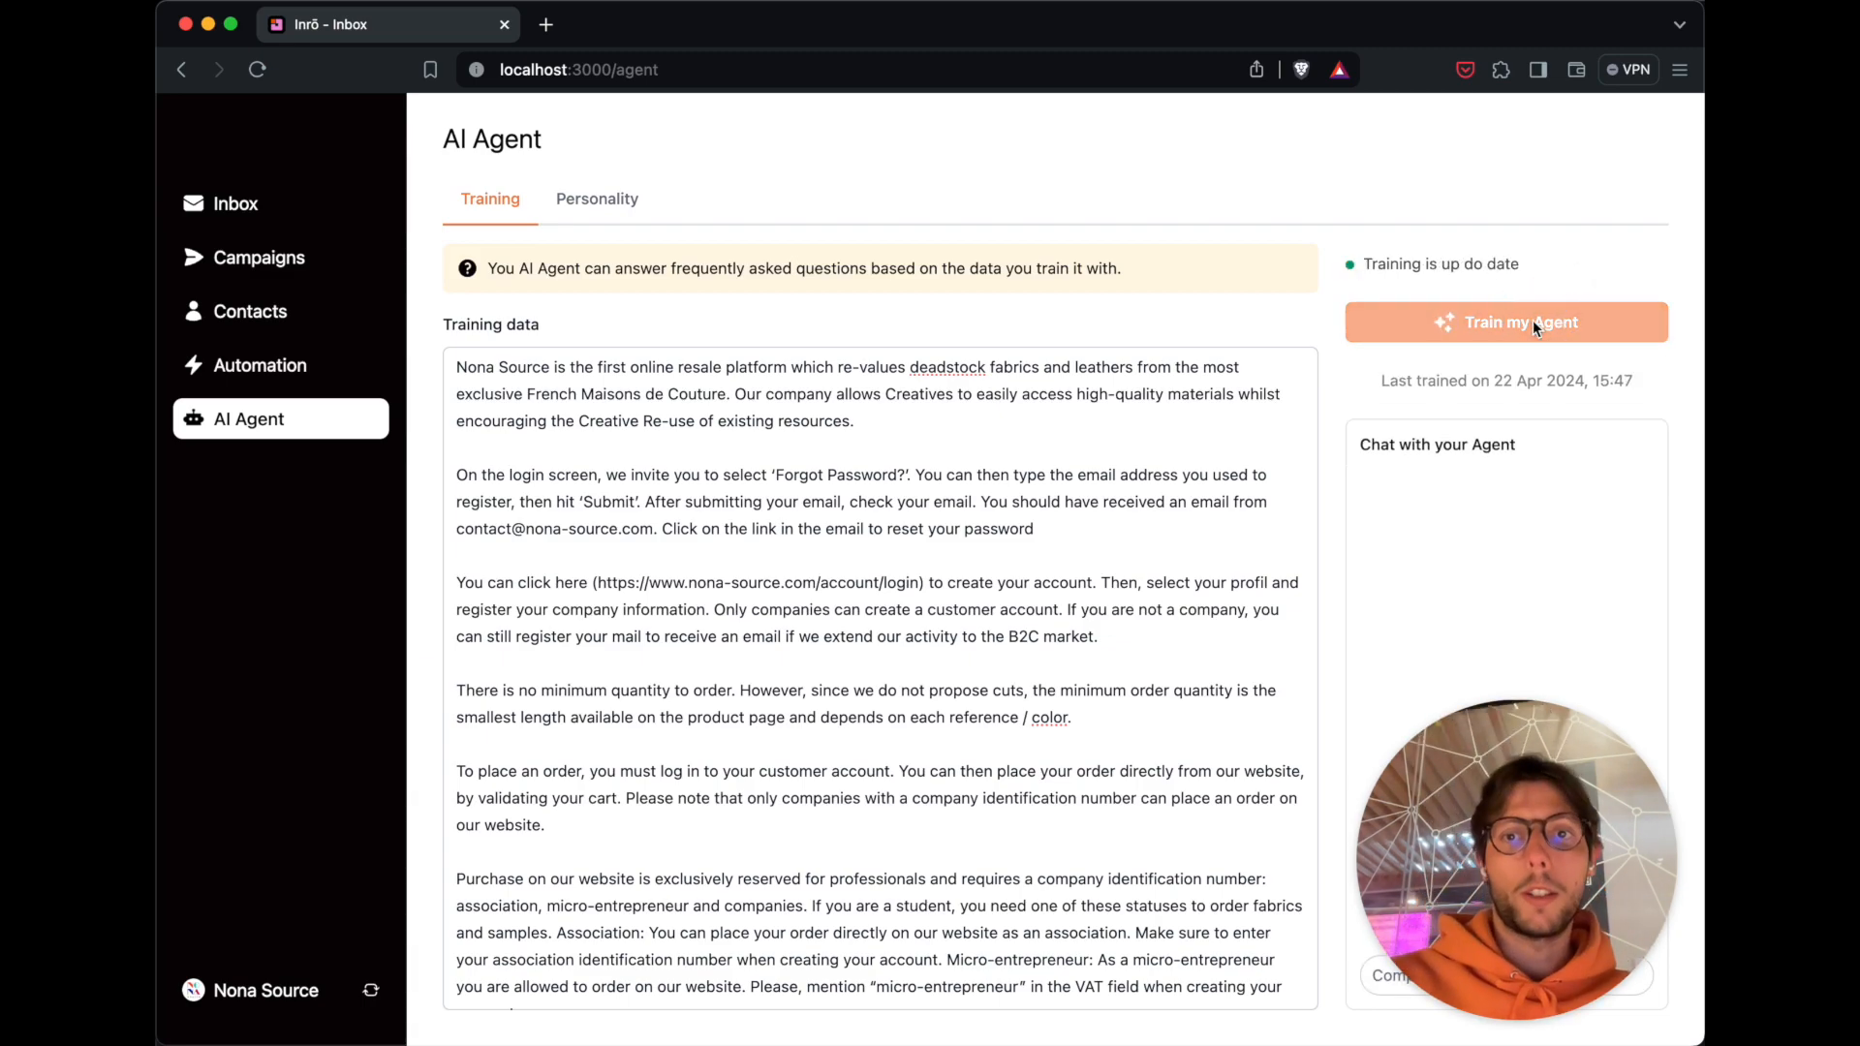
Set the agent's personality to English with an upbeat tone and emojis in messages, and update it.
{"action": "left_click", "coordinate": [593, 199]}
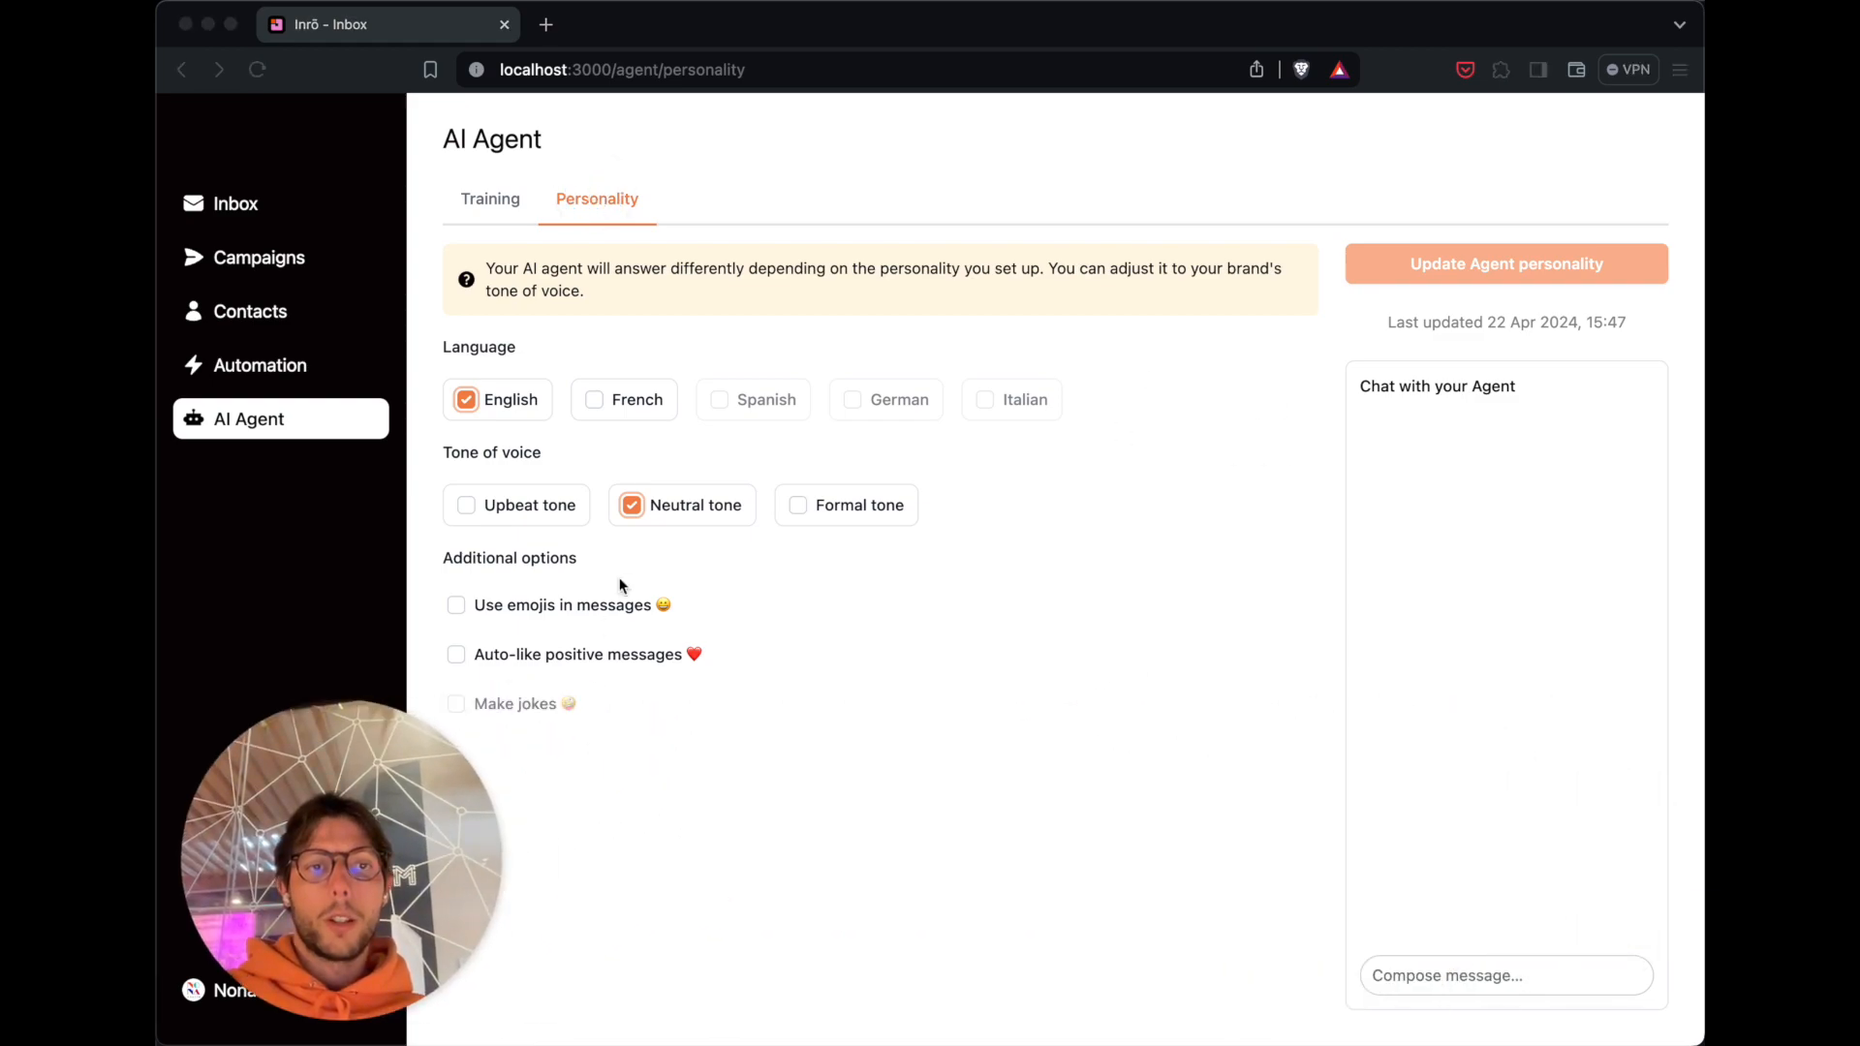
{"action": "left_click", "coordinate": [948, 655]}
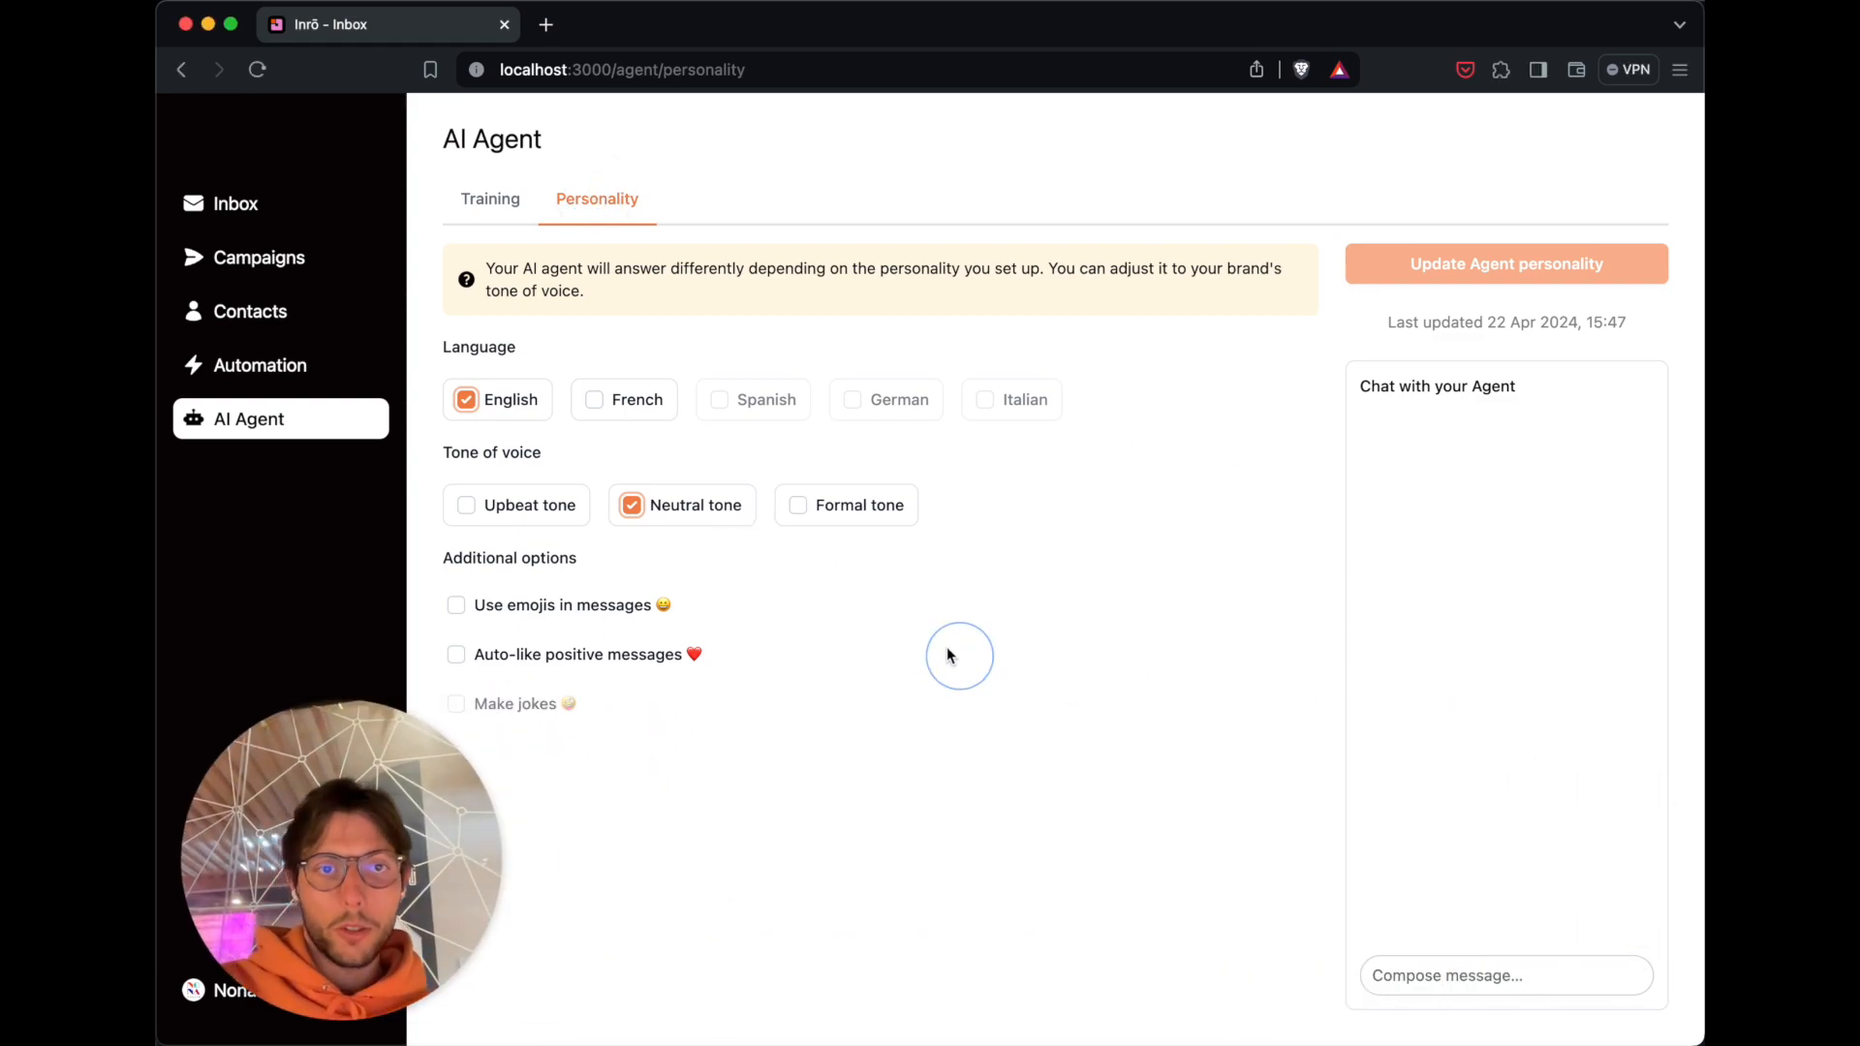
{"action": "left_click", "coordinate": [632, 398]}
{"action": "left_click", "coordinate": [507, 412]}
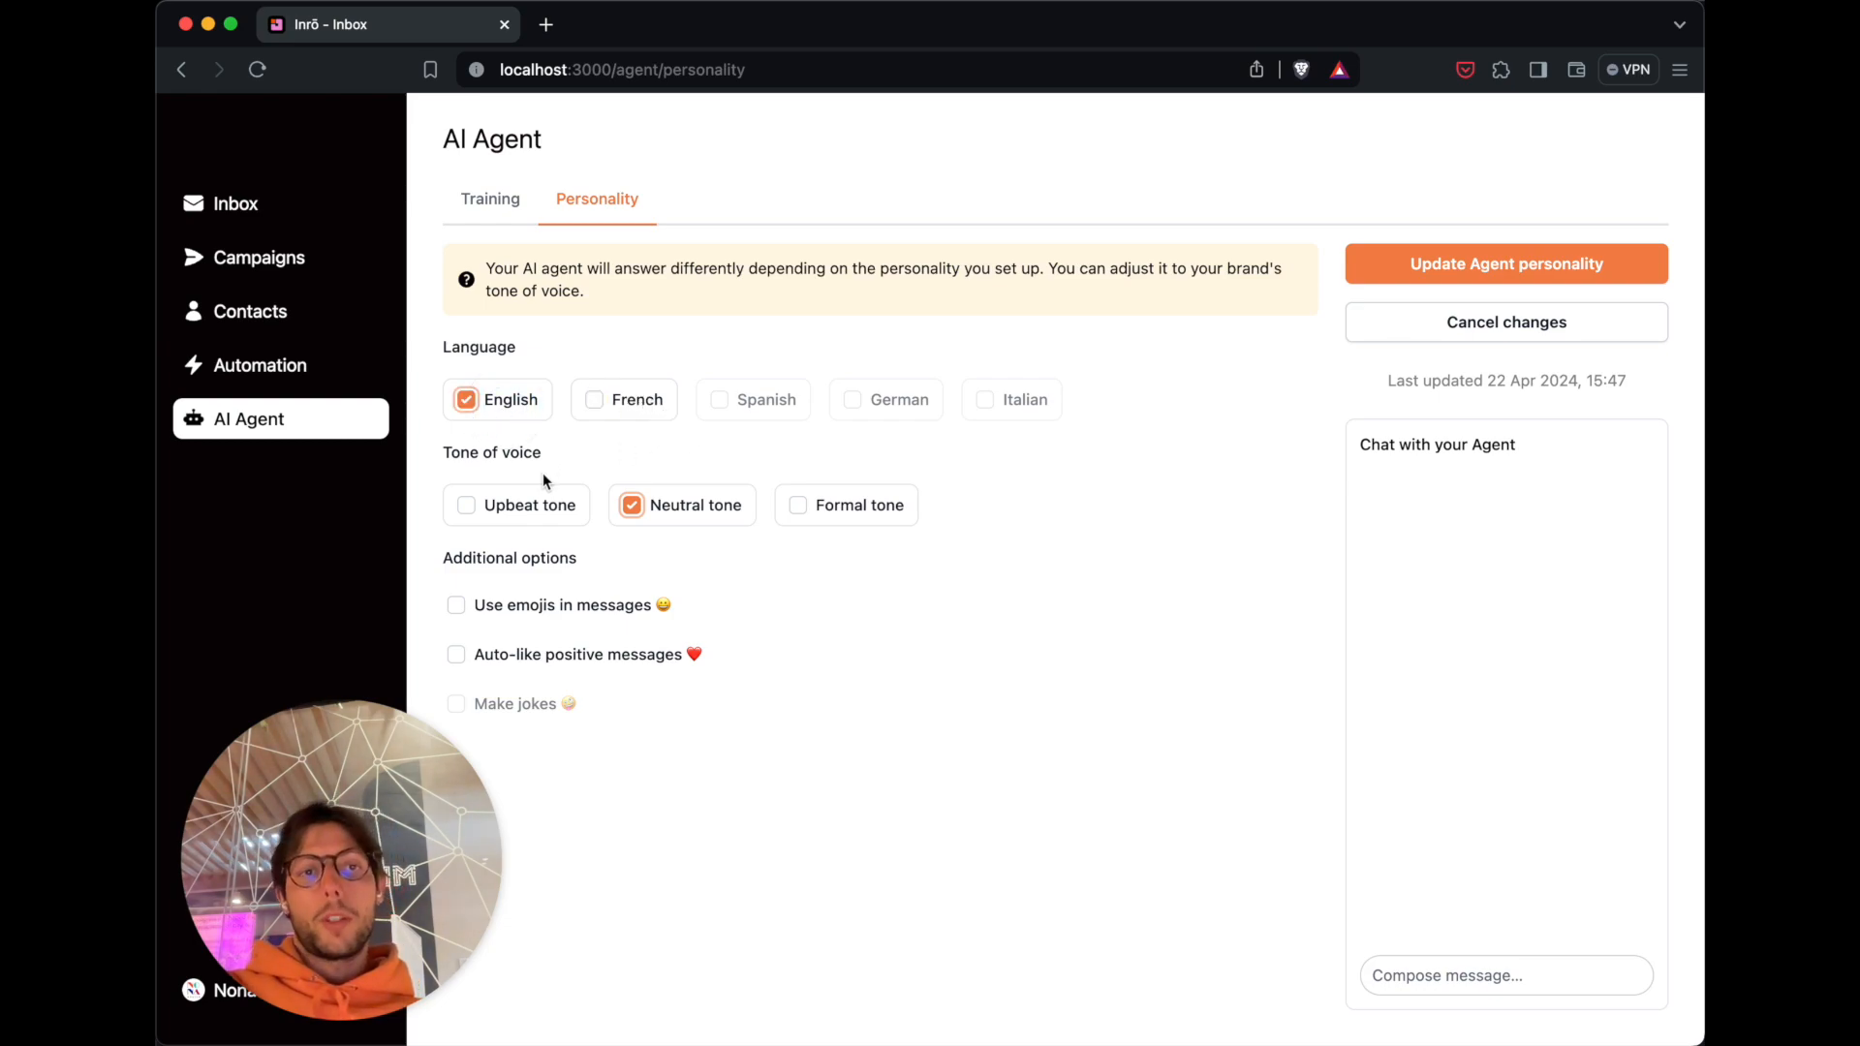
{"action": "left_click", "coordinate": [536, 508]}
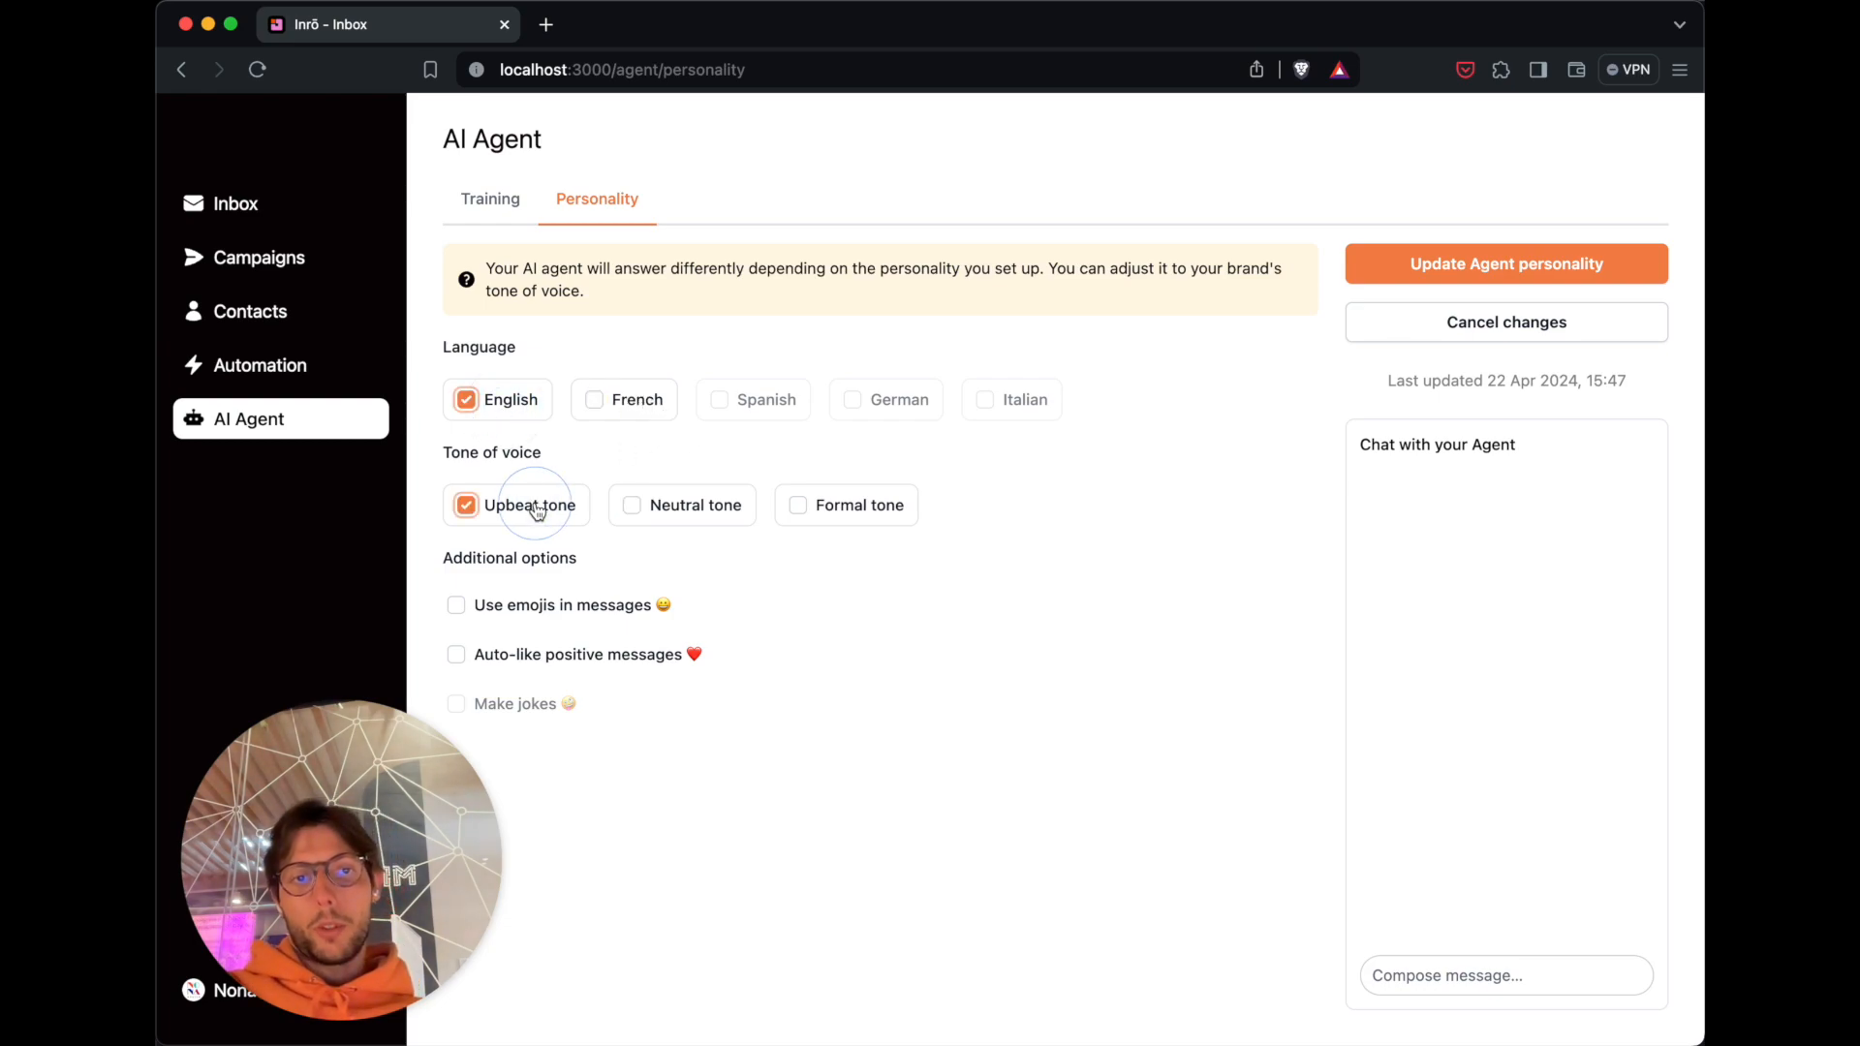
{"action": "left_click", "coordinate": [556, 601]}
{"action": "left_click", "coordinate": [1517, 258]}
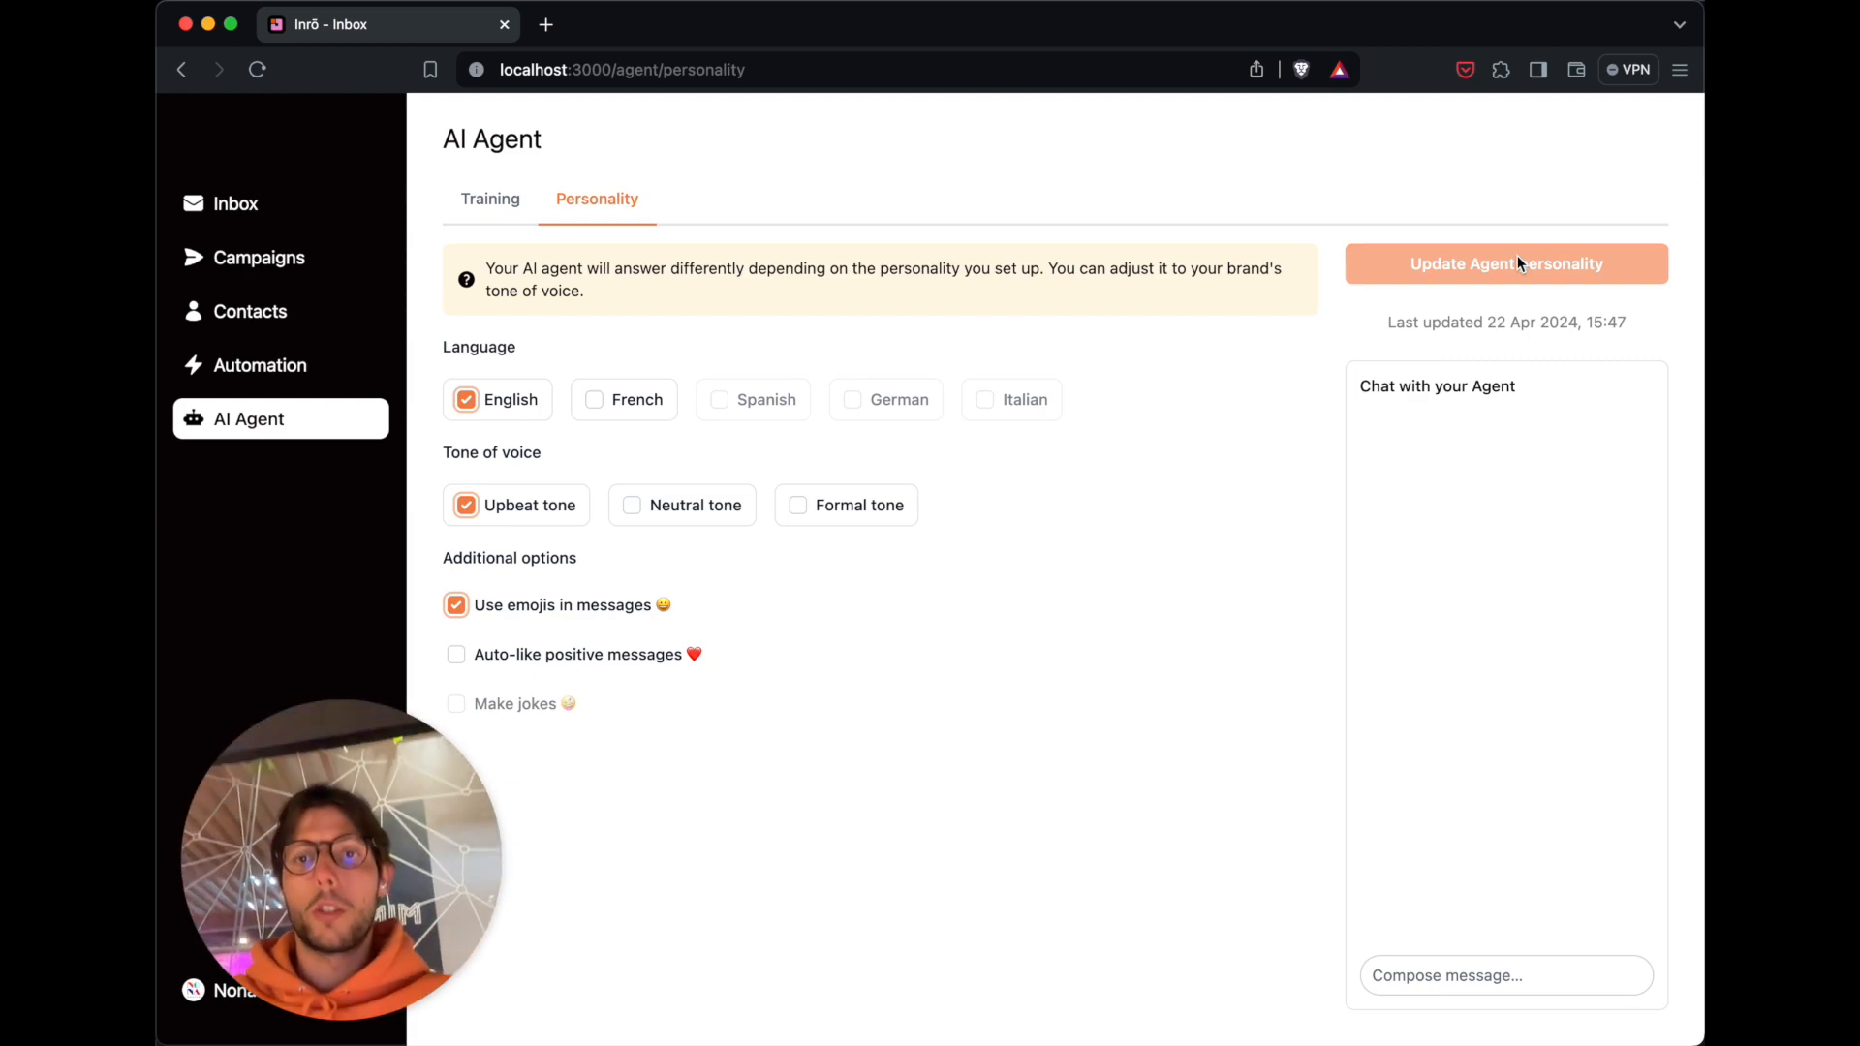
Test the agent in its chat by asking "Are you open on Saturdays?" and "Where are you located?".
{"action": "left_click", "coordinate": [1479, 969]}
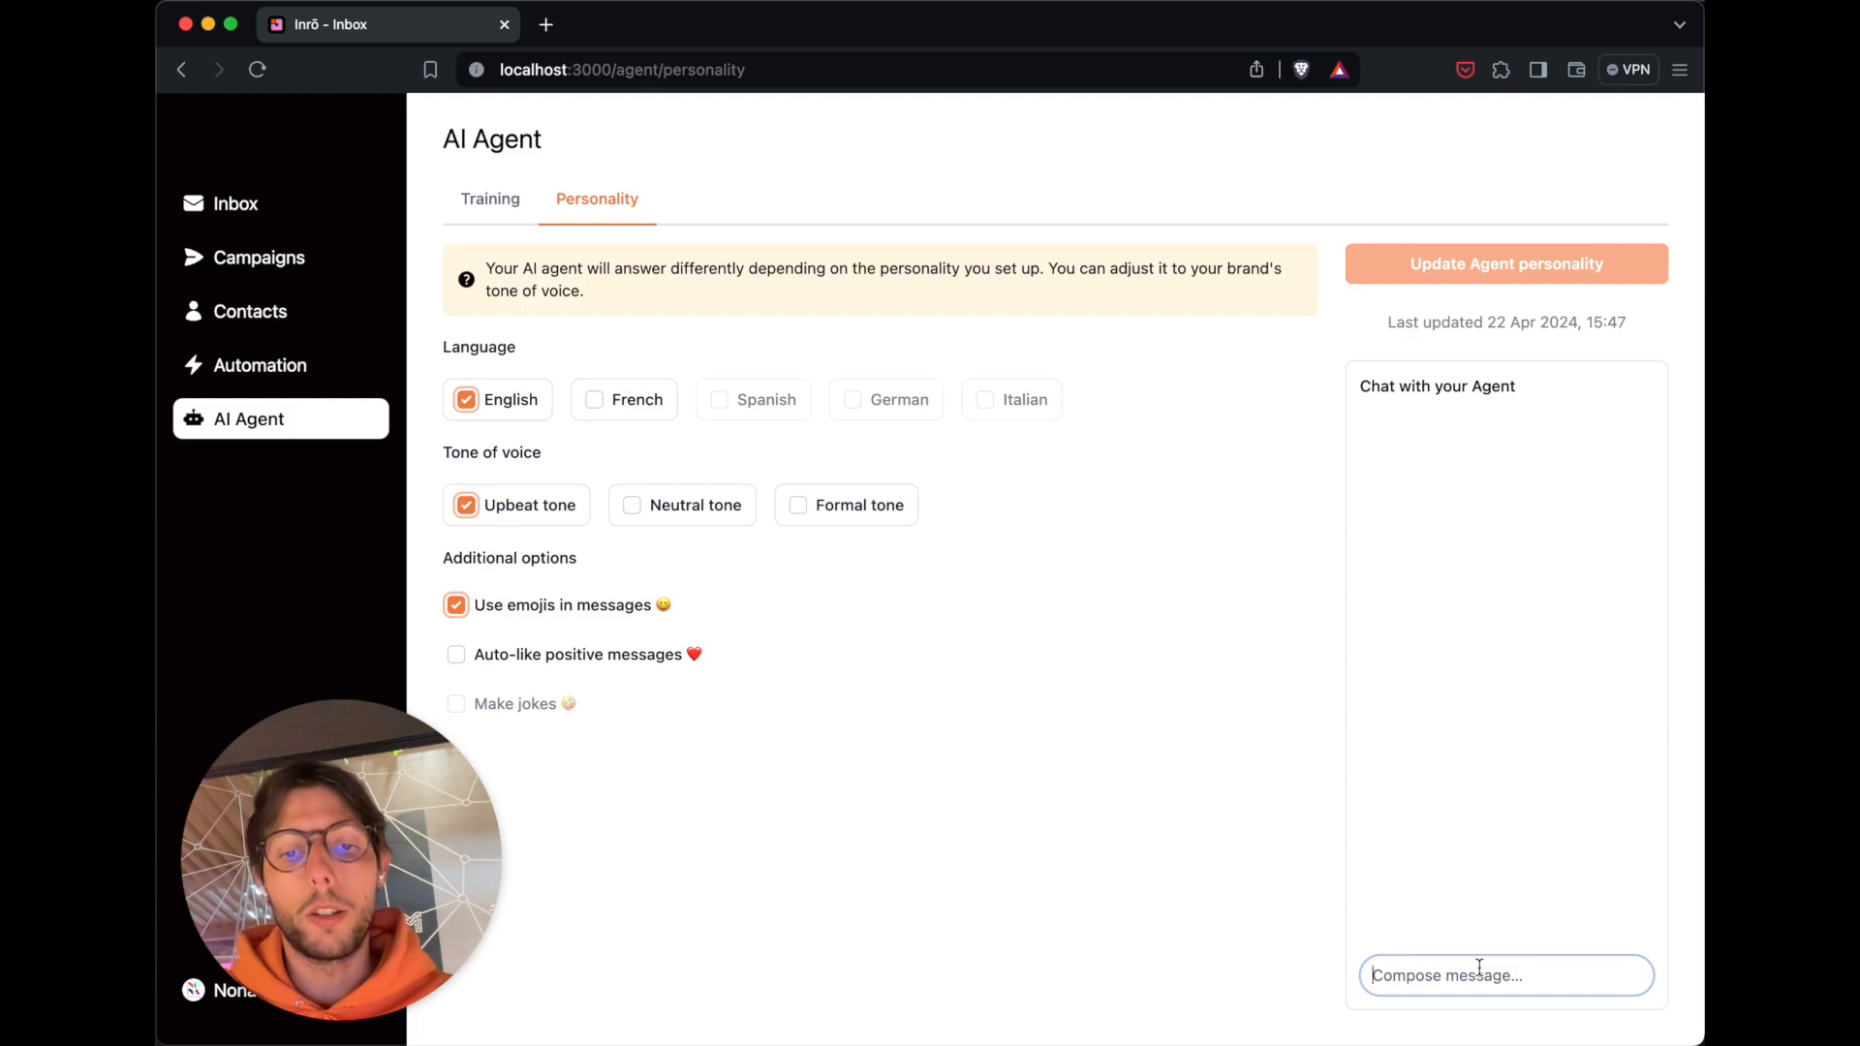
{"action": "type", "text": "Are you open on Saturdays?"}
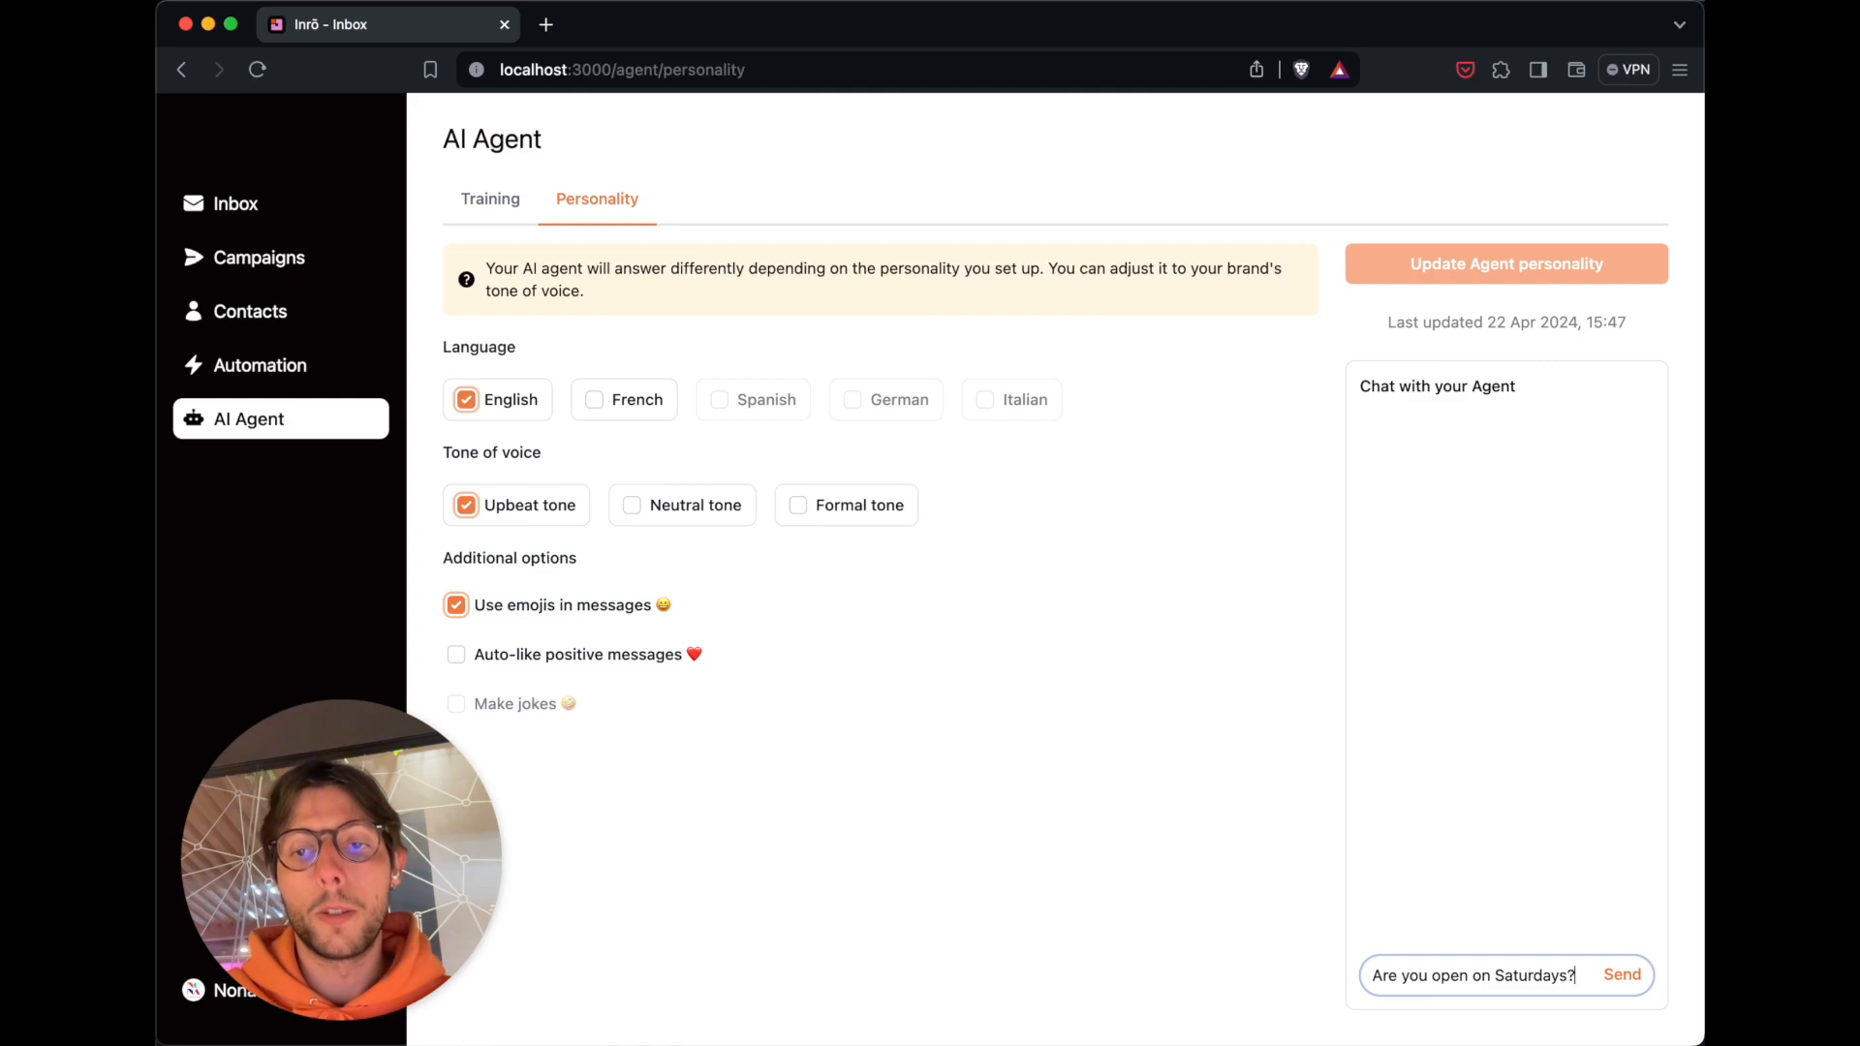
{"action": "key", "text": "Return"}
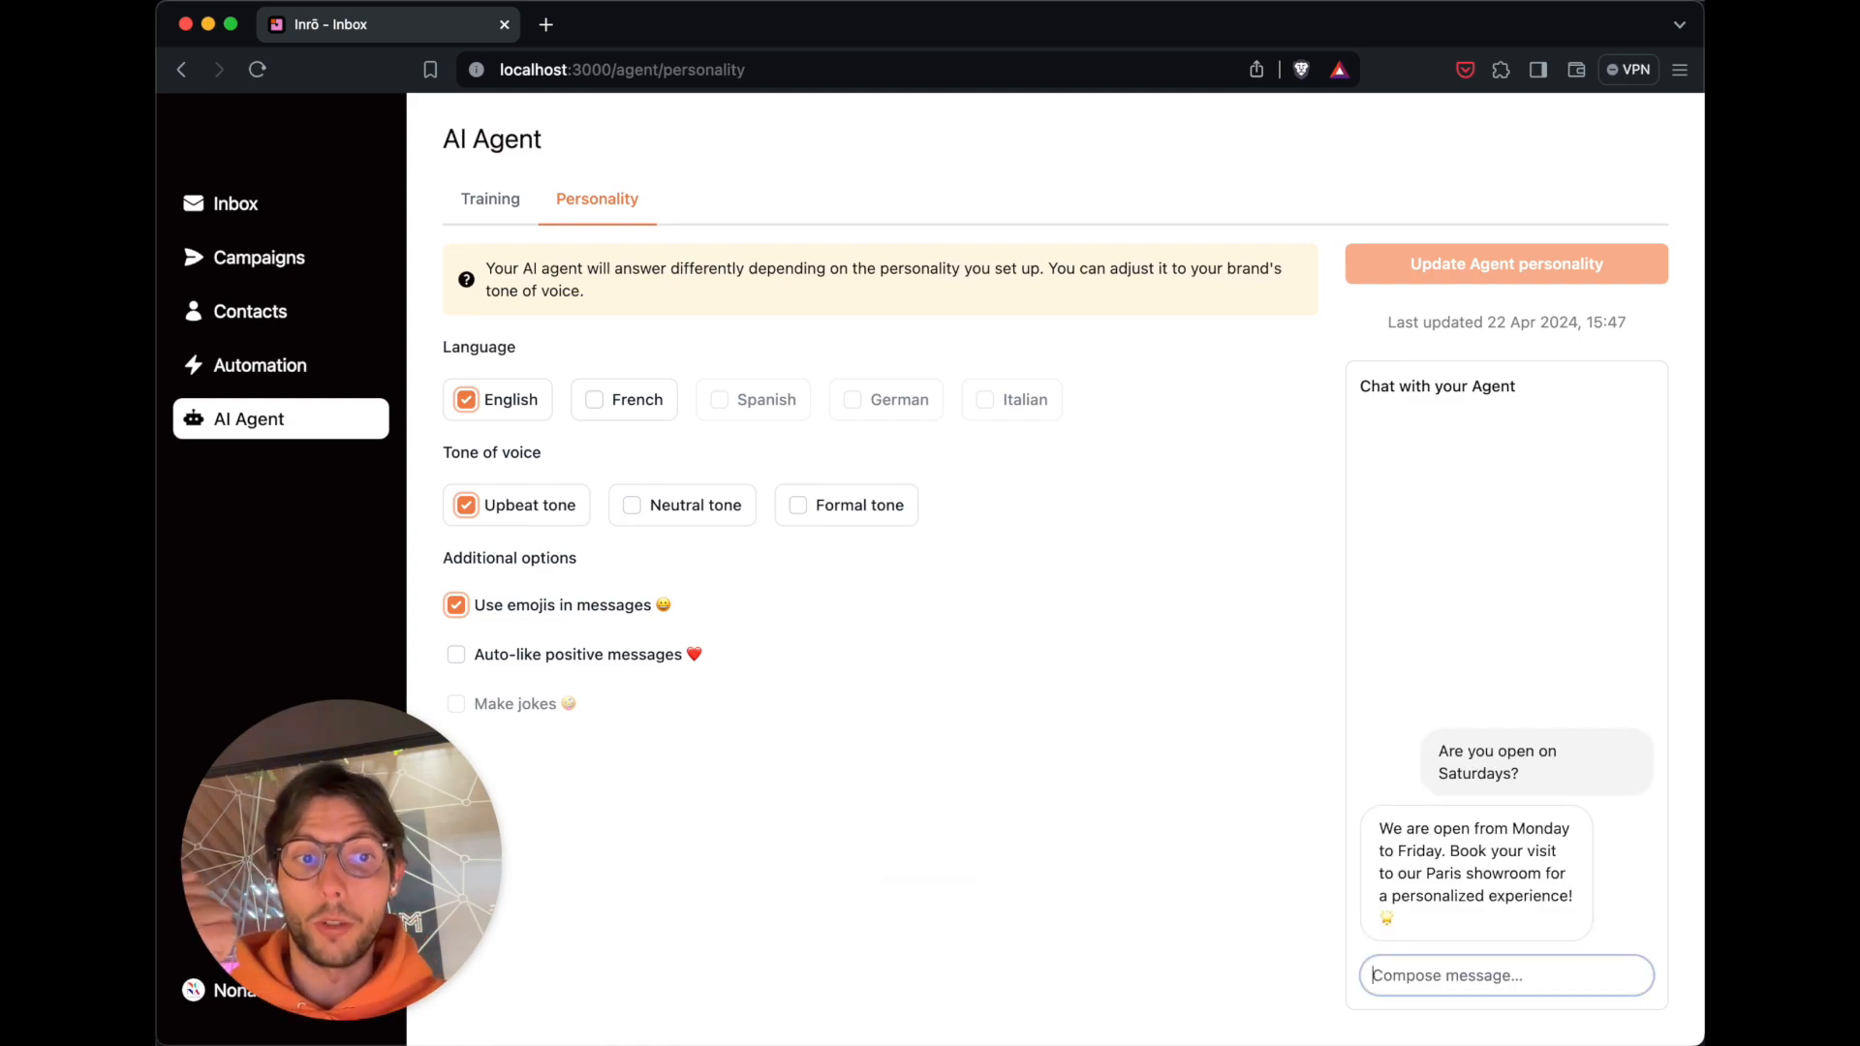
{"action": "type", "text": "Whe"}
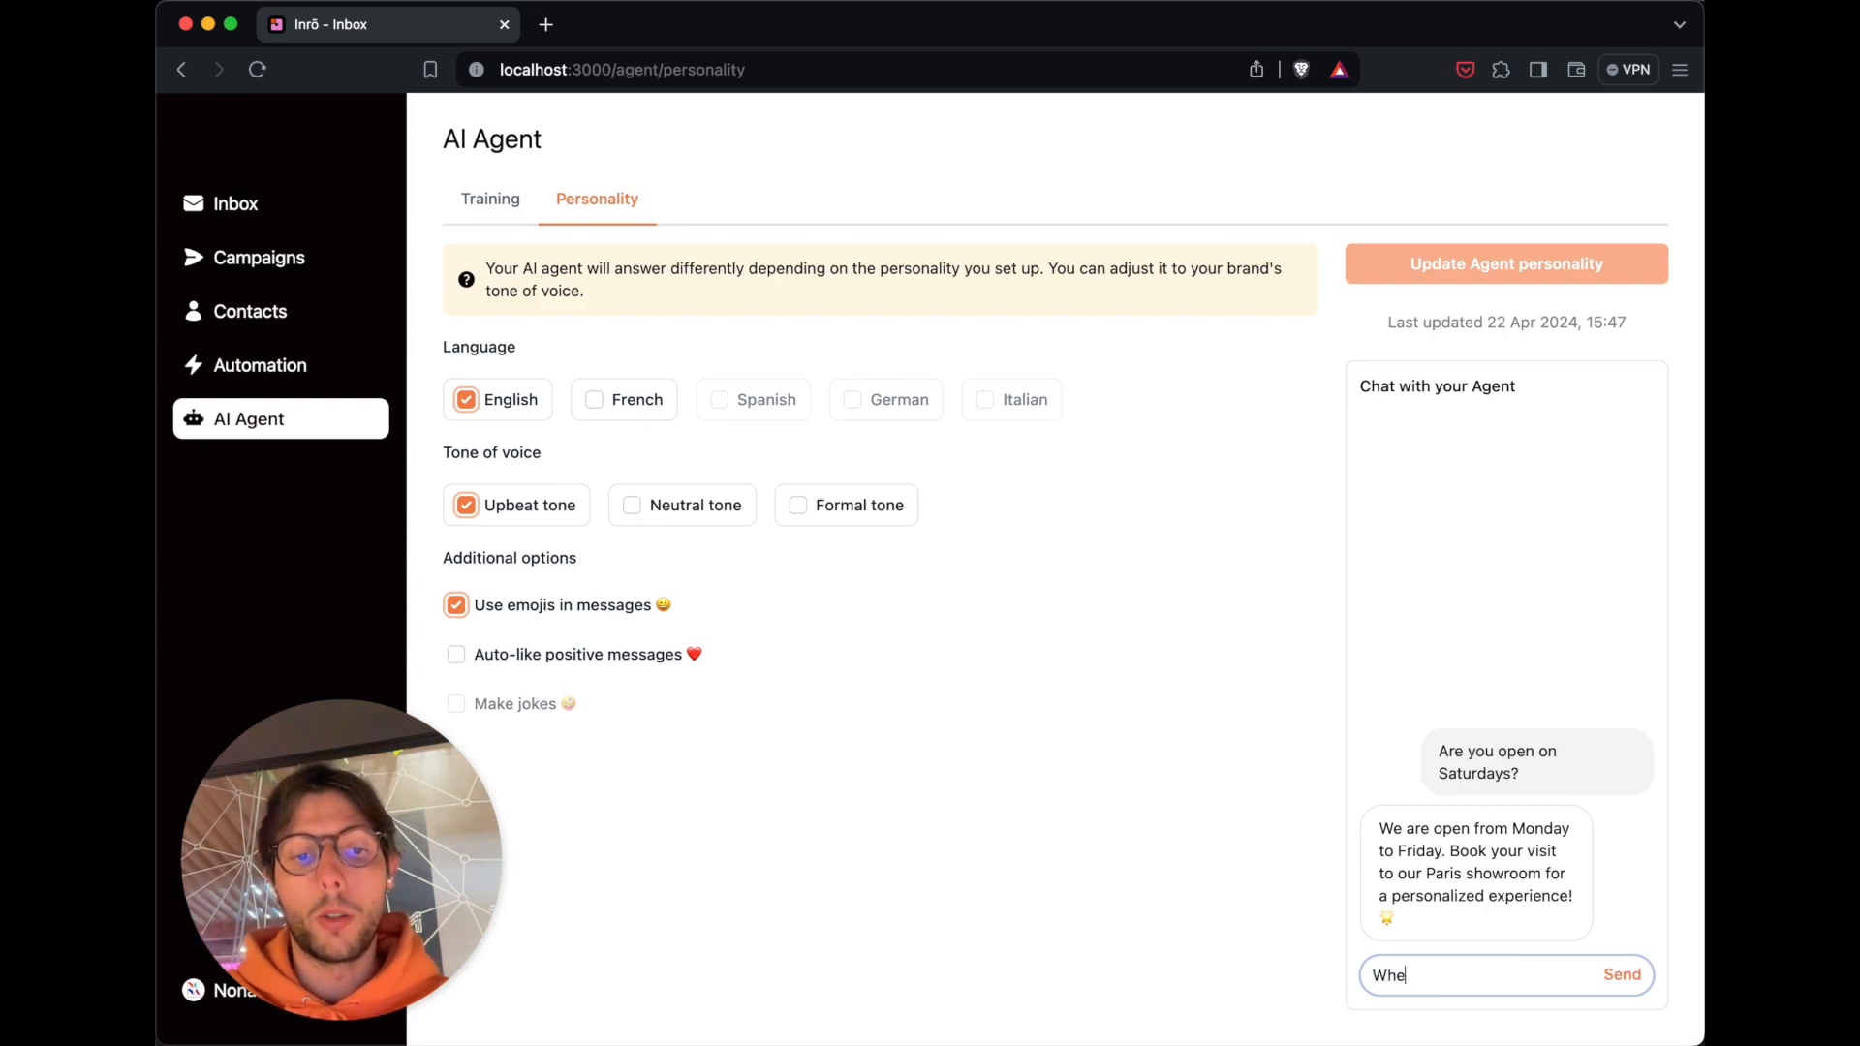
{"action": "type", "text": "re are you located?"}
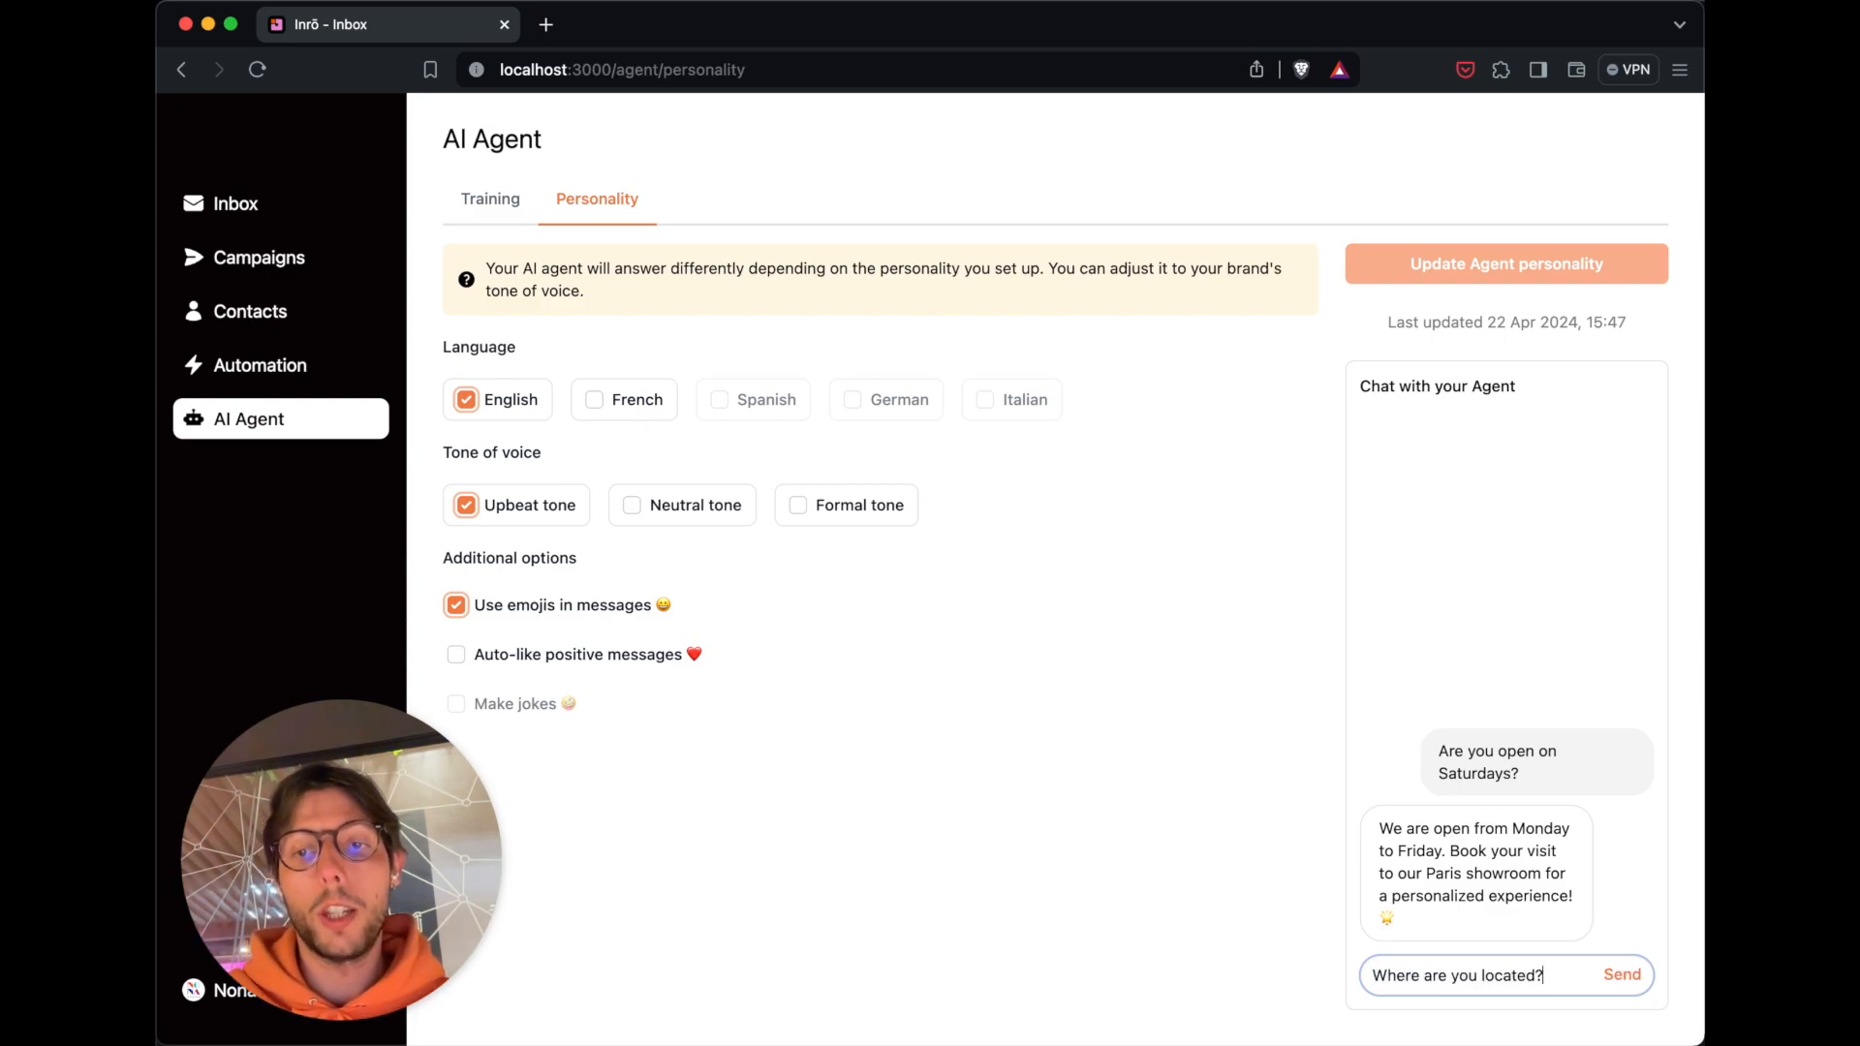
{"action": "key", "text": "Return"}
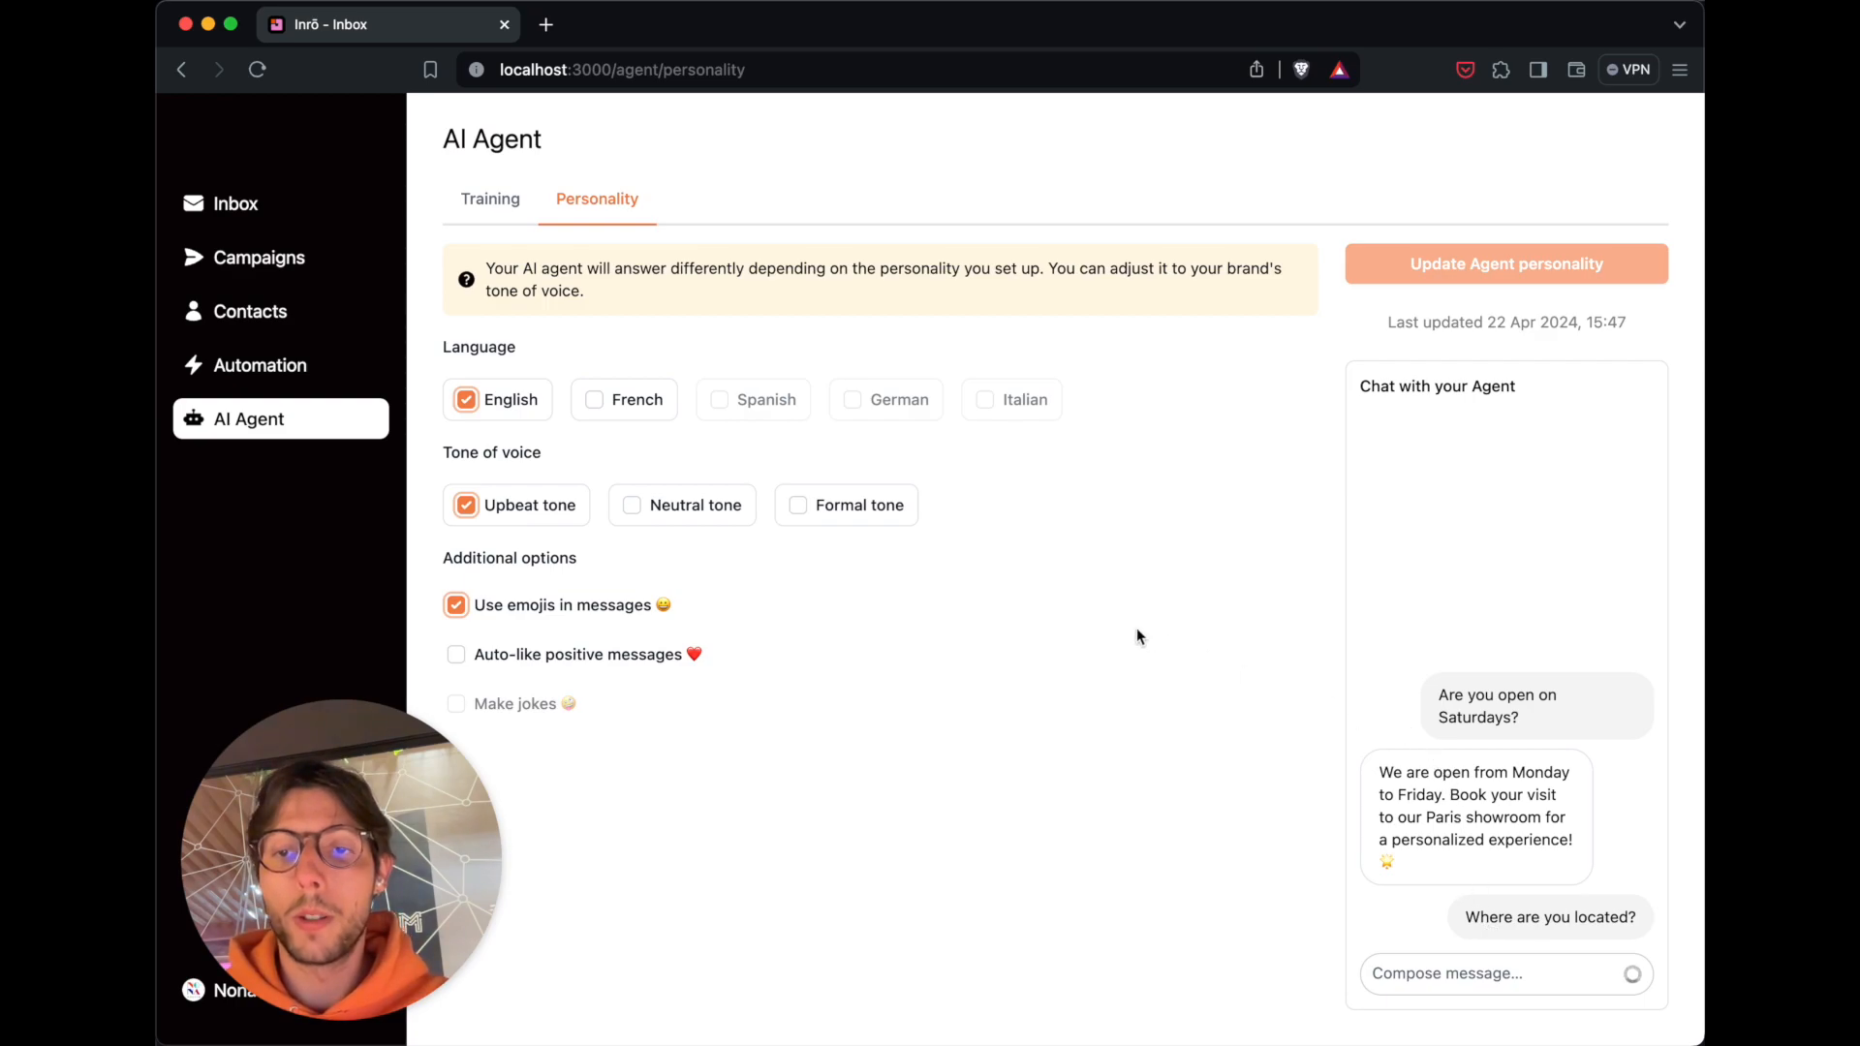
Ask the agent in the test chat "DO you ship to SOuth Korea?".
{"action": "type", "text": "DO"}
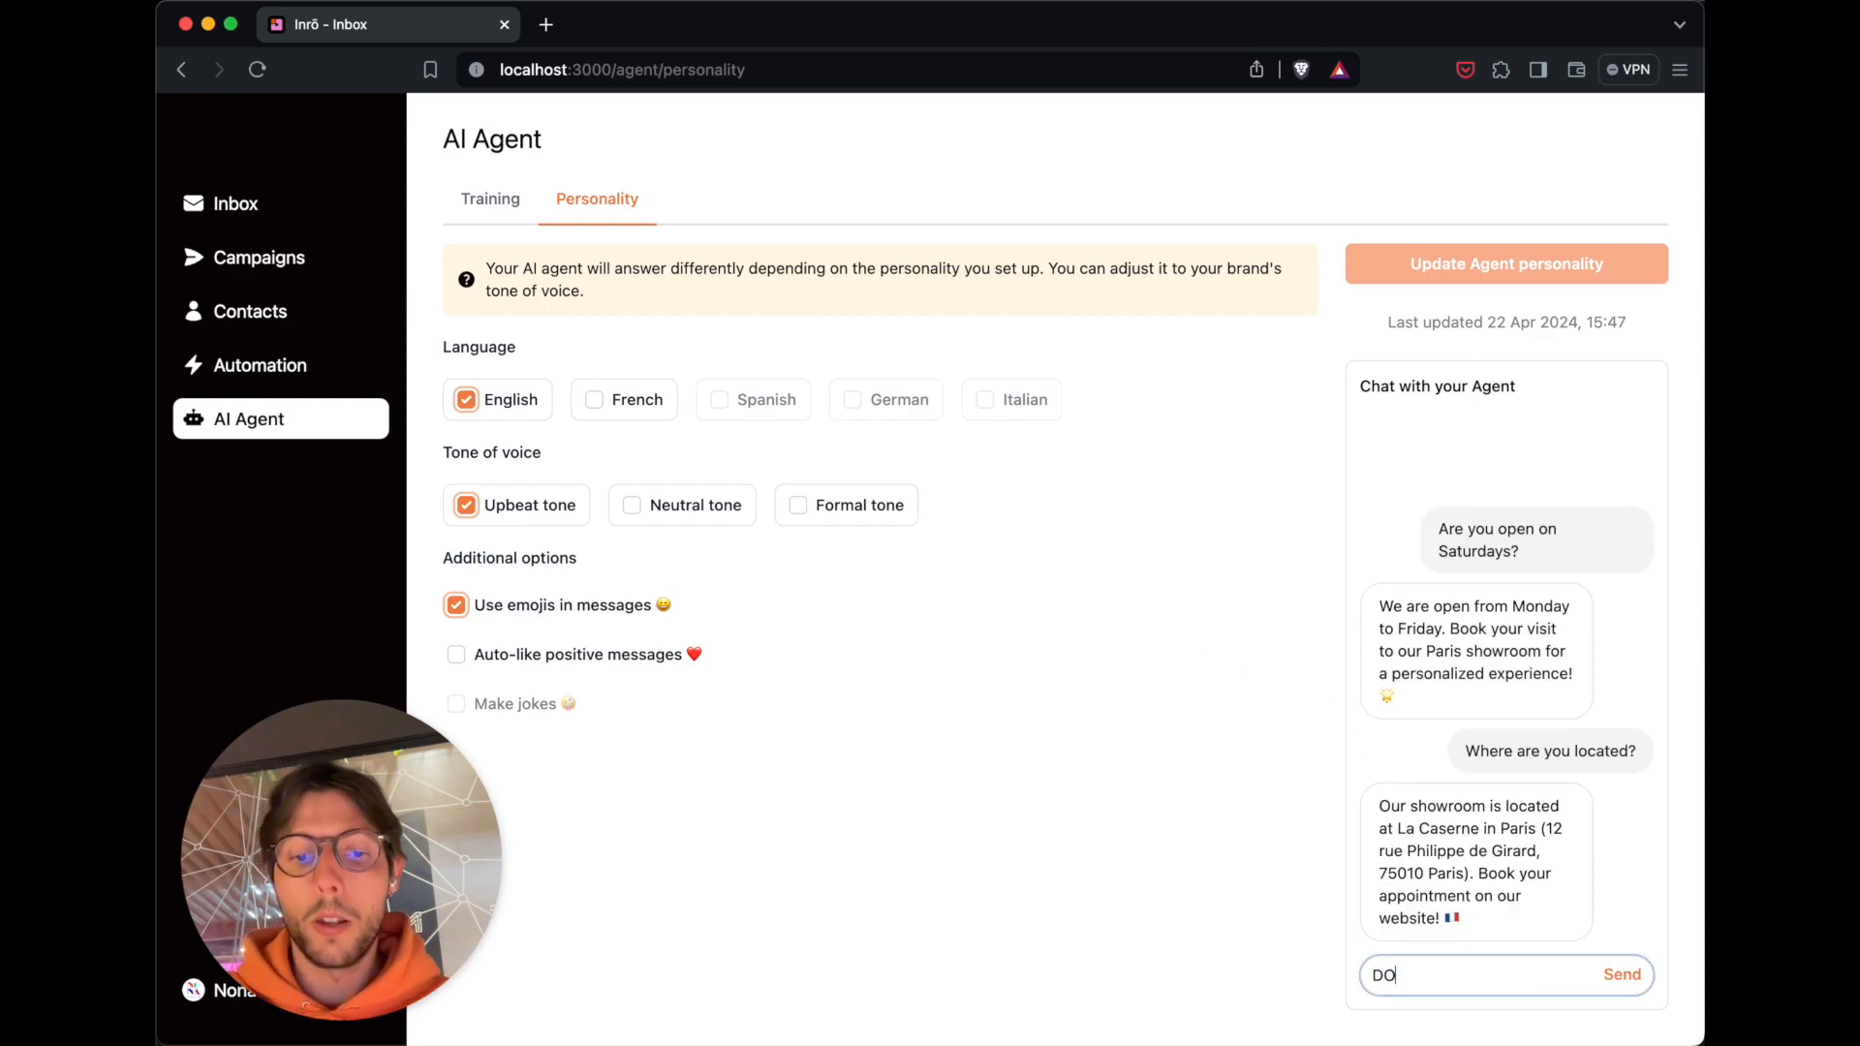
{"action": "type", "text": " you ship to SOuth Korea"}
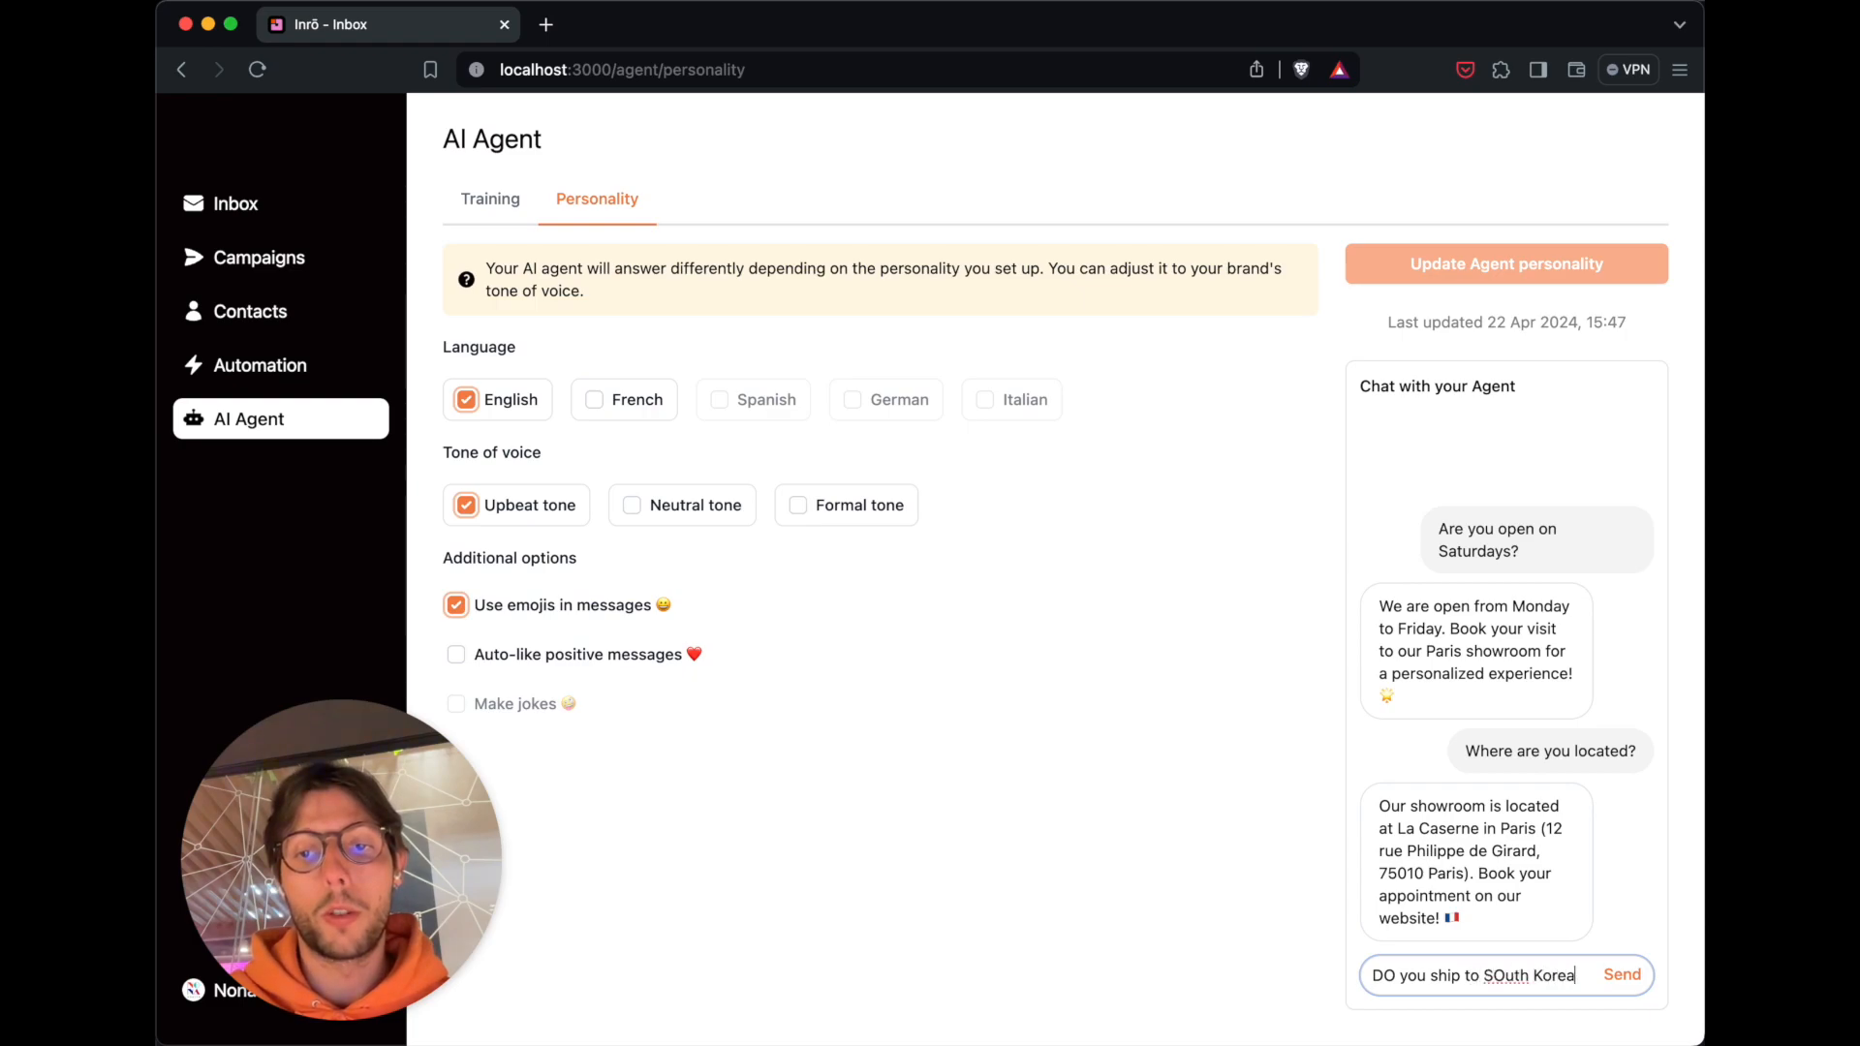
{"action": "type", "text": "?"}
{"action": "key", "text": "Return"}
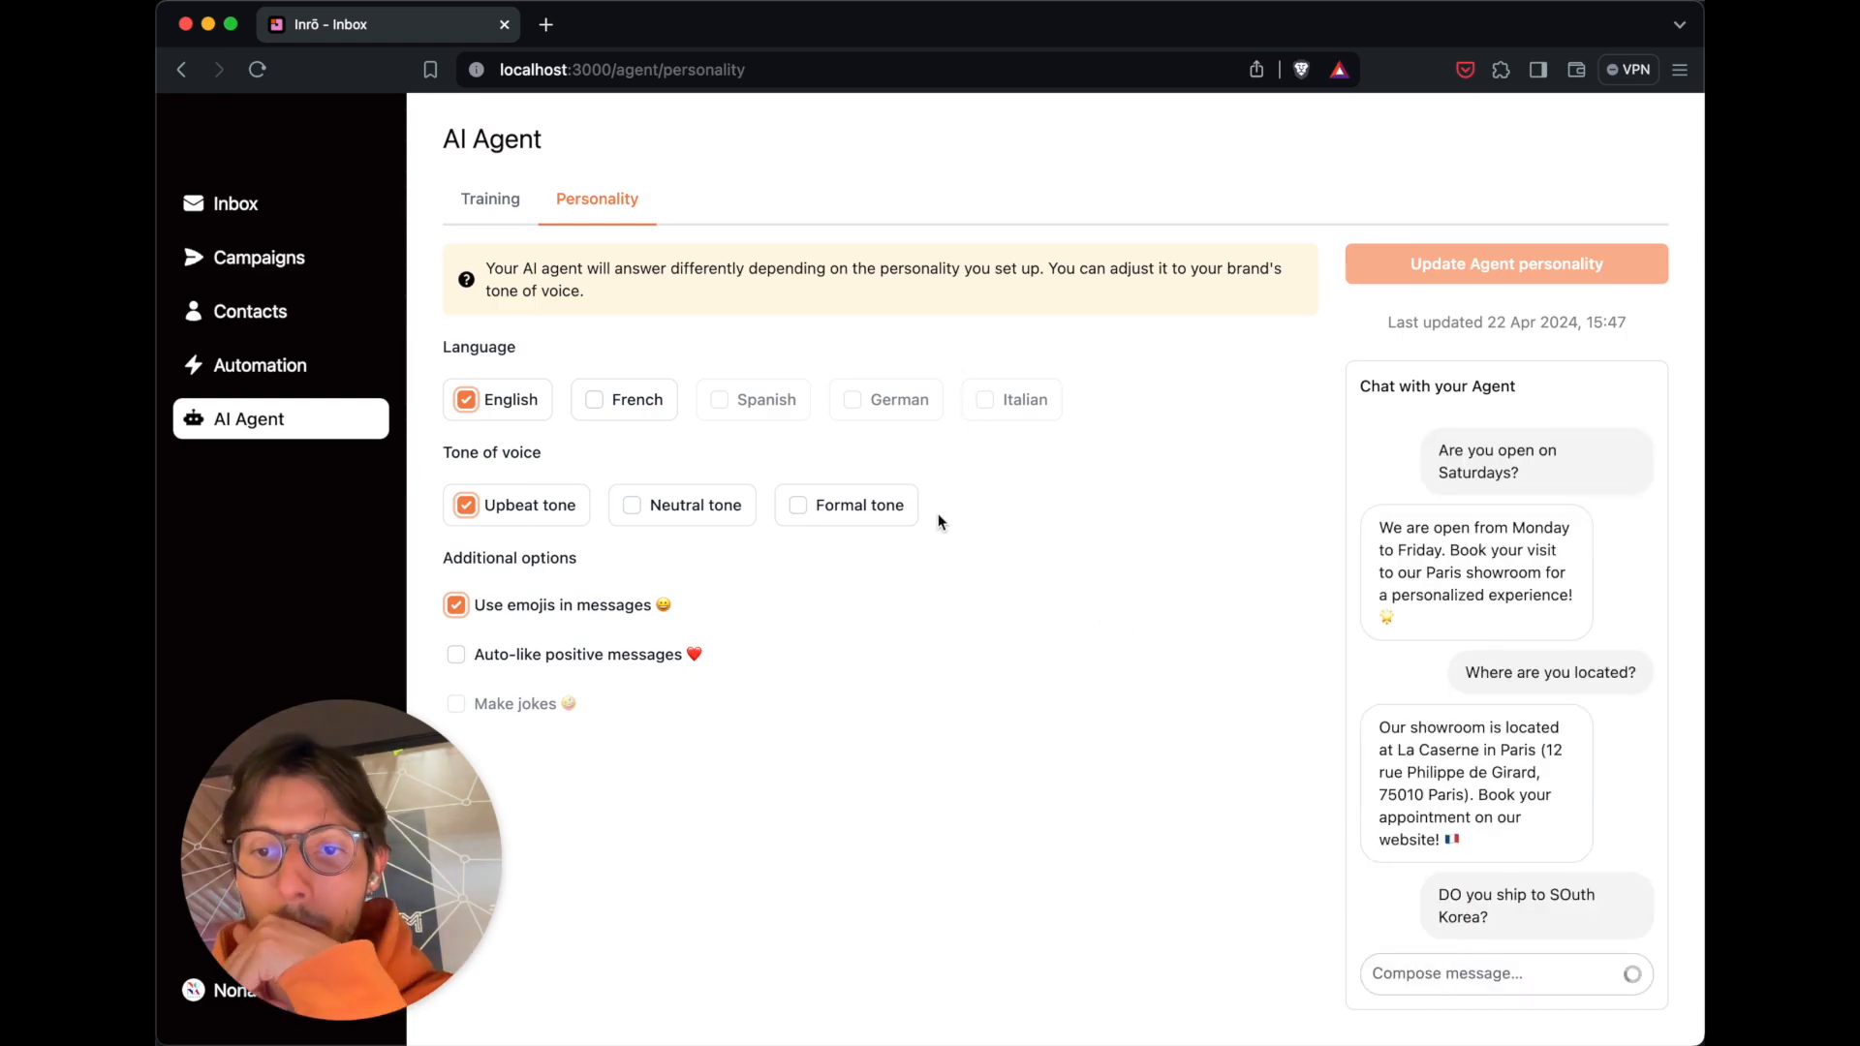